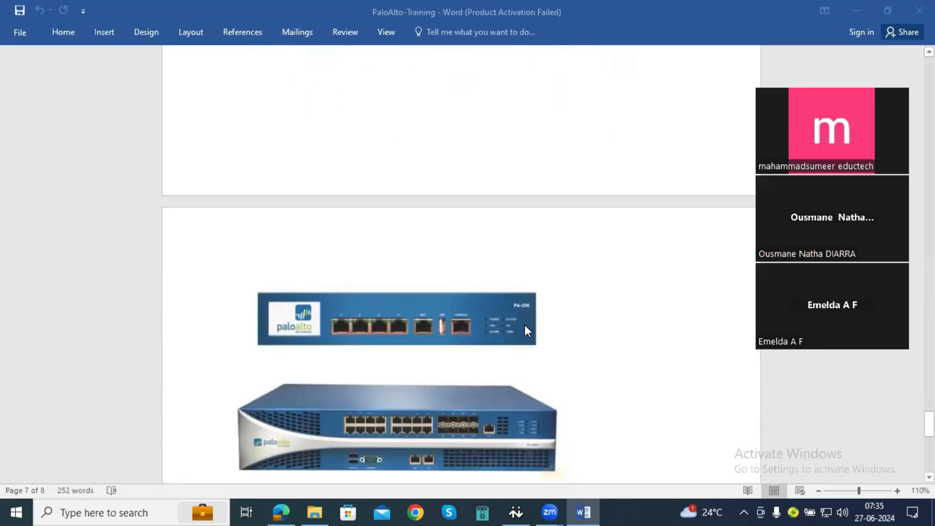
- Launch Epic Pen, place its toolbar beside the document page and hide the Zoom participant video thumbnails
scroll(524, 325, down, 3)
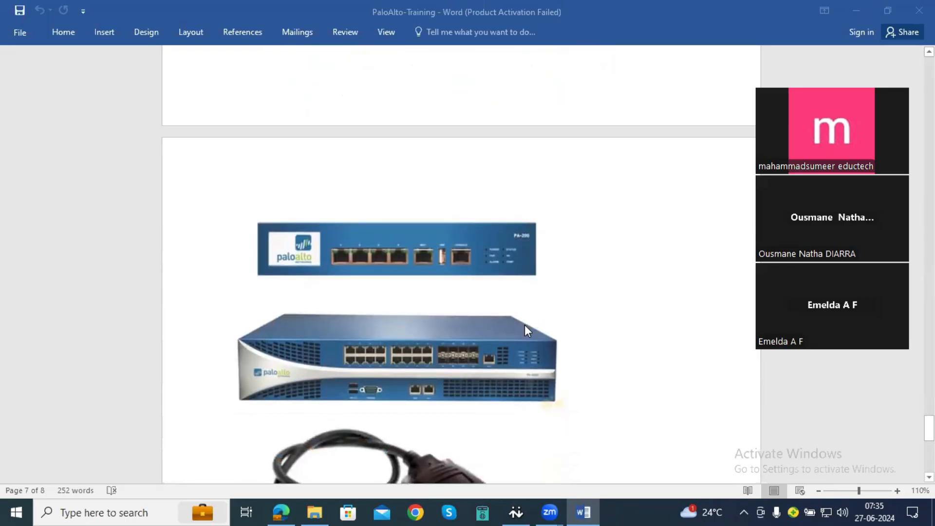
scroll(524, 325, up, 3)
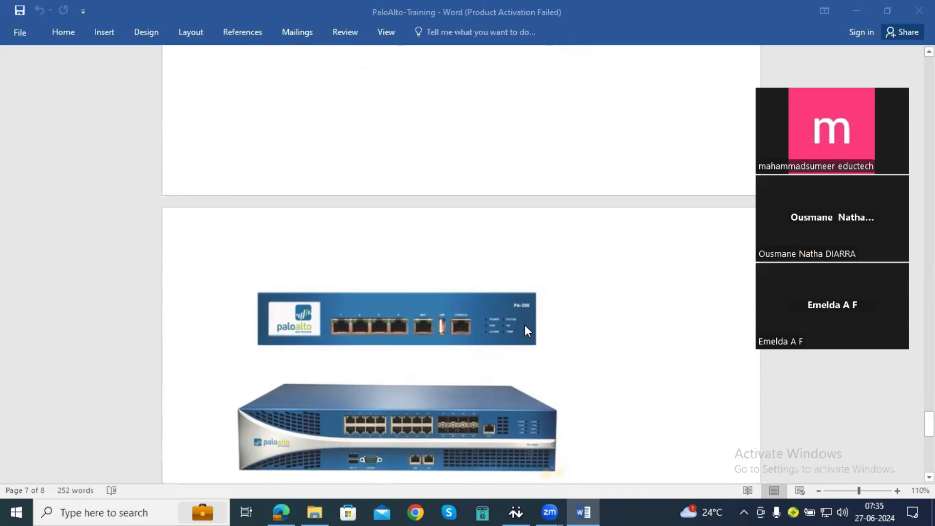
scroll(525, 325, down, 3)
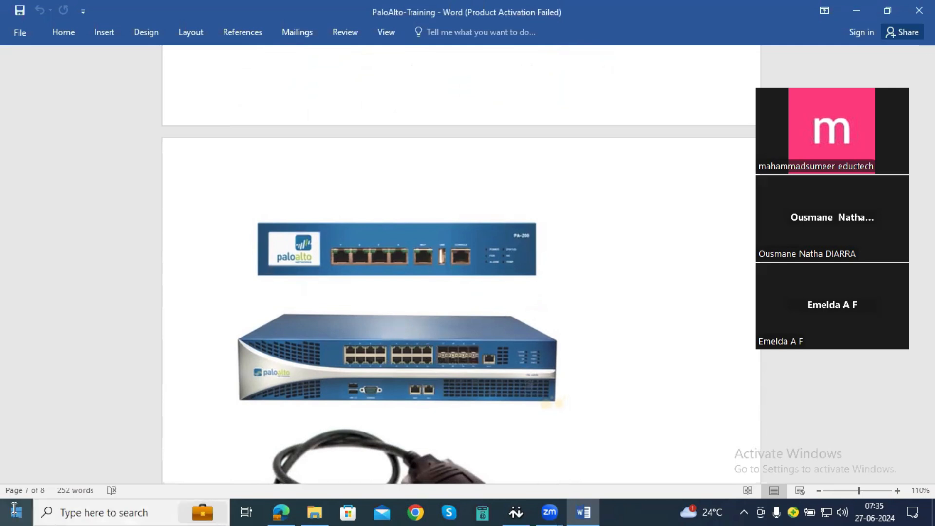
click(80, 509)
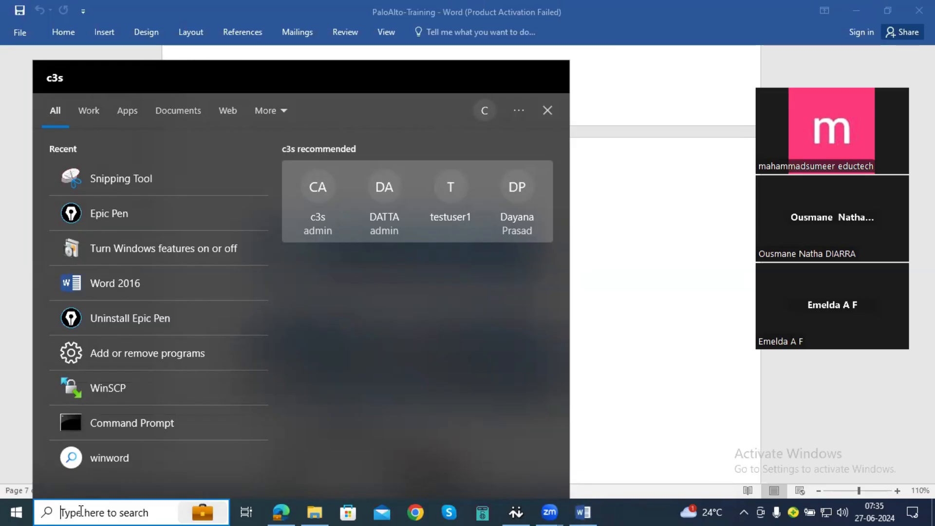
click(112, 224)
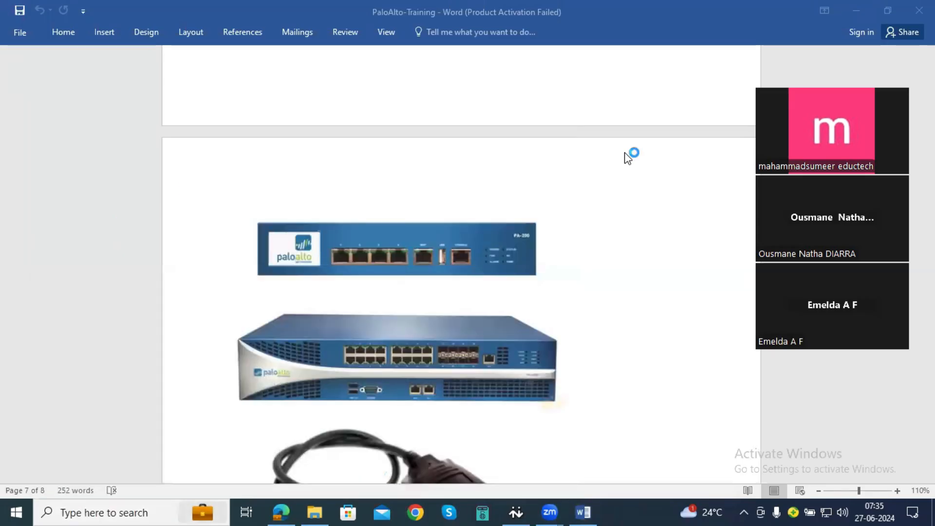
drag(454, 49, 906, 119)
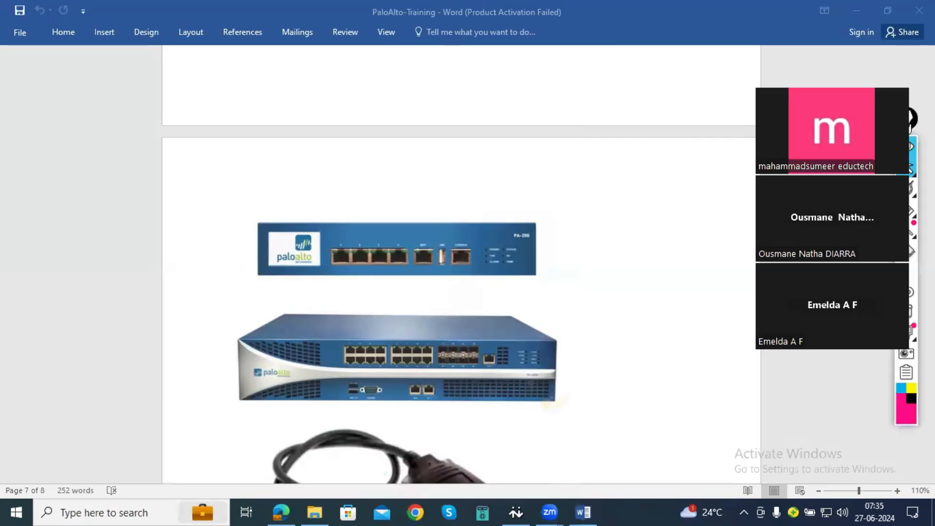
click(767, 92)
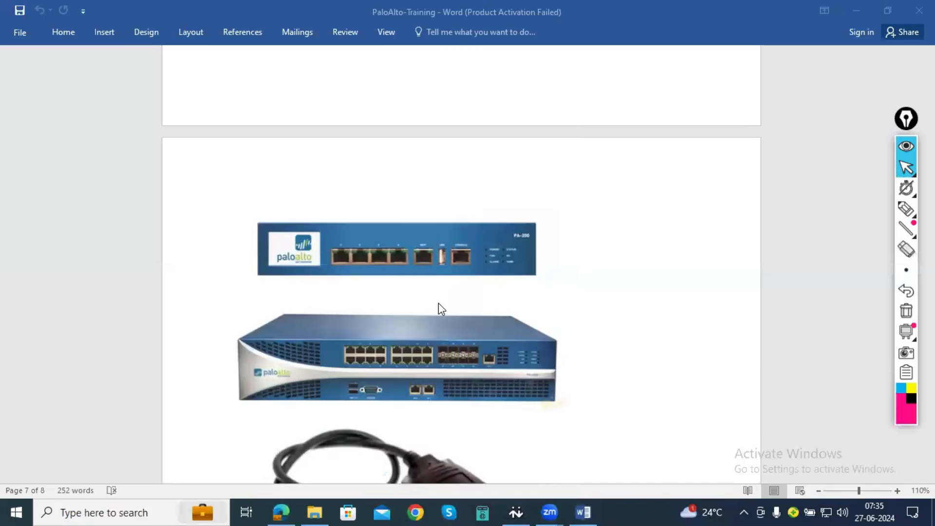
- Examine the ports on the two Palo Alto firewall pictures and the connectors on the console cable pictures
scroll(609, 294, down, 3)
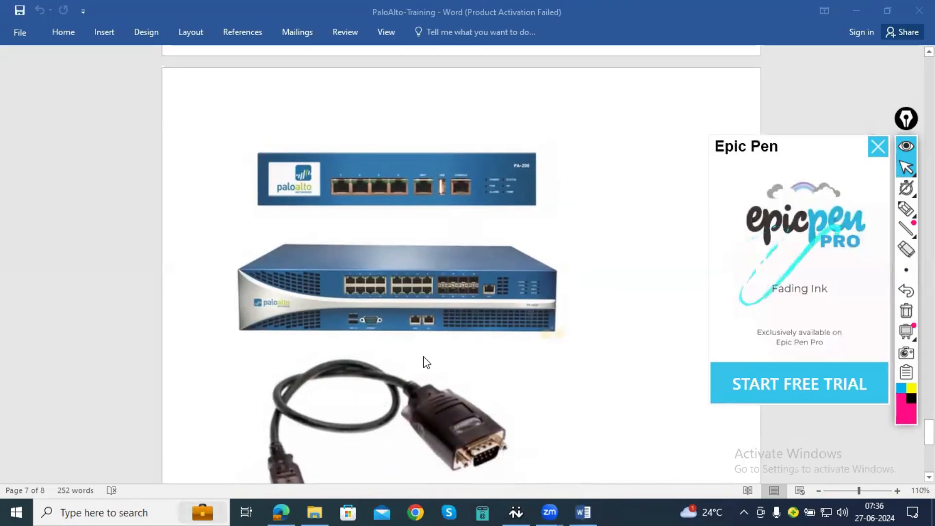
scroll(423, 359, up, 2)
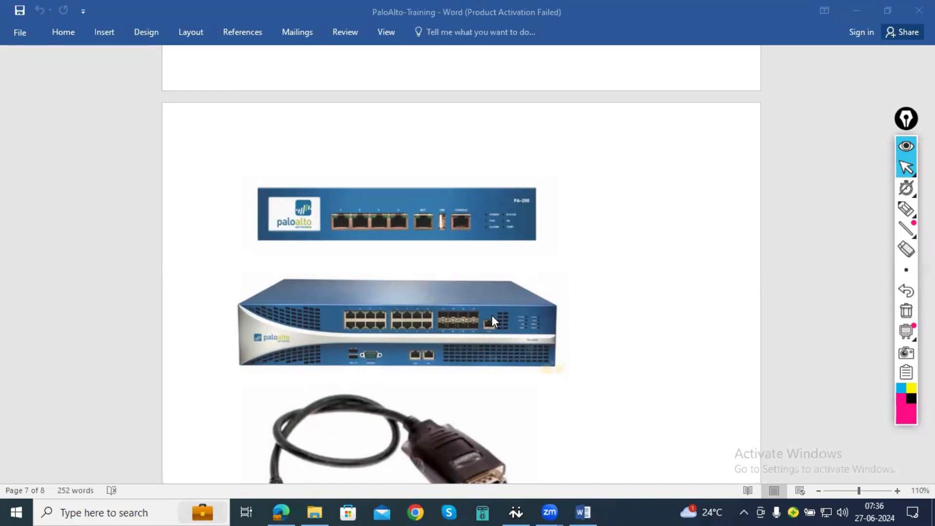
scroll(492, 316, down, 2)
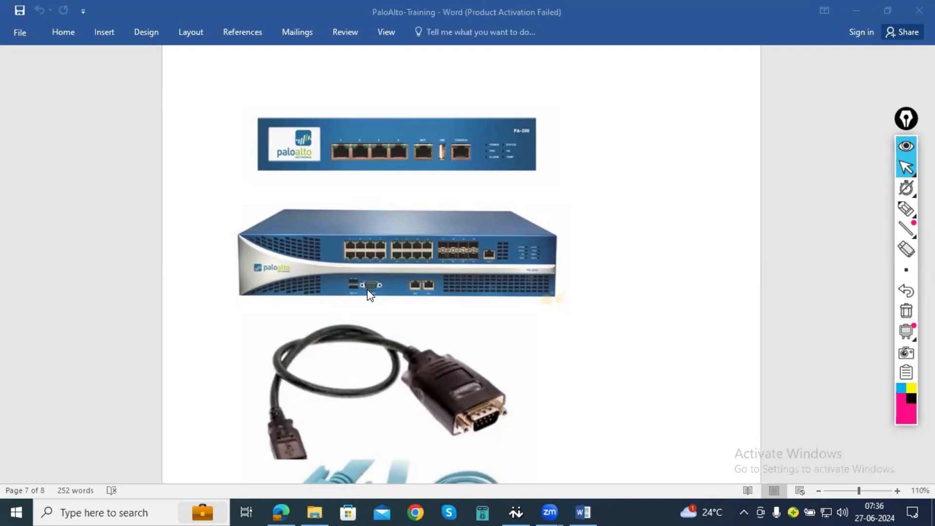
scroll(409, 375, down, 5)
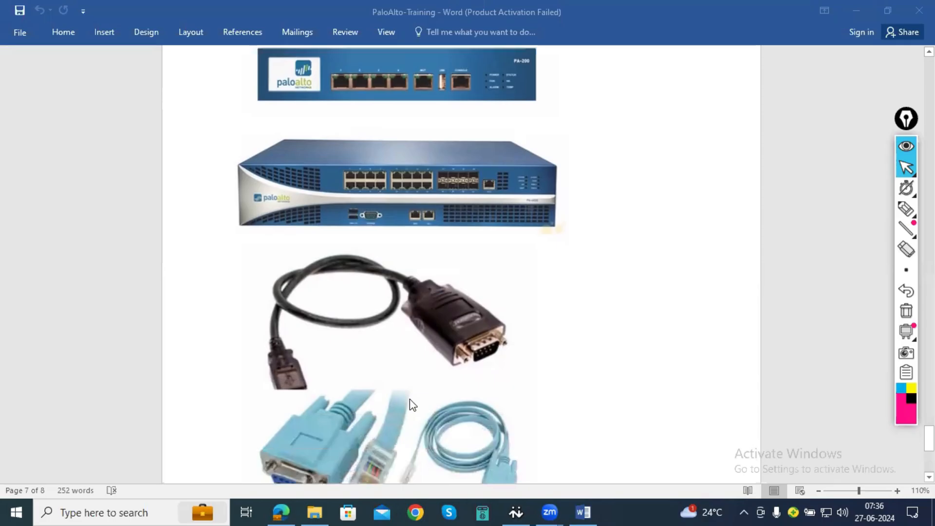
scroll(363, 359, up, 1)
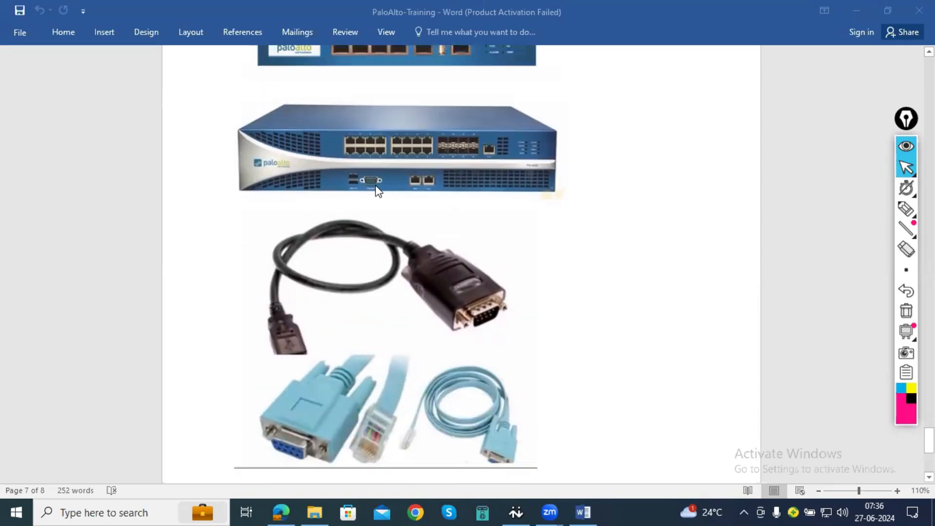
scroll(376, 191, up, 1)
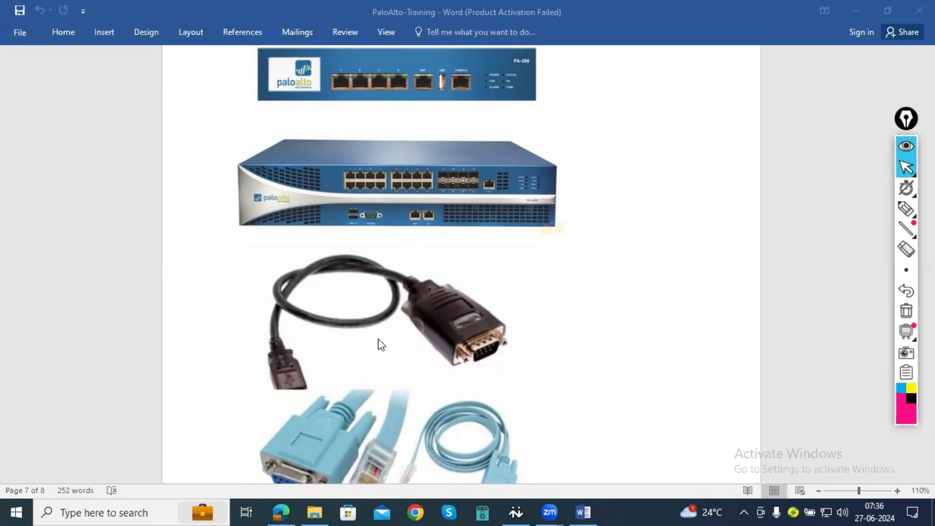
scroll(417, 343, up, 1)
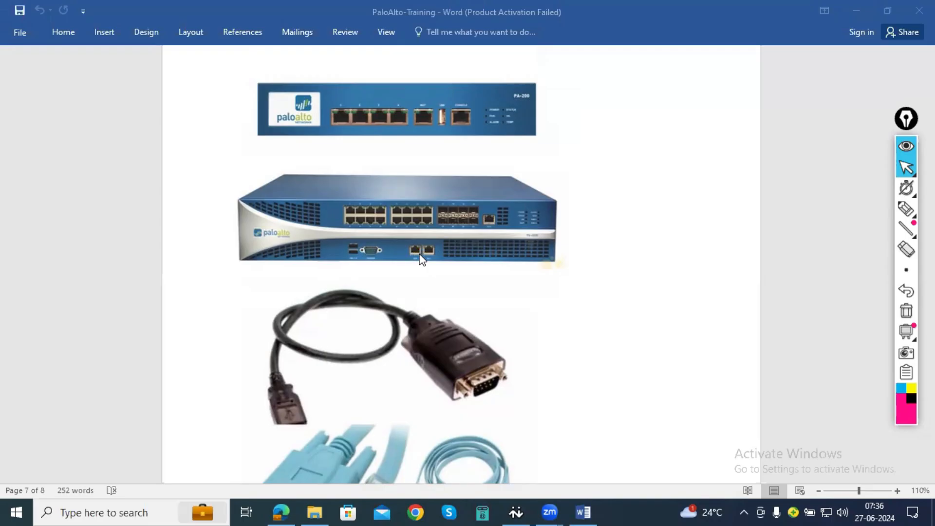
scroll(428, 265, down, 5)
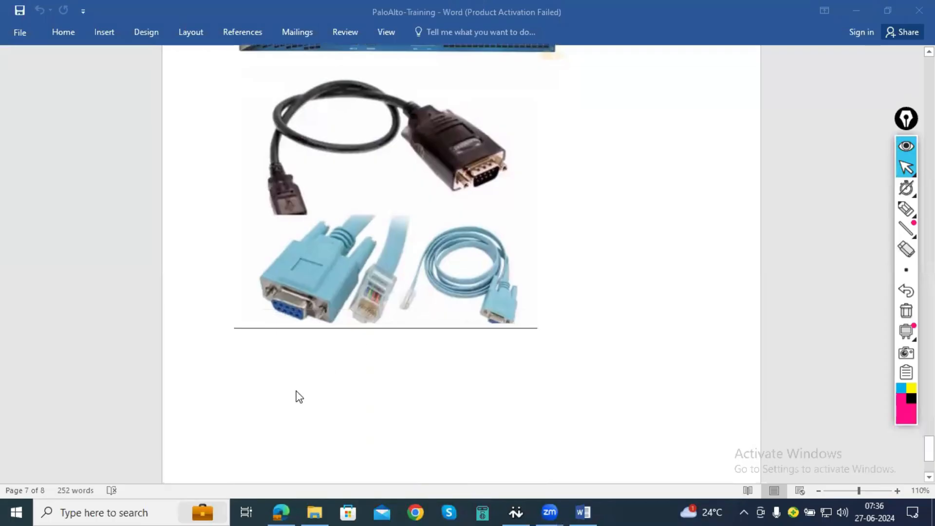
- Add the line "To Access the Firewall Console" below the console cable pictures
double_click(413, 371)
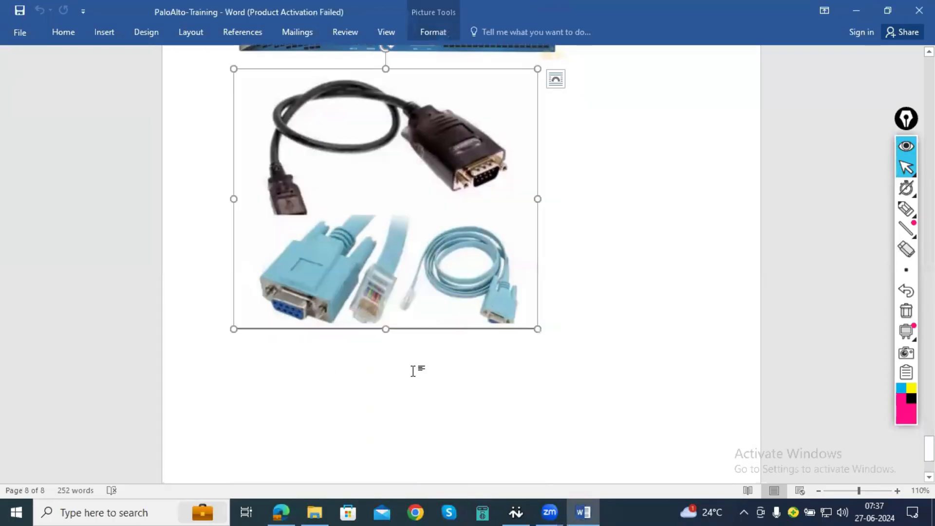
click(598, 349)
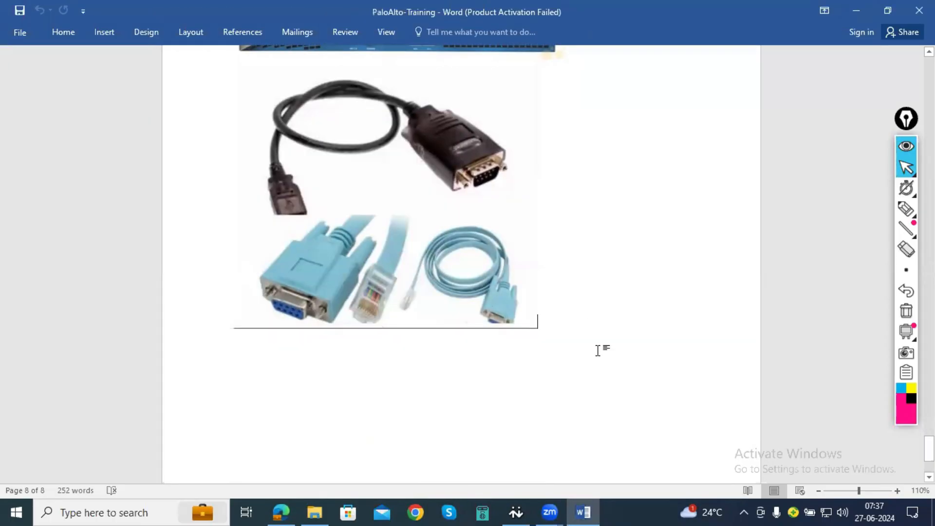
key(Return)
text(To Acces)
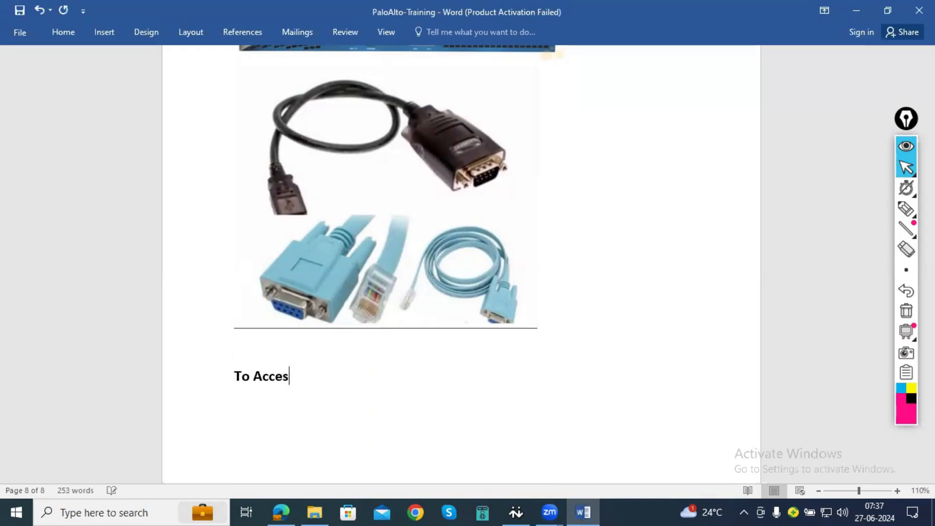
text(s the Firew)
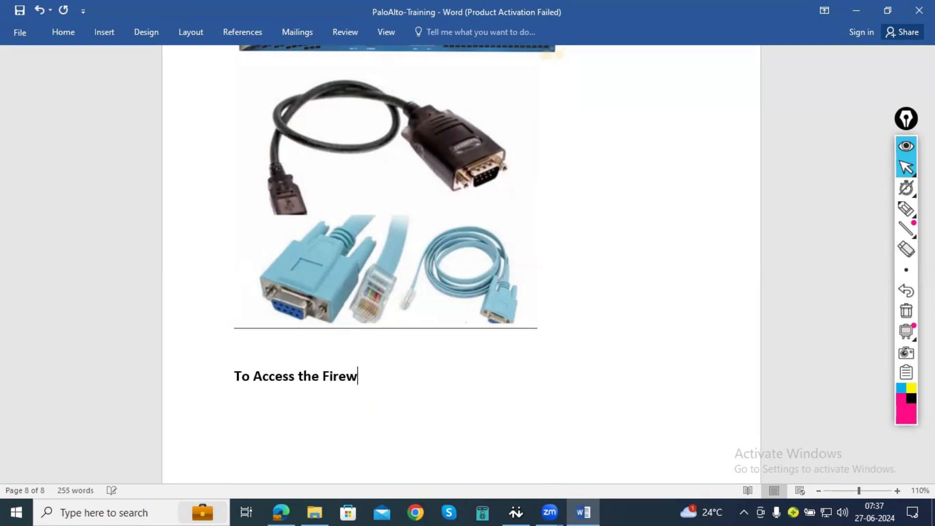
text(all Console)
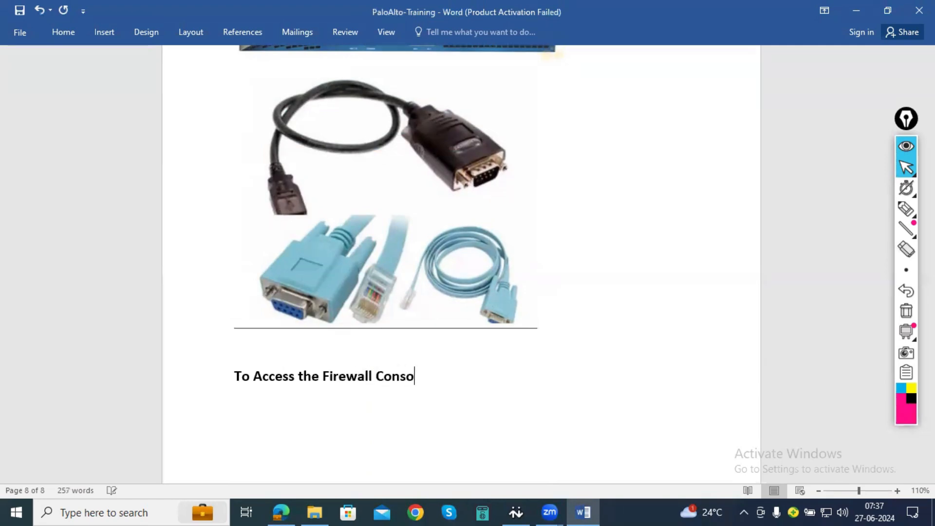
- Add a new line reading "Default IP address – 192.168.1.1" under the firewall console heading
key(Return)
text(Det)
key(BackSpace)
key(BackSpace)
text(fau)
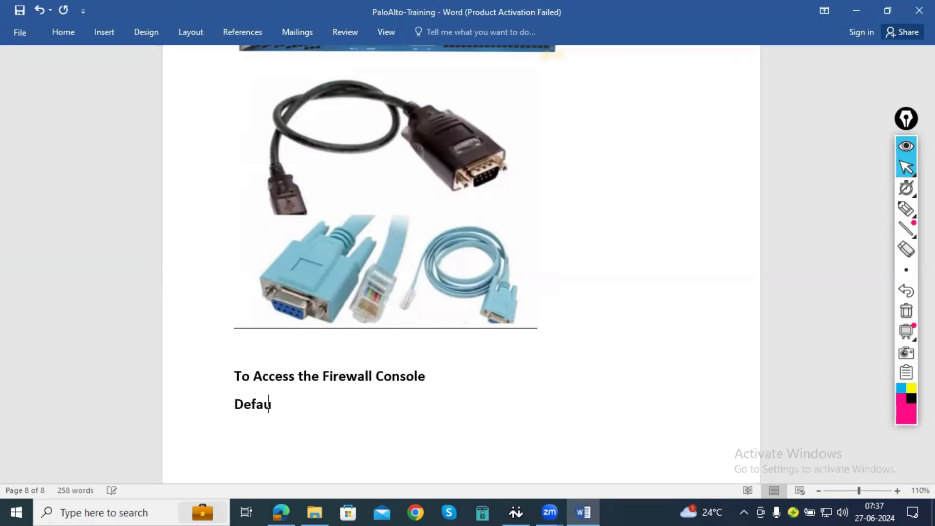
text(lt IP addres)
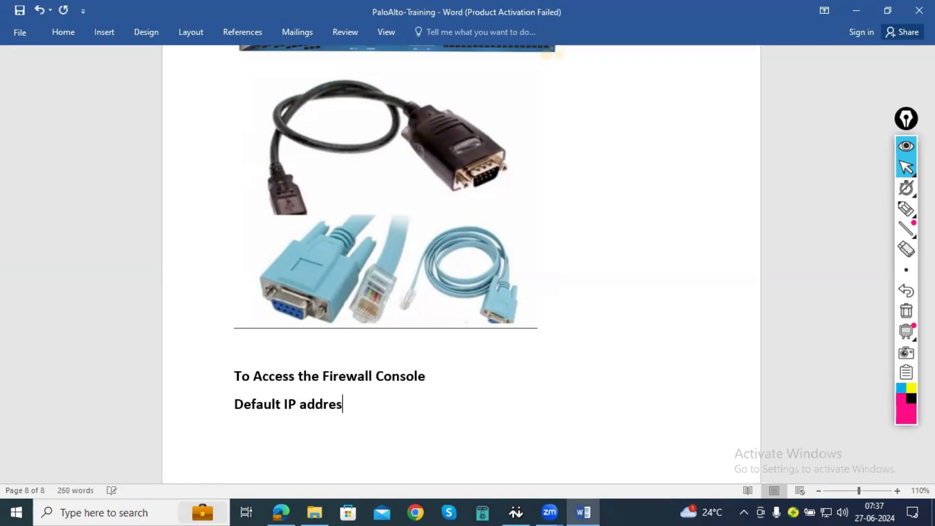
text(s - 192.168.1.1)
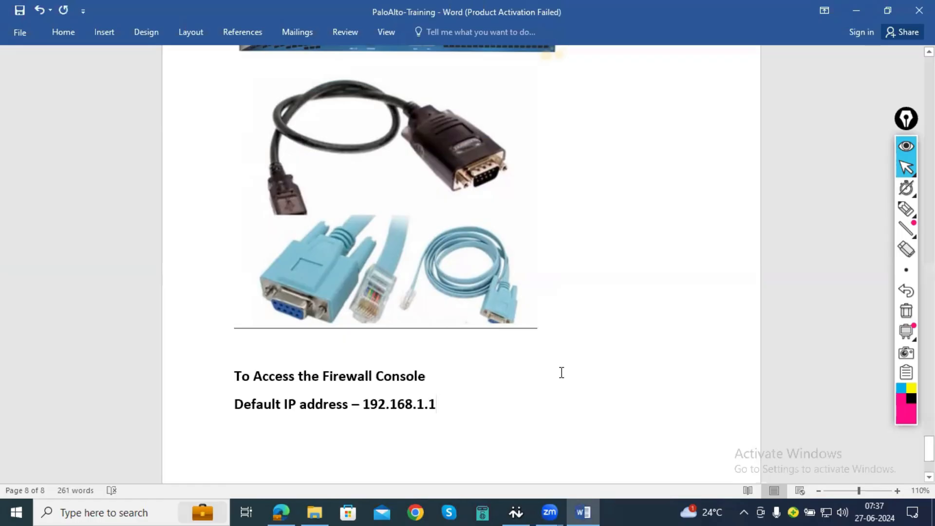
- Draw pink pen ticks over the first three upper Ethernet ports of the larger firewall picture, then return to the normal cursor
scroll(560, 372, up, 3)
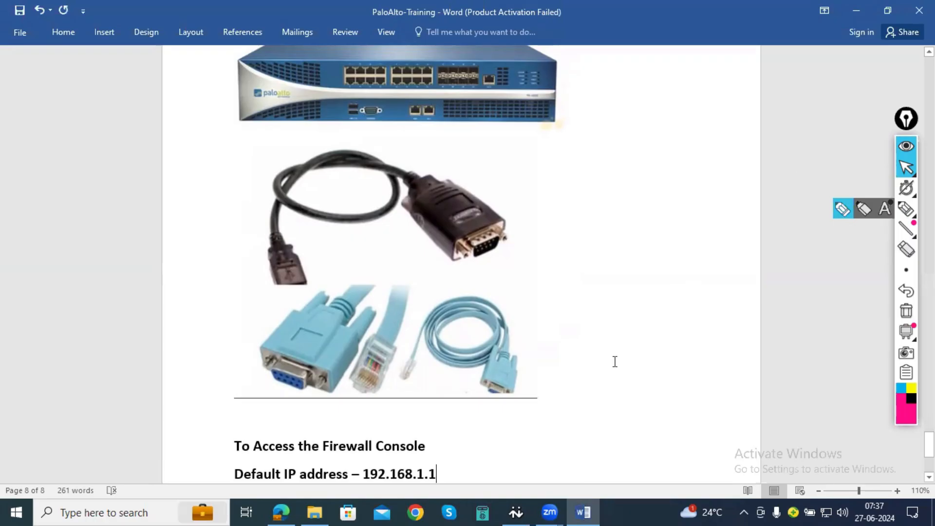
scroll(445, 415, up, 3)
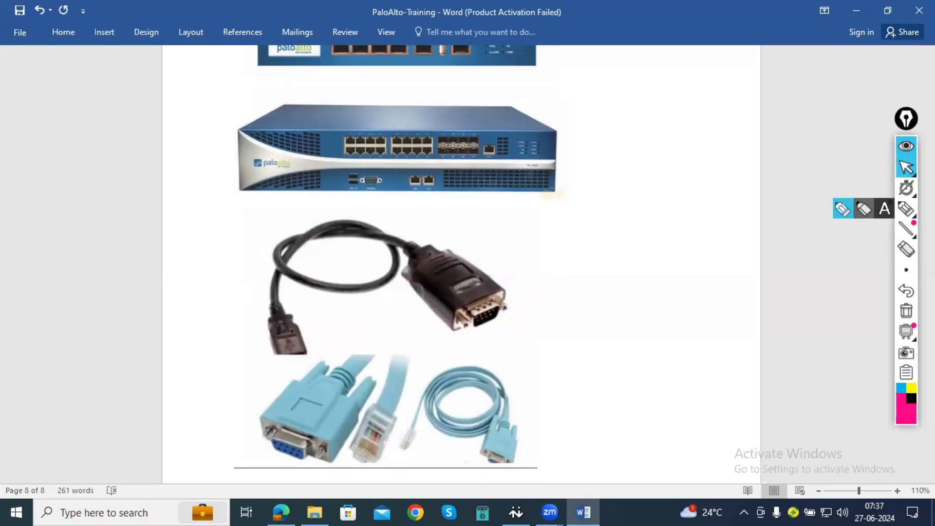
click(844, 210)
mouse_move(349, 141)
mouse_down()
mouse_move(358, 126)
mouse_move(369, 134)
mouse_move(375, 125)
mouse_up()
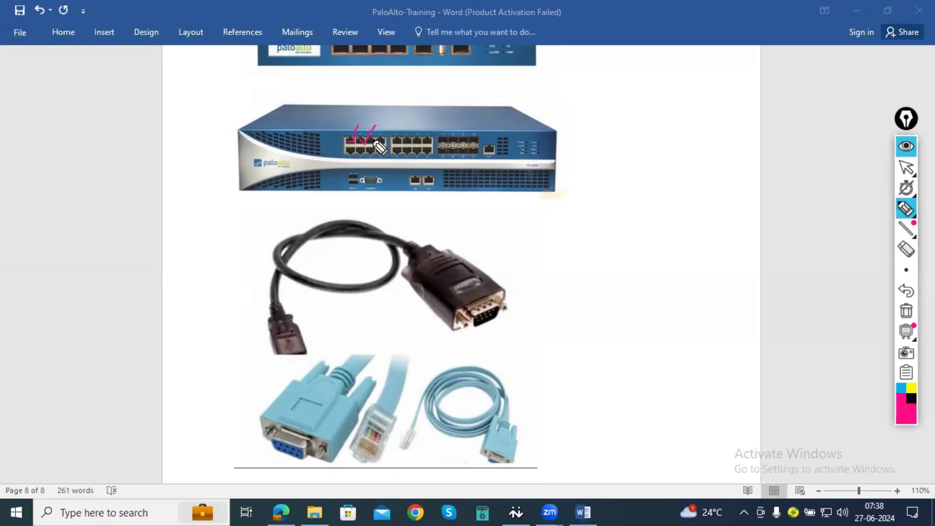
drag(377, 137, 385, 128)
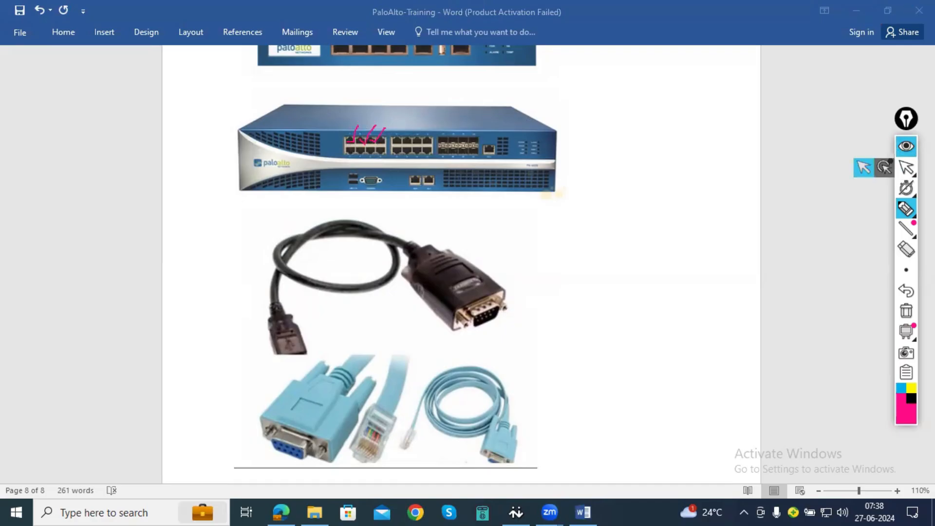
click(906, 167)
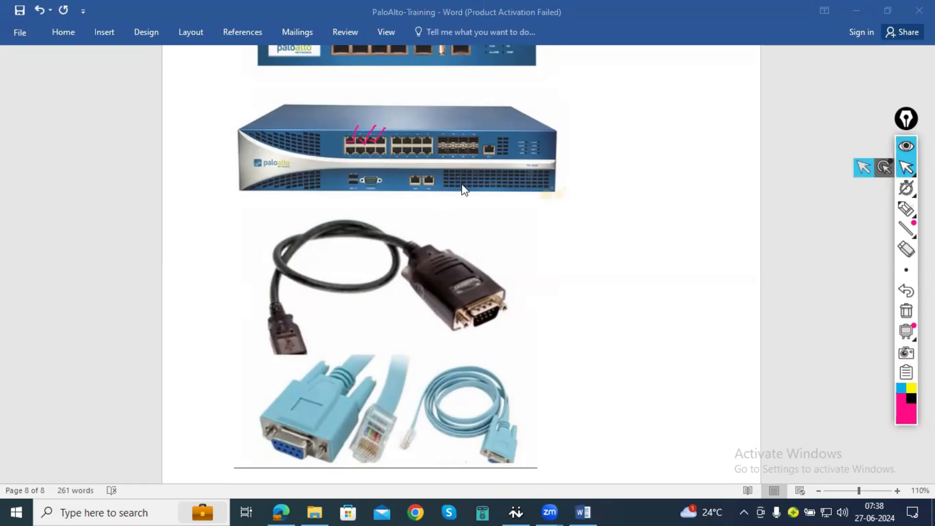
scroll(575, 243, up, 1)
scroll(576, 243, down, 1)
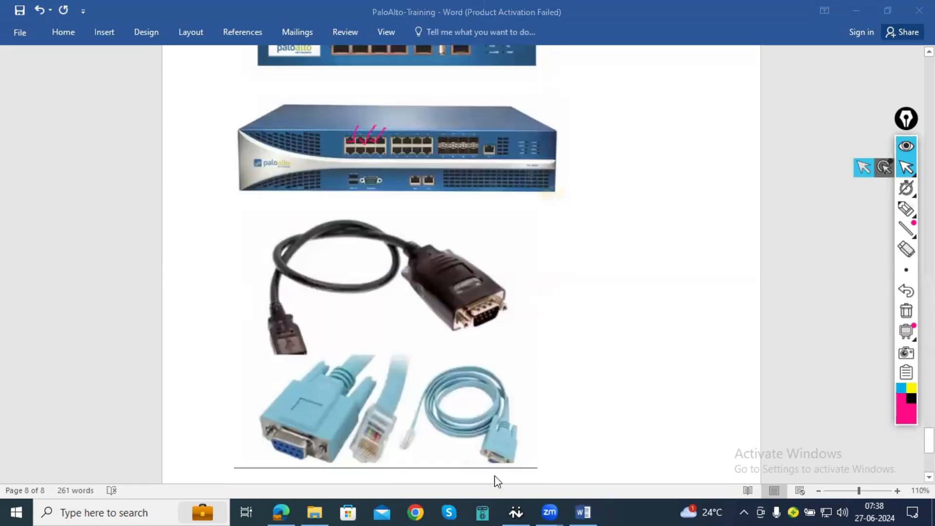
- Clear all pen marks from the screen and select every item in the PA-VM-KVM-8.0.5 folder in File Explorer
mouse_move(312, 510)
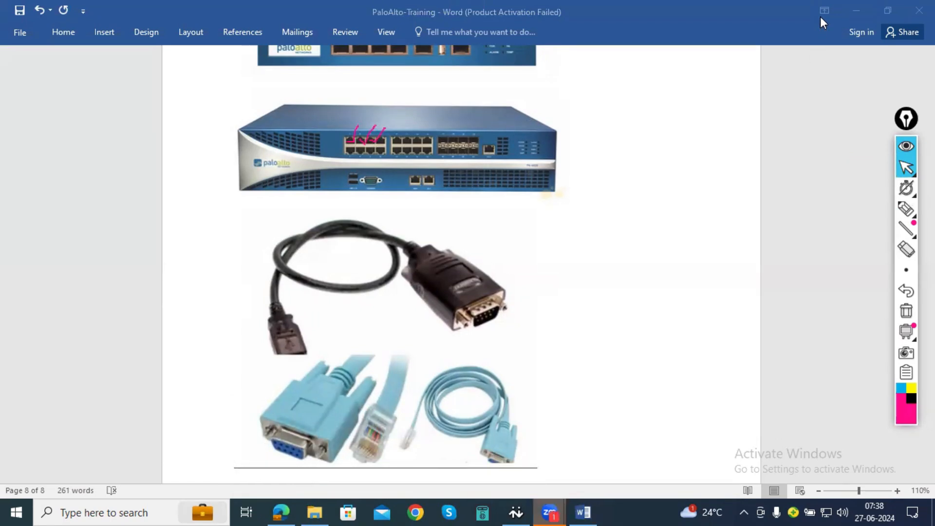
click(847, 10)
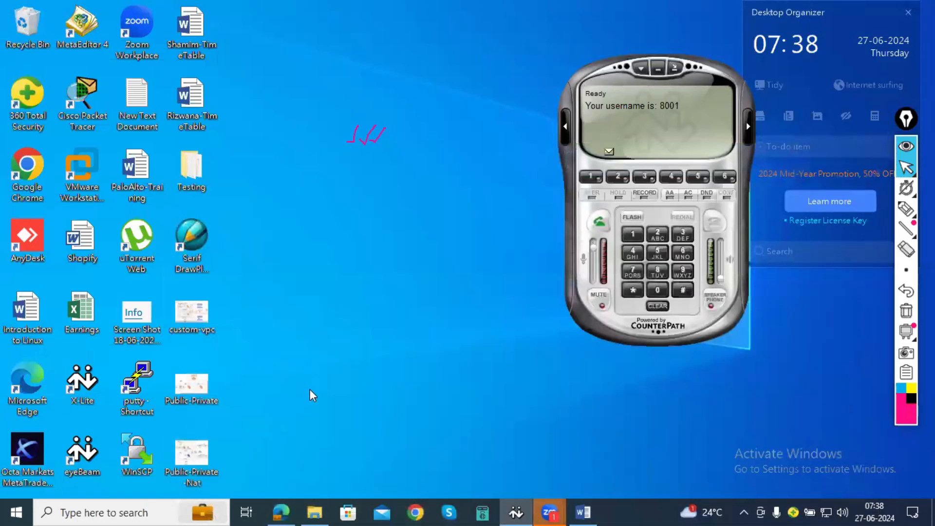
click(314, 511)
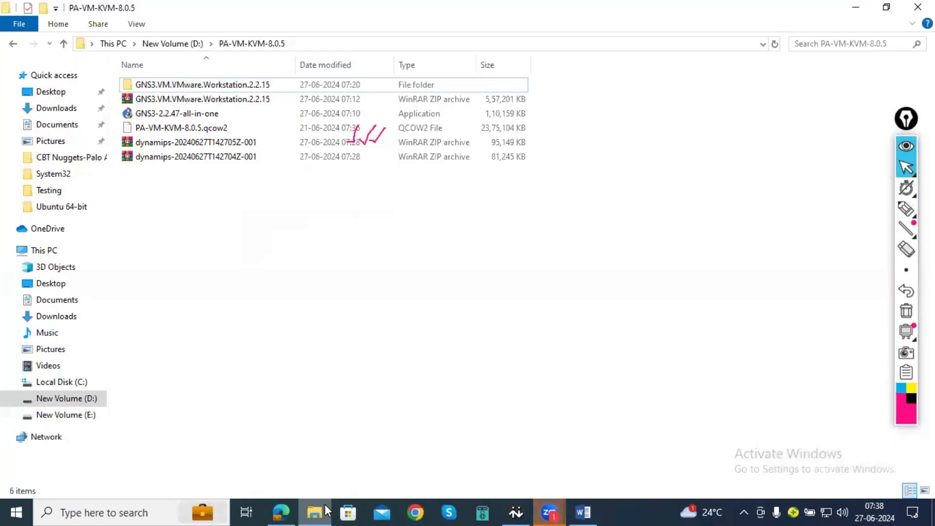
click(325, 505)
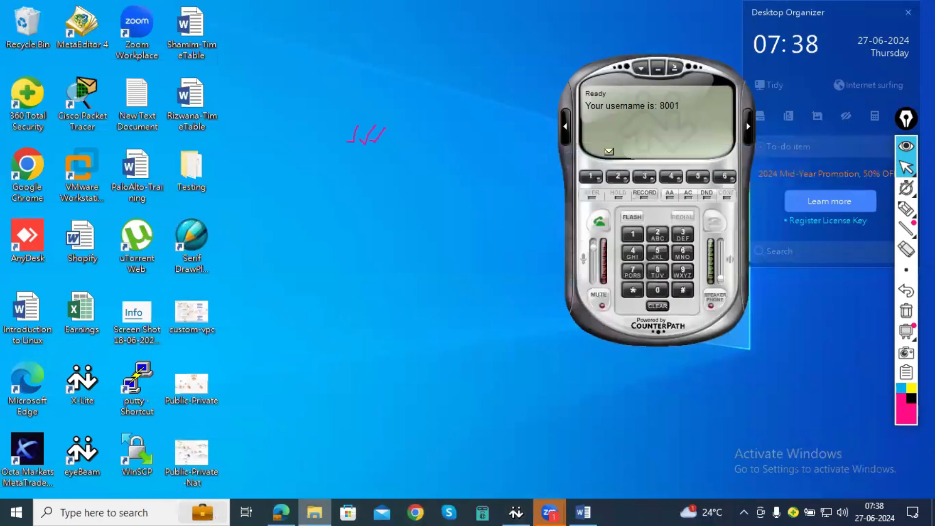
click(905, 313)
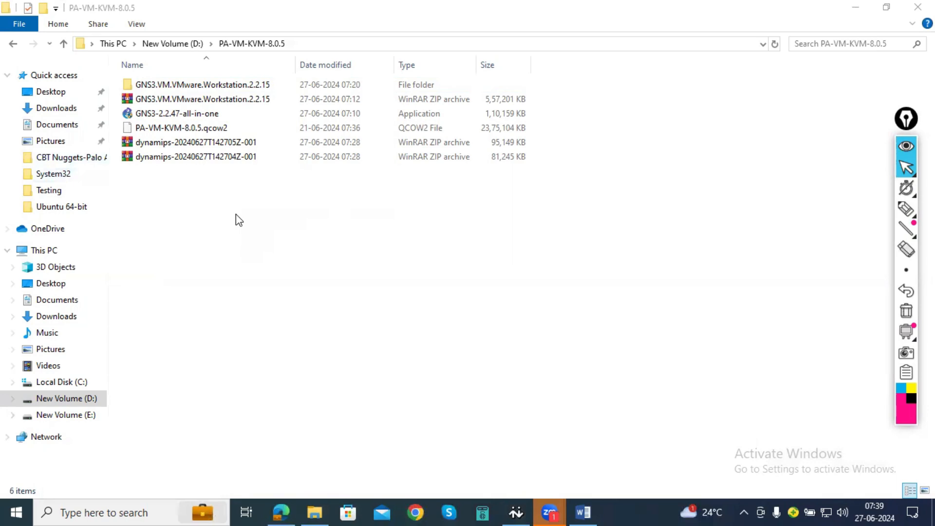
drag(236, 211, 128, 87)
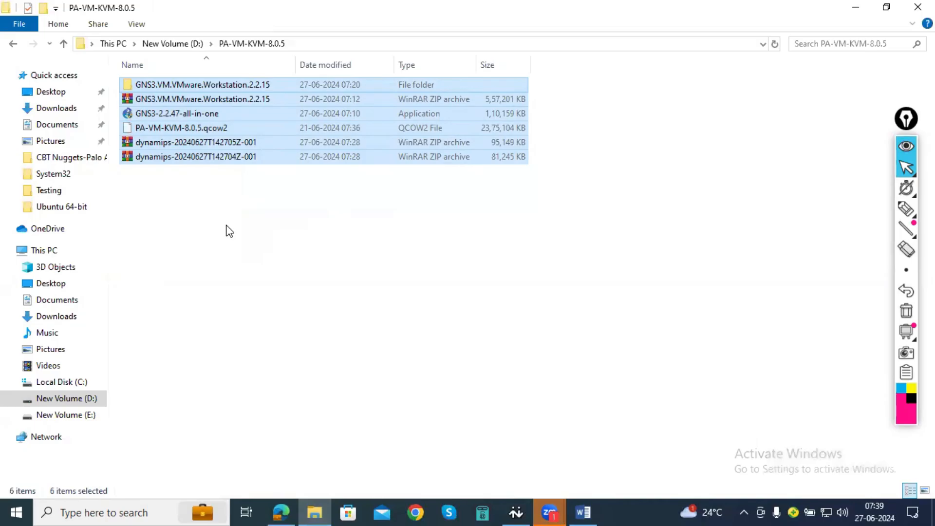
- Clear the file selection, minimize the folder window and look briefly at the PaloAlto-Training document in Word
click(229, 230)
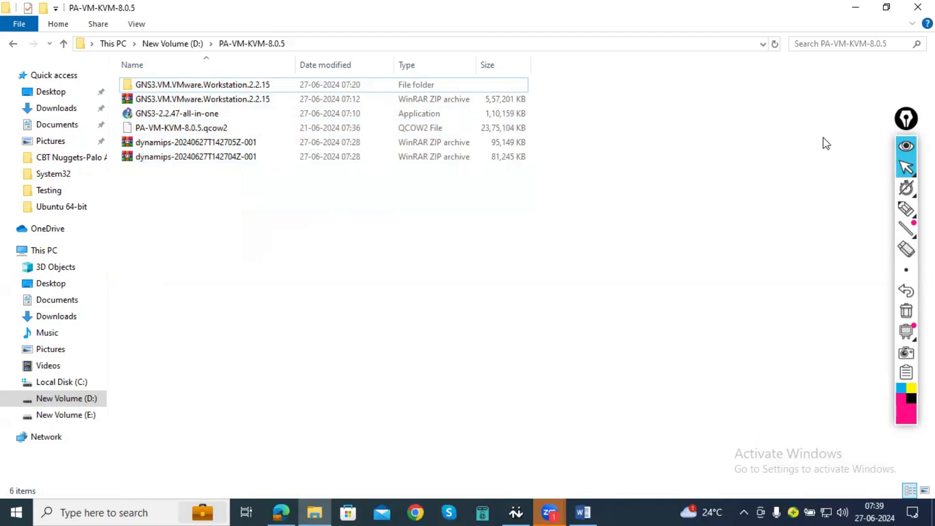
click(861, 9)
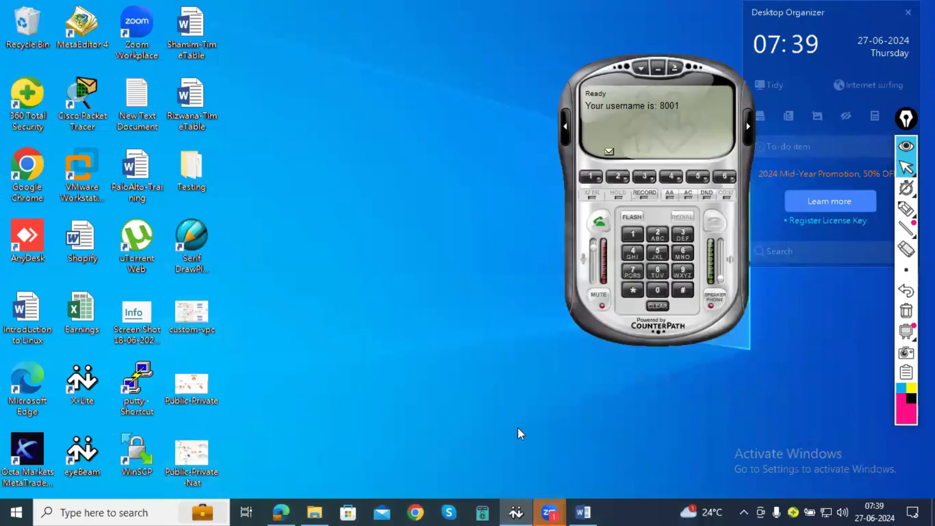
mouse_move(548, 510)
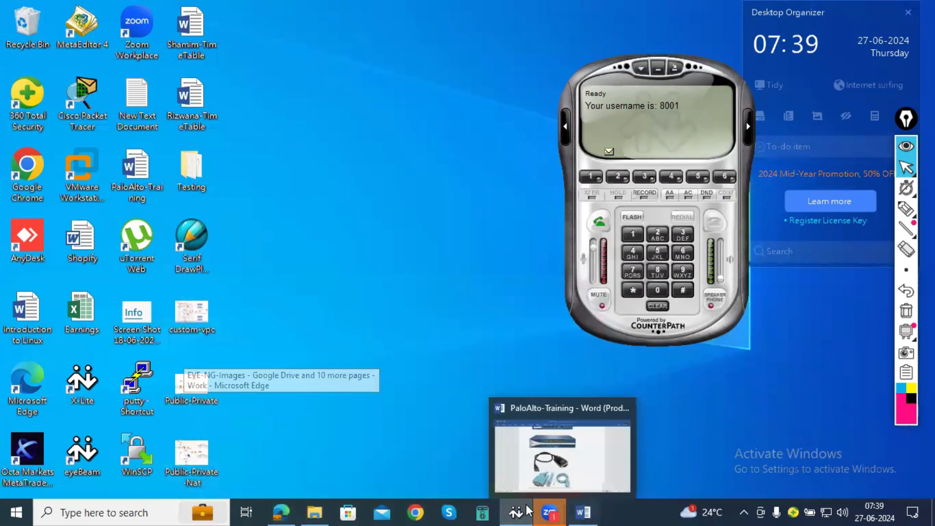
click(583, 511)
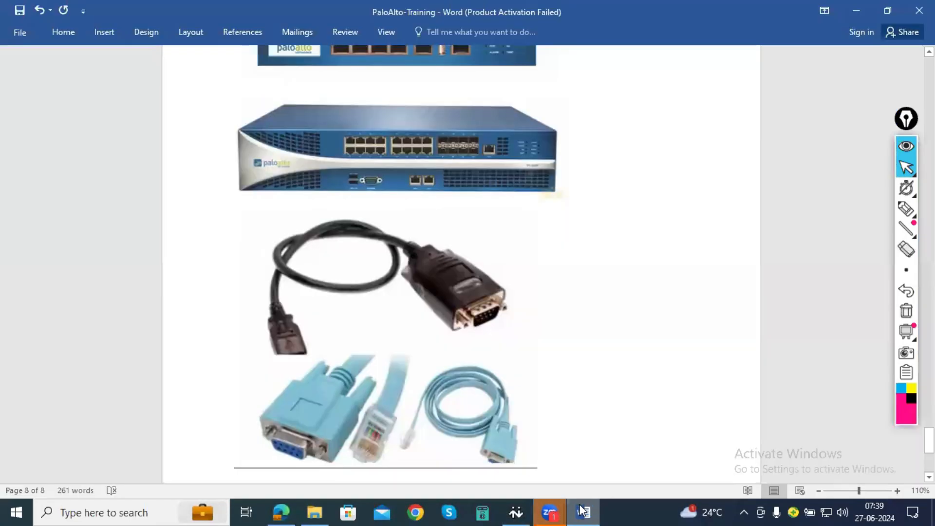
click(583, 512)
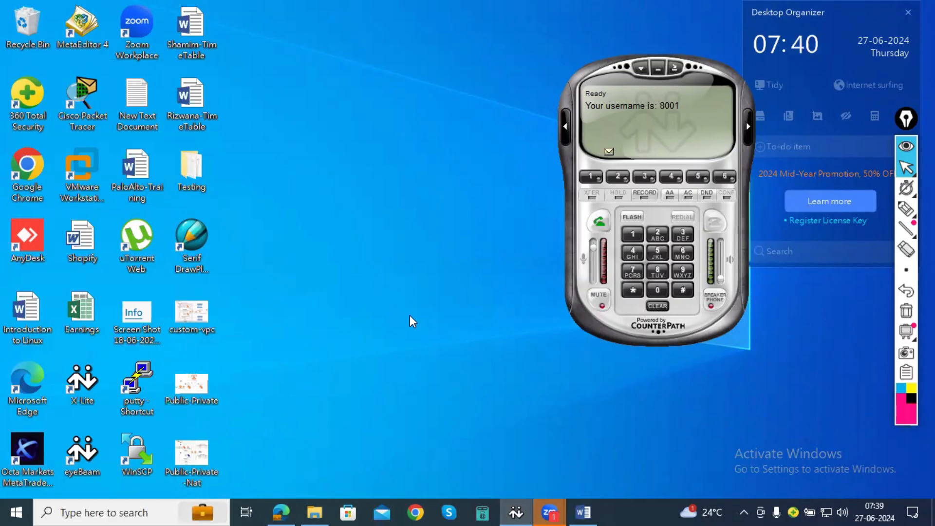
- Reopen the PA-VM-KVM-8.0.5 folder window and point out the GNS3.VM.VMware.Workstation.2.2.15 ZIP archive without renaming it
click(314, 512)
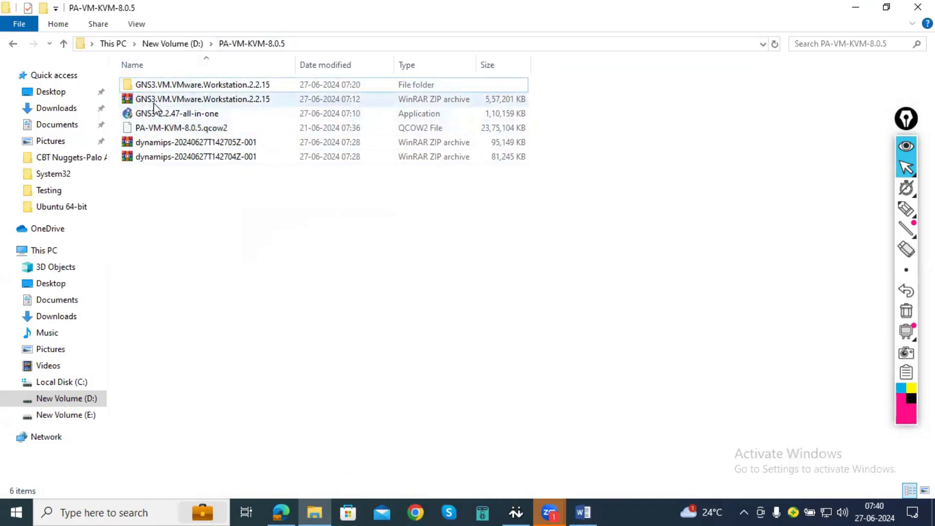
click(183, 100)
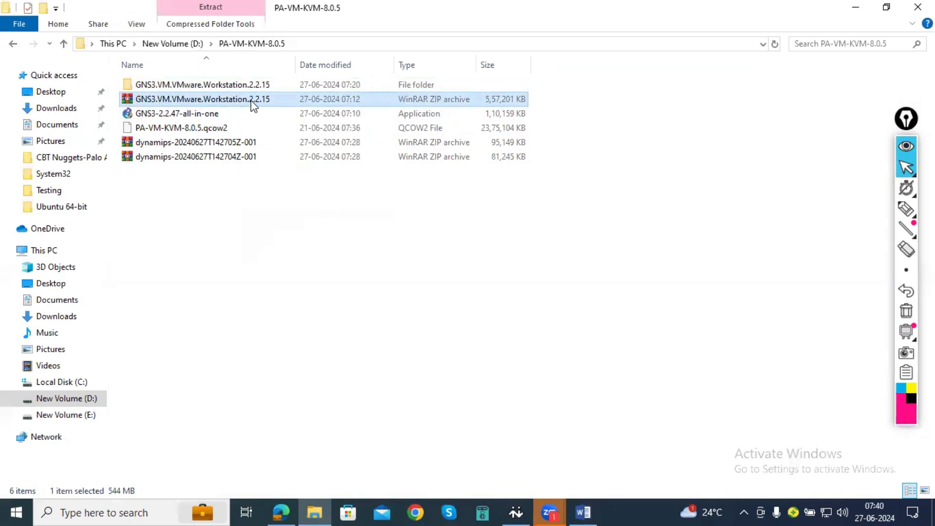
click(251, 101)
click(270, 99)
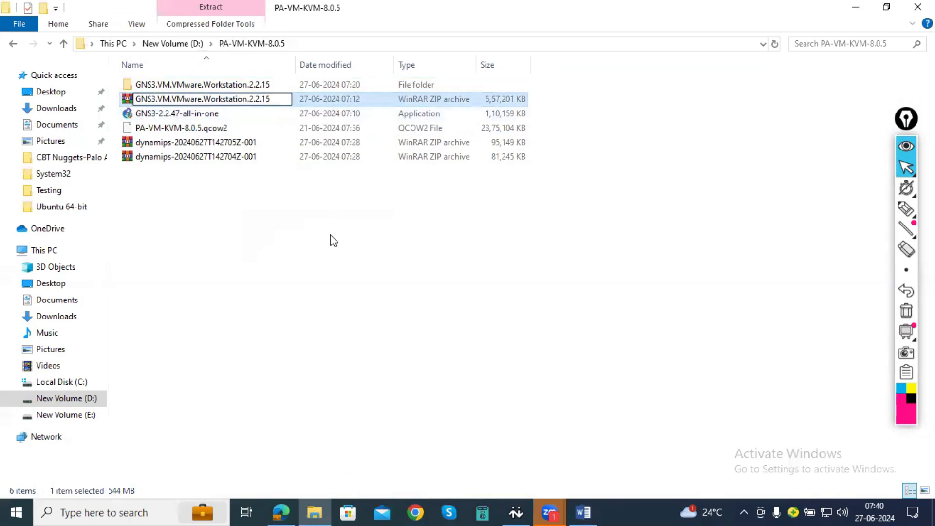
click(388, 282)
- Switch to Microsoft Edge and go back from the SourceForge GNS3 page to the Google results for "gns3 software"
click(286, 506)
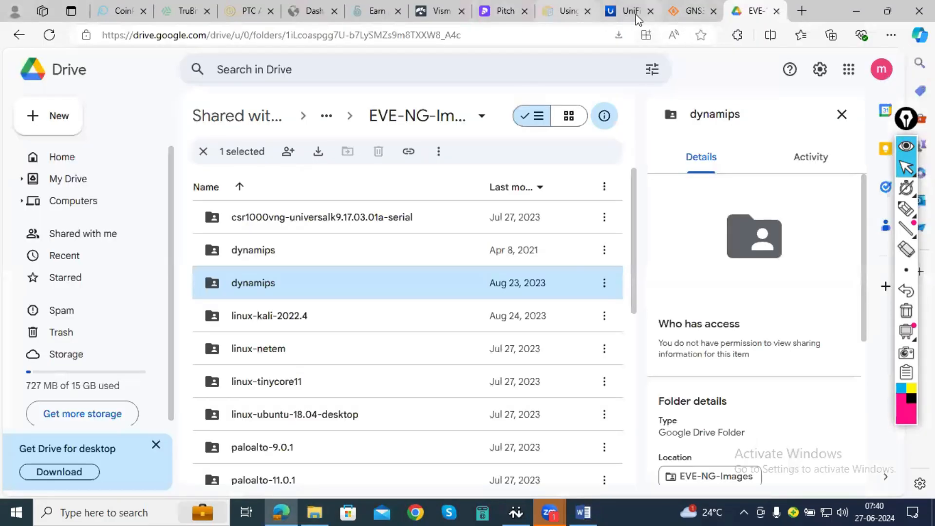
click(687, 12)
click(19, 36)
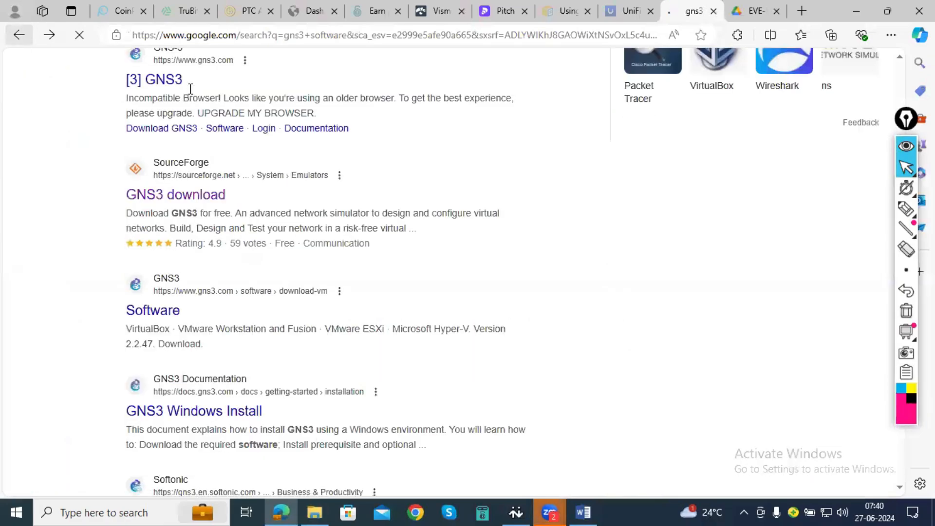
scroll(215, 147, up, 8)
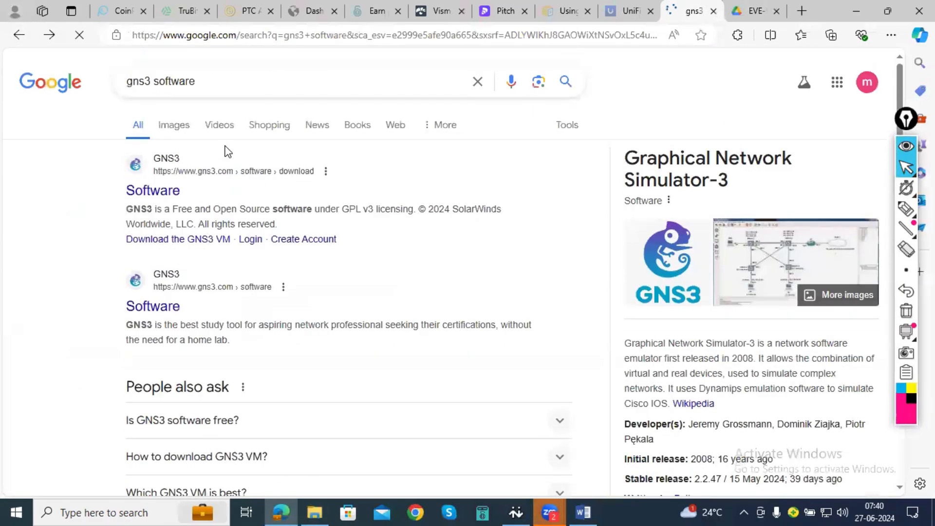
- Search Google for "gns3 vm" using the earlier search suggestion
click(208, 84)
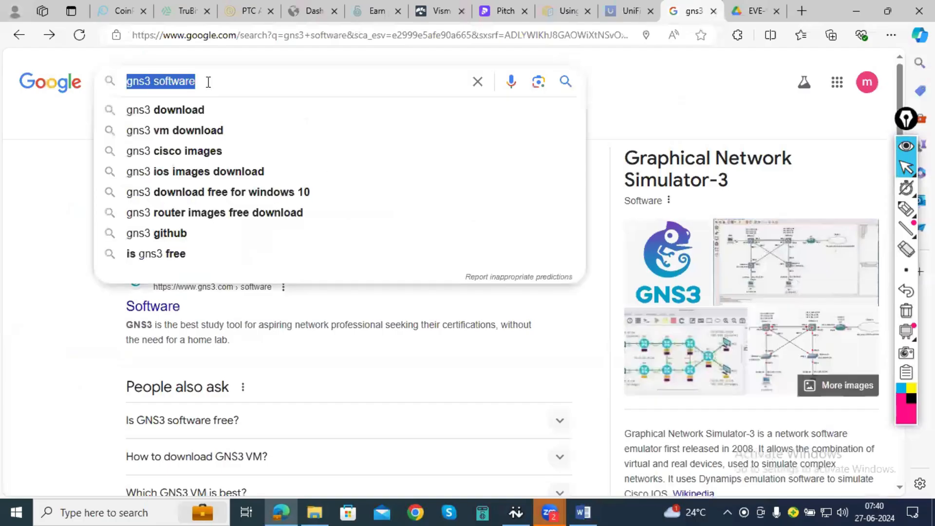
text(gns)
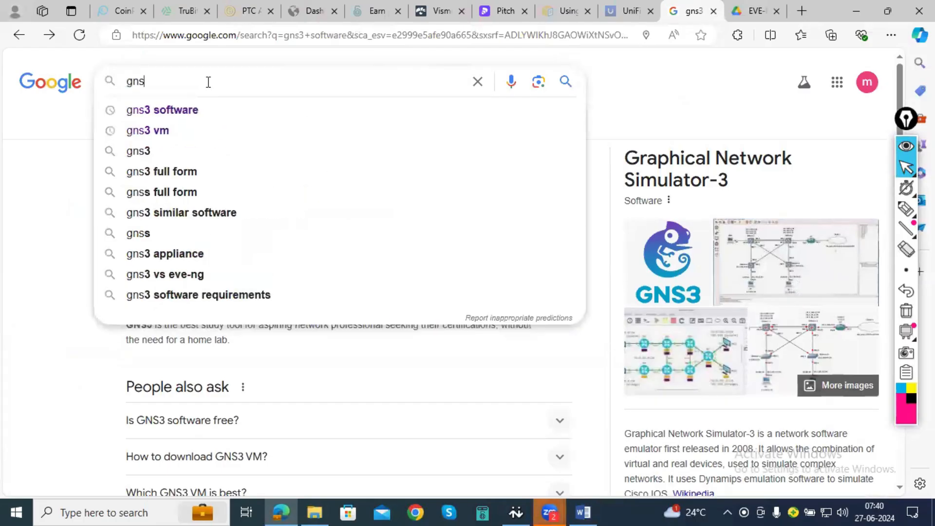
key(Down)
key(Down)
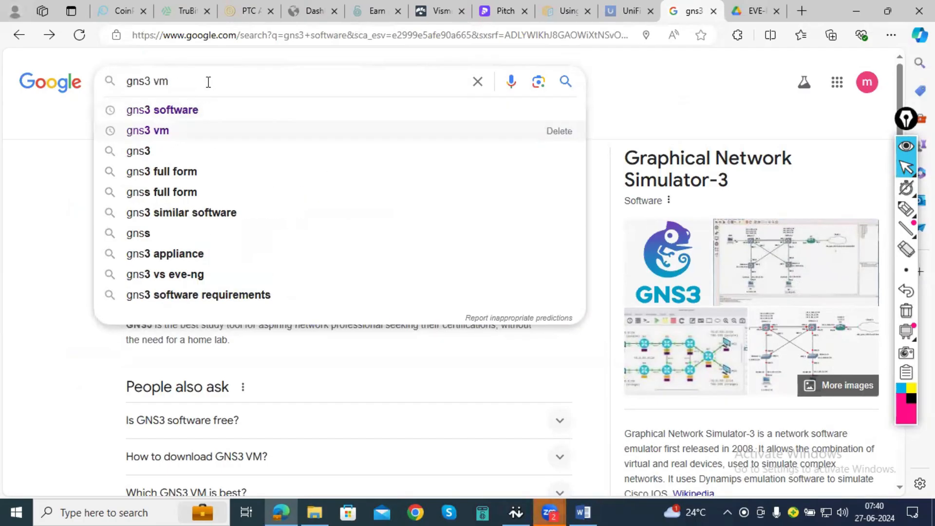
key(Return)
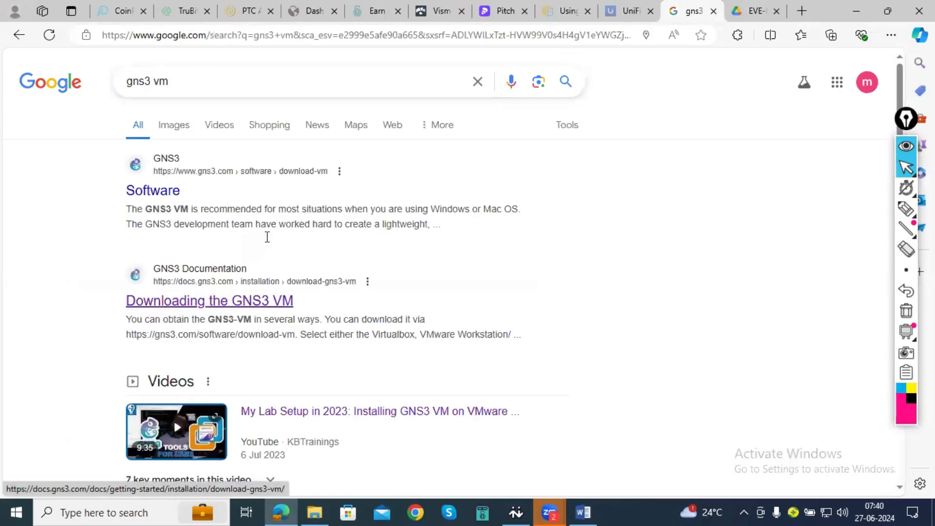
- Find the SourceForge result for GNS3.VM.VMware.Workstation.2.2.15.zip and open its download page
scroll(266, 237, down, 1)
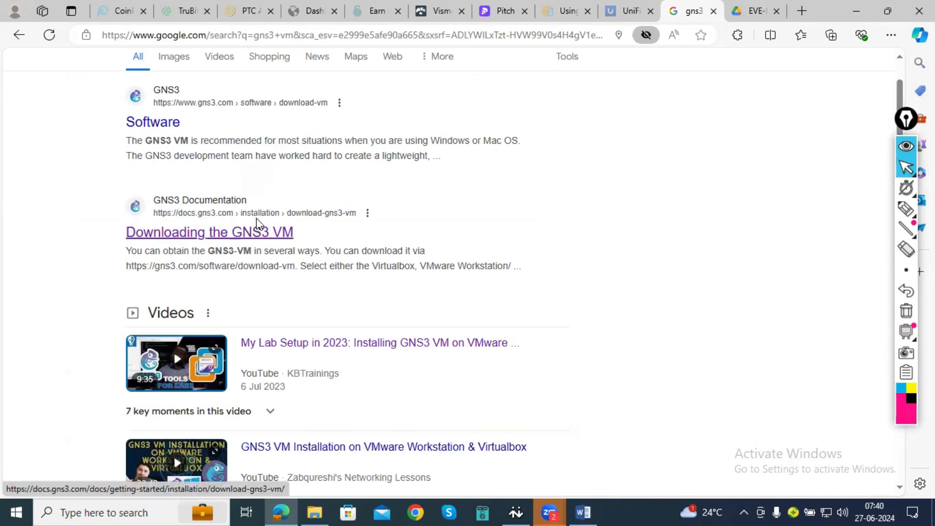
scroll(277, 156, down, 2)
scroll(303, 203, up, 2)
scroll(329, 230, down, 8)
scroll(276, 284, down, 6)
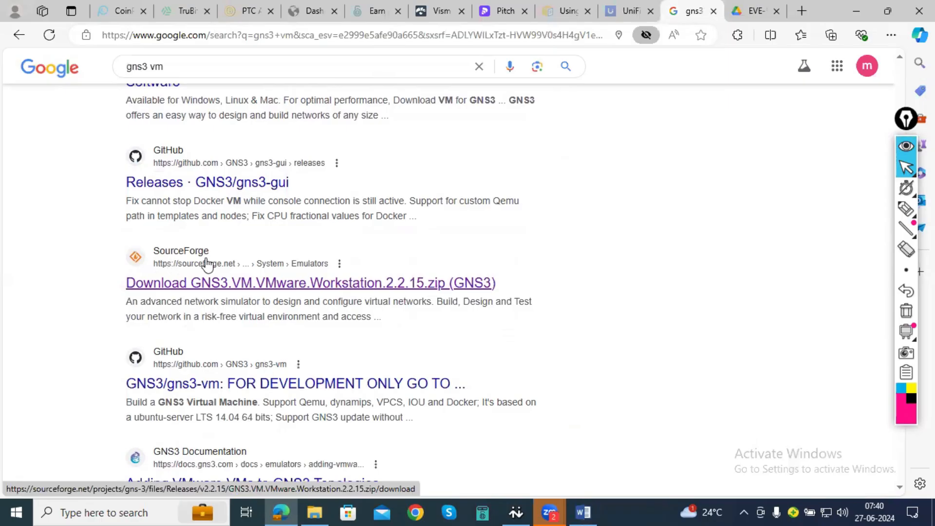
click(220, 288)
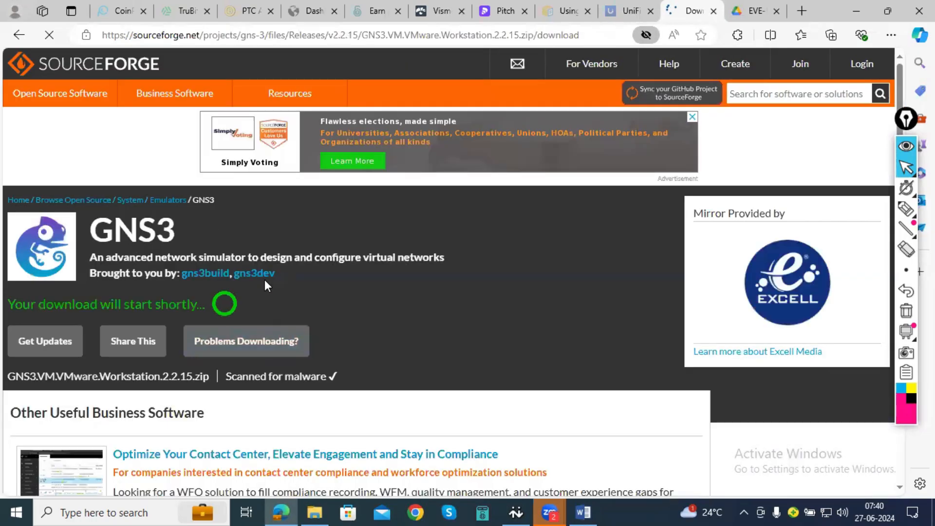
- Return to Google, search for "gns3 software" and browse the results down to the SourceForge GNS3 download entry
click(11, 37)
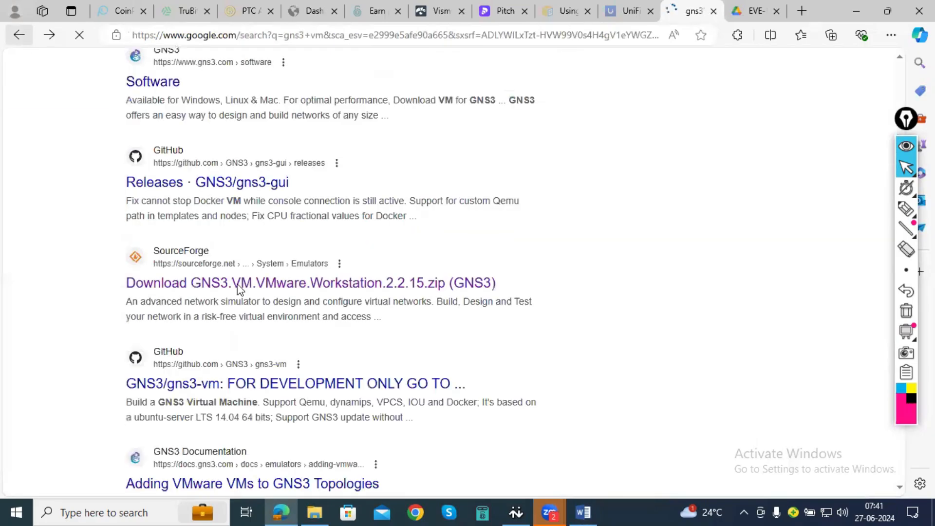
scroll(279, 336, up, 6)
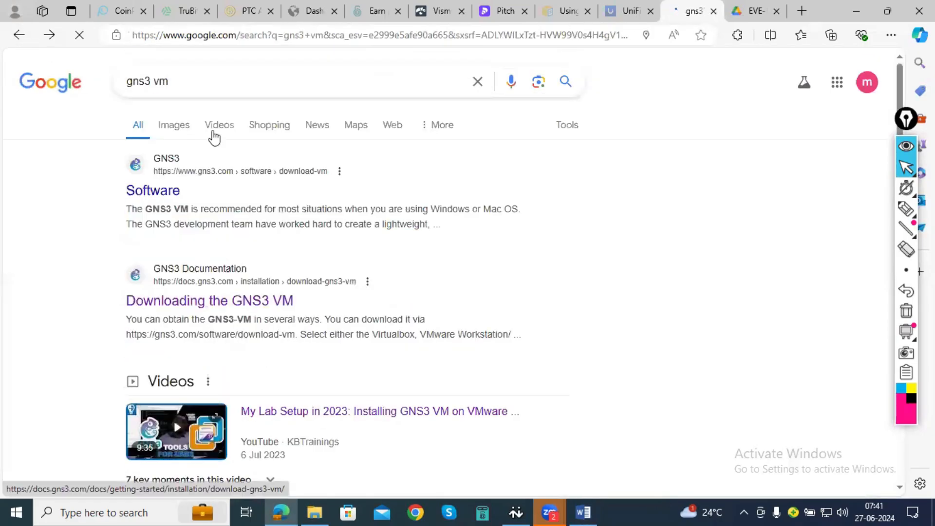
click(223, 81)
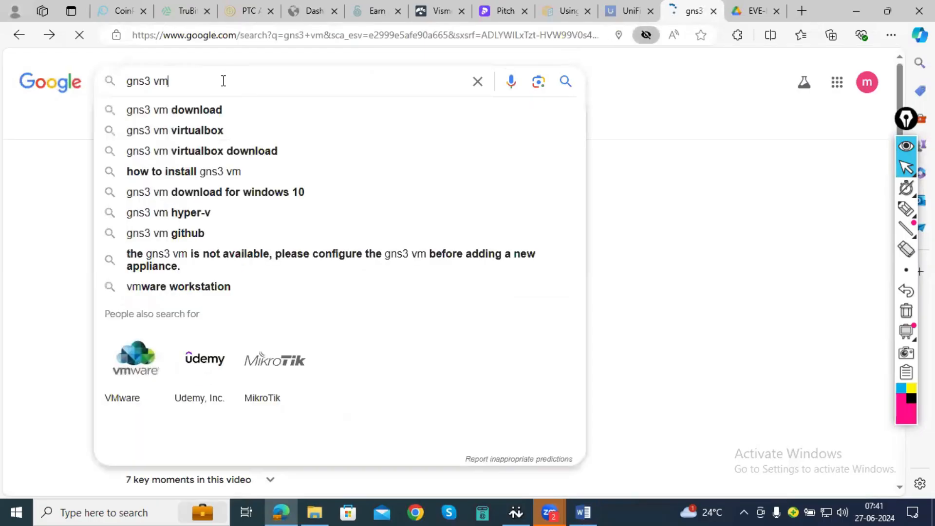
key(BackSpace)
key(BackSpace)
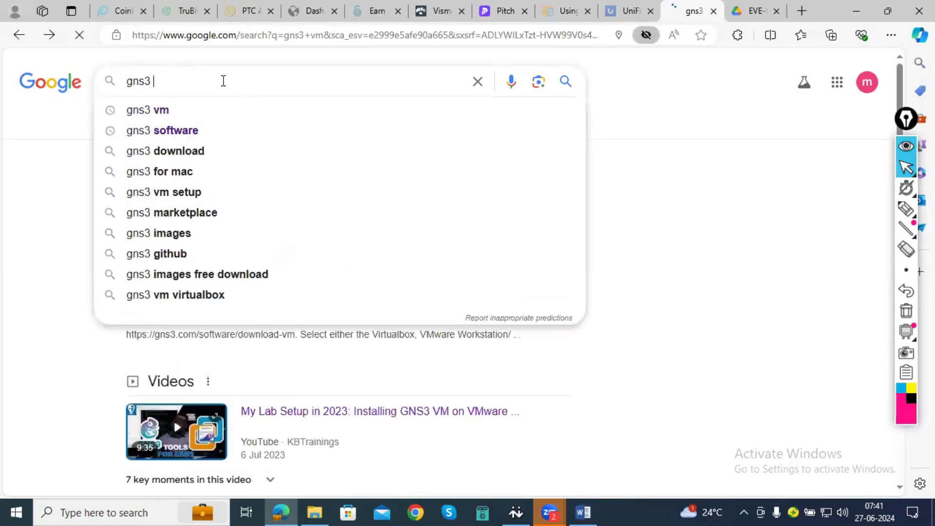
key(Down)
key(Down)
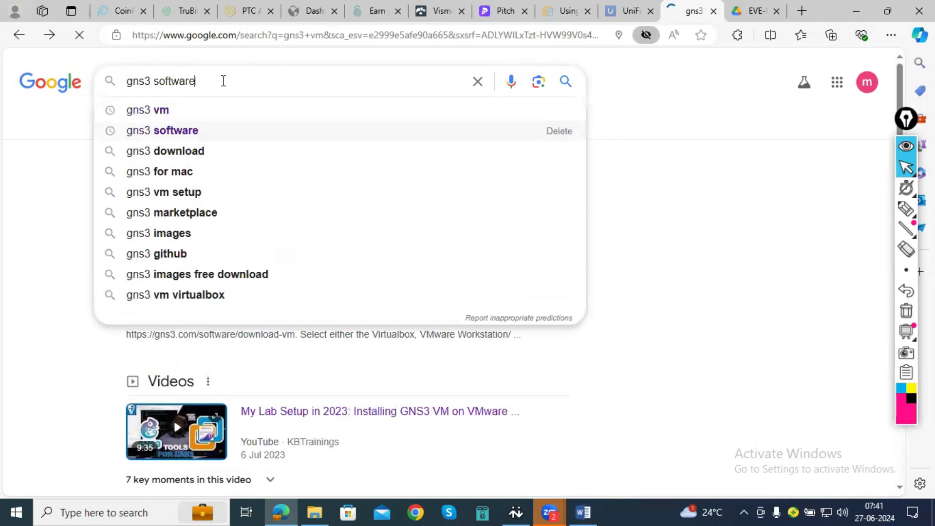
key(Return)
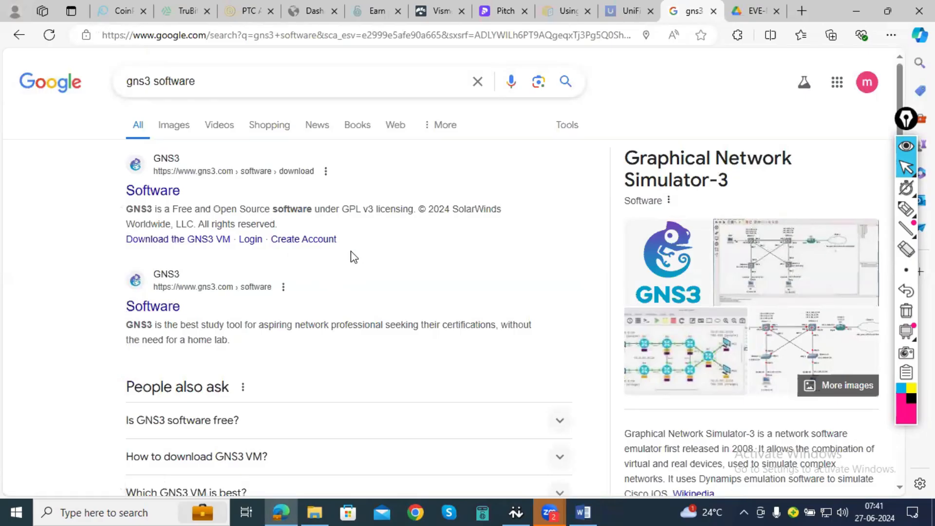
scroll(354, 257, down, 1)
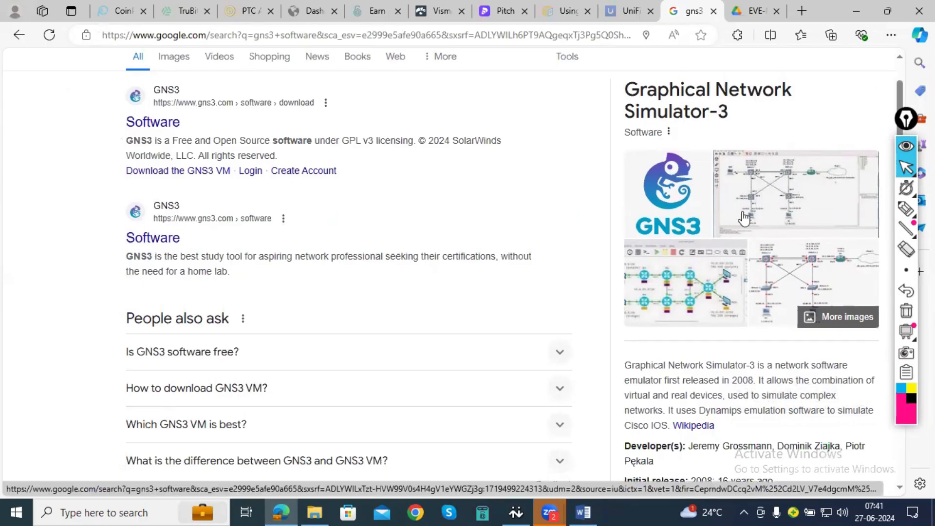
scroll(236, 267, down, 6)
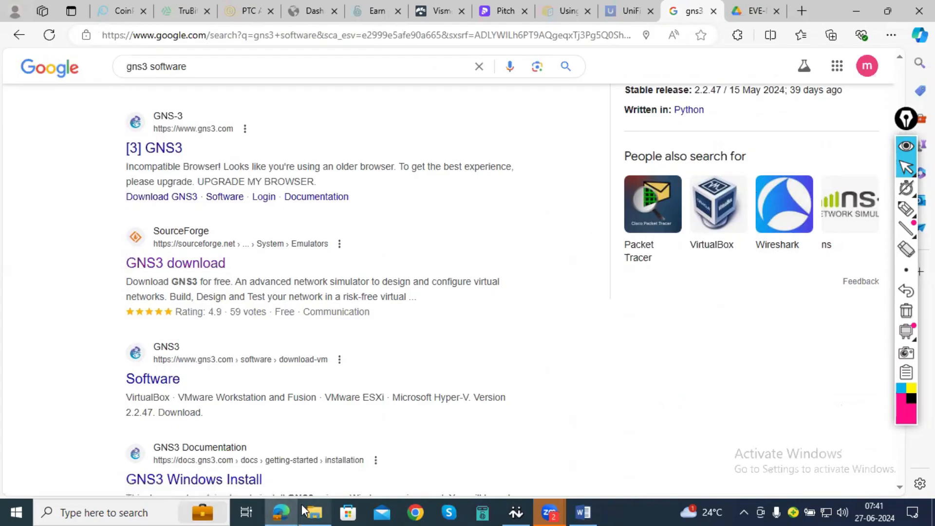
- Switch to the PA-VM-KVM-8.0.5 folder in File Explorer and copy the qcow2 file's name without its extension, leaving the file unrenamed
click(348, 513)
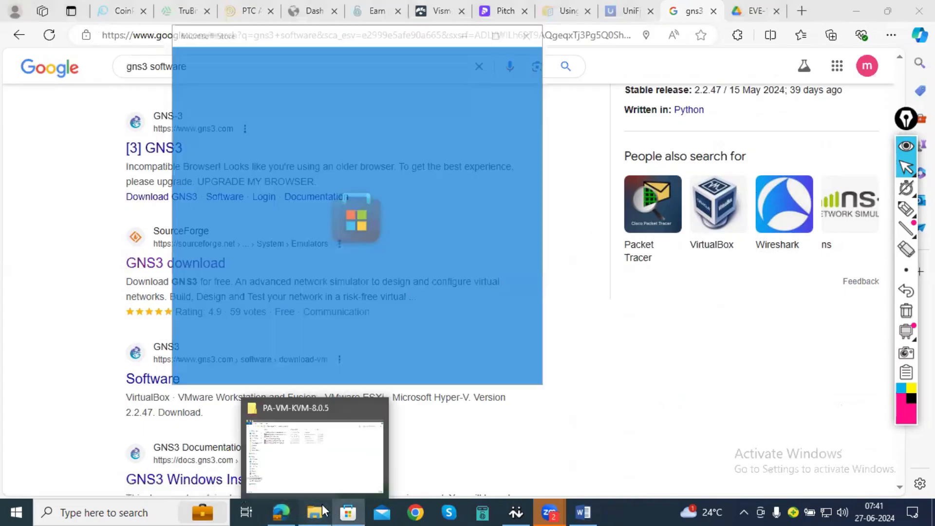
click(322, 511)
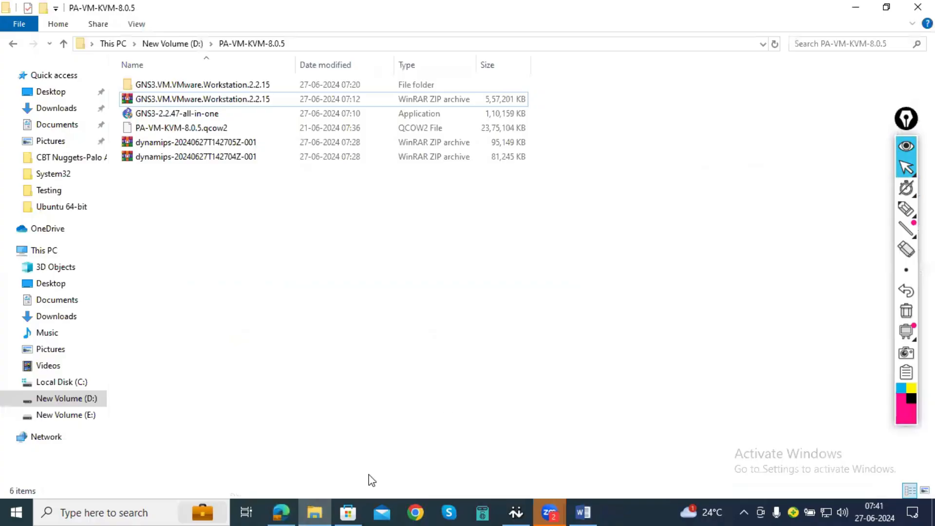
click(522, 35)
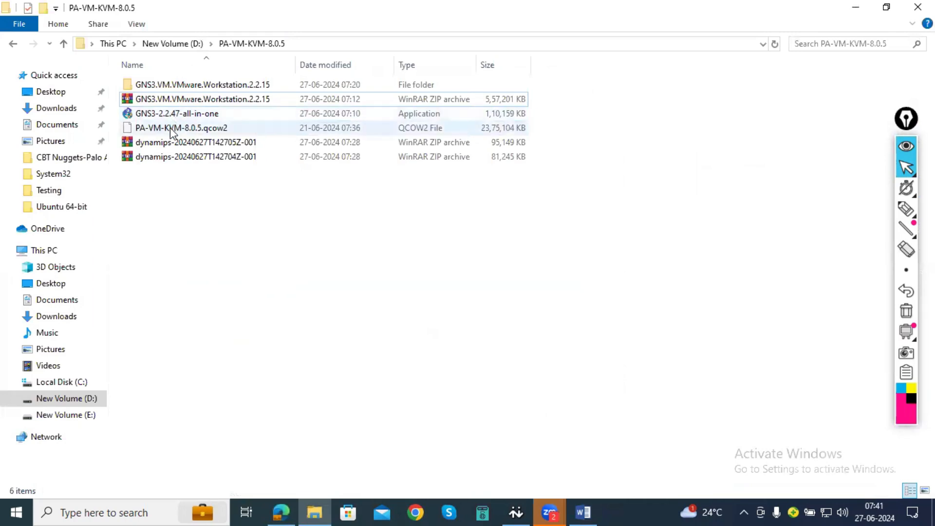
click(172, 133)
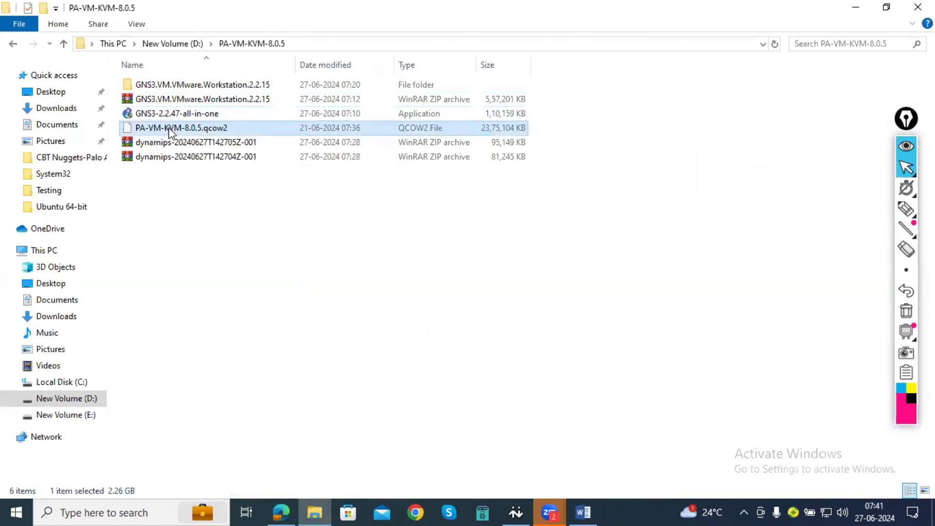
click(171, 129)
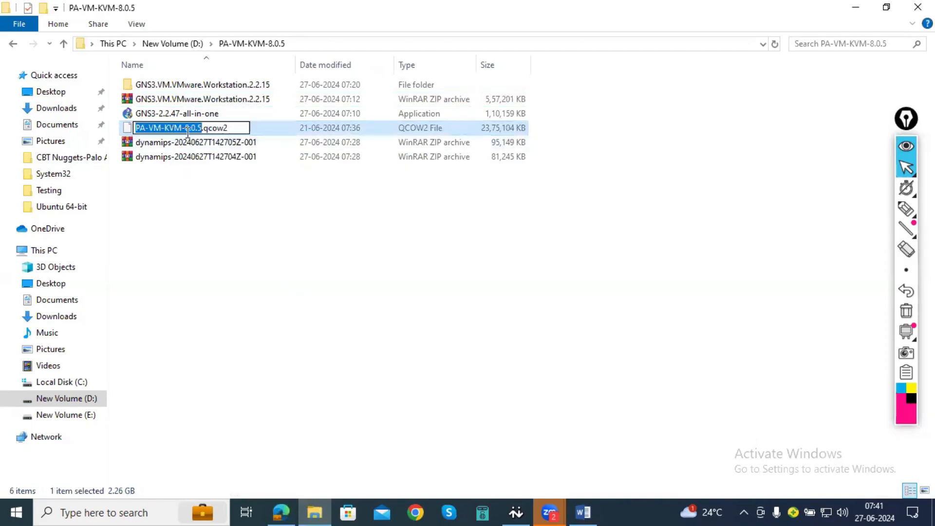
click(239, 127)
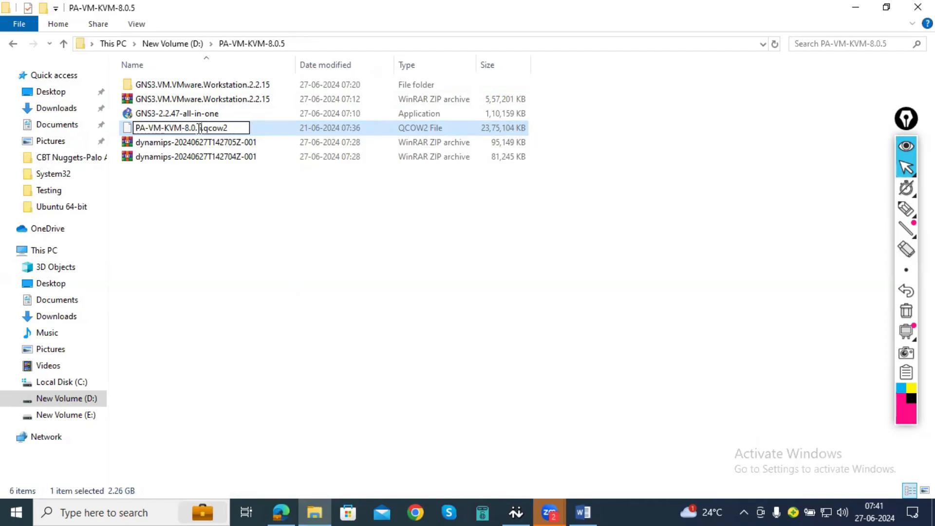
drag(200, 128, 110, 131)
key(ctrl+c)
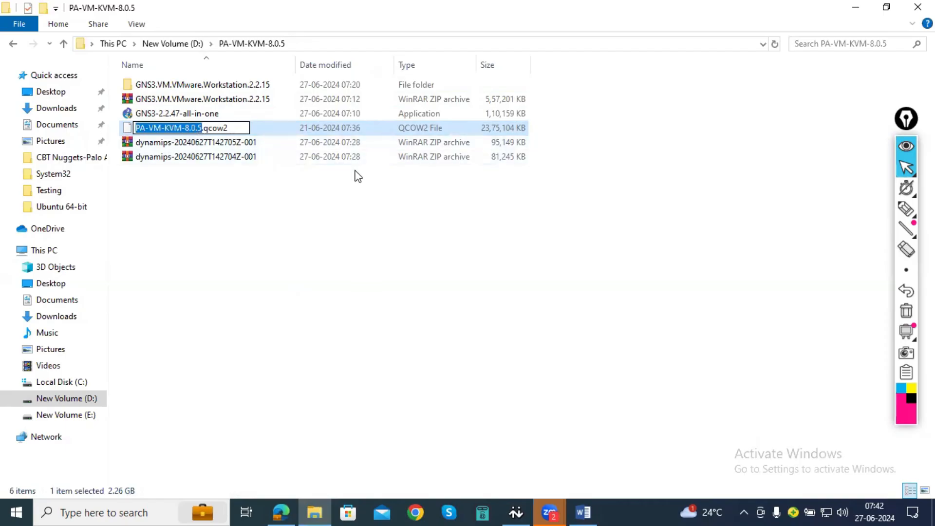
click(359, 219)
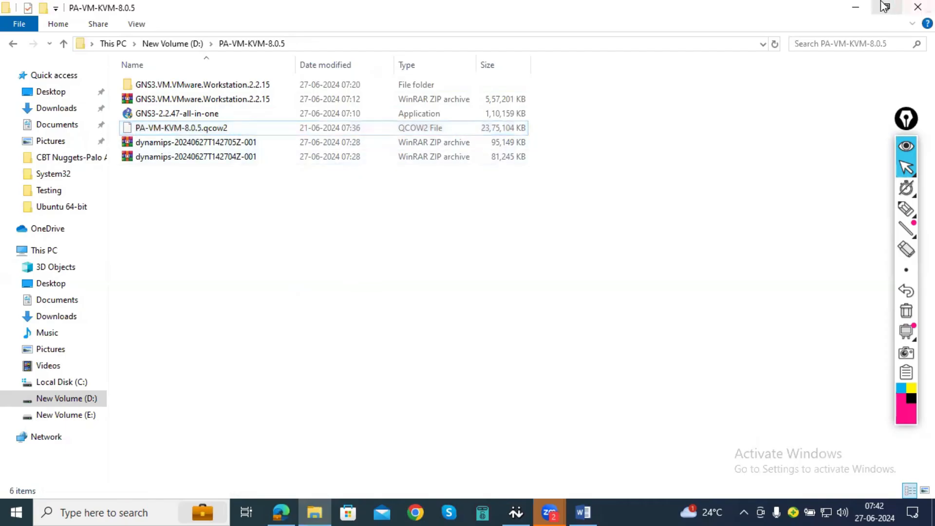
- Return to the browser, search Google for "PA-VM-KVM-8.0.5" and follow the UPW.IO result for PA-VM-KVM-8.0.5.qcow2
click(867, 7)
click(226, 66)
key(ctrl+v)
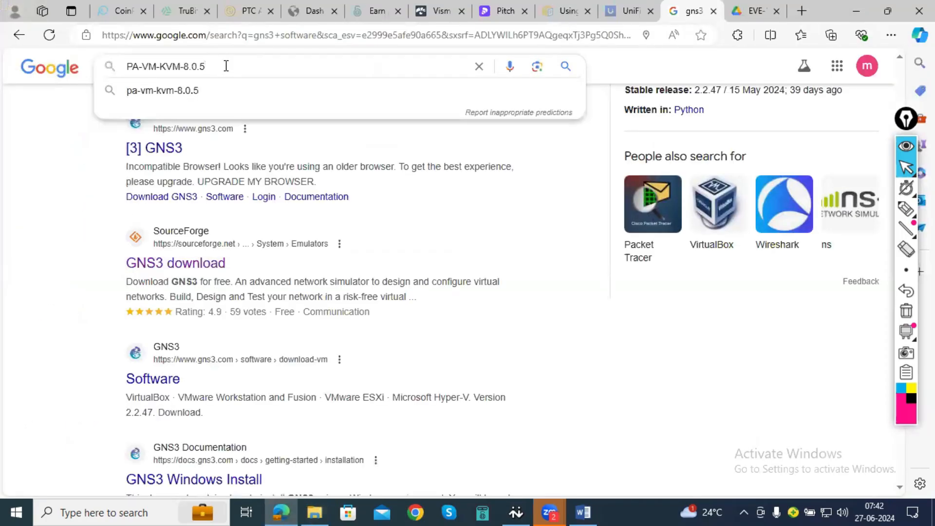
key(Return)
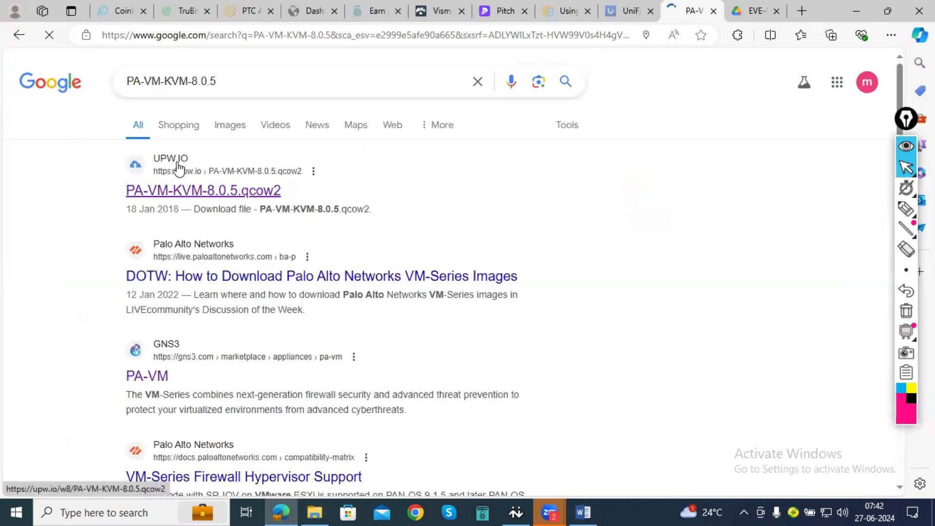
click(246, 197)
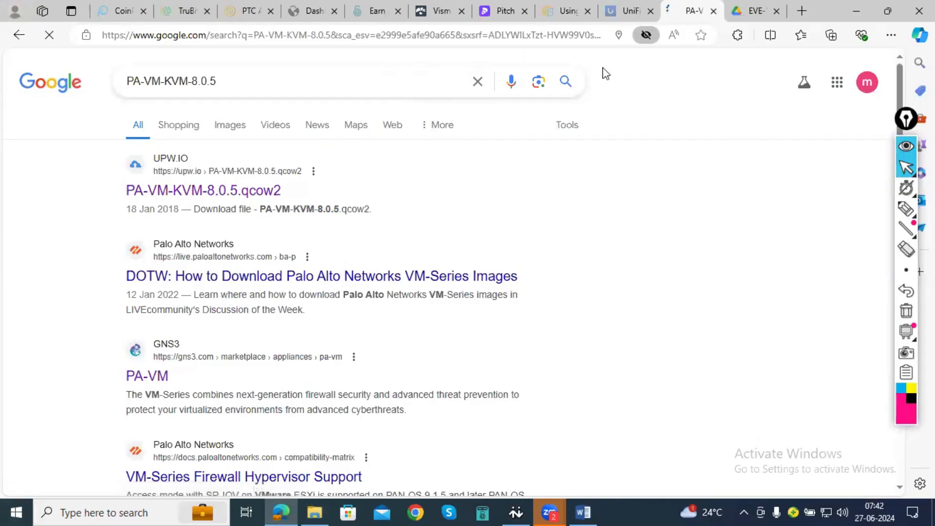
- Switch to the shared EVE-NG images folder in Google Drive and point out its two dynamips folders and the folder's web address
click(738, 17)
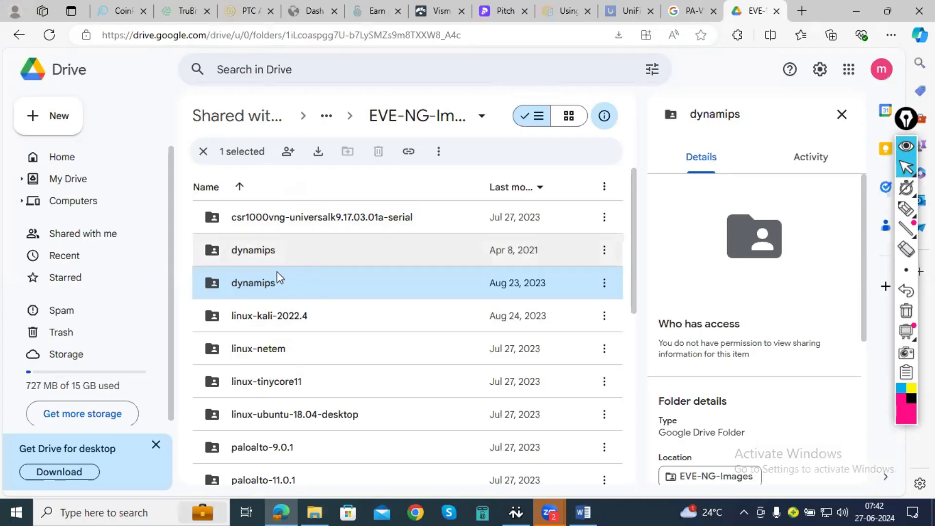
click(271, 258)
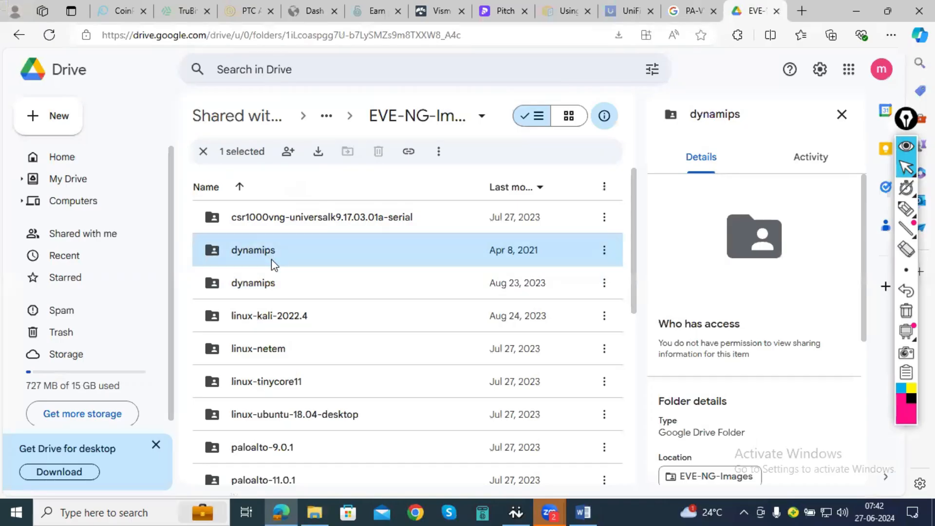
click(270, 285)
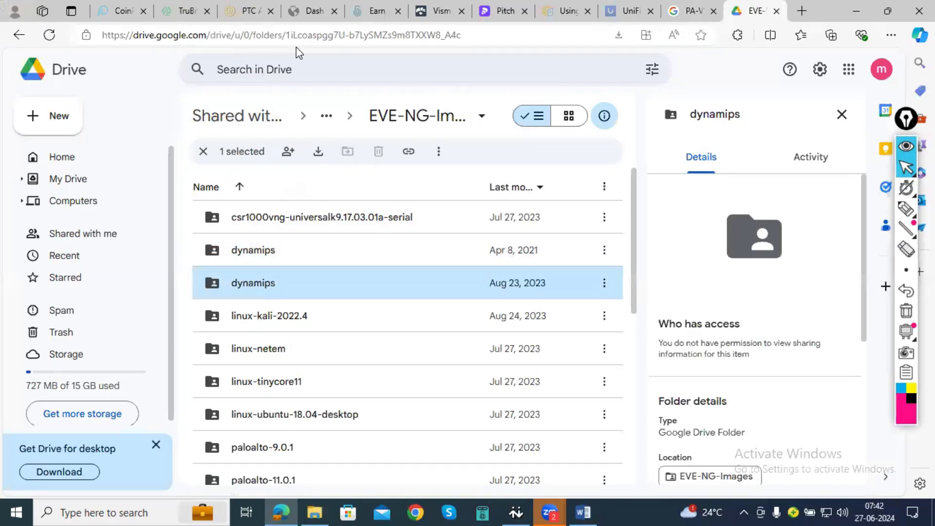
click(294, 37)
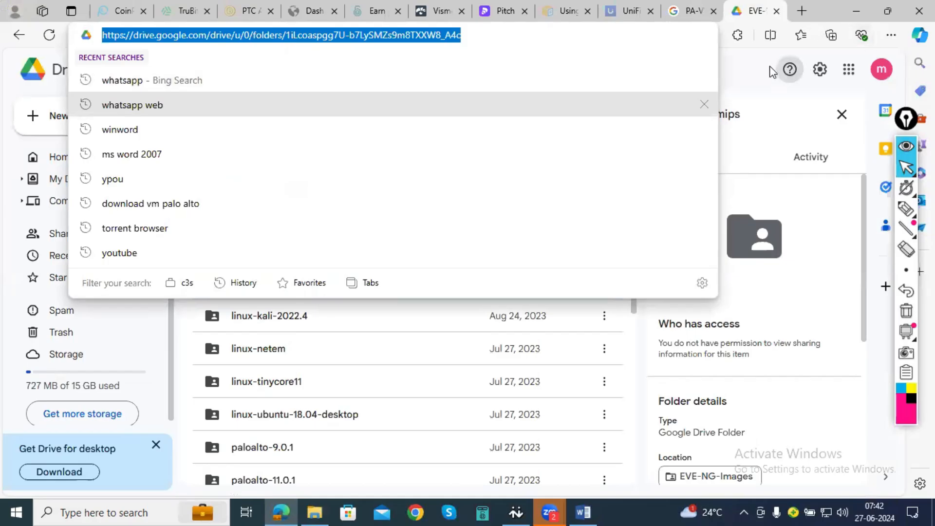
click(752, 72)
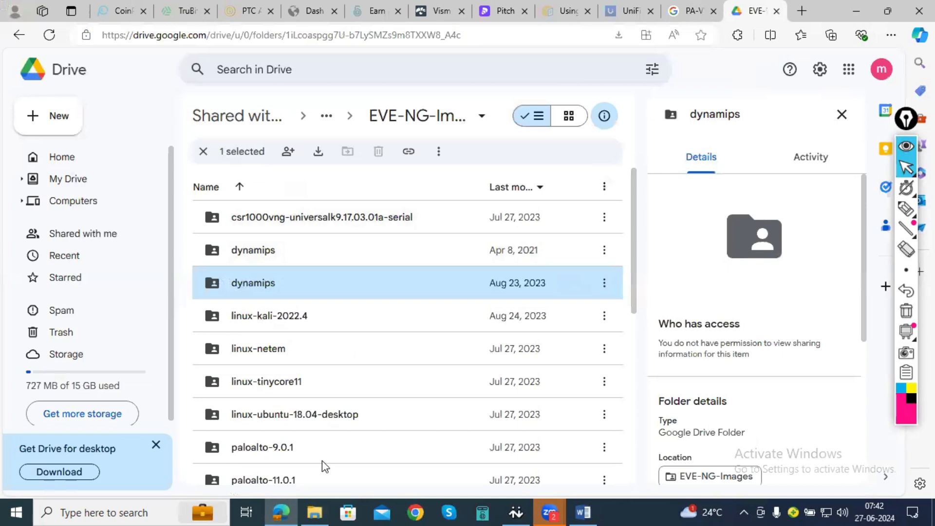
- Select the complete web address of the shared EVE-NG images folder in Google Drive
mouse_move(549, 511)
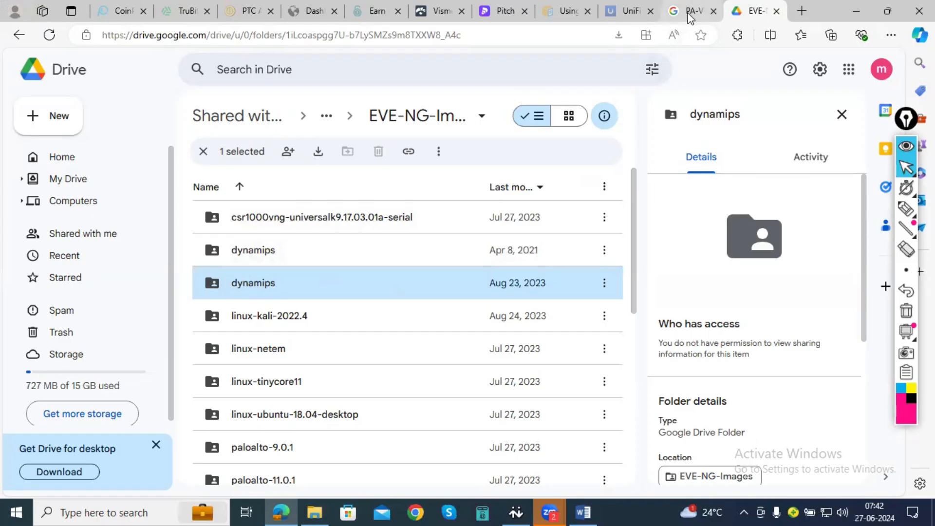
mouse_move(691, 17)
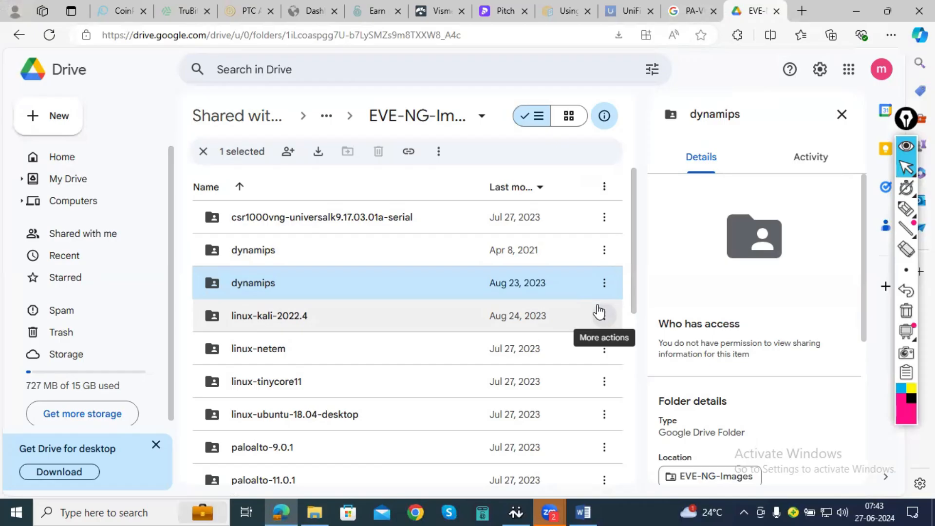
click(590, 511)
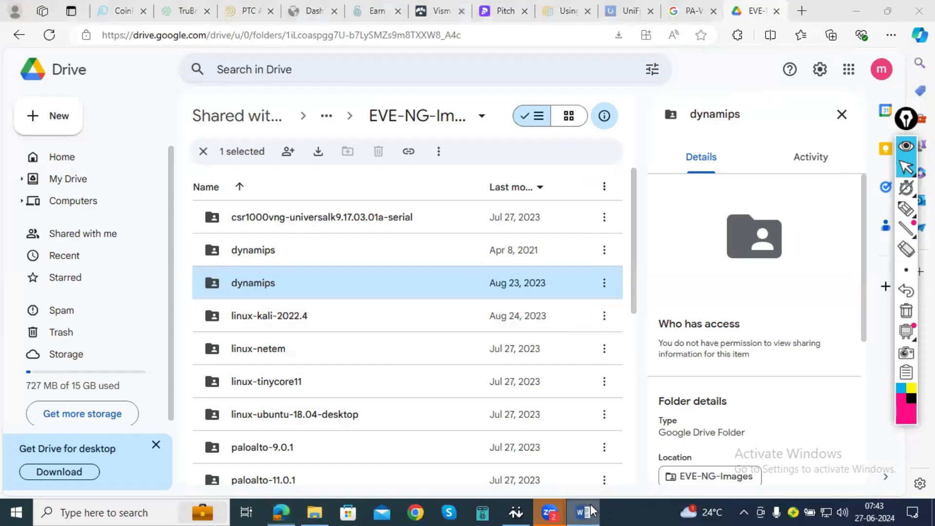
key(alt+Tab)
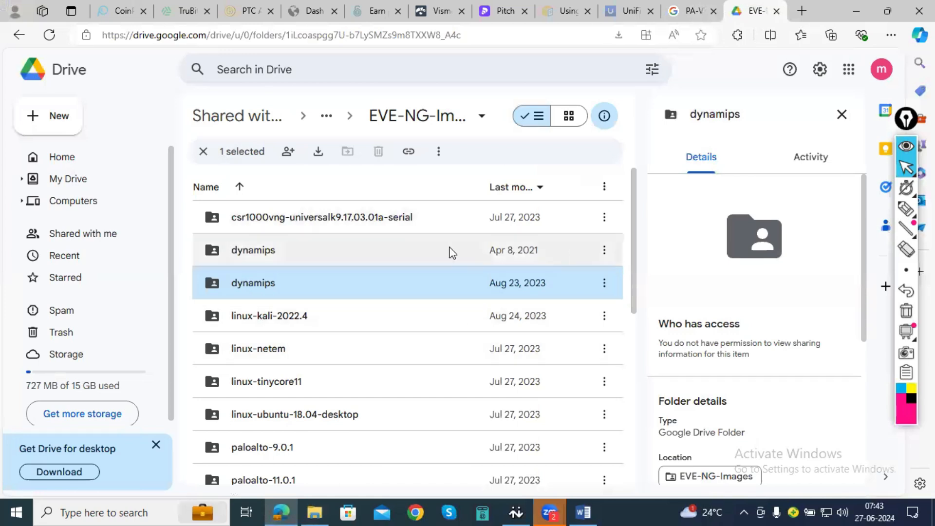
double_click(302, 39)
click(533, 27)
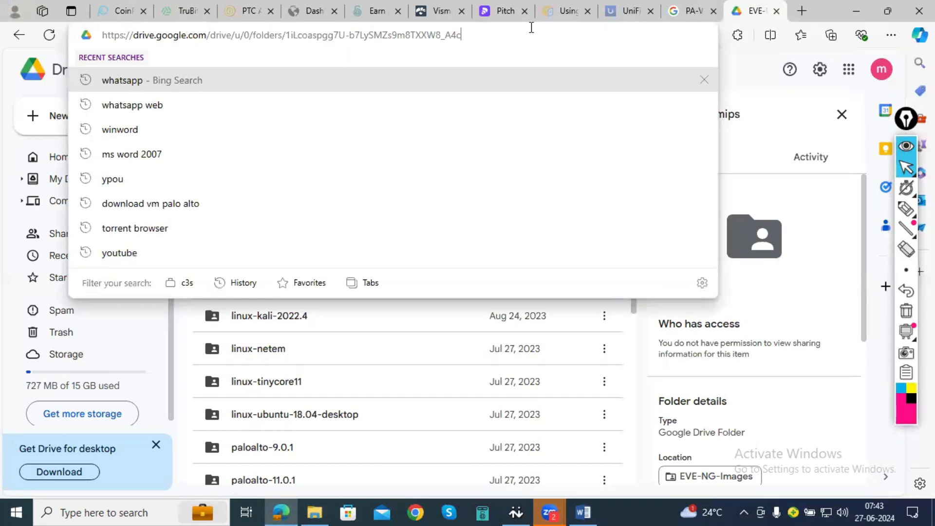
key(ctrl+a)
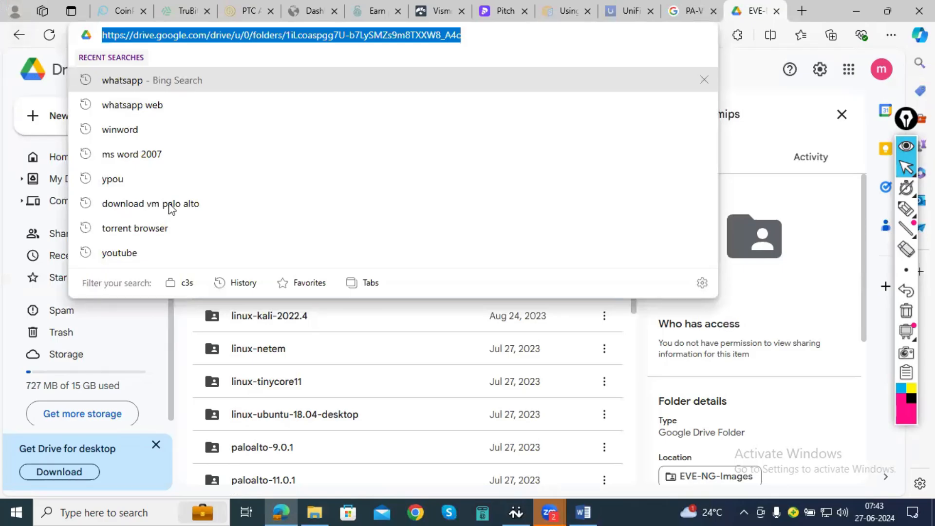
click(415, 511)
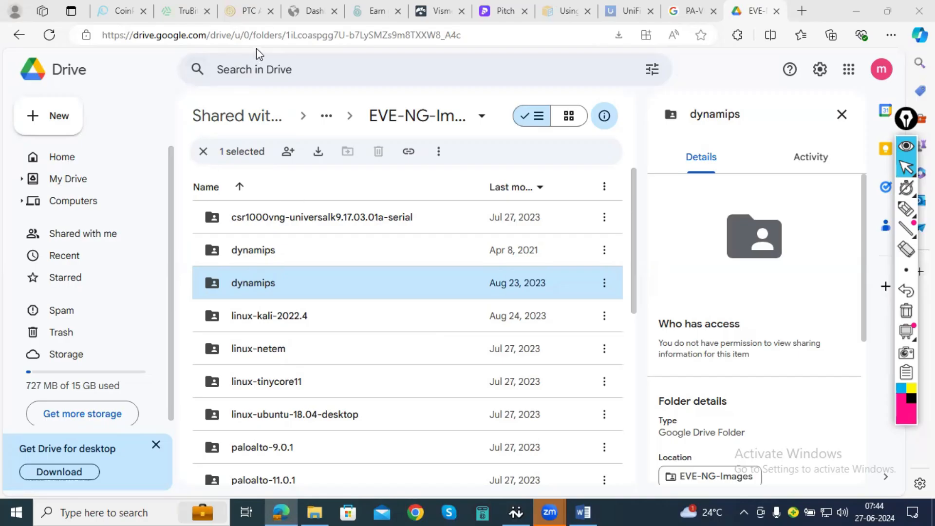
- Go back to Drive's Shared with me list, select the first Drive folder link in the desktop's New Text Document, and minimise Notepad
click(19, 38)
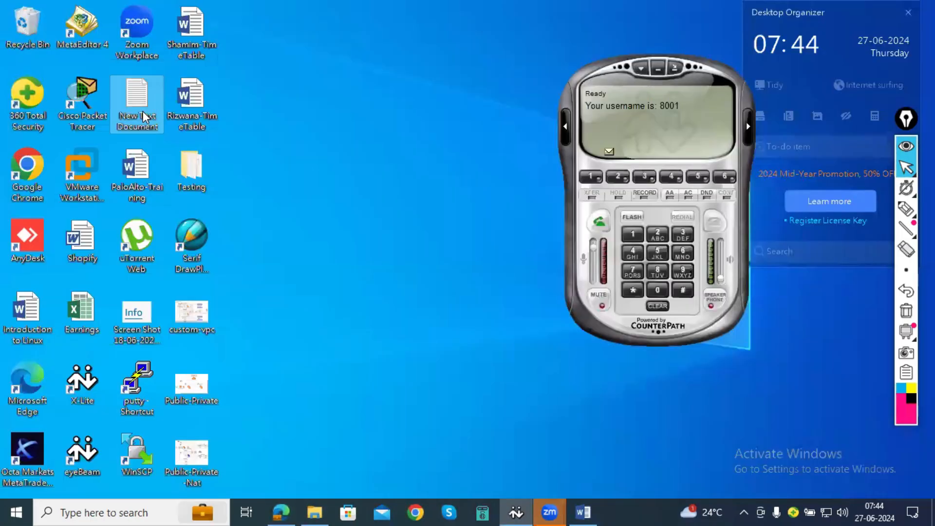
double_click(146, 108)
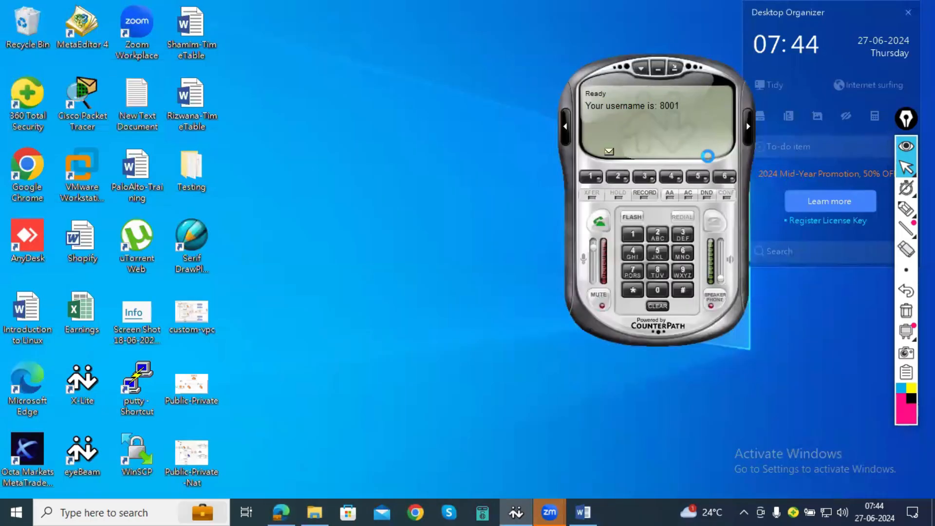
drag(559, 136, 27, 139)
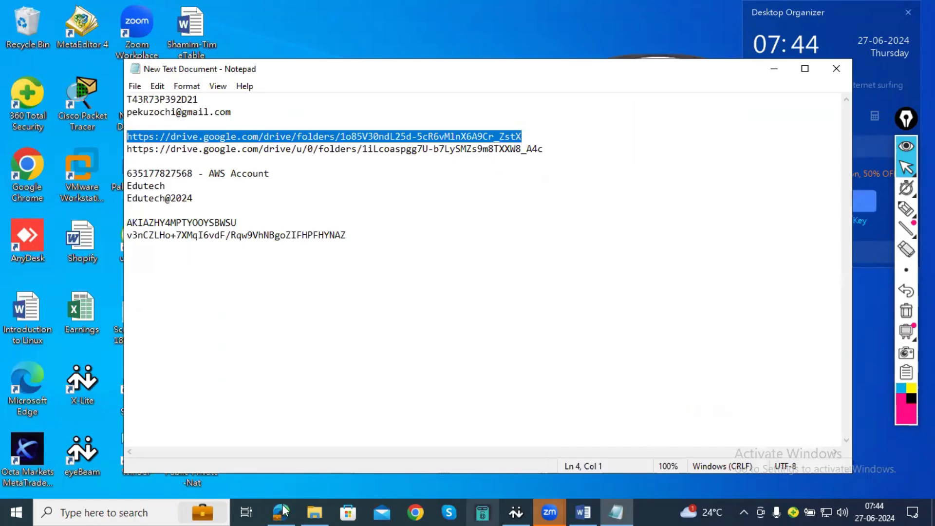
mouse_move(284, 510)
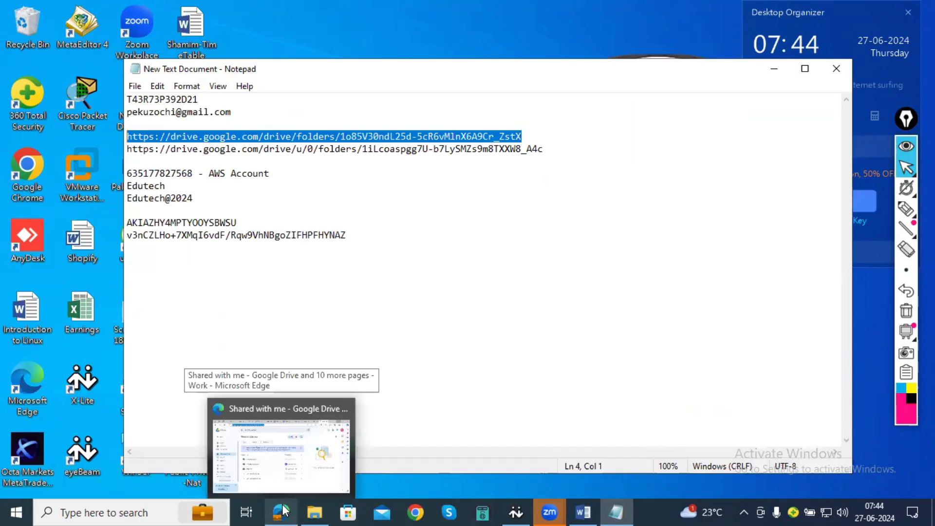
mouse_move(615, 510)
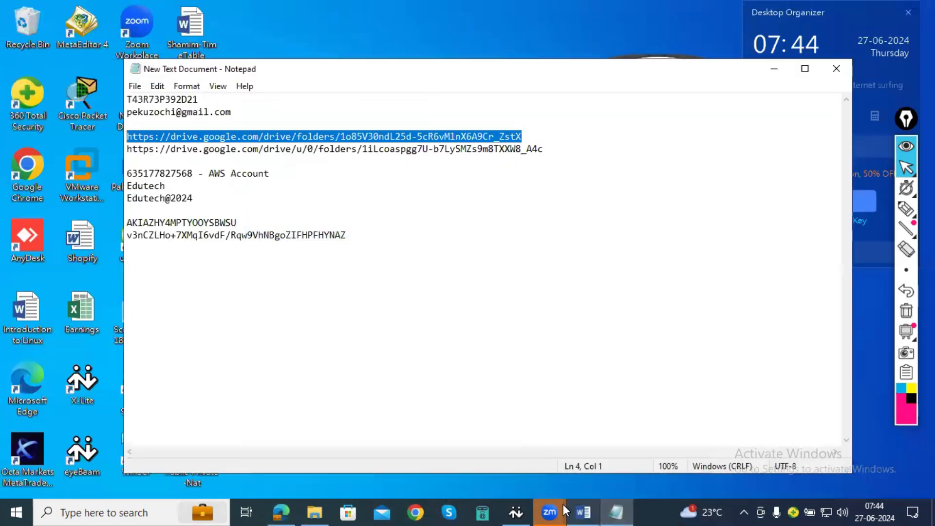
click(560, 511)
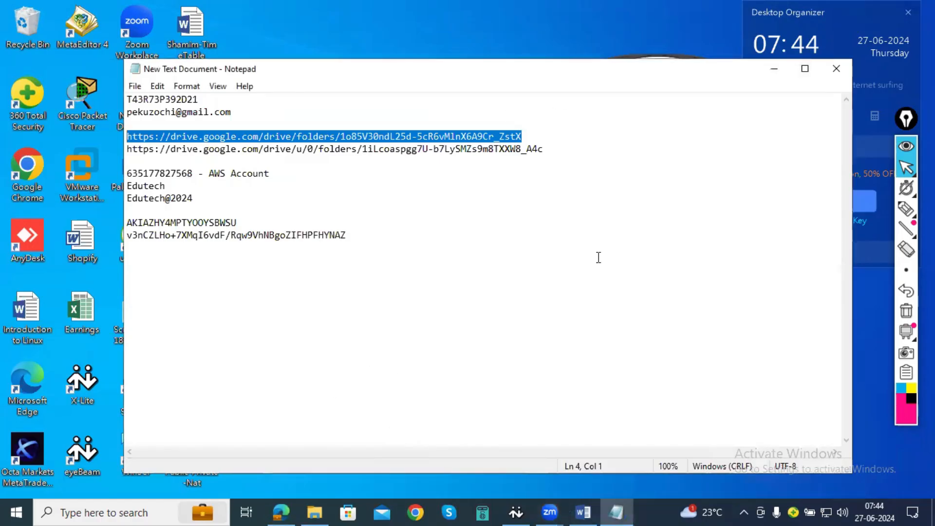
click(774, 68)
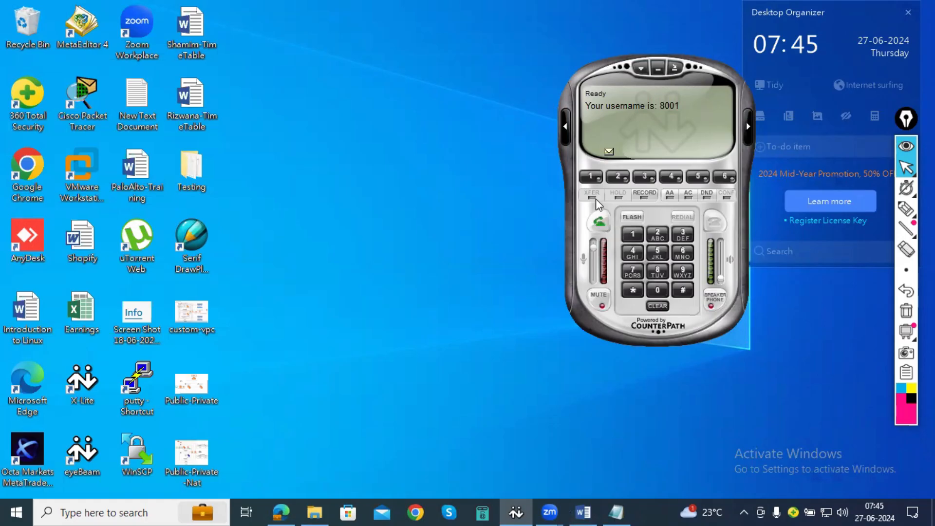
- Examine the virtioa.qcow2 file in the paloalto-8.0.5 folder on New Volume (D:) in File Explorer and return to the drive's root
click(317, 511)
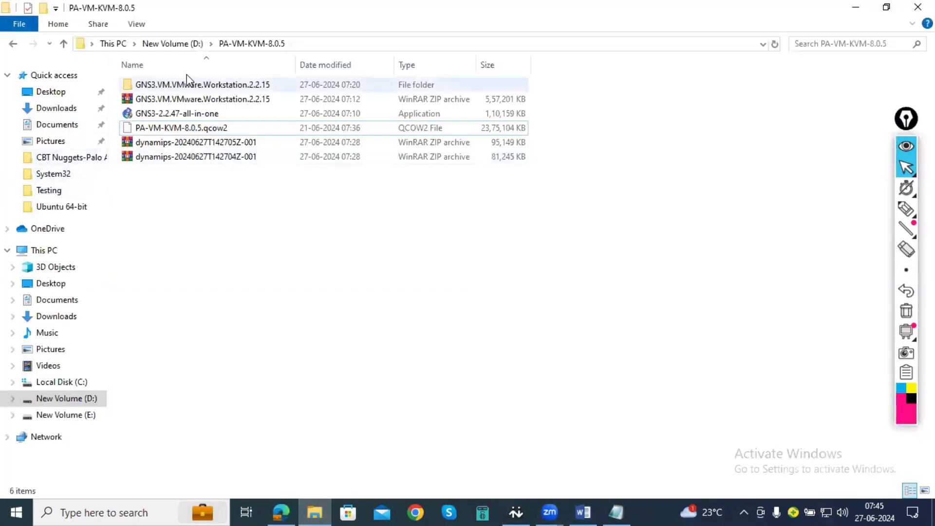
click(164, 45)
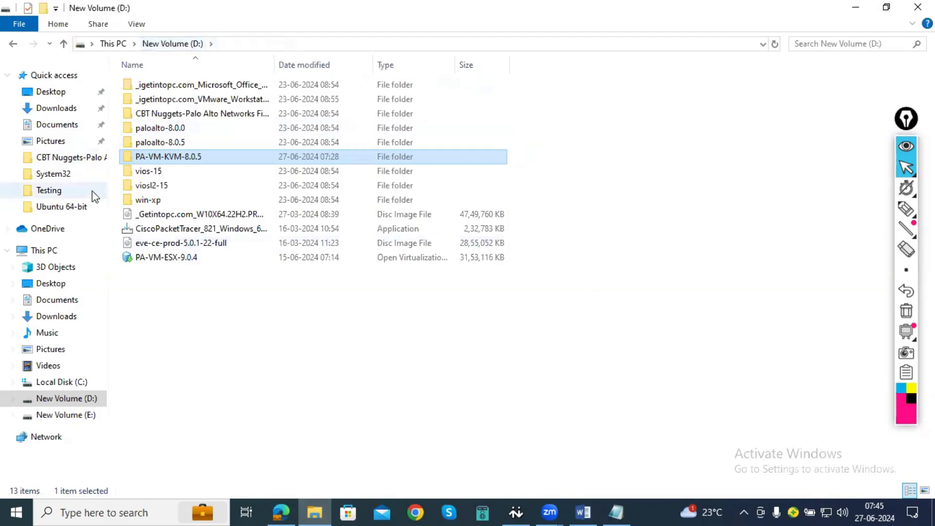
double_click(161, 143)
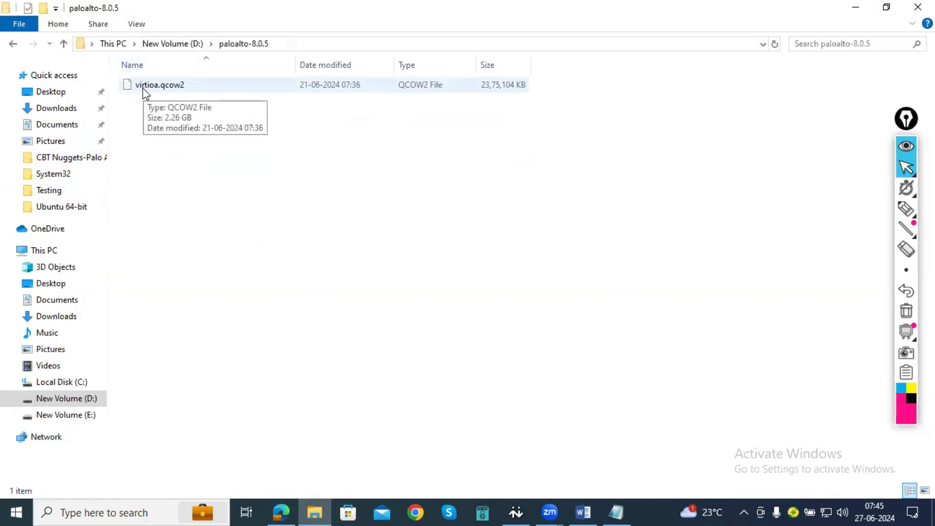
click(144, 93)
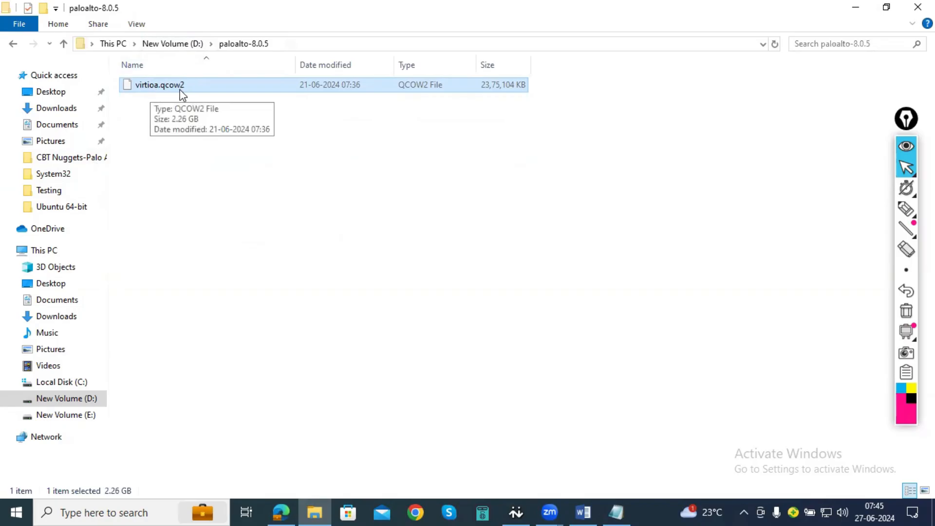
click(179, 45)
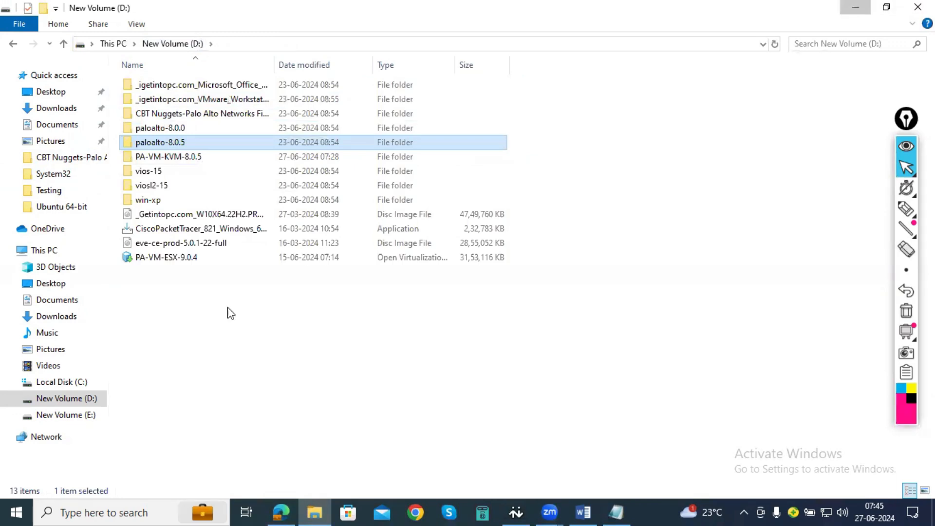
- Open VMware Workstation from the desktop and power on the EVE-Ng virtual machine
key(super+d)
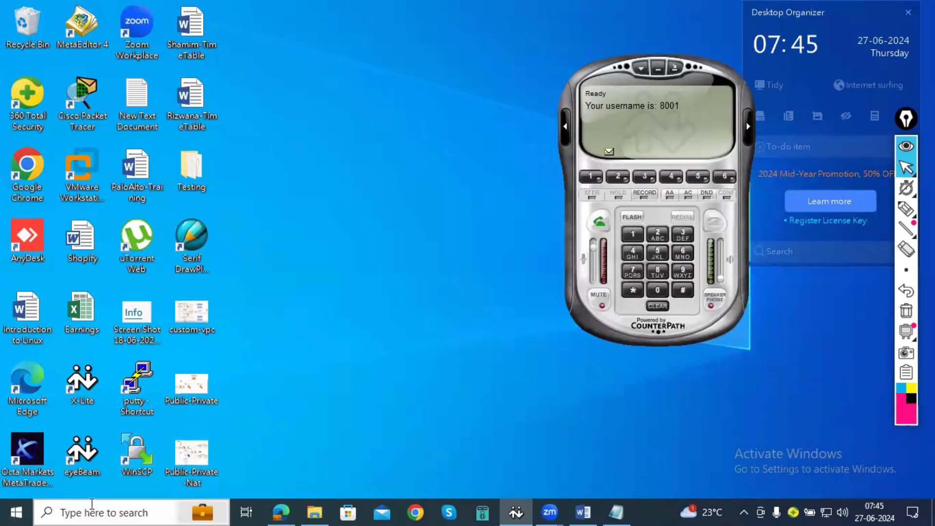
click(16, 512)
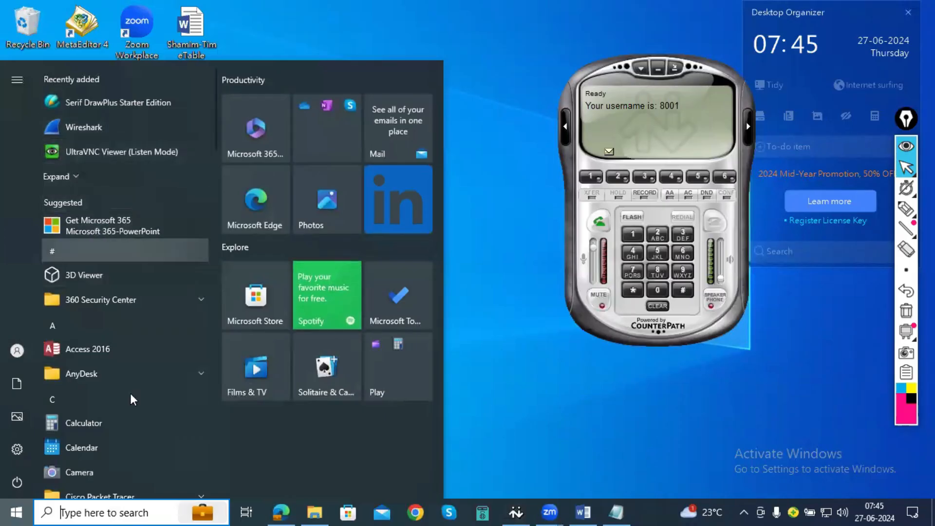
click(502, 92)
double_click(121, 460)
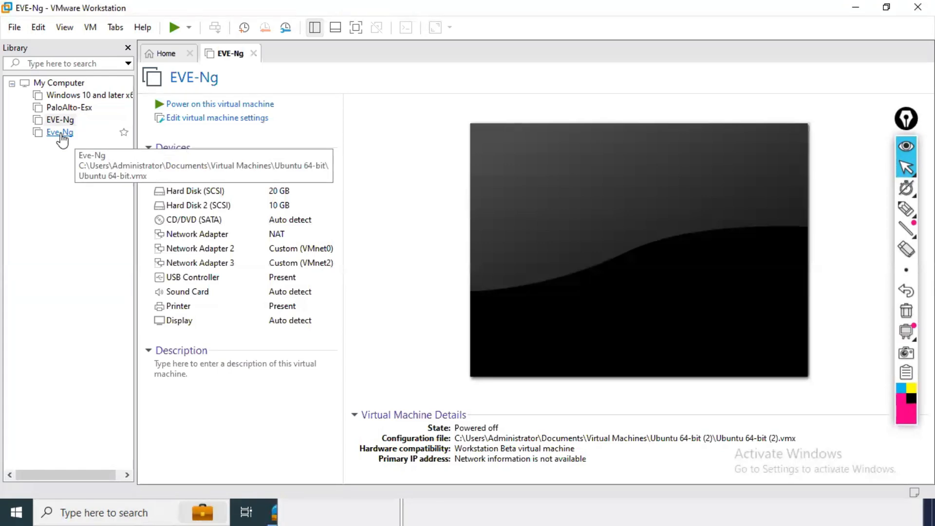
click(61, 120)
click(202, 105)
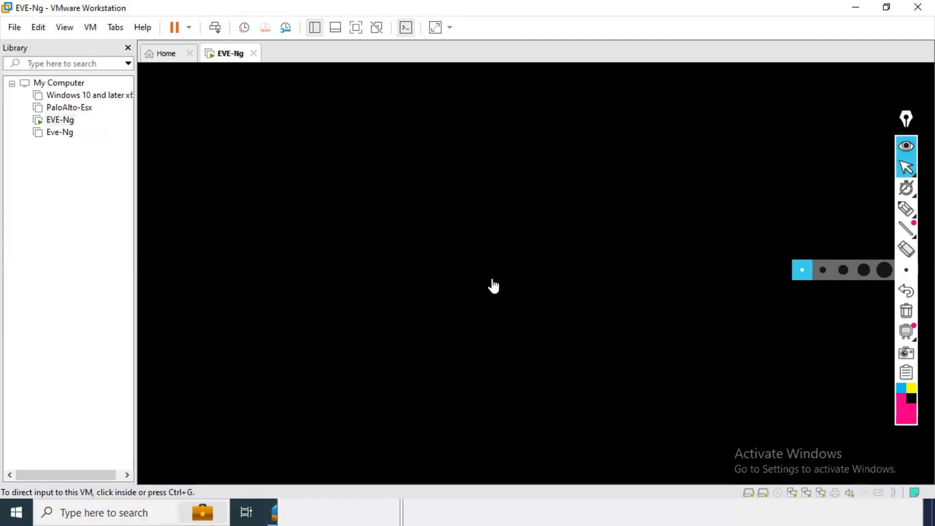
click(591, 236)
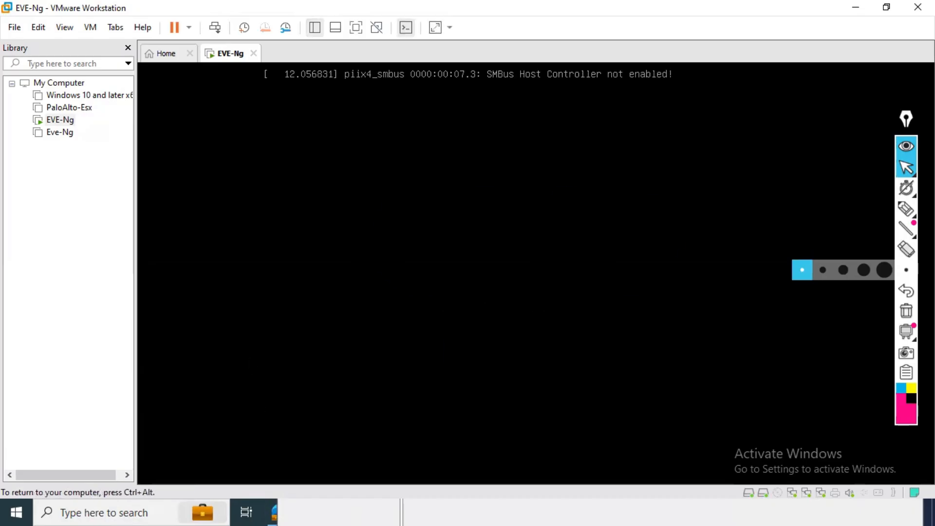
key(ctrl+alt)
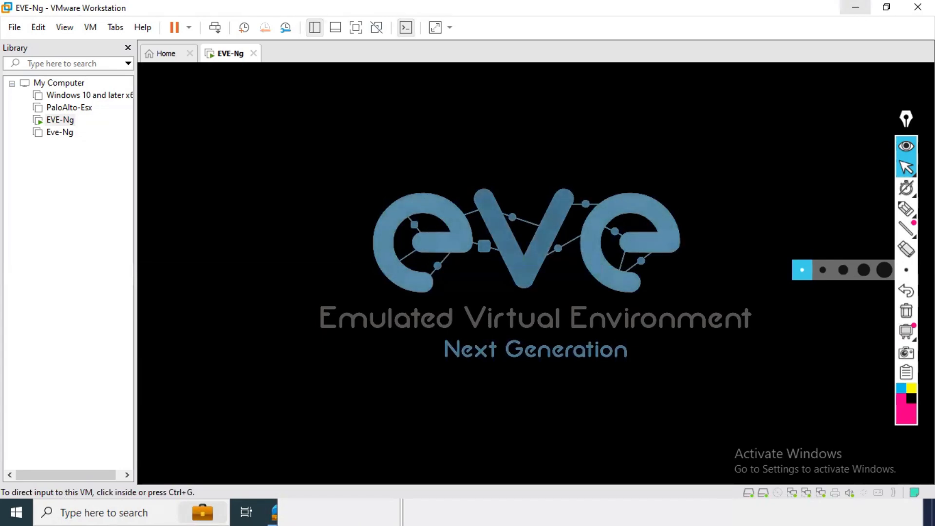
click(535, 273)
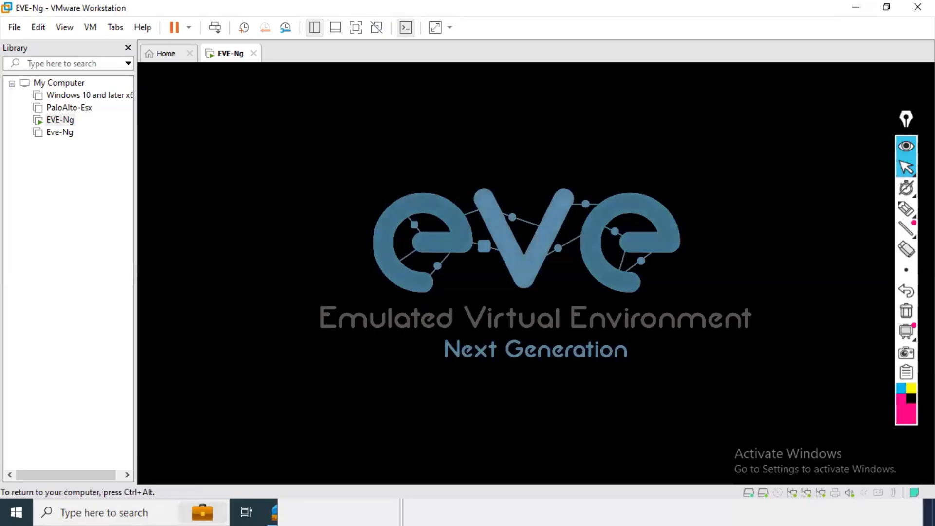
key(ctrl+alt)
click(287, 313)
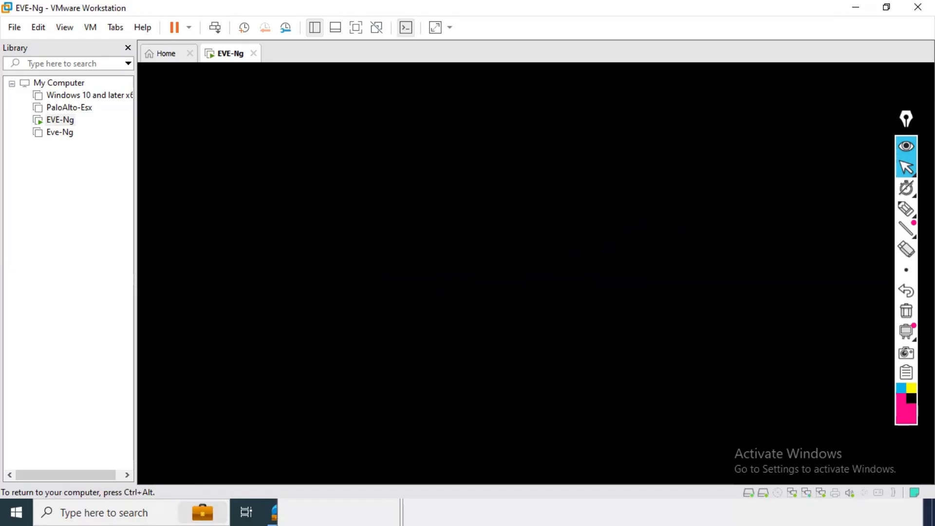
key(ctrl+alt)
mouse_move(905, 209)
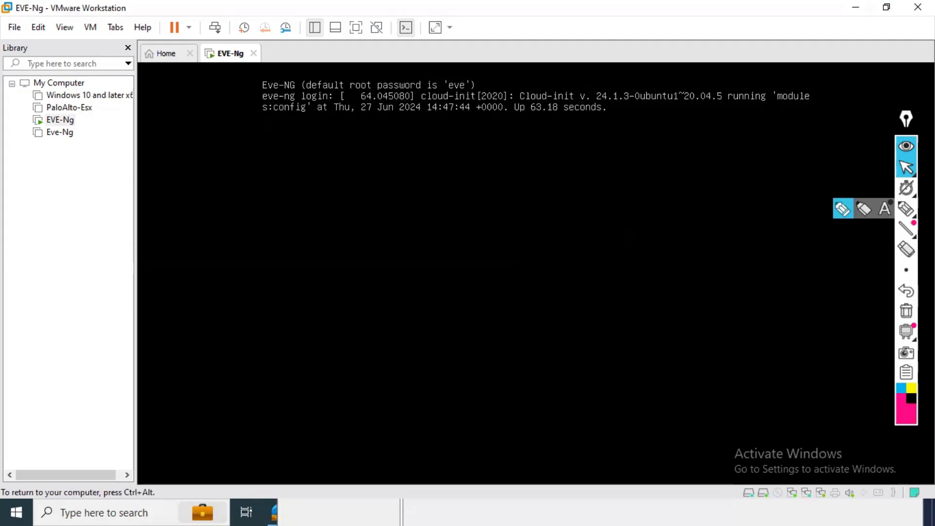
- Log in to the EVE-NG virtual machine's console as root with the account password
key(Return)
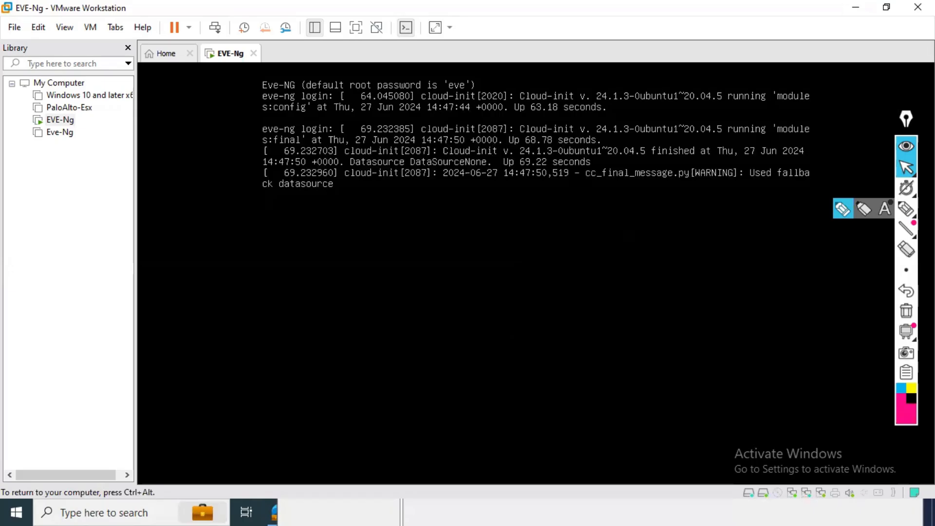
key(Return)
text(root)
key(Return)
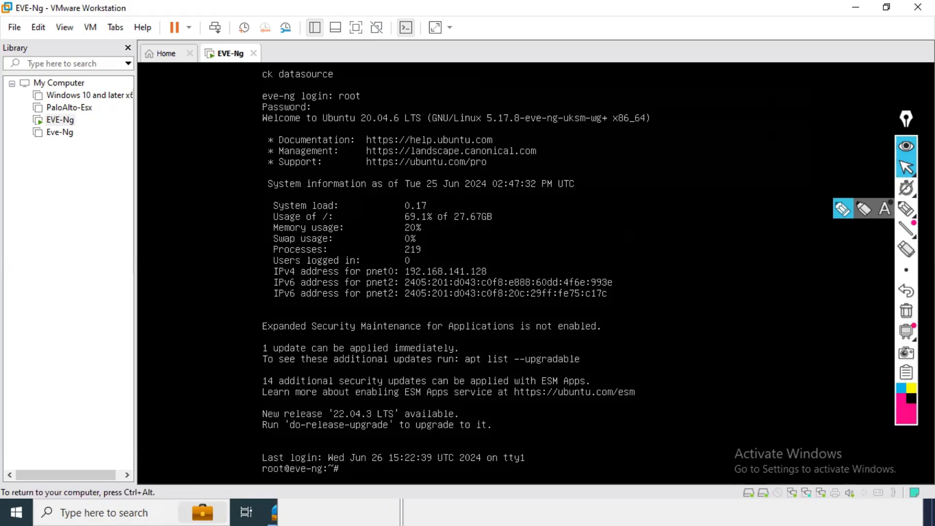
- Minimise VMware Workstation and set up a new site in WinSCP's login dialog with host name 192.168.141.128
click(855, 8)
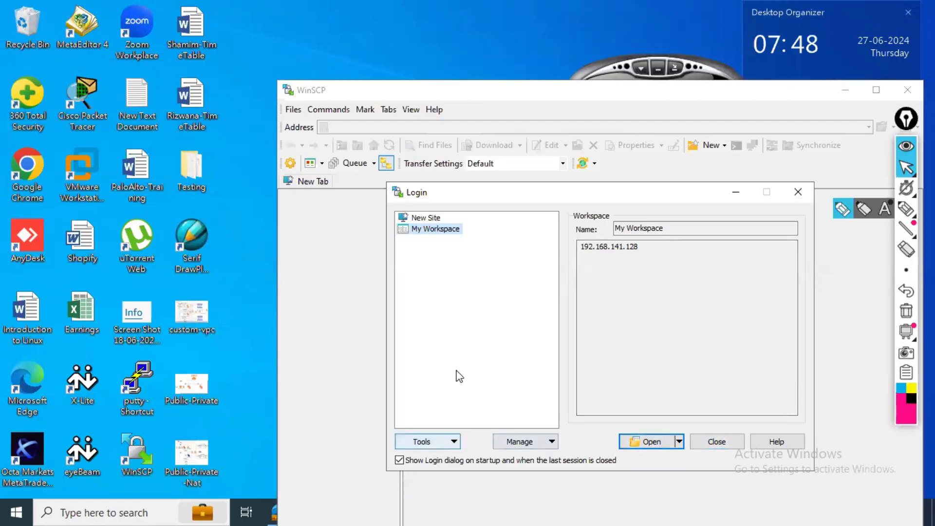
click(426, 218)
click(623, 280)
click(622, 280)
text(192.168,)
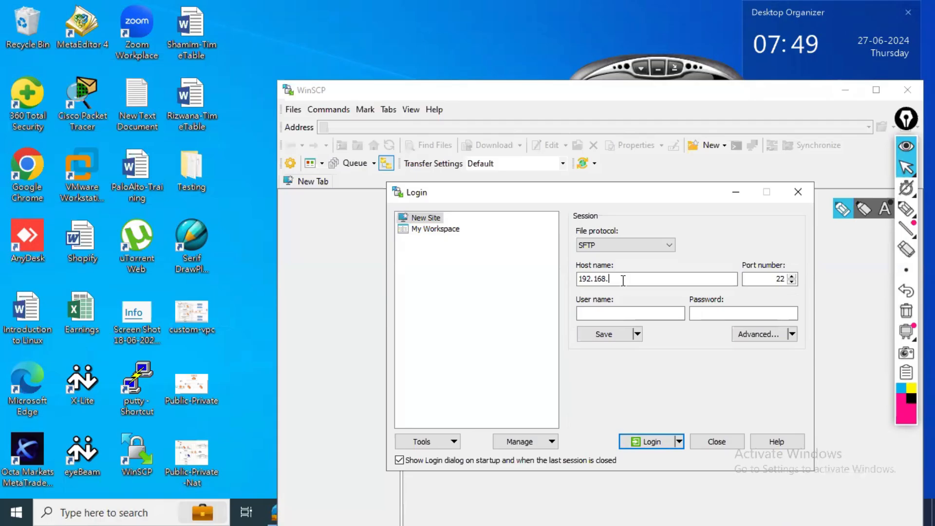
text(141.128)
- Set the user name to root, enter the account password, log in, and enter the password again when asked
click(634, 312)
text(root)
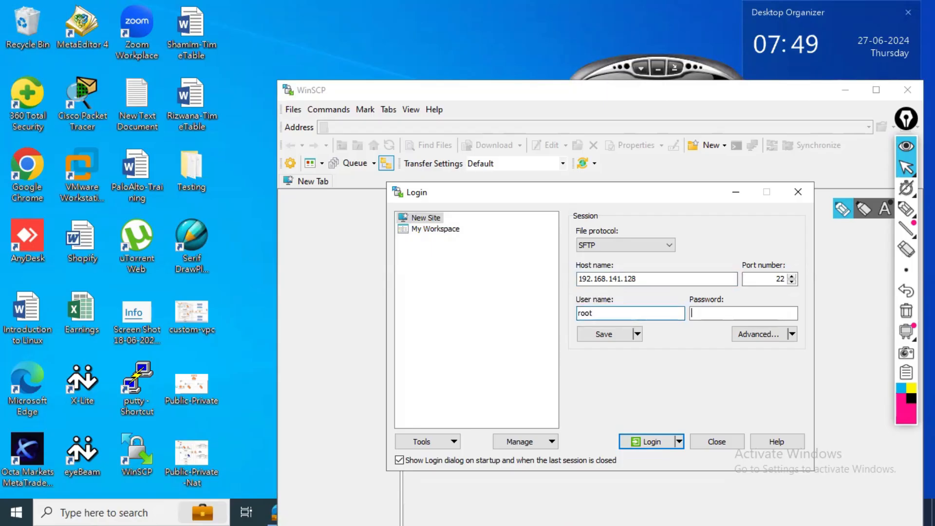
key(Tab)
text(•••)
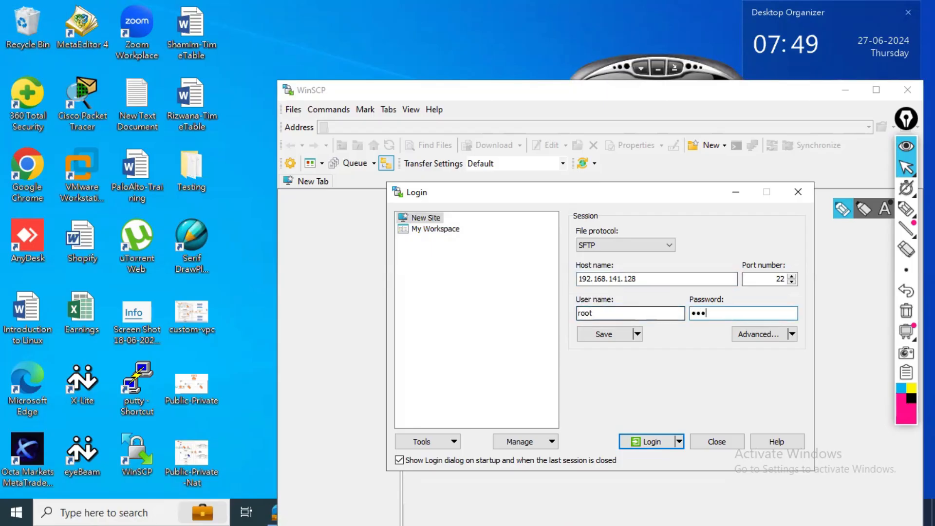
click(651, 442)
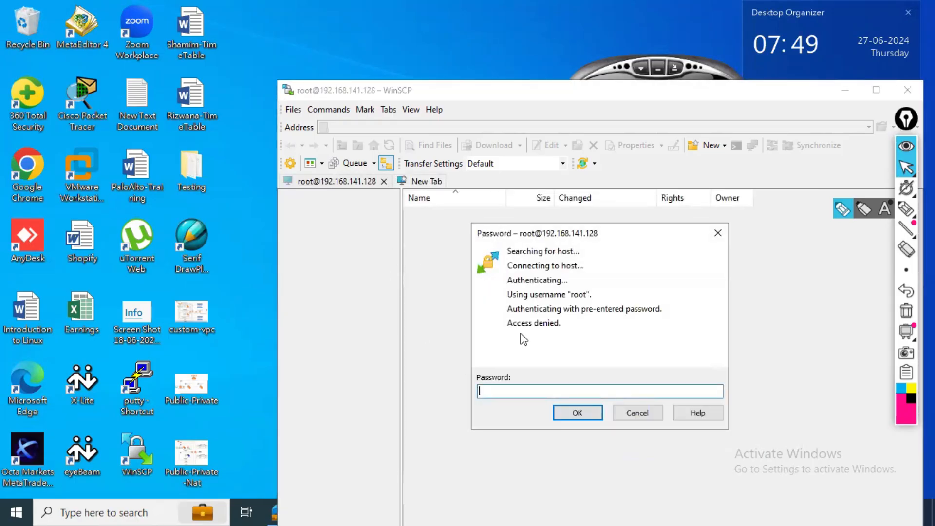
text(******)
key(Return)
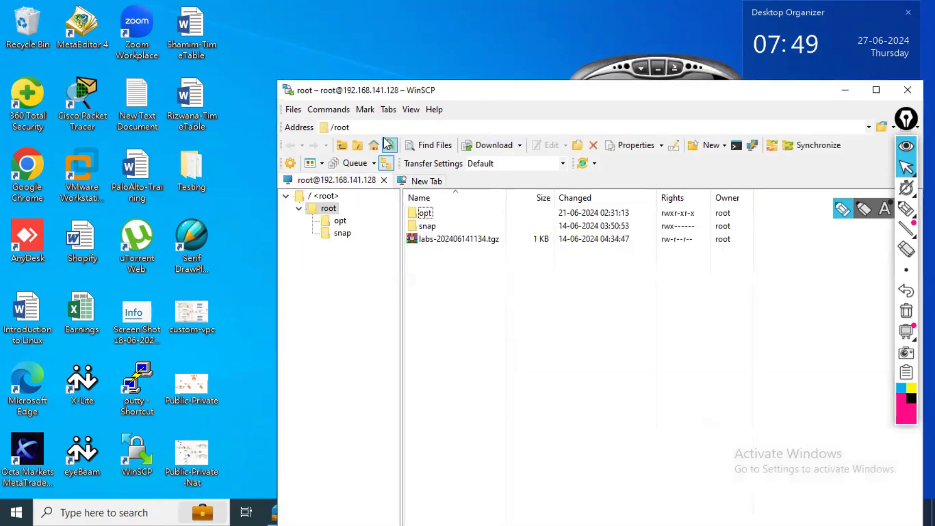
- Go up to the server's root directory / in WinSCP and move the window so it fits on the desktop
click(340, 146)
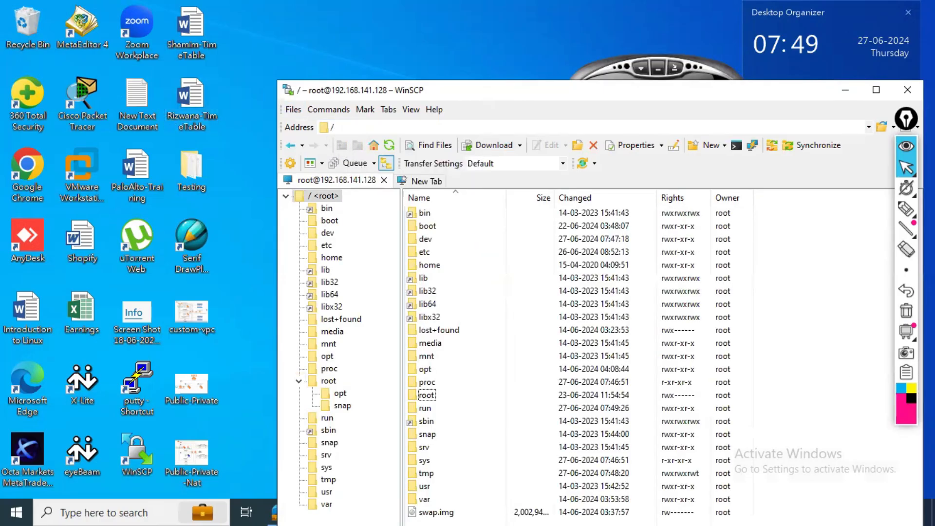
click(16, 512)
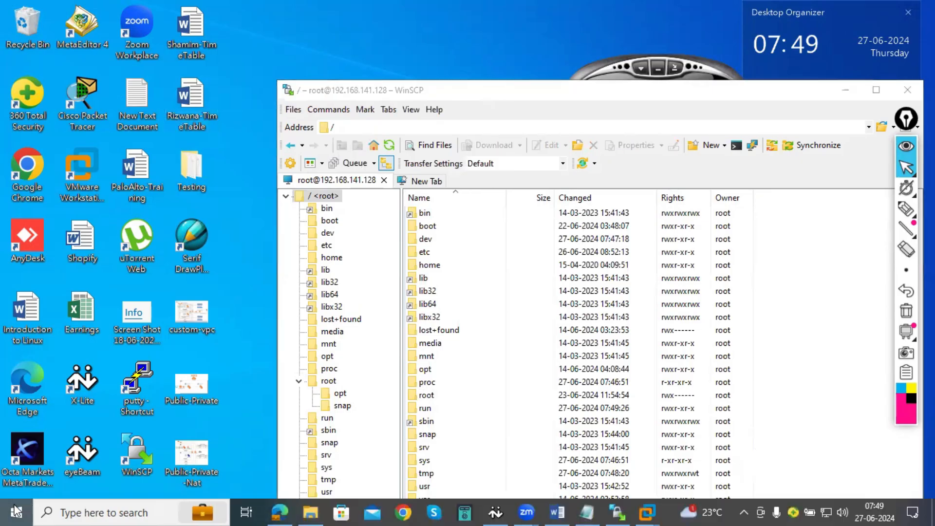
click(568, 7)
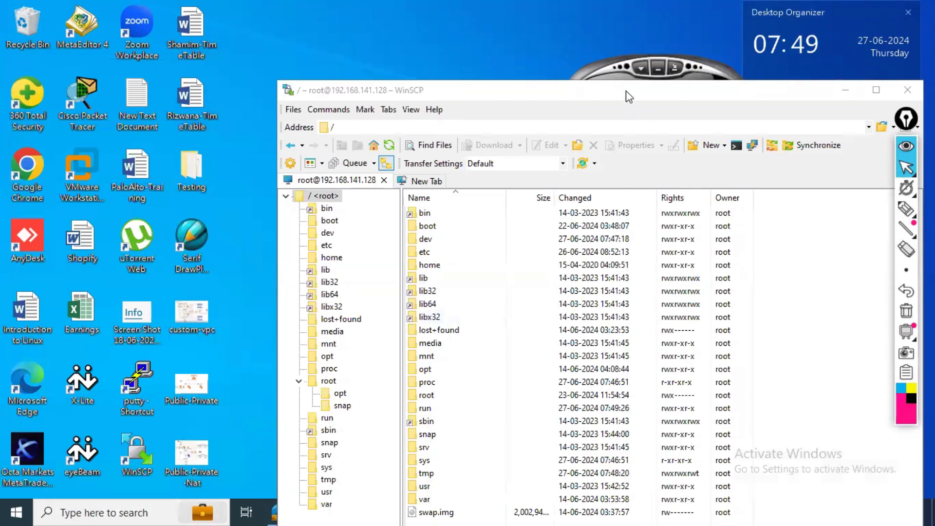
drag(626, 90, 455, 63)
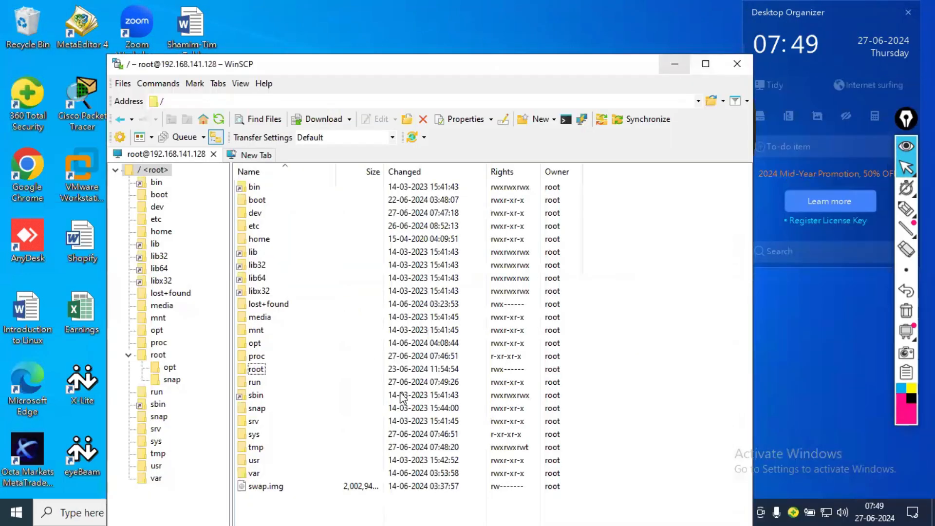
- Minimise WinSCP, view the paloalto-8.0.5 folder on New Volume (D:) in File Explorer, and minimise File Explorer
click(677, 64)
click(313, 511)
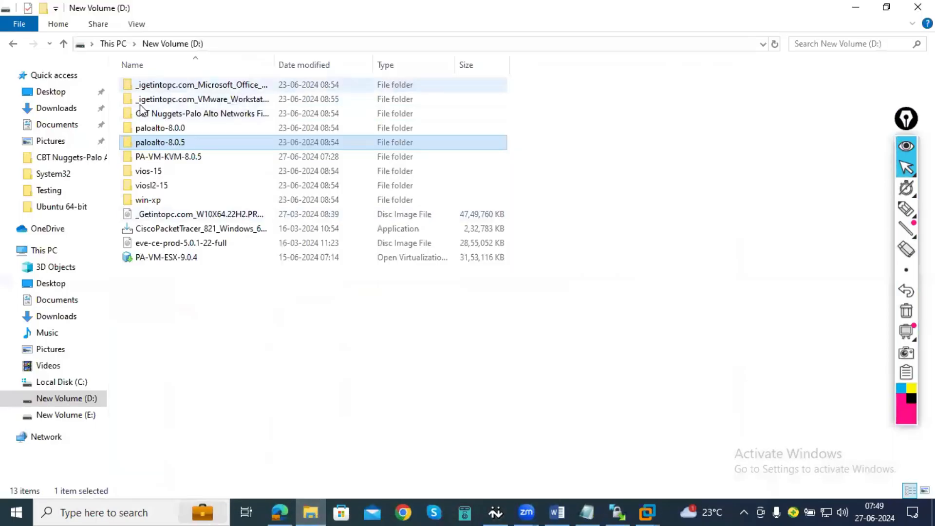
double_click(170, 142)
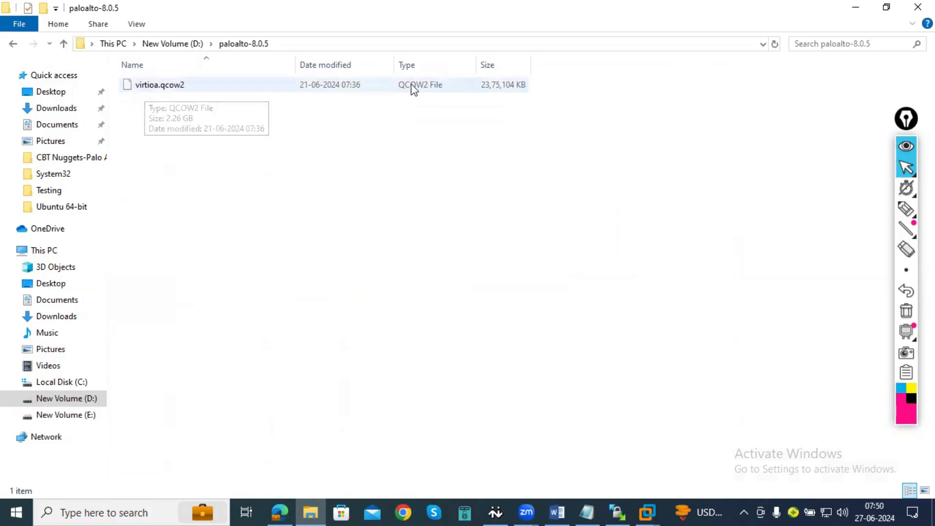
click(856, 7)
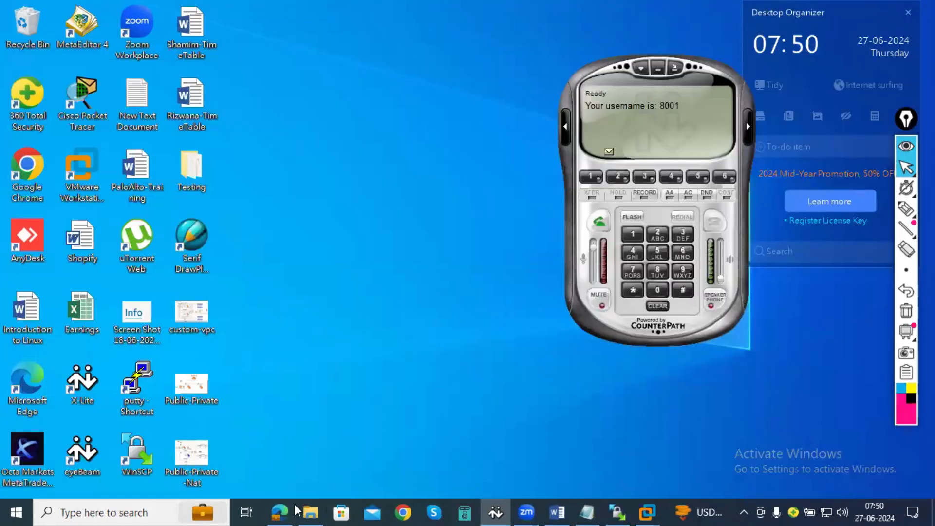
- Switch back to WinSCP and open the server folder /opt/unetlab/addons/qemu/paloalto-8.0.5 to examine its contents
mouse_move(618, 512)
click(654, 484)
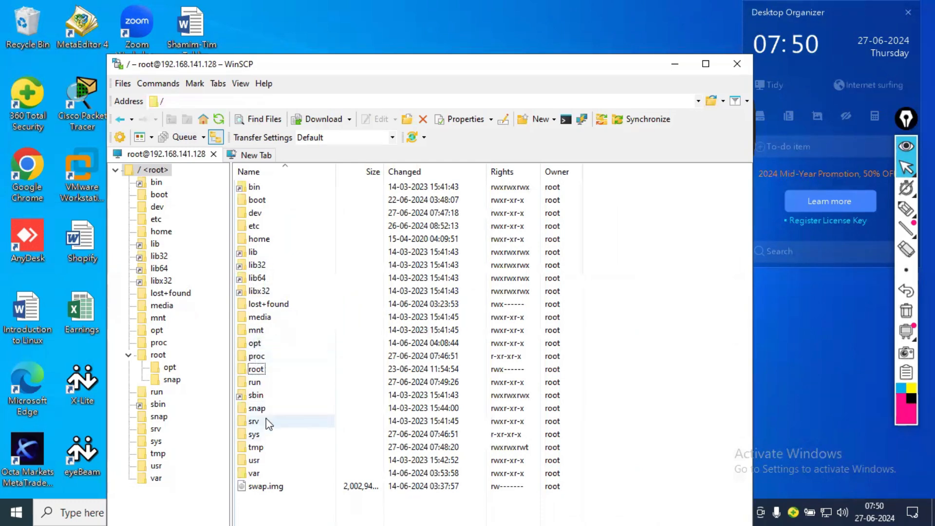
double_click(250, 347)
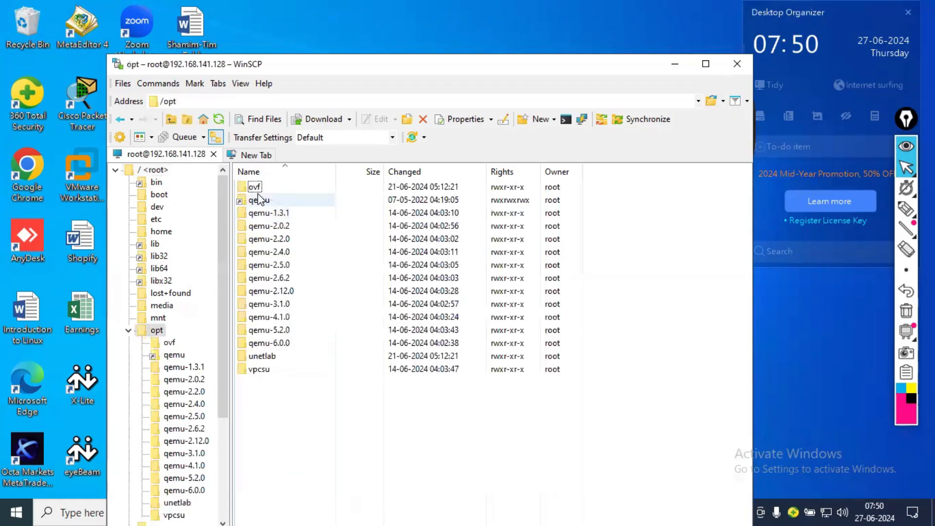
double_click(256, 357)
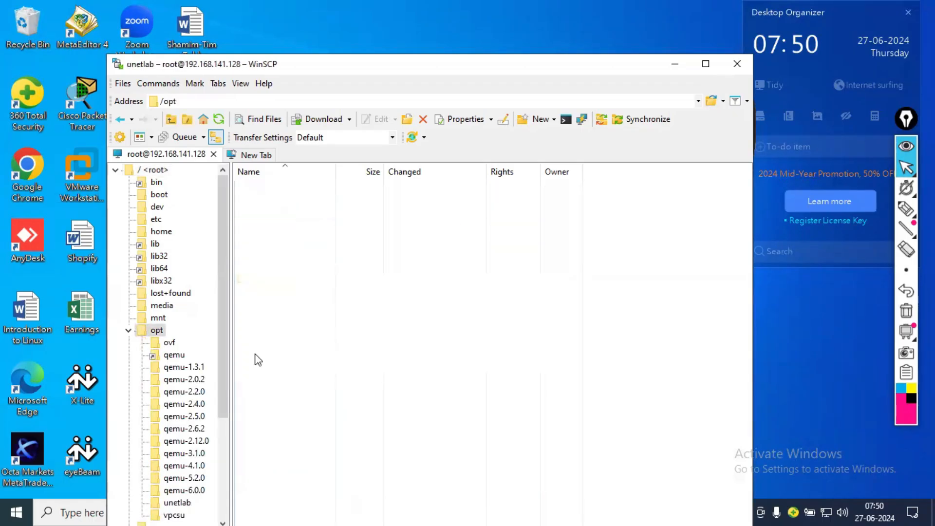
double_click(261, 189)
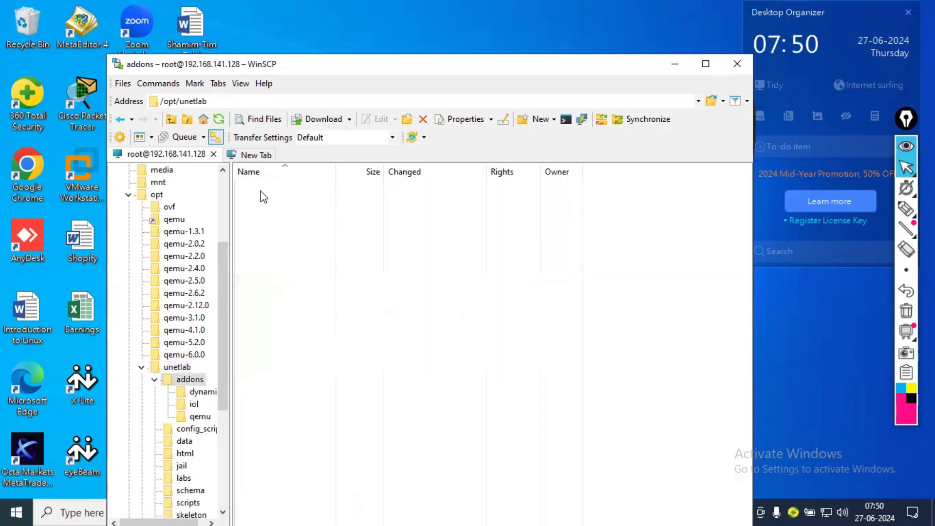
double_click(259, 213)
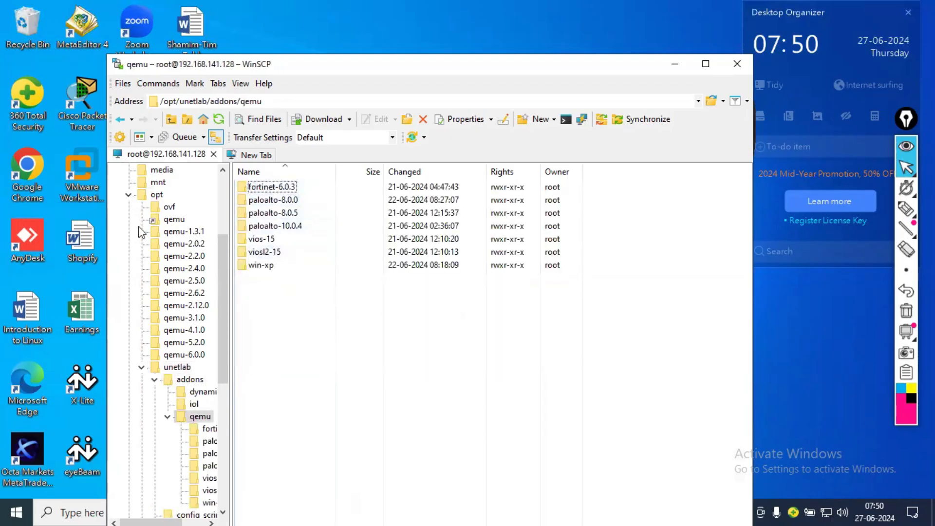
double_click(290, 220)
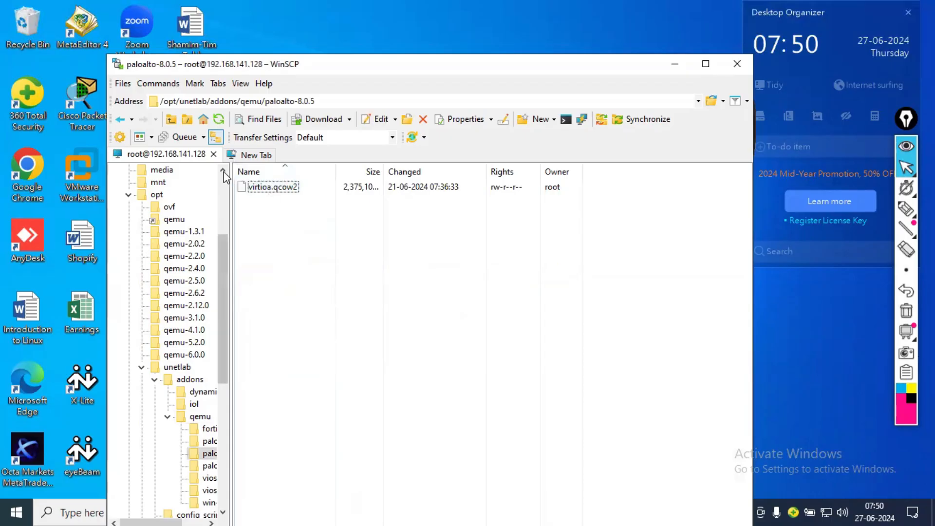
- Go back up to the /opt/unetlab/addons folder and minimise WinSCP, keeping the session open
click(171, 120)
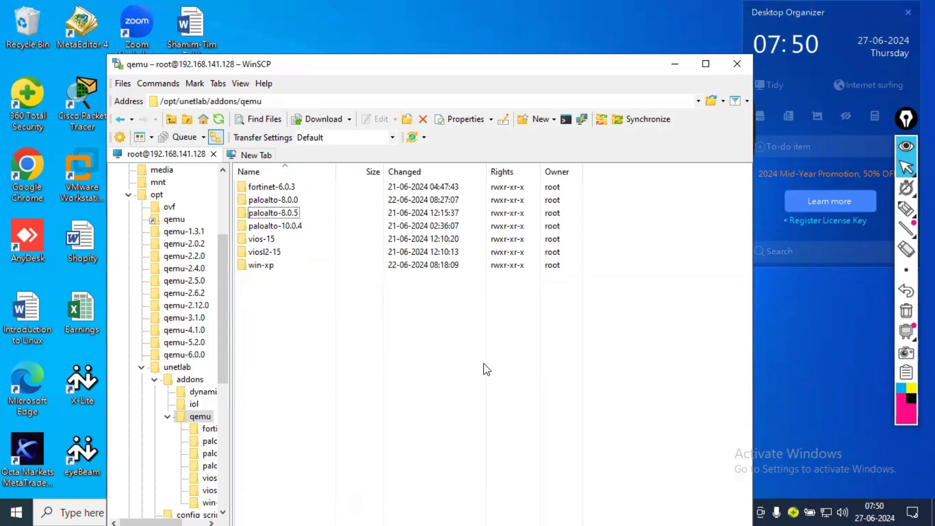
click(171, 120)
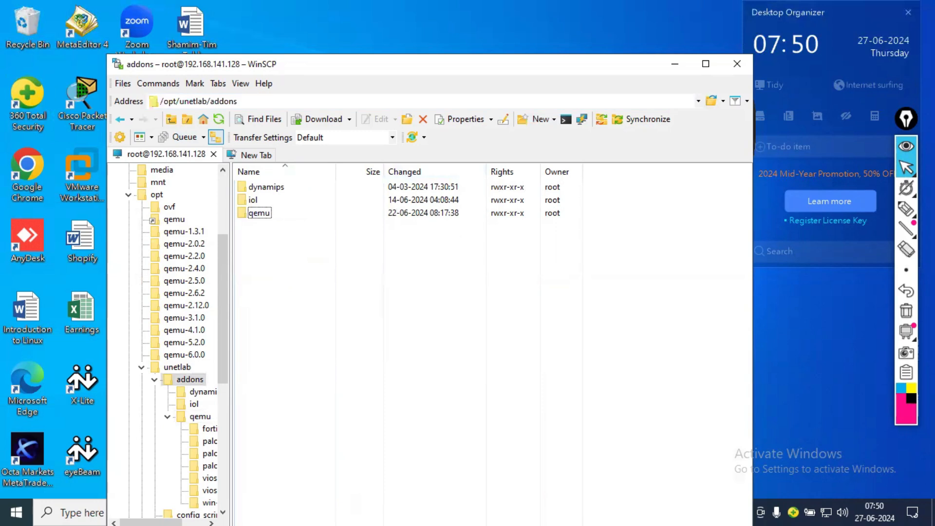
click(736, 64)
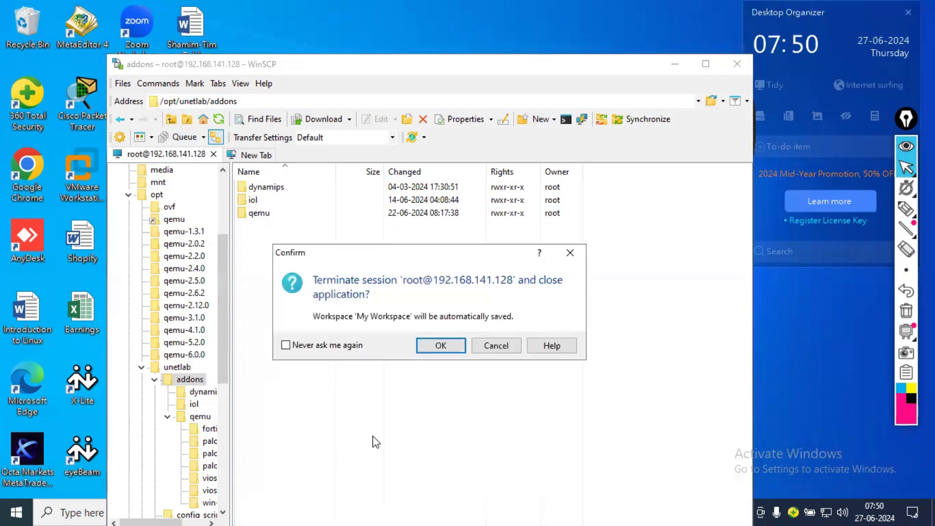
click(484, 346)
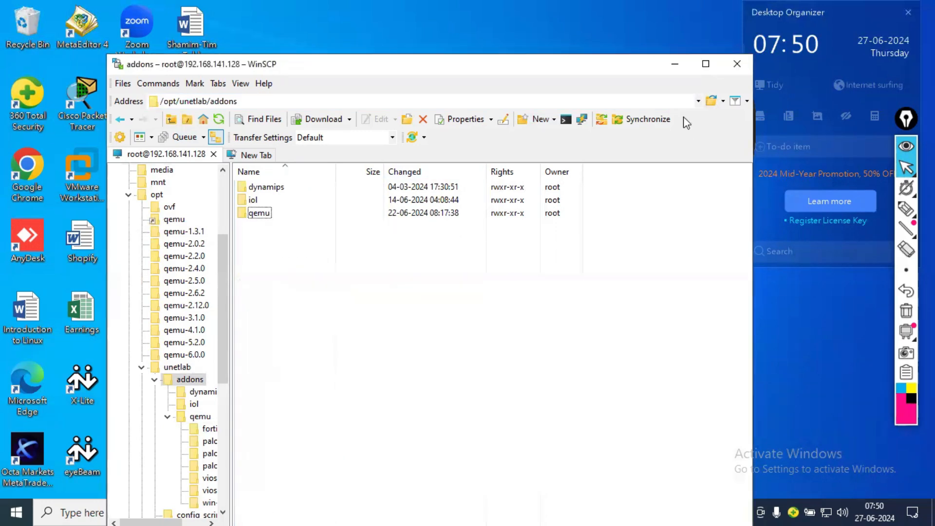
click(674, 64)
- Switch to Microsoft Edge and open the EVE login page at 192.168.141.128 in a new tab
key(alt+Tab)
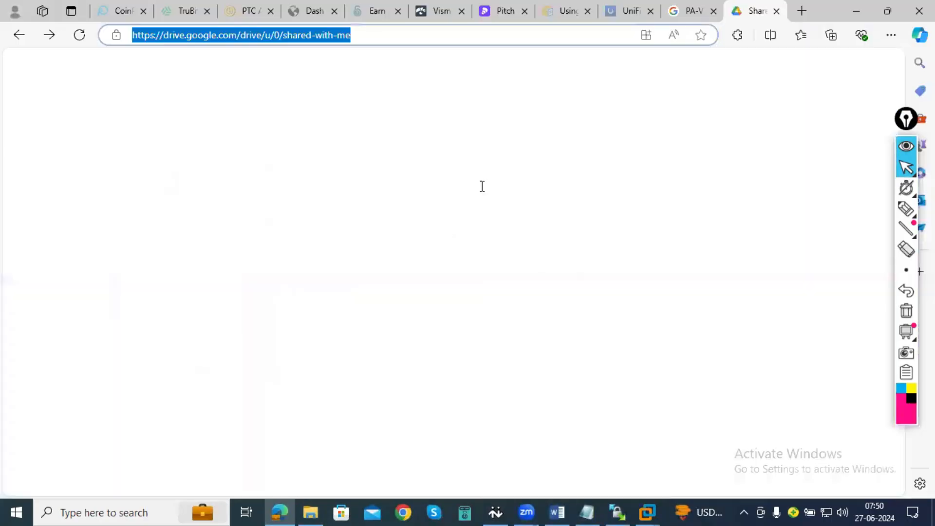
click(802, 11)
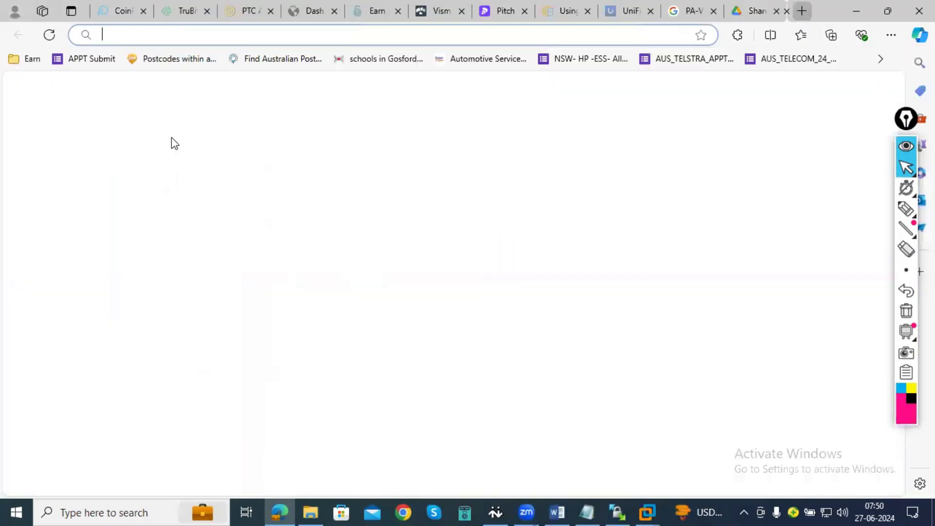
text(192)
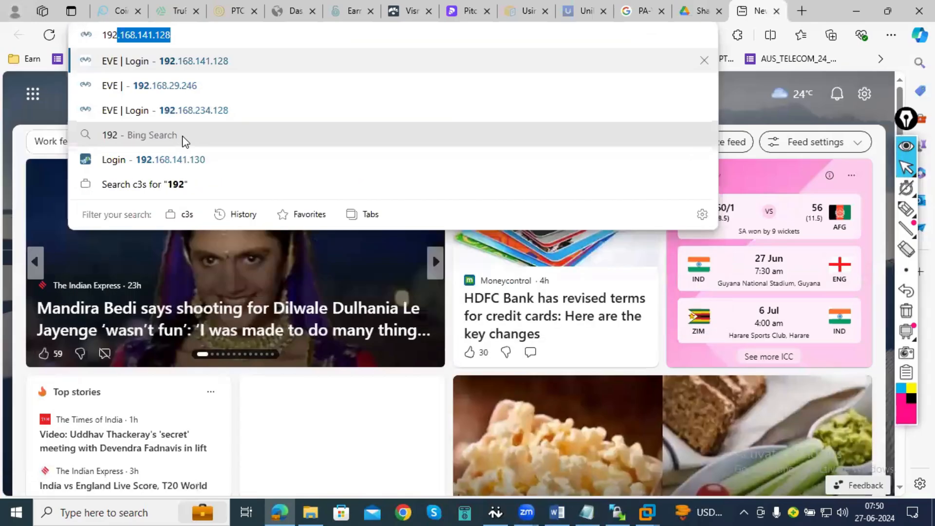
text(2)
key(BackSpace)
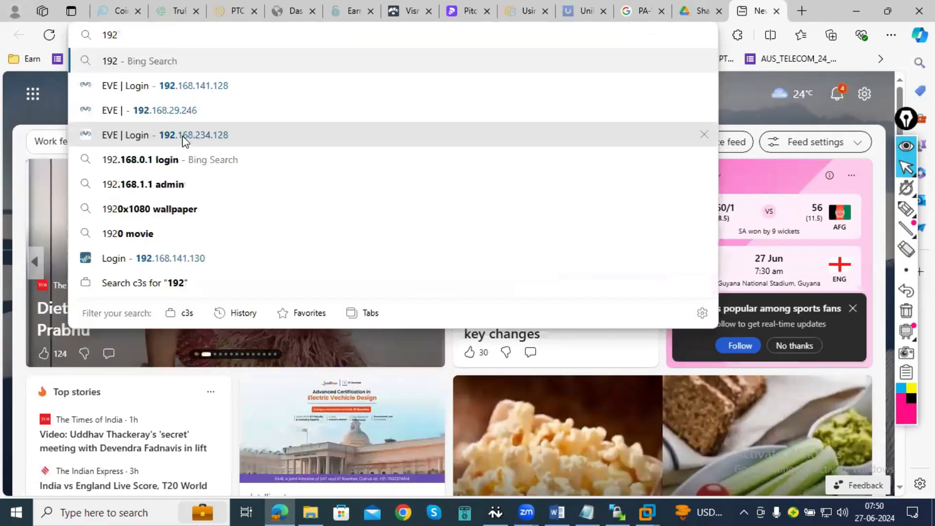
click(166, 87)
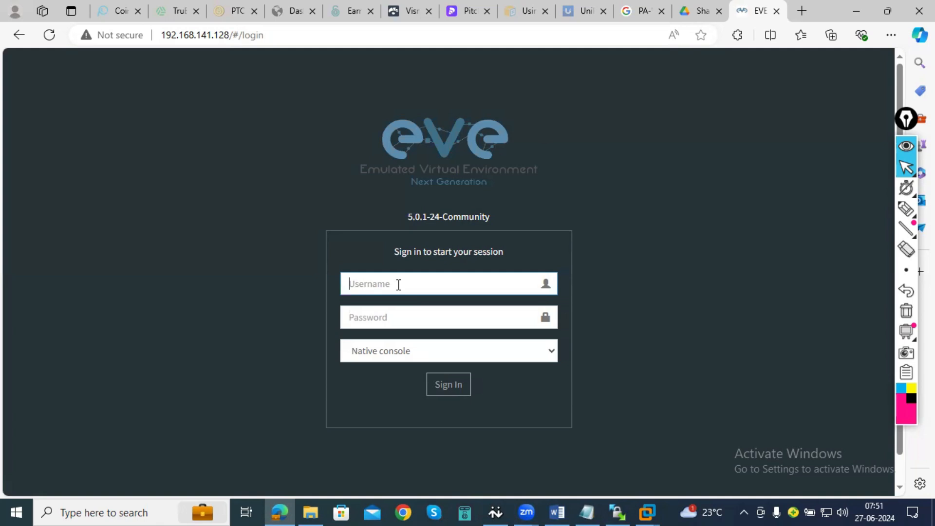
- Sign in to EVE with the username admin and the account password, keeping the native console
text(admin)
key(Tab)
text(eve)
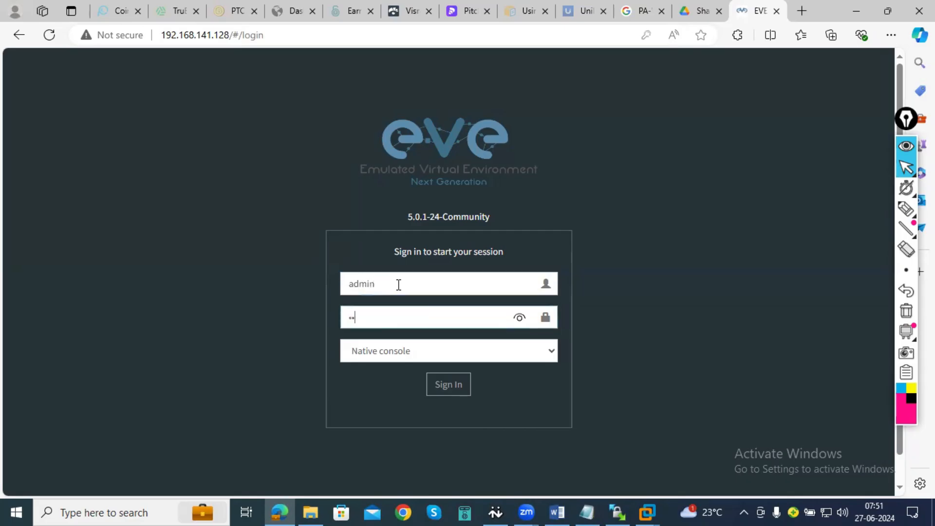
key(Return)
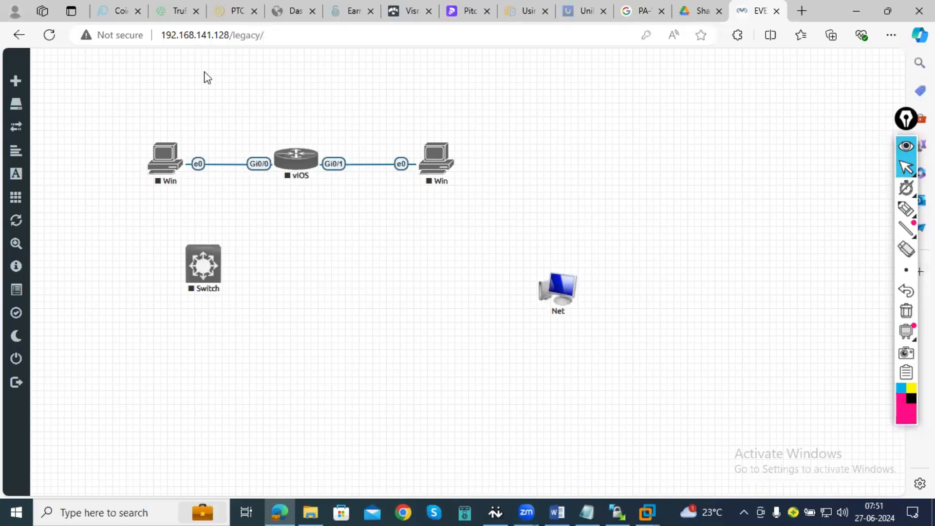
- Begin adding a new node to empty canvas space in the lab topology and choose the Palo Alto template
right_click(584, 116)
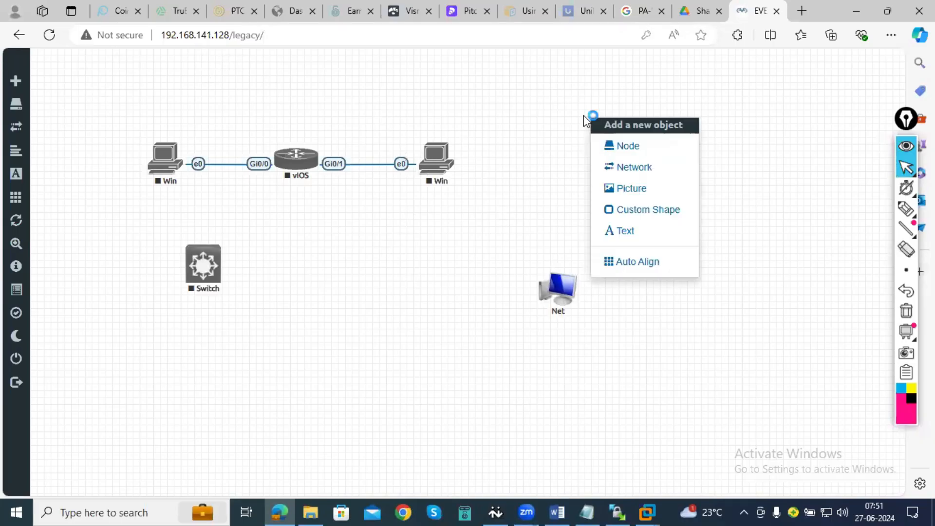
click(614, 155)
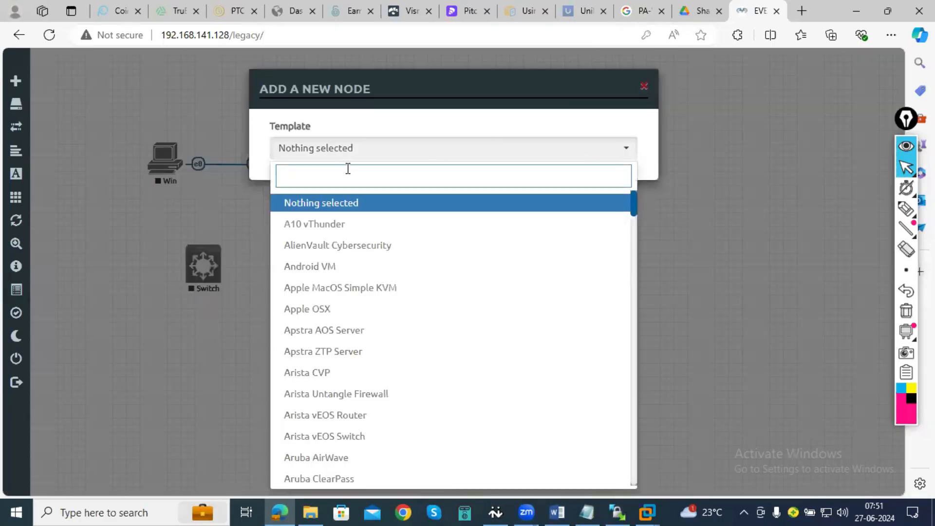
text(palo)
key(BackSpace)
key(BackSpace)
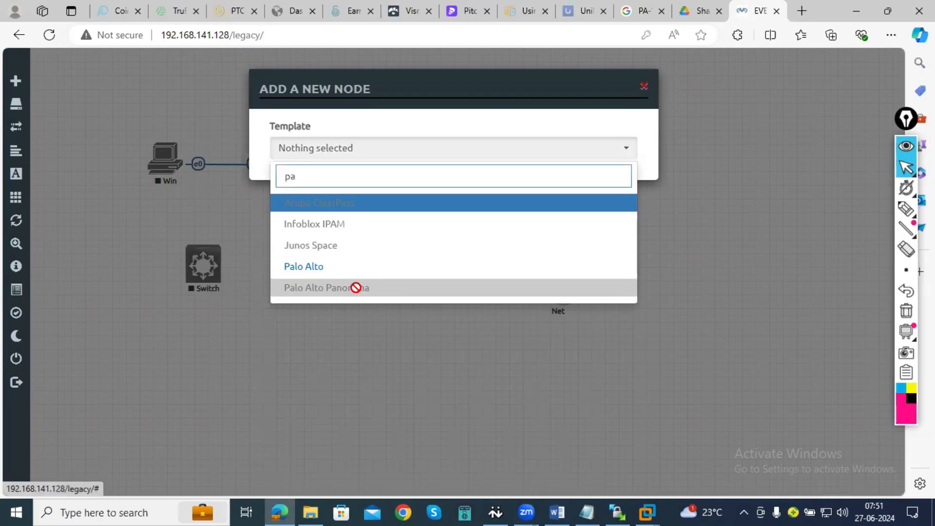
click(313, 274)
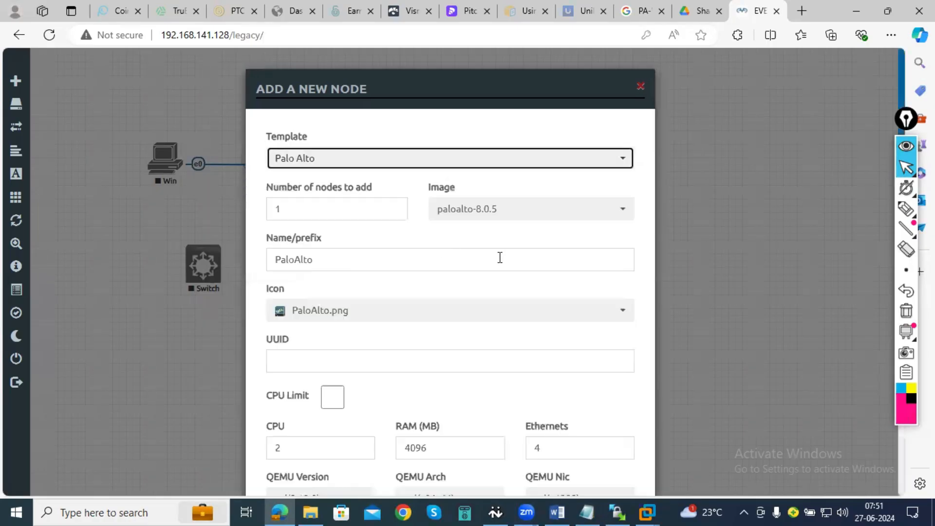
- Review the new node's settings and add it to the lab with the paloalto-8.0.5 image and the template defaults
scroll(499, 258, down, 2)
scroll(499, 257, down, 2)
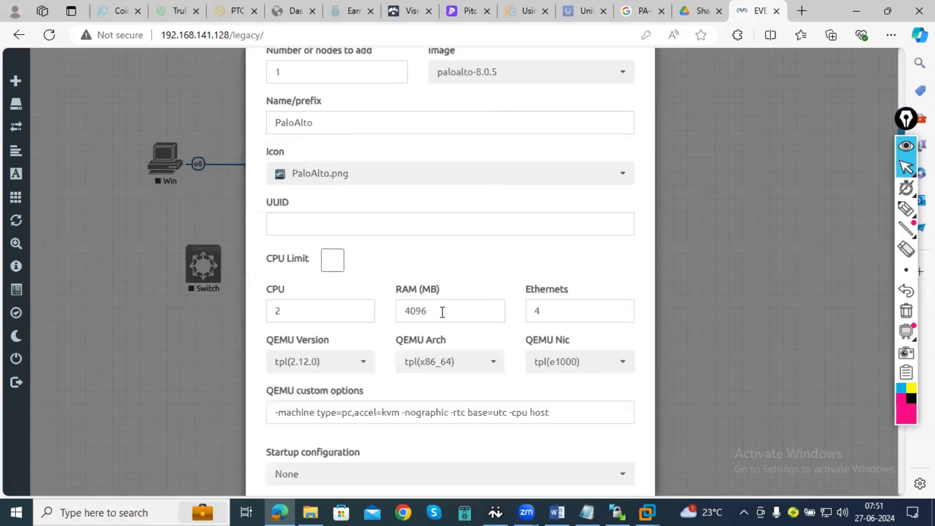
scroll(493, 311, down, 2)
scroll(492, 313, up, 5)
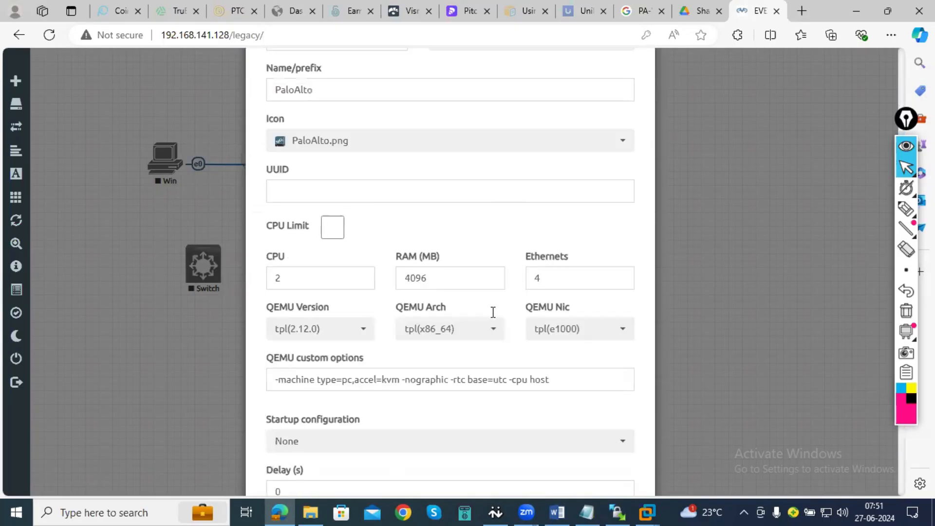
scroll(470, 255, down, 10)
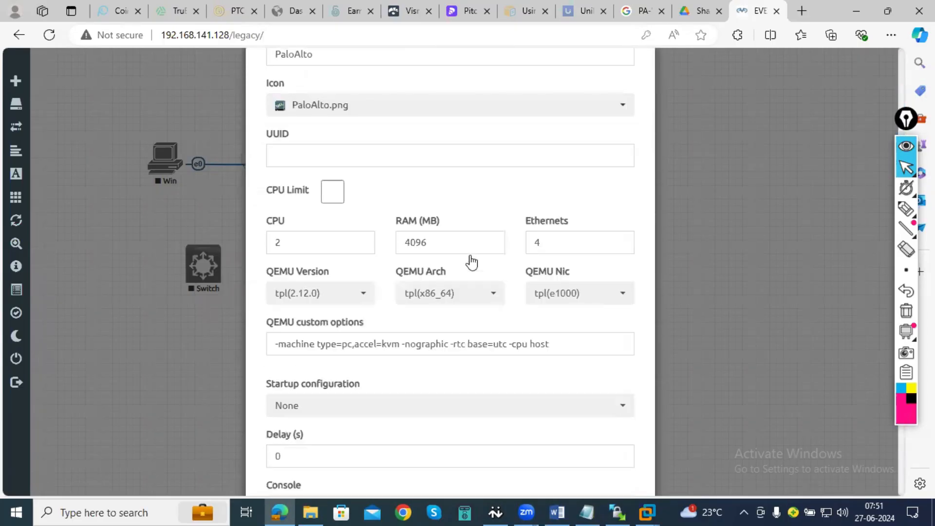
click(383, 451)
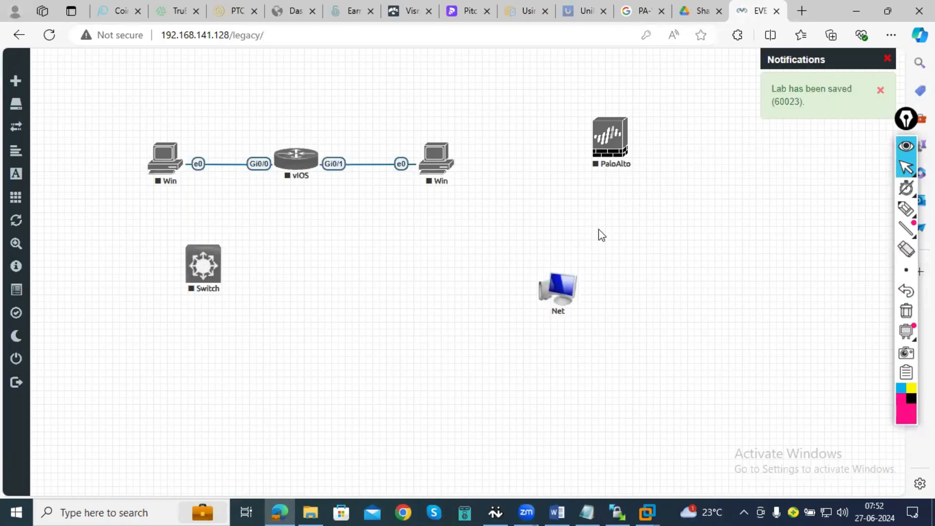
- Start the PaloAlto node and open its console, allowing the site to launch ultravnc_wrapper
right_click(614, 150)
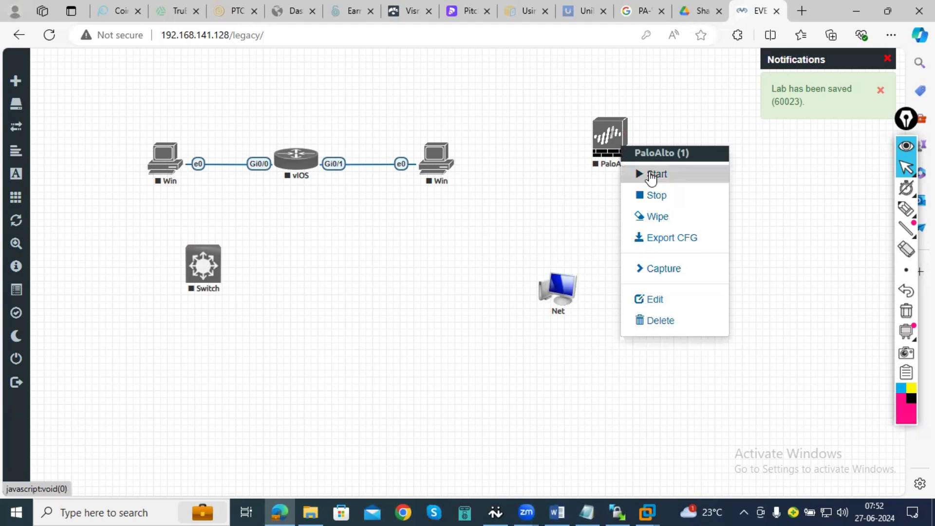
click(652, 175)
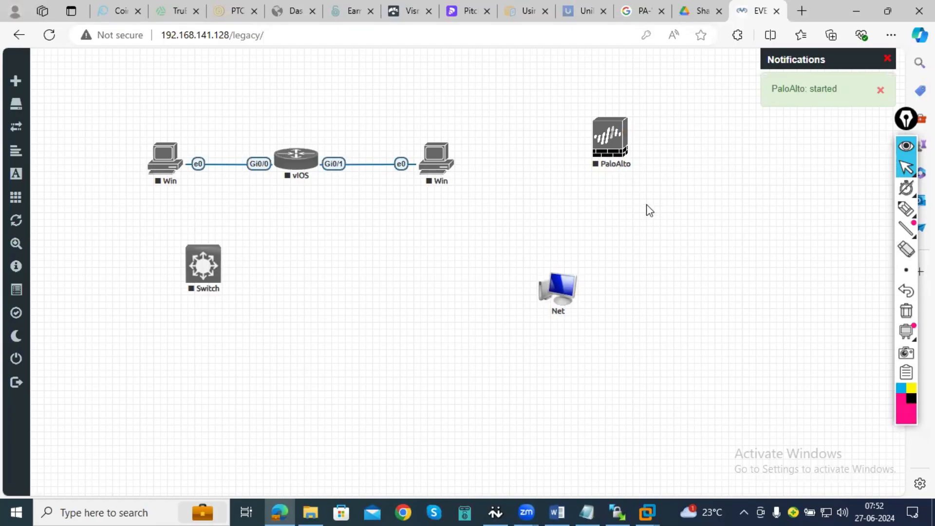
right_click(609, 153)
click(591, 165)
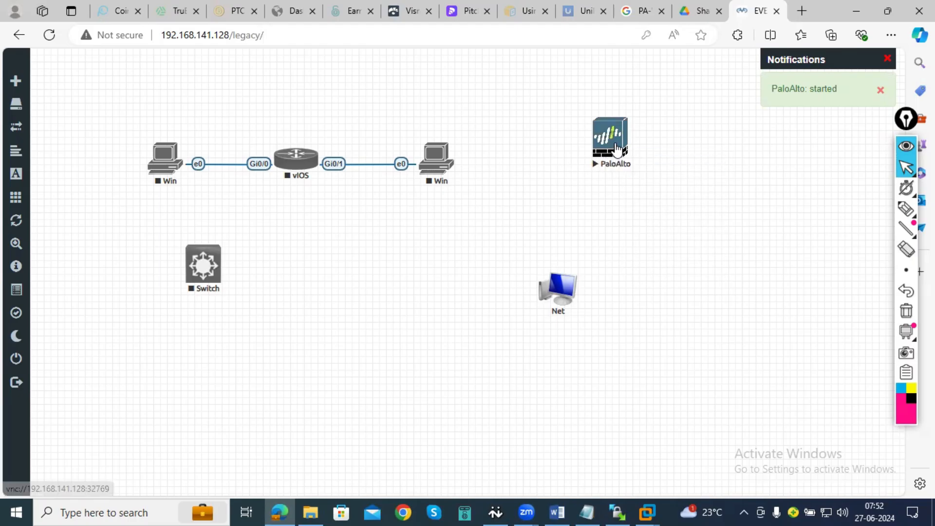
click(610, 143)
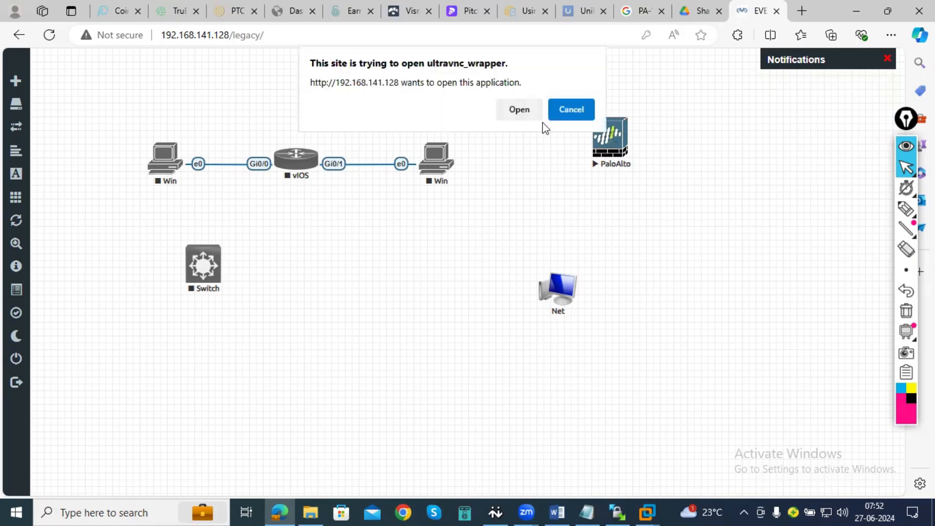
click(518, 109)
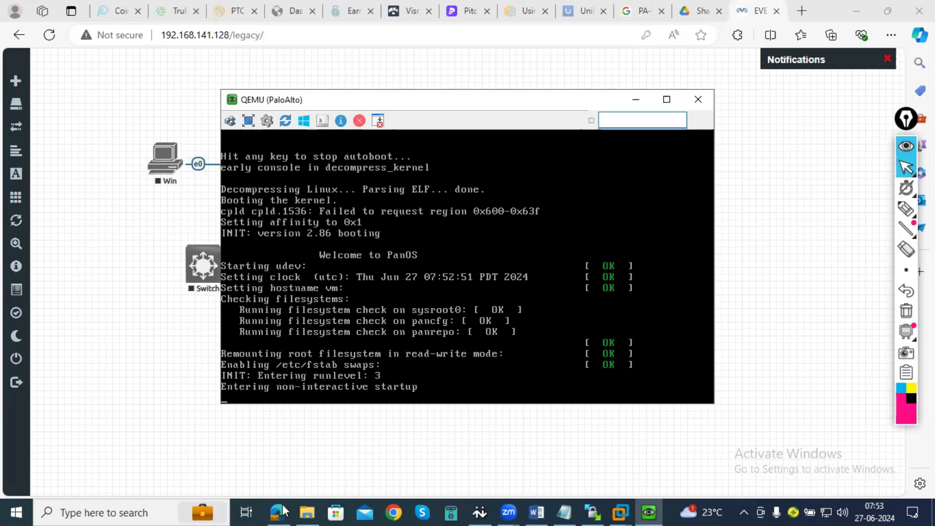
- Switch to the EVE-Ng machine in VMware Workstation and open the Virtual Network Editor with administrator privileges for changing settings
mouse_move(628, 511)
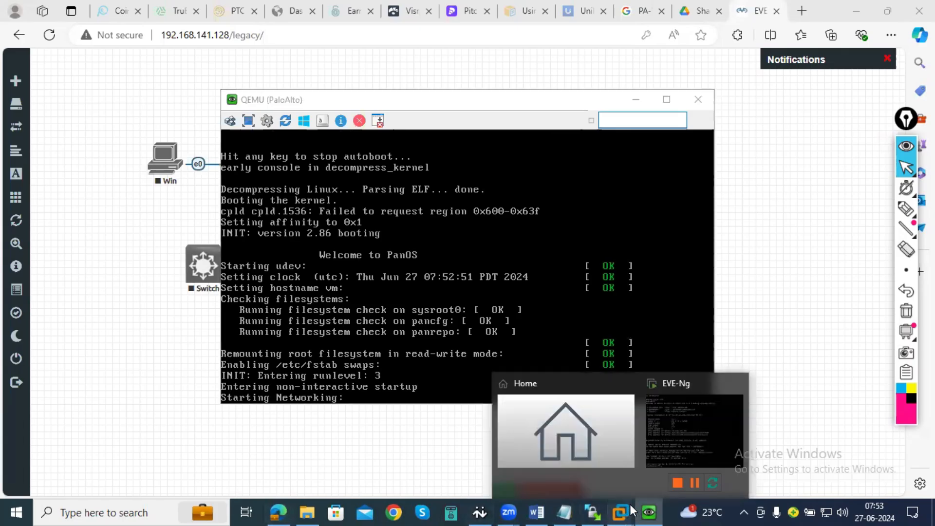
click(672, 446)
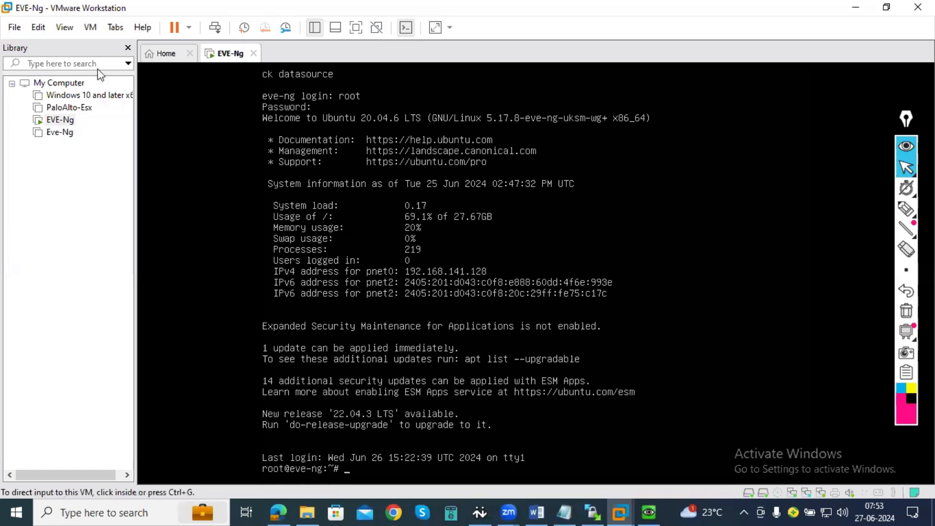
click(40, 31)
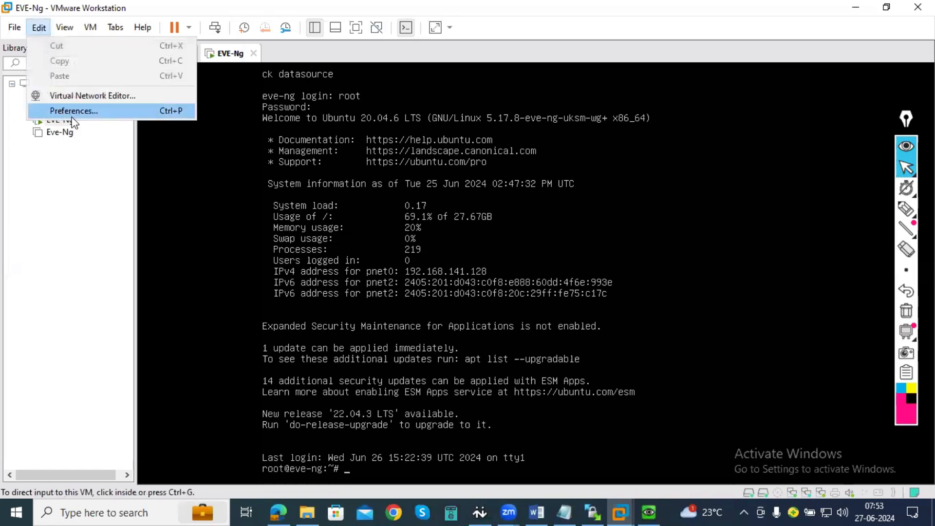
click(73, 96)
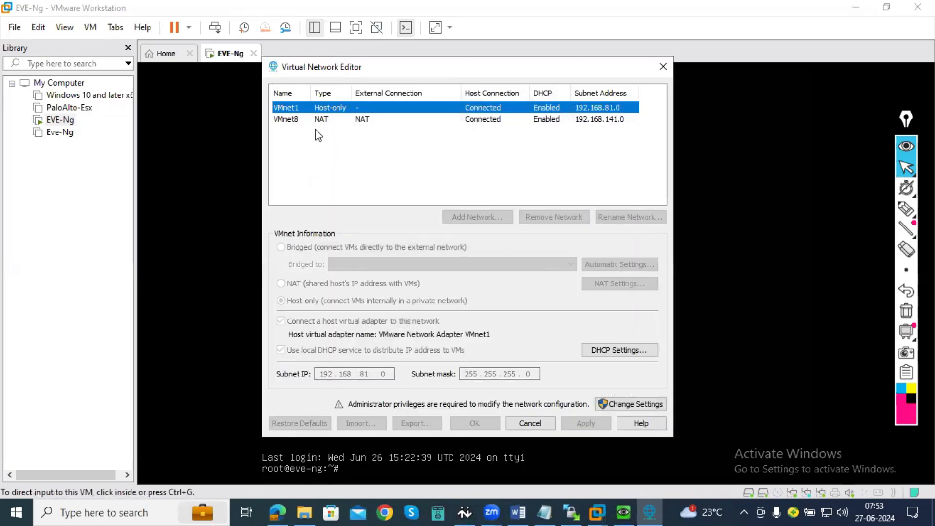
click(623, 404)
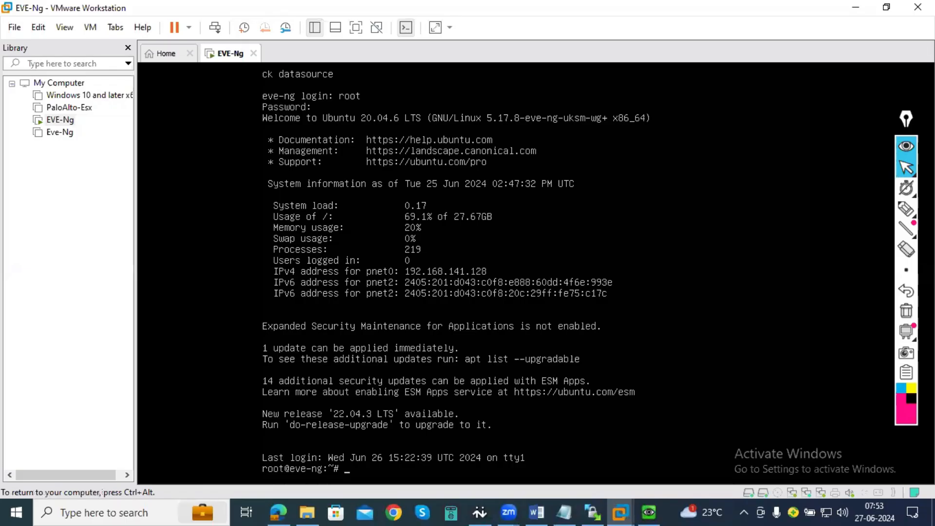
key(ctrl+alt)
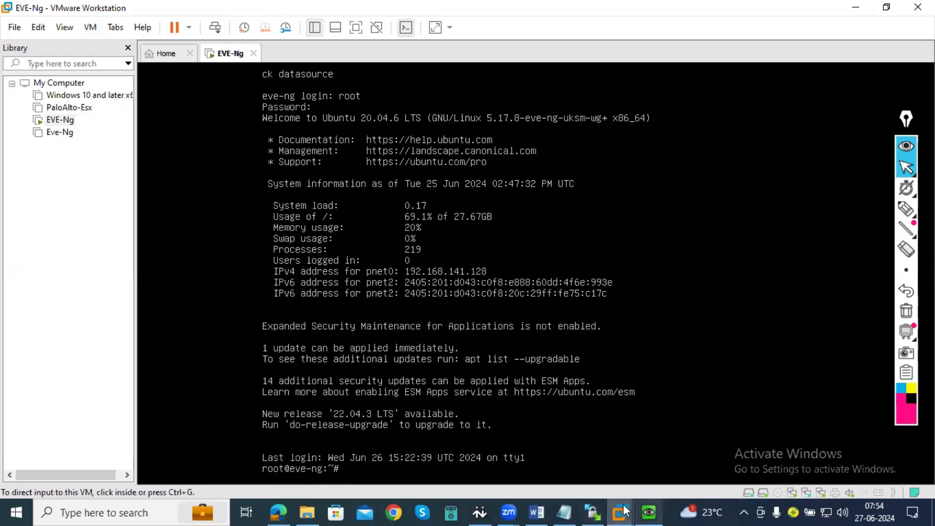
- Show the VMware Workstation home page and minimise VMware to get to the Virtual Network Editor
mouse_move(631, 500)
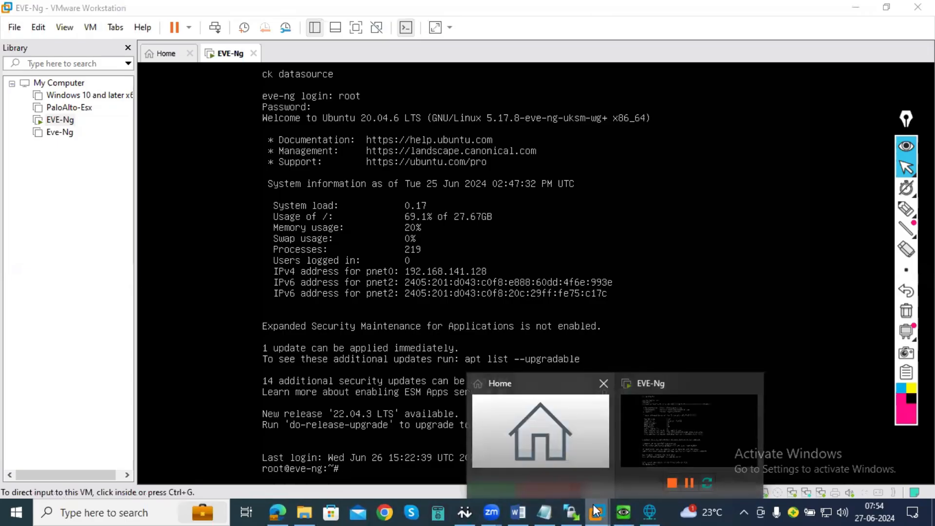
click(541, 472)
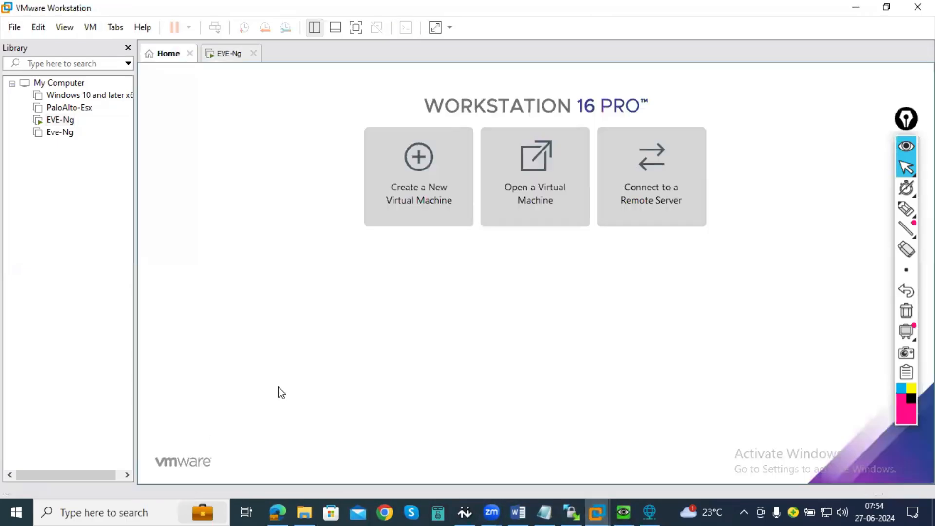
click(855, 8)
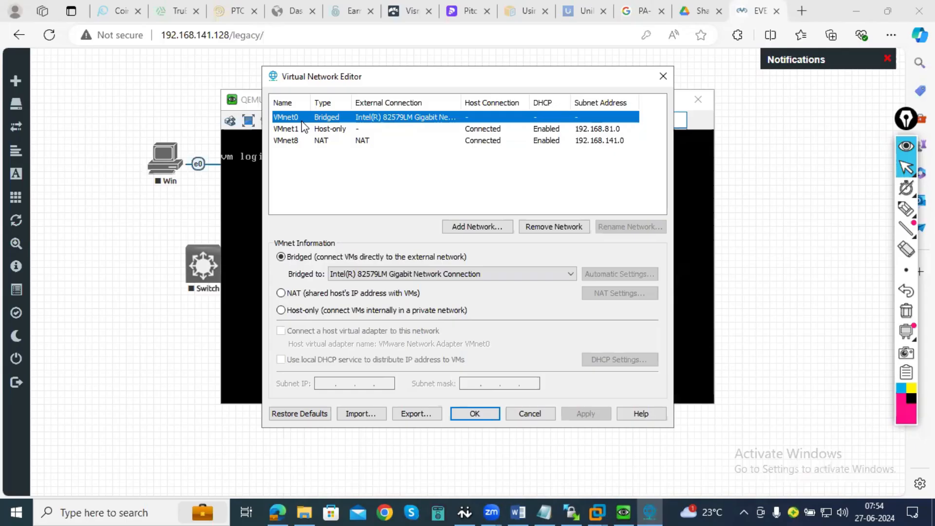
- Examine the VMnet8 NAT and VMnet1 host-only network settings, and close the Virtual Network Editor without changes
click(303, 141)
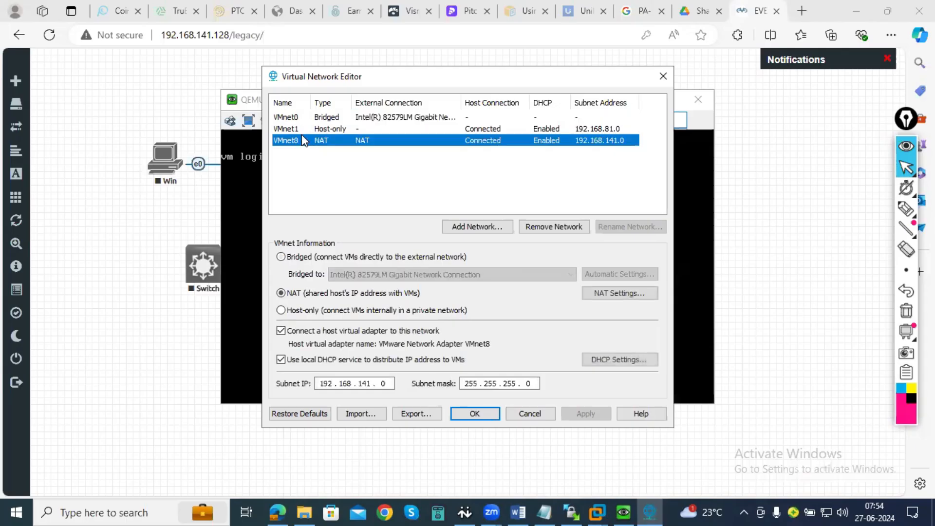
click(302, 129)
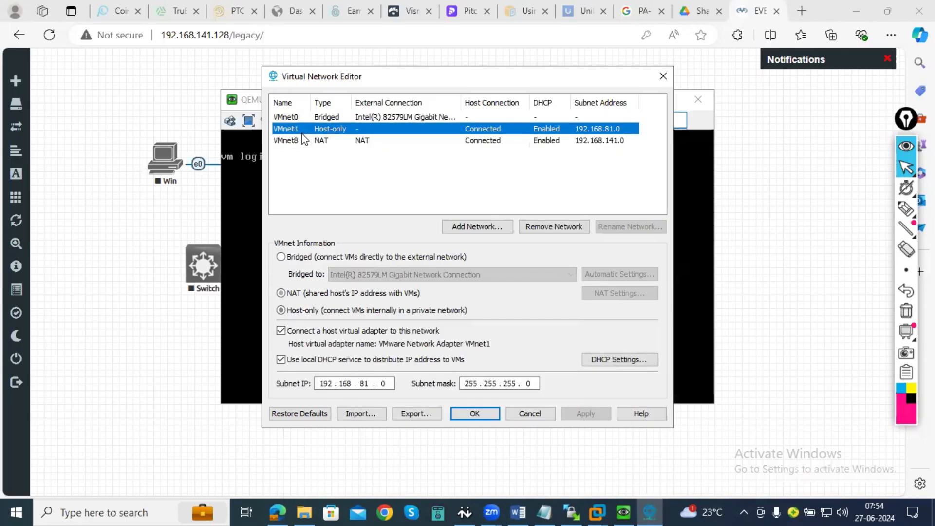
click(302, 140)
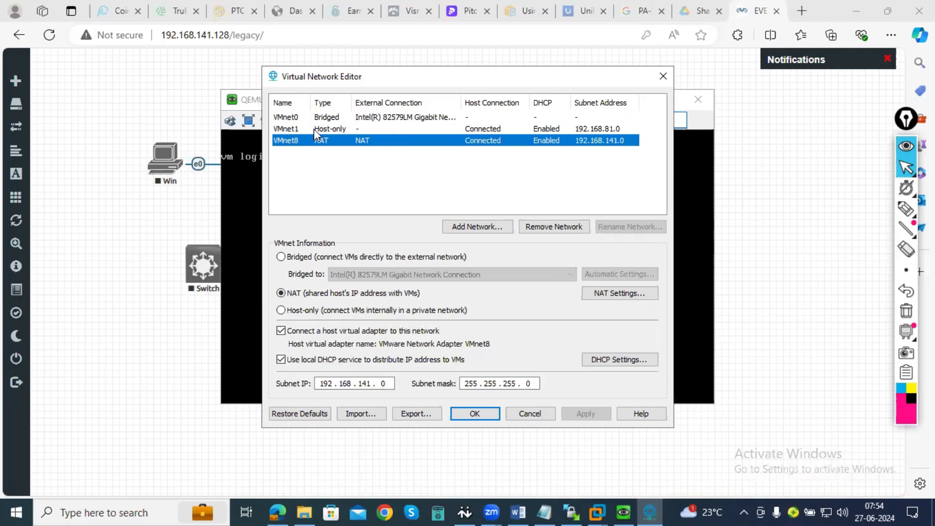
click(335, 130)
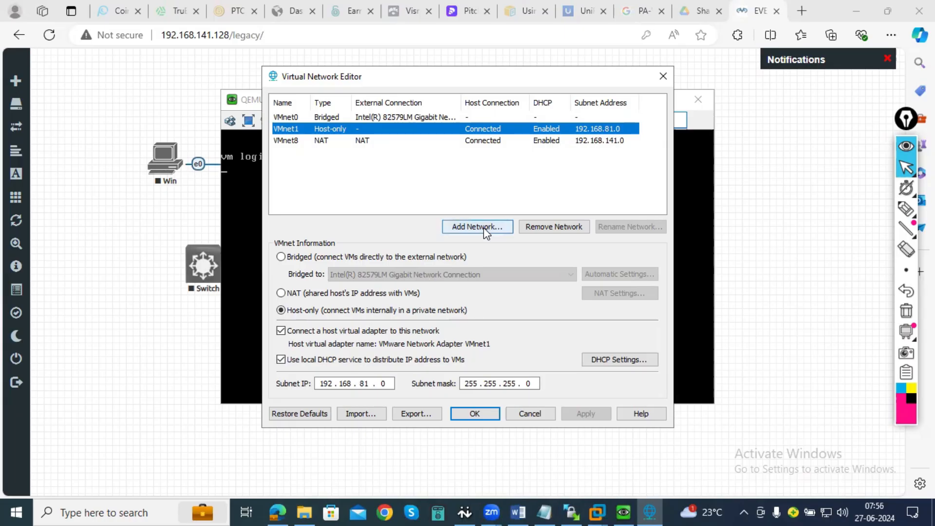
click(661, 76)
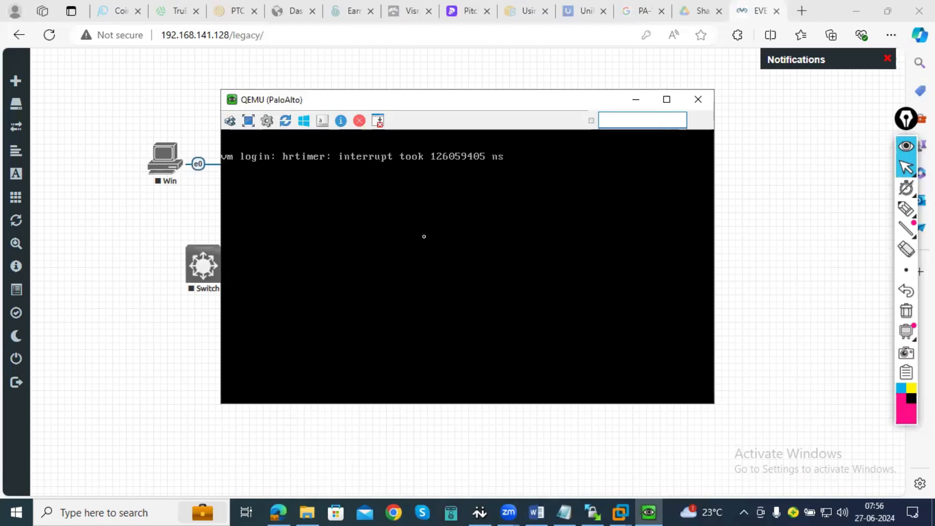
- Try twice to log in to the PaloAlto console as admin
key(Return)
text(admin)
key(Return)
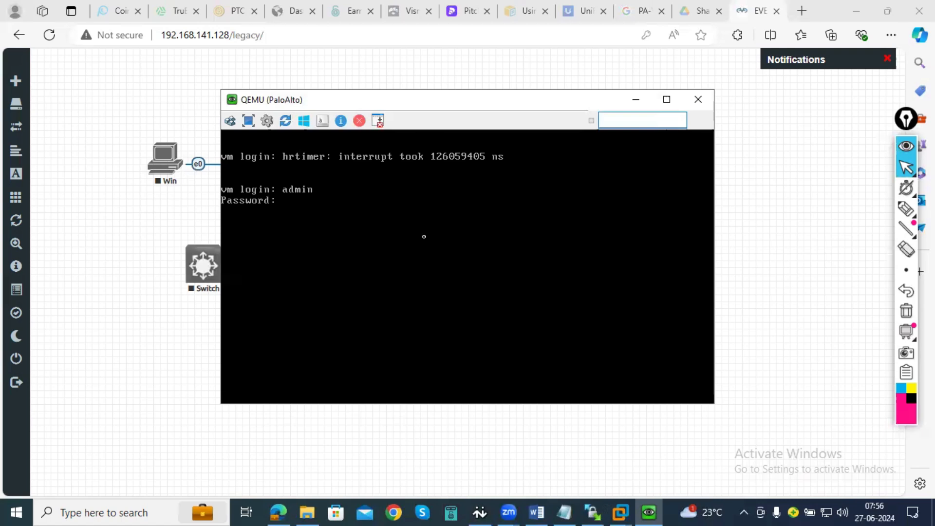
key(Return)
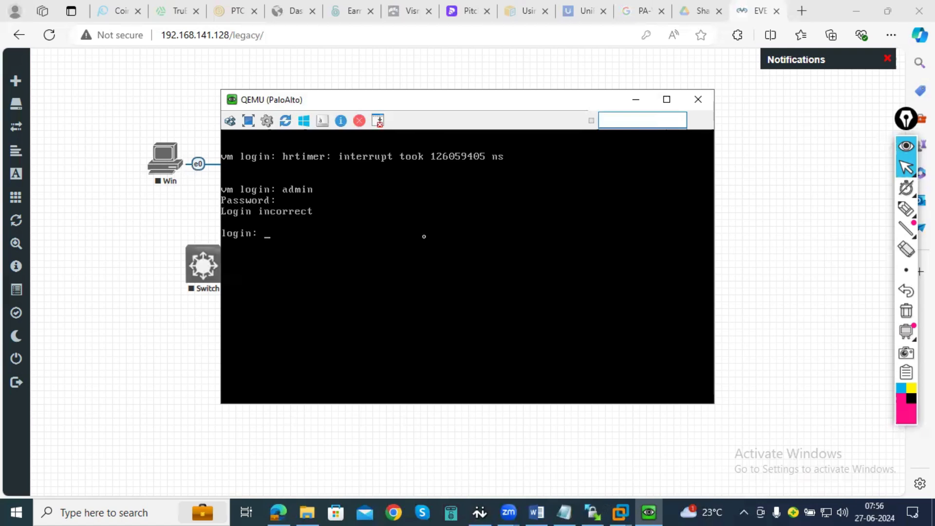
text(admin)
key(Return)
key(Return)
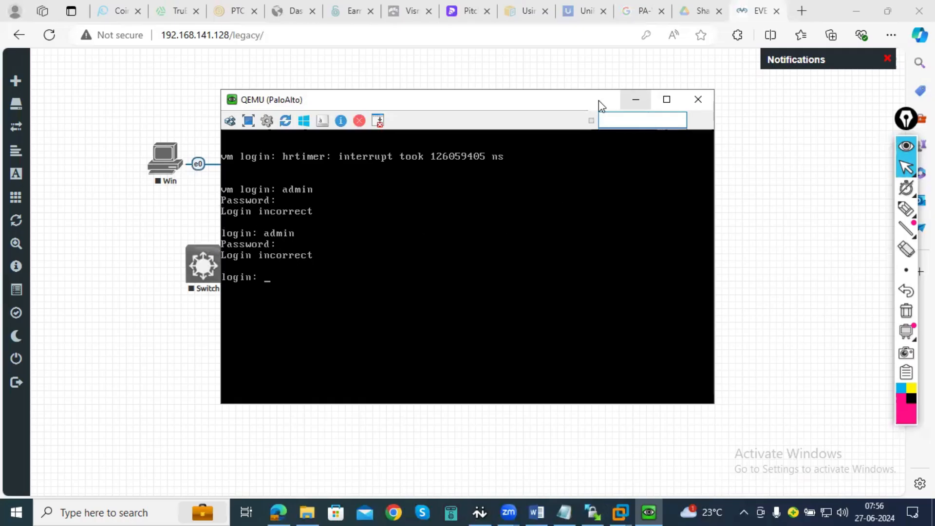
- Shift the PaloAlto console window slightly to uncover the topology and try the admin login once more
drag(562, 104, 584, 108)
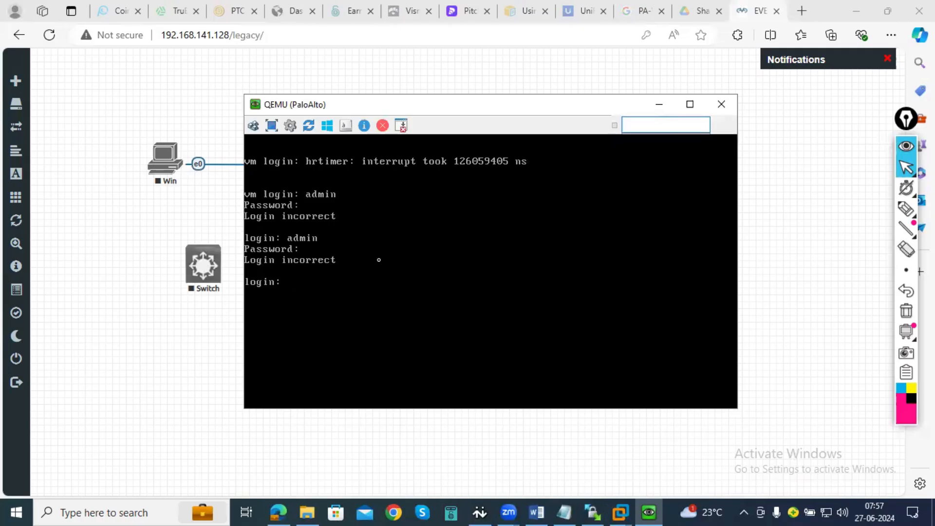
drag(530, 113, 550, 128)
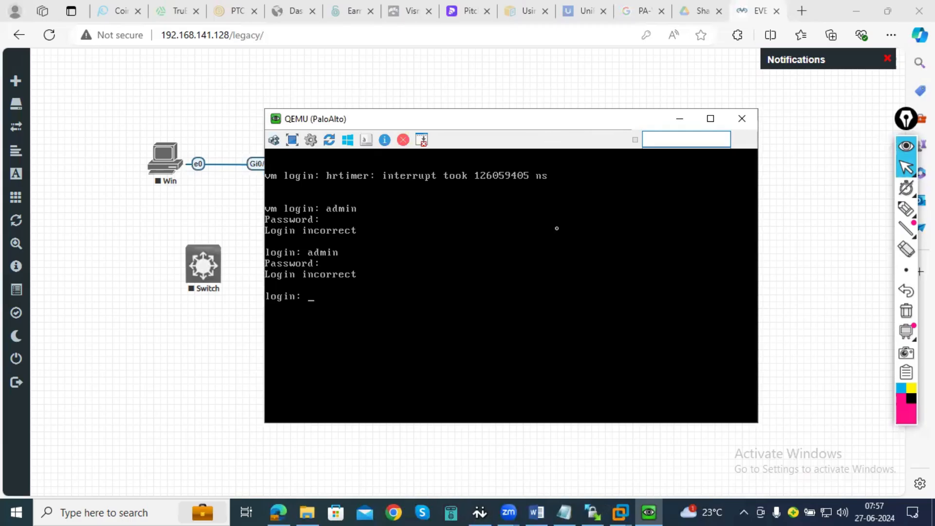
text(admin)
key(Return)
key(Return)
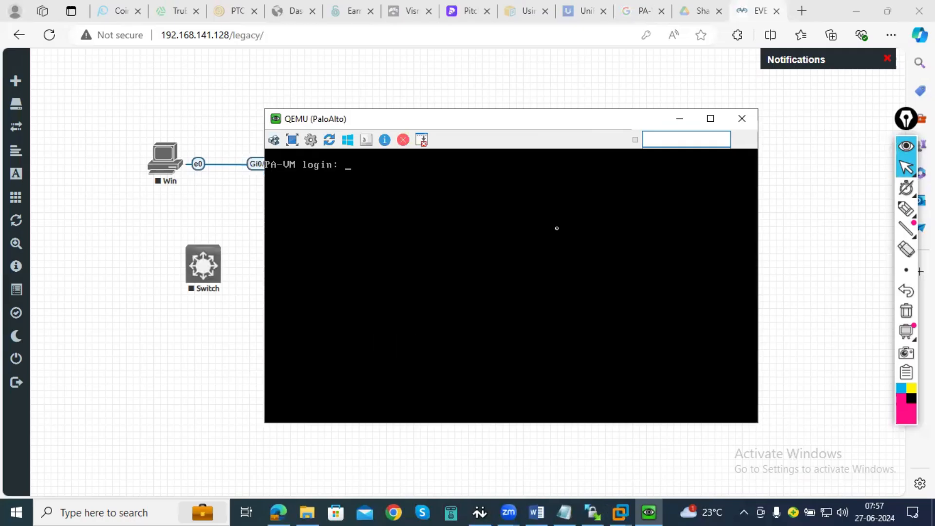
- Log in to the PaloAlto console as admin, entering the account password
text(admin)
key(Return)
key(Return)
key(BackSpace)
text(admin)
key(Return)
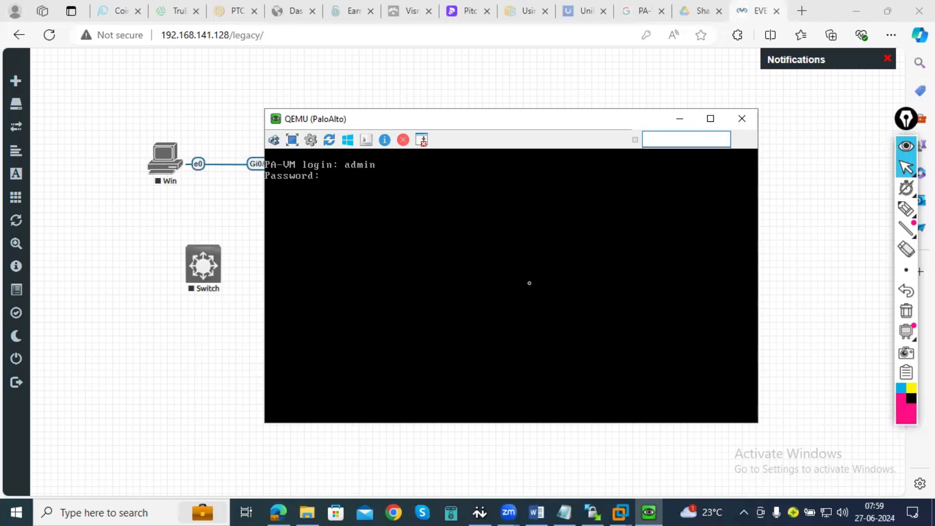
key(Return)
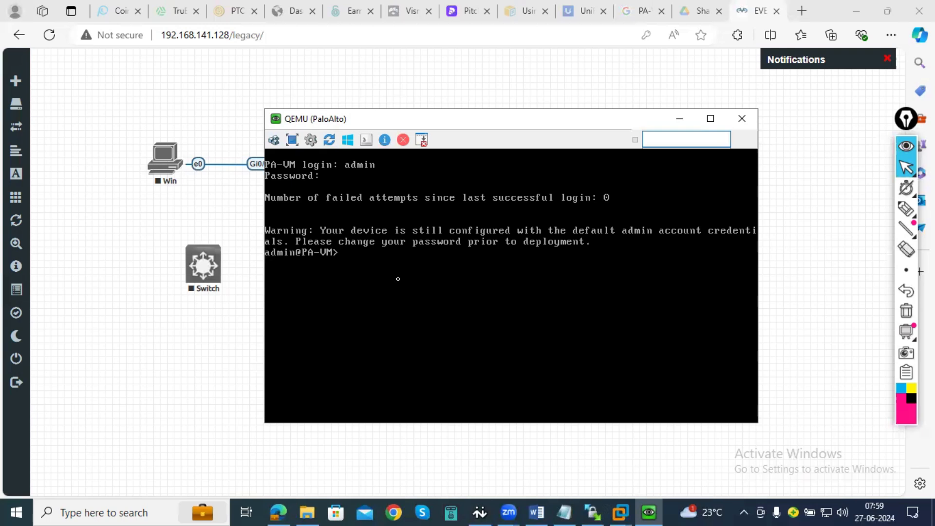
- Run the command "show interface management" in the firewall console
text(show interface manage)
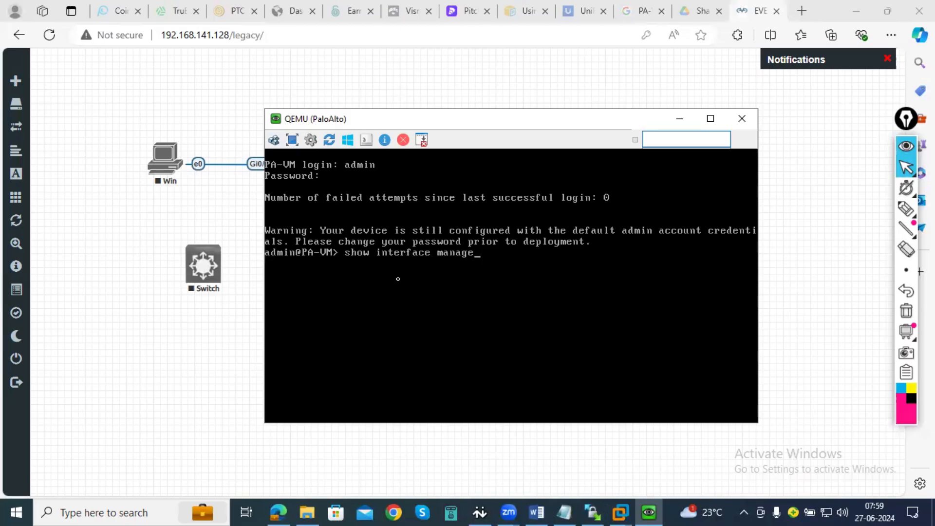
text(ment)
key(Return)
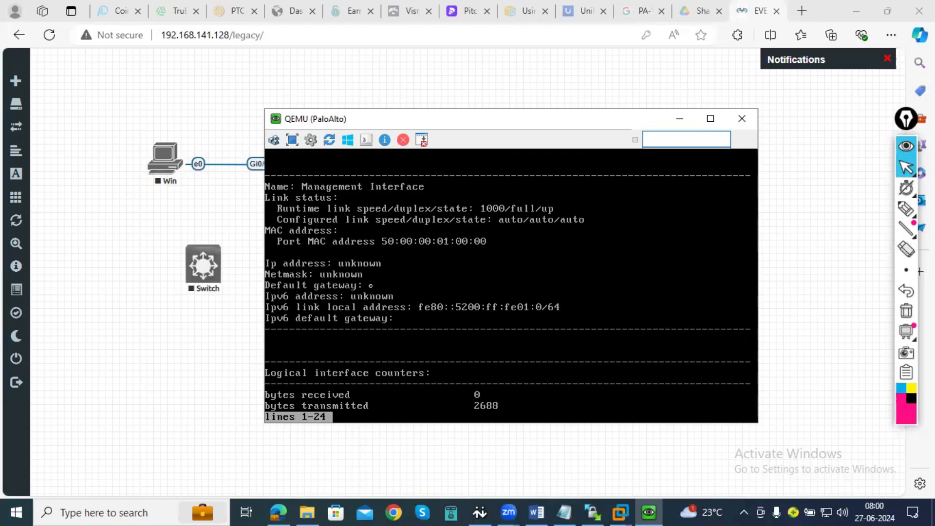
- Page through the management interface details to the end and return to the command prompt
key(Return)
key(Return)
key(Return)
key(Return)
key(Return)
key(Return)
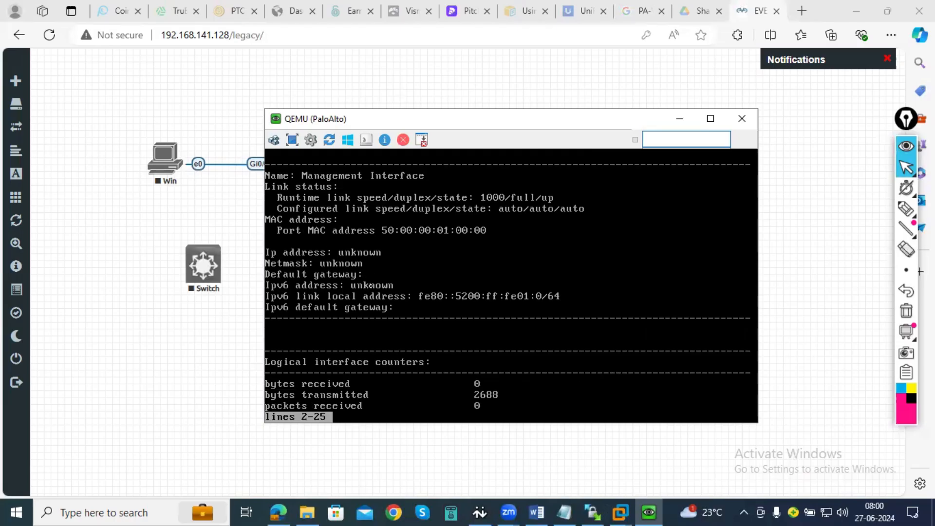
key(Return)
key(Return)
key(Return)
key(Return)
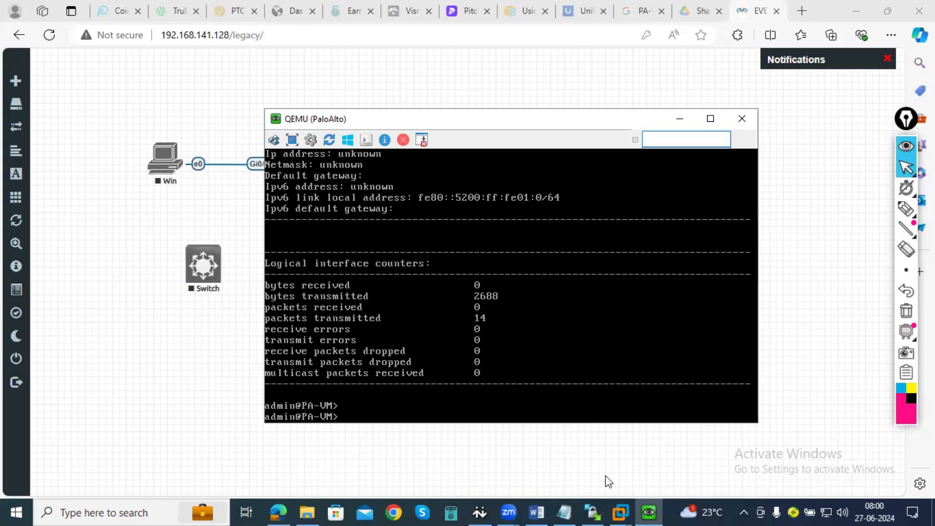
- Switch to the PaloAlto-Training document in Word, examine the firewall hardware pictures and the default IP address note, and minimise Word
click(535, 512)
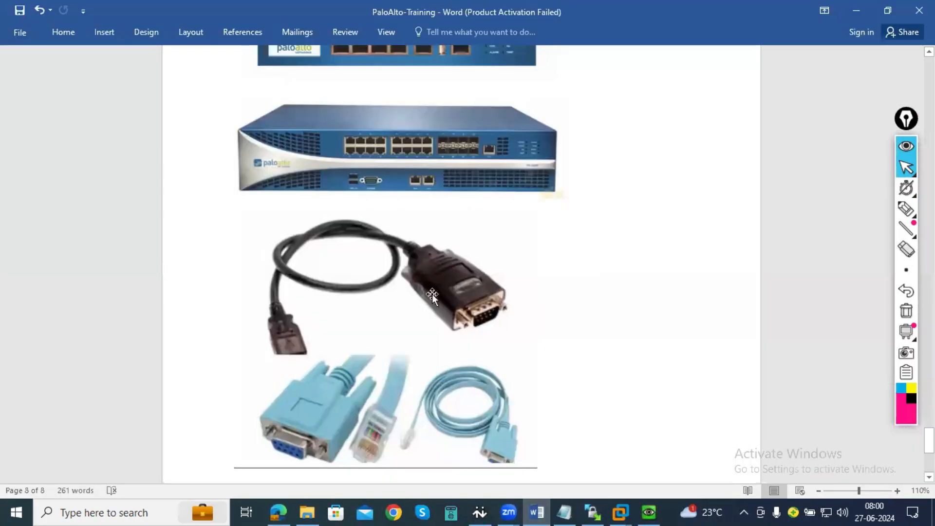
scroll(455, 273, up, 2)
scroll(453, 273, up, 1)
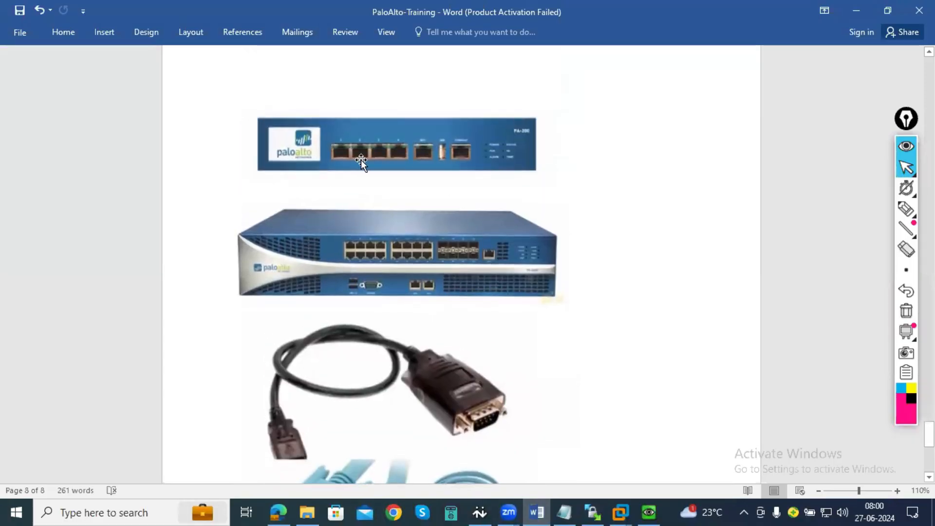
scroll(425, 276, down, 8)
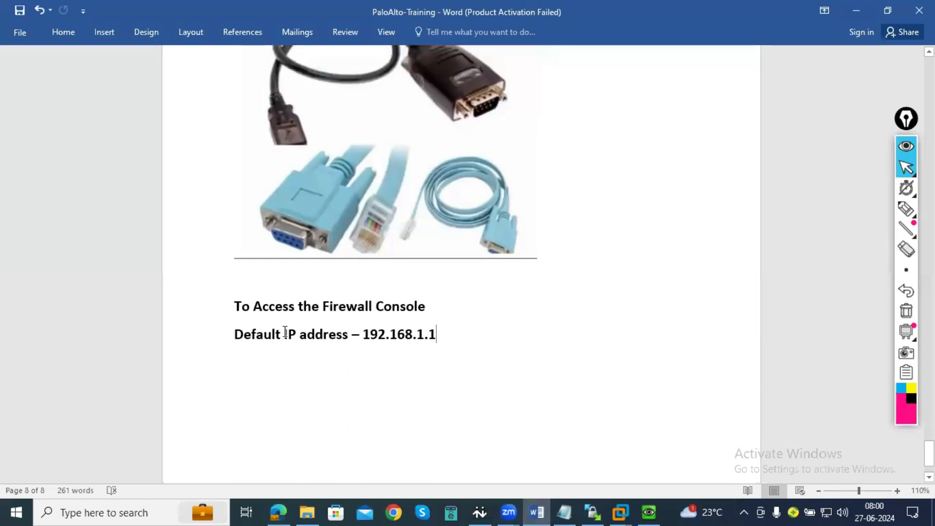
scroll(307, 339, up, 1)
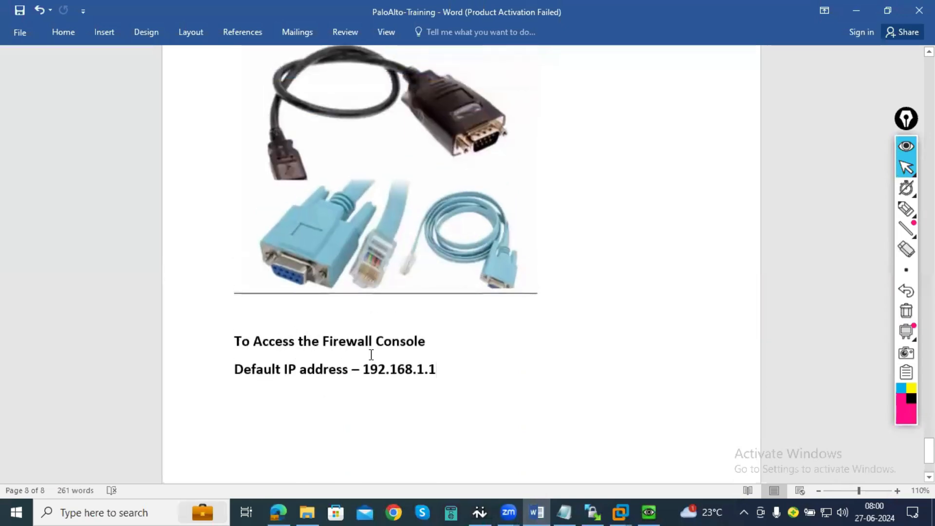
scroll(368, 355, up, 1)
scroll(367, 355, up, 6)
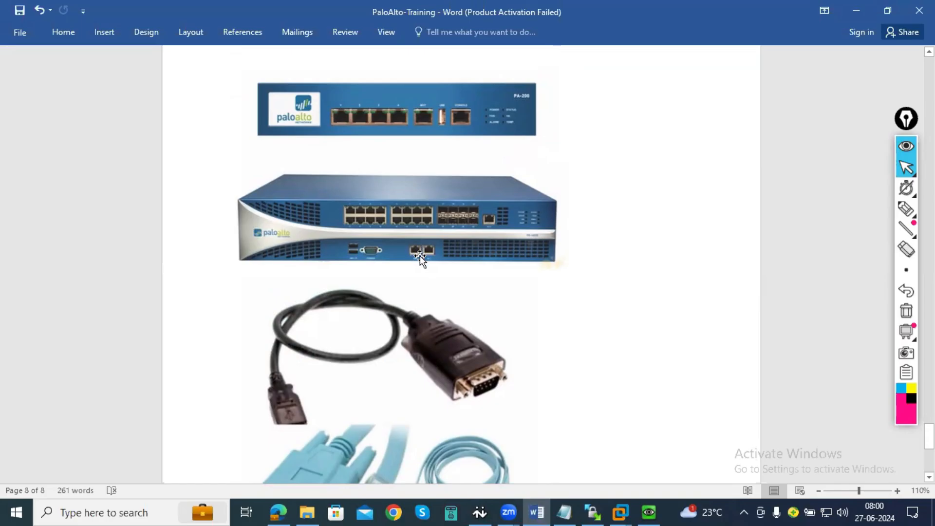
scroll(420, 256, down, 2)
scroll(420, 255, down, 4)
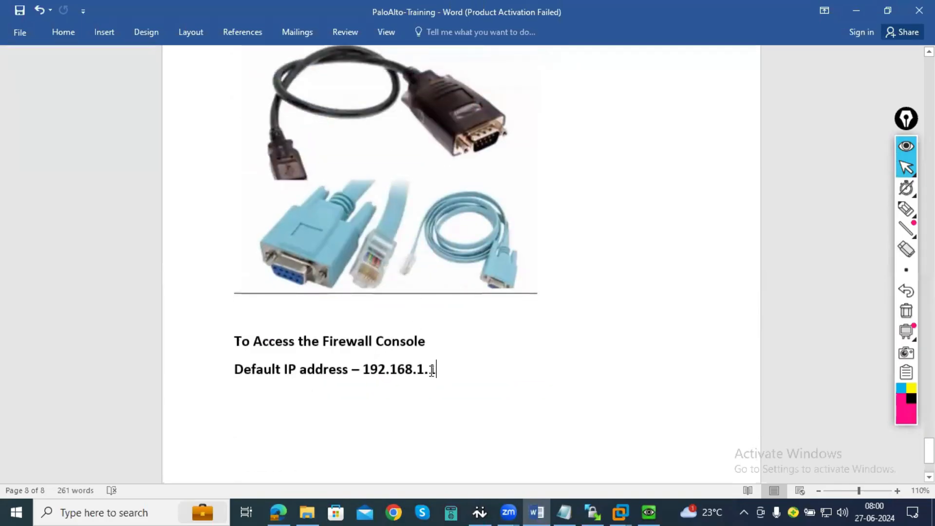
double_click(373, 369)
click(365, 369)
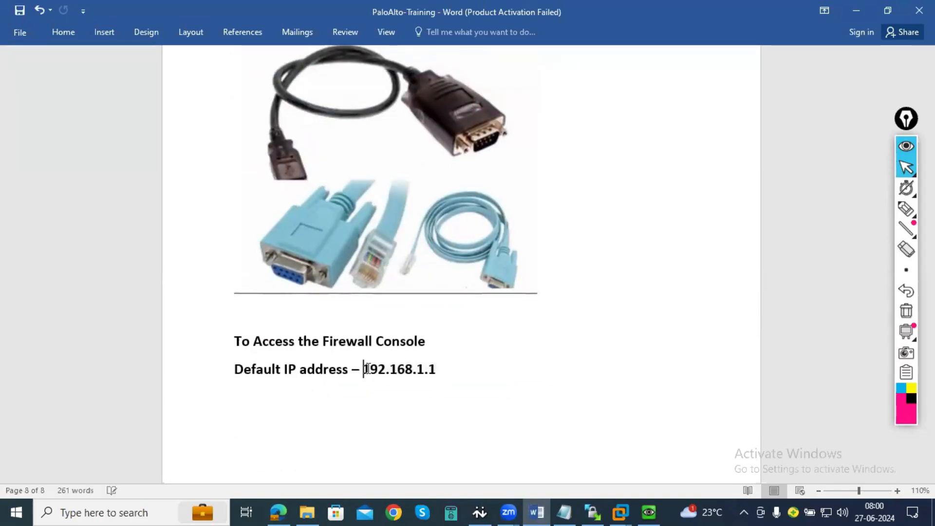
scroll(482, 367, up, 6)
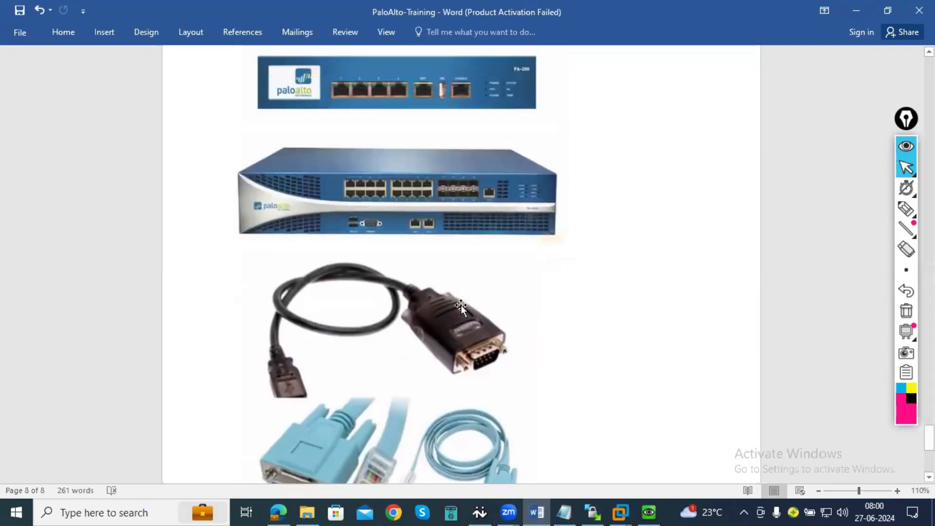
click(857, 9)
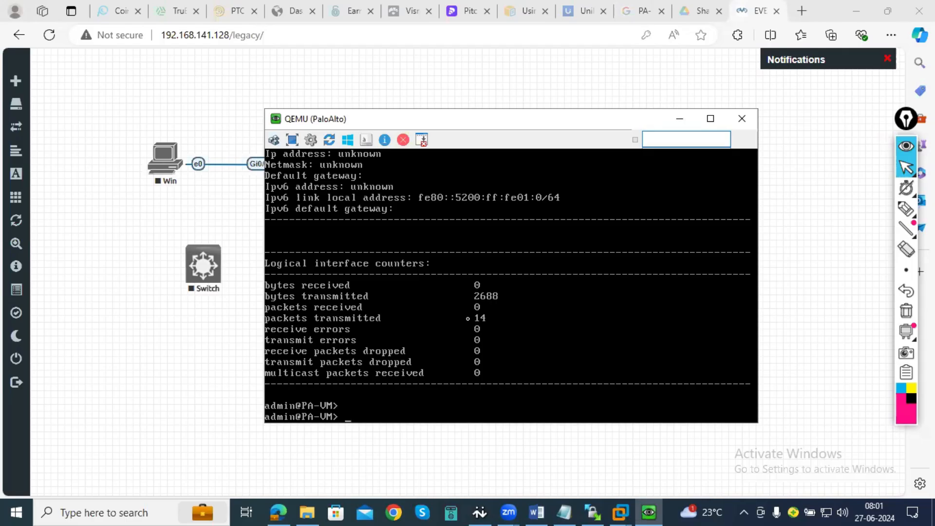
- List the available options of the set command in the firewall console
text(set)
key(BackSpace)
key(BackSpace)
key(BackSpace)
text(set)
key(question)
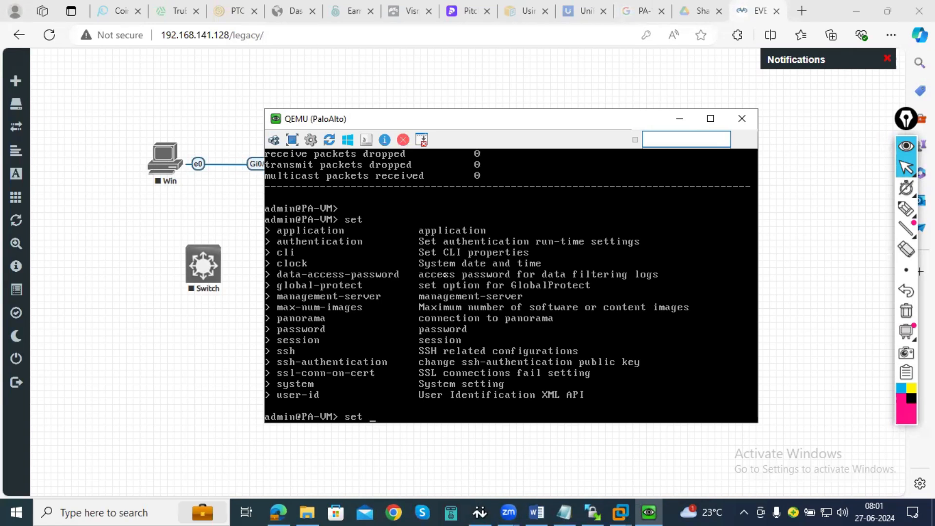
- Try to run "set deviceconfig system ip-address 192.168.141.110 netmask 255.255.255.0" in operational mode
text(deviceconfig system ip)
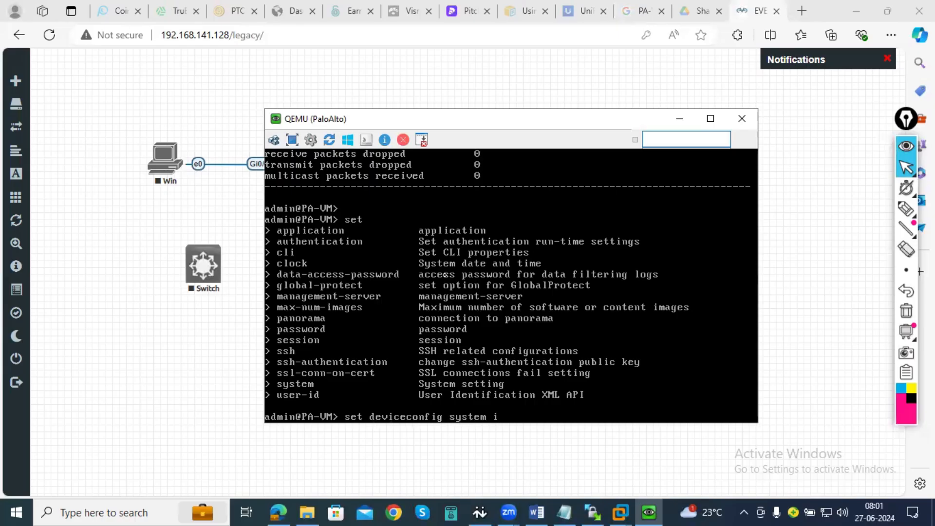
text(dress 192.168)
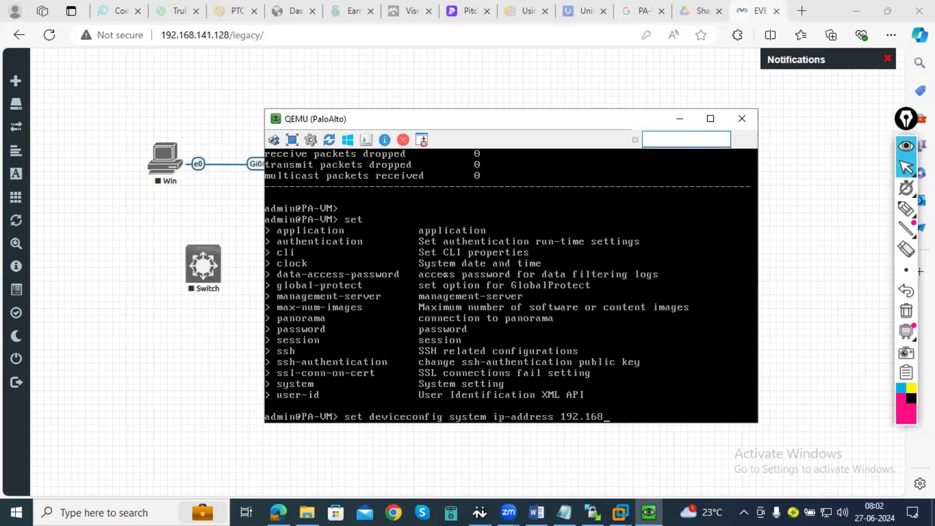
text(.141.110 netmask 255.2)
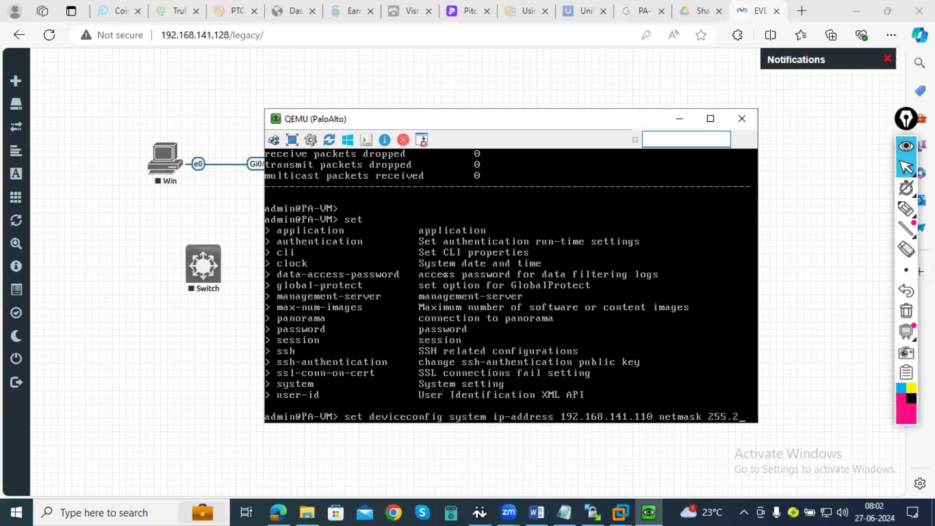
text(55.255)
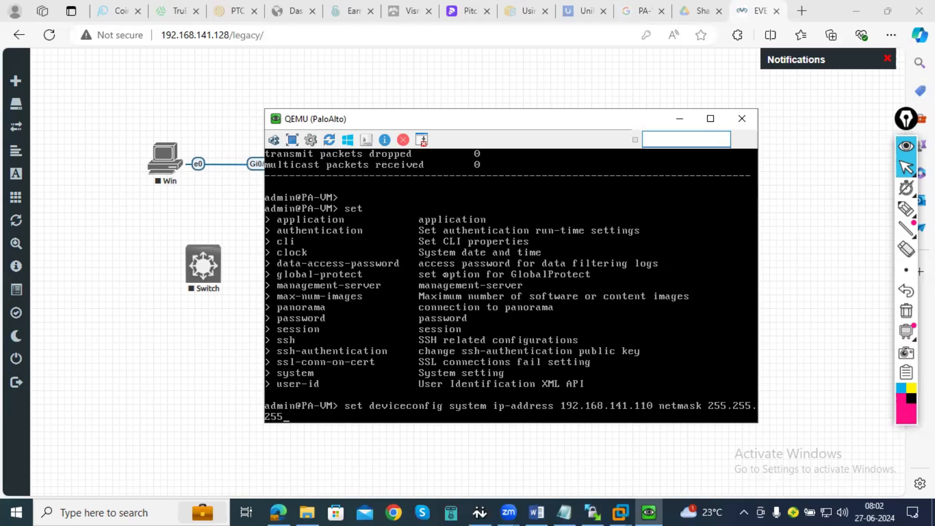
text(.0)
key(Return)
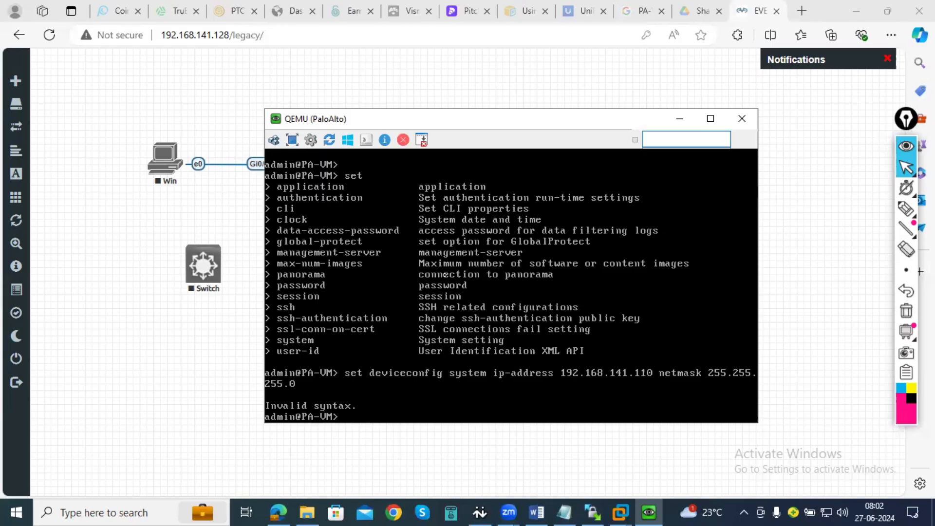
- Enter configuration mode on the firewall with the configure command
text(configure)
key(Return)
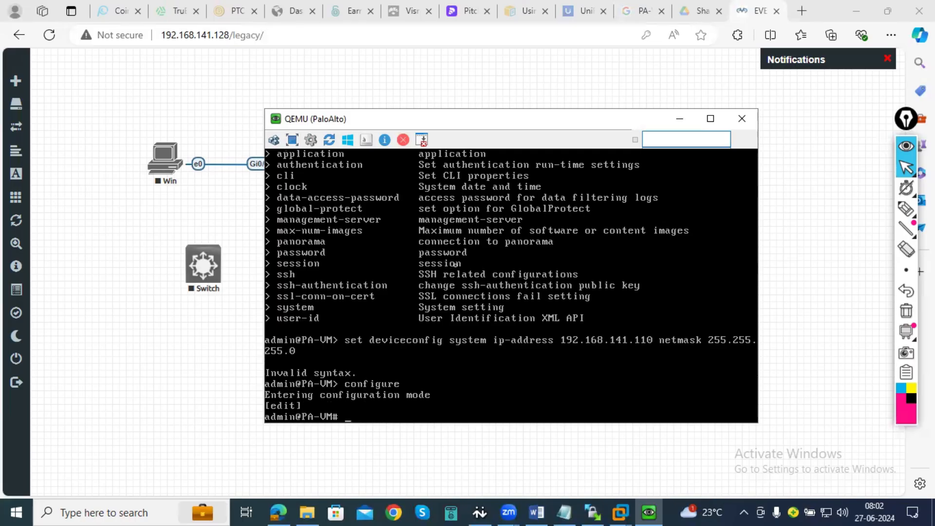
- Reissue the deviceconfig command setting management IP 192.168.141.110 with netmask 255.255.255.0, and commit the configuration
key(Up)
key(Up)
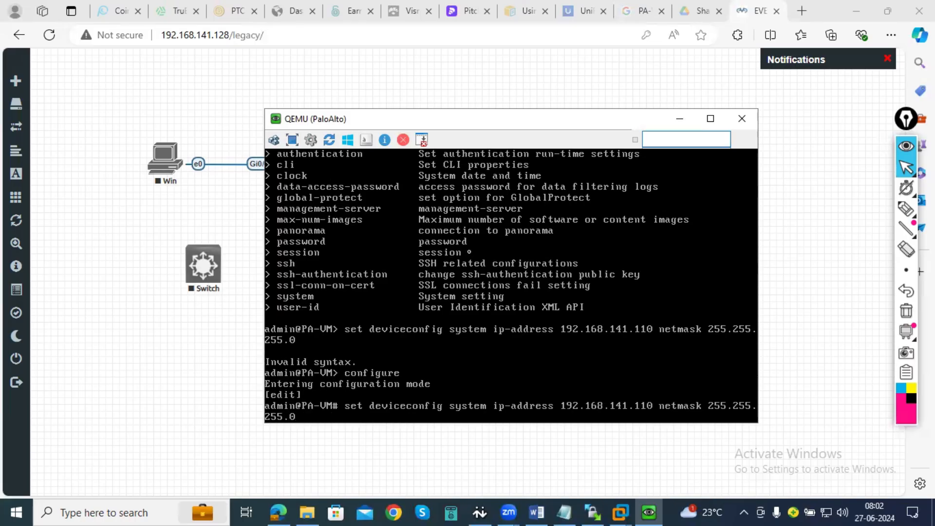
key(Return)
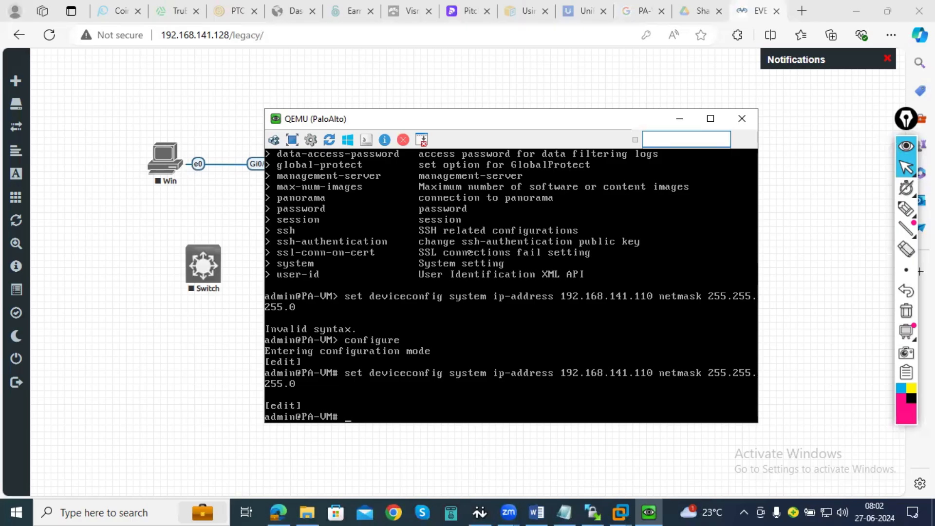
text(commit)
key(Return)
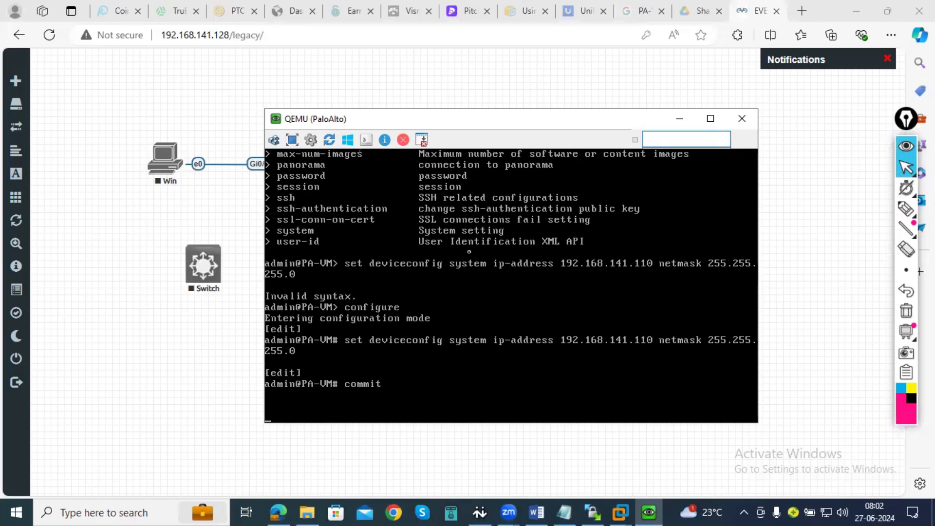
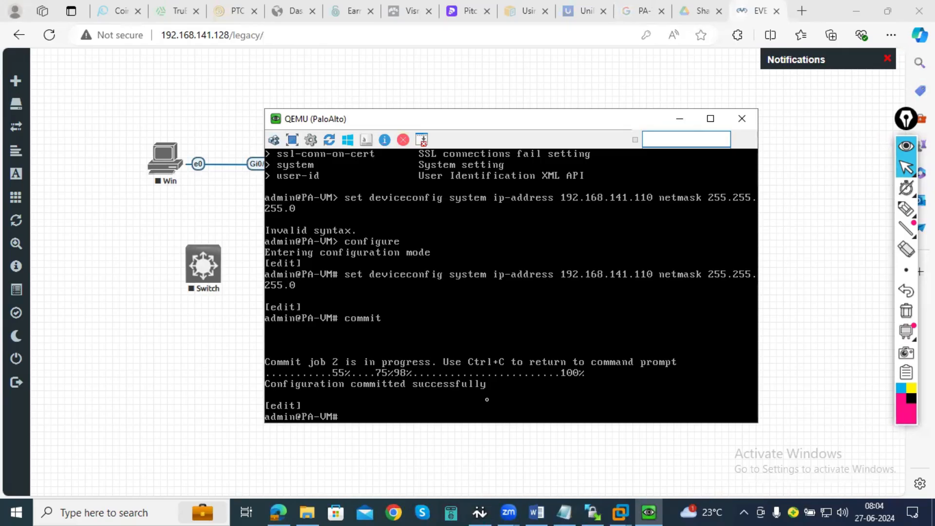
- Exit configuration mode and display the full management interface details with "show interface management"
text(exit)
key(Return)
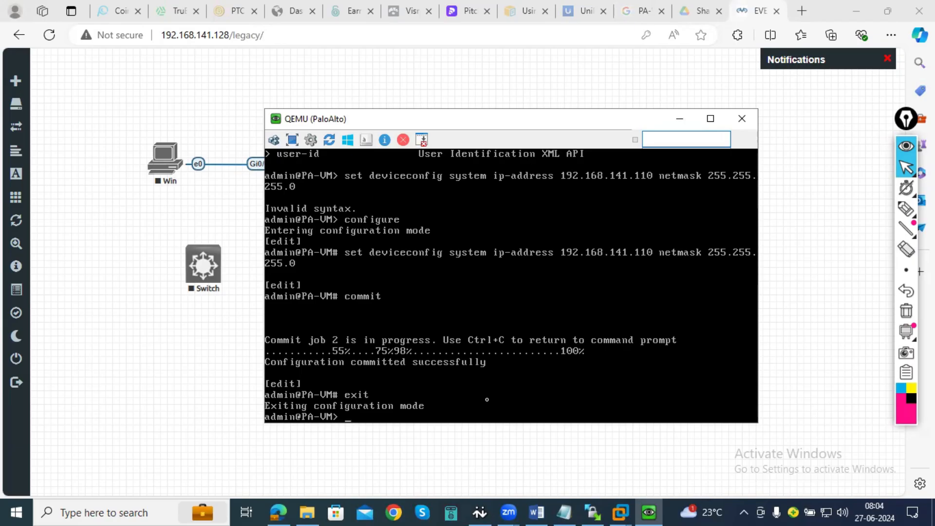
text(show interface manag)
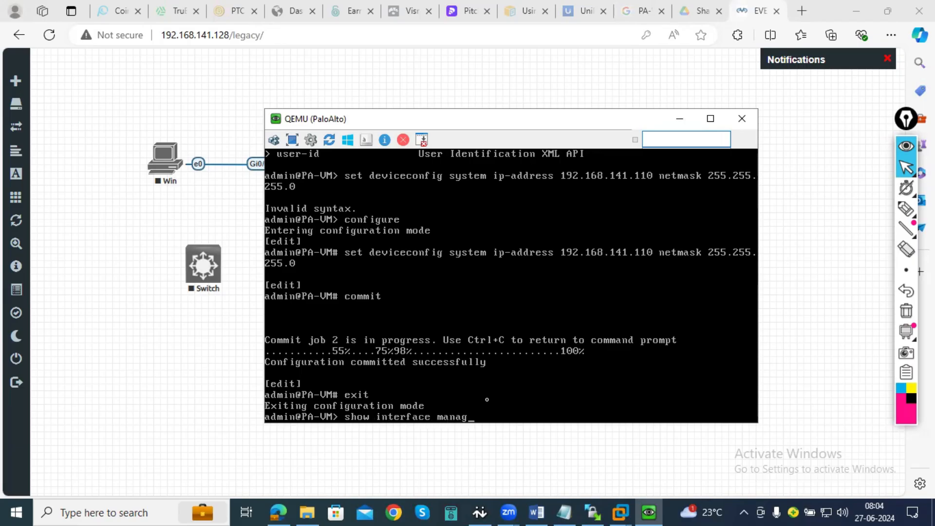
text(ement)
key(Return)
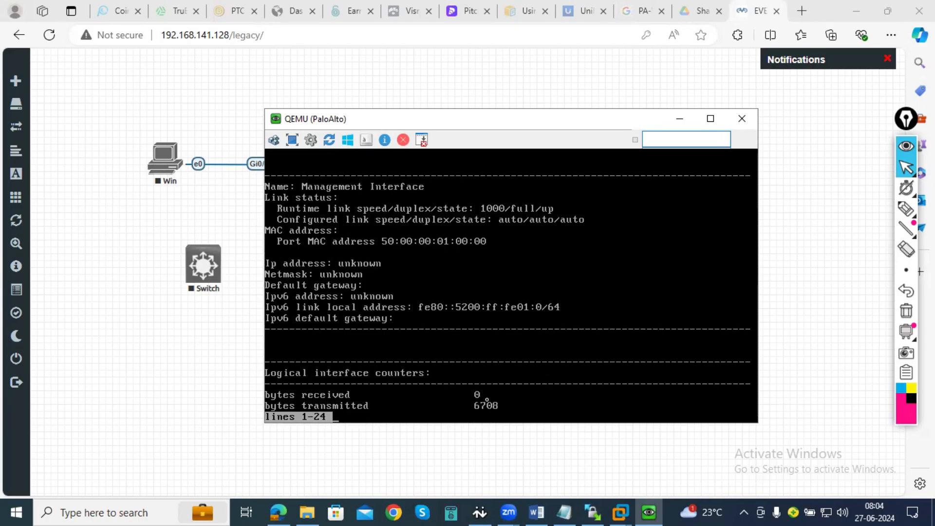
key(Return)
key(Return)
key(Return)
key(Return)
key(Return)
key(Return)
key(Return)
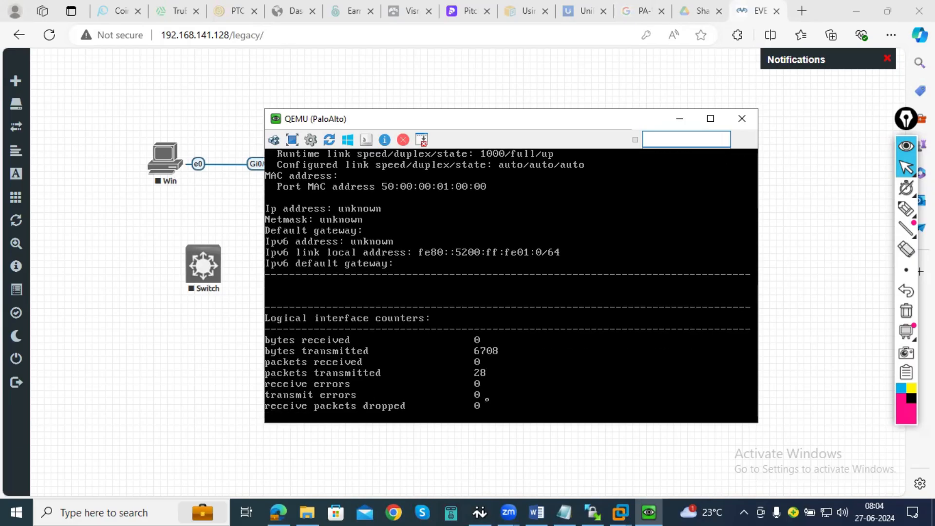
key(Return)
key(Return)
key(Return)
key(Return)
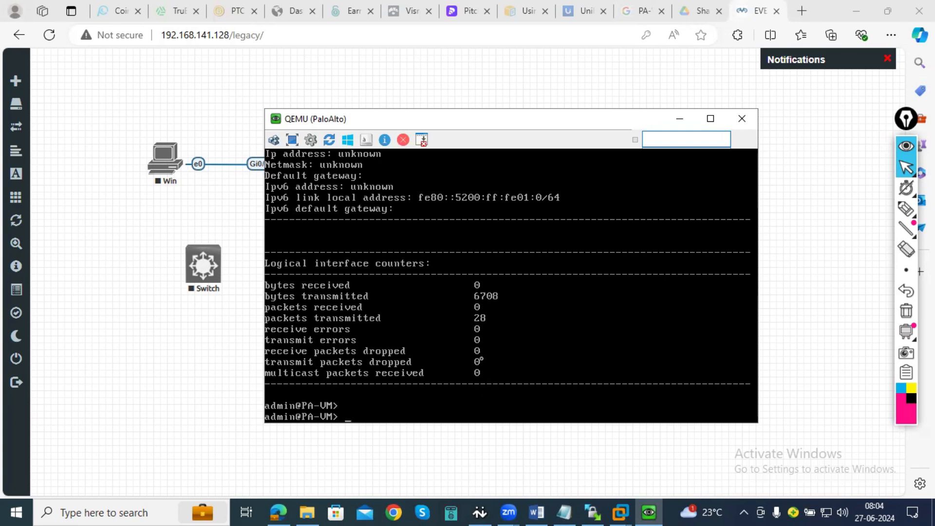
- Enter configuration mode from the firewall's operational prompt with the configure command
text(configure)
key(Return)
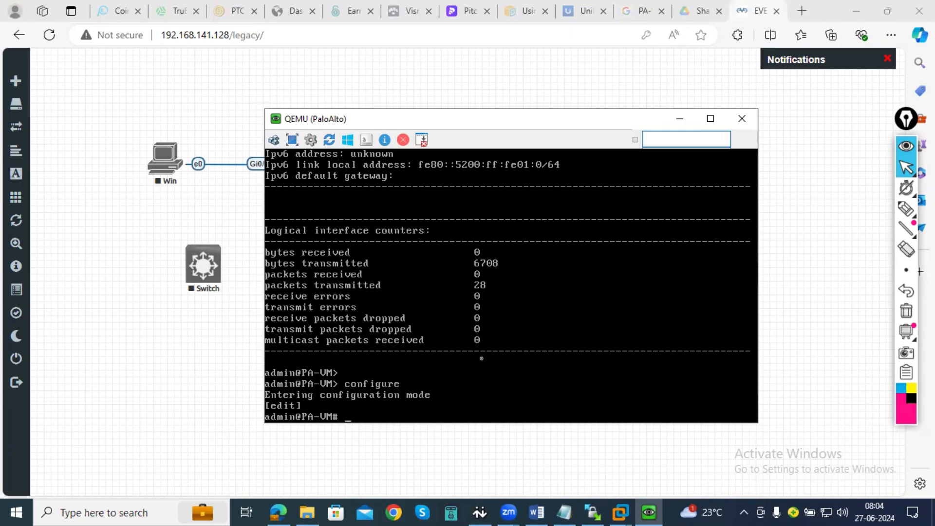
- Try the commands "set static", "set mode static" and "set static mode" in configuration mode
text(set static)
key(Return)
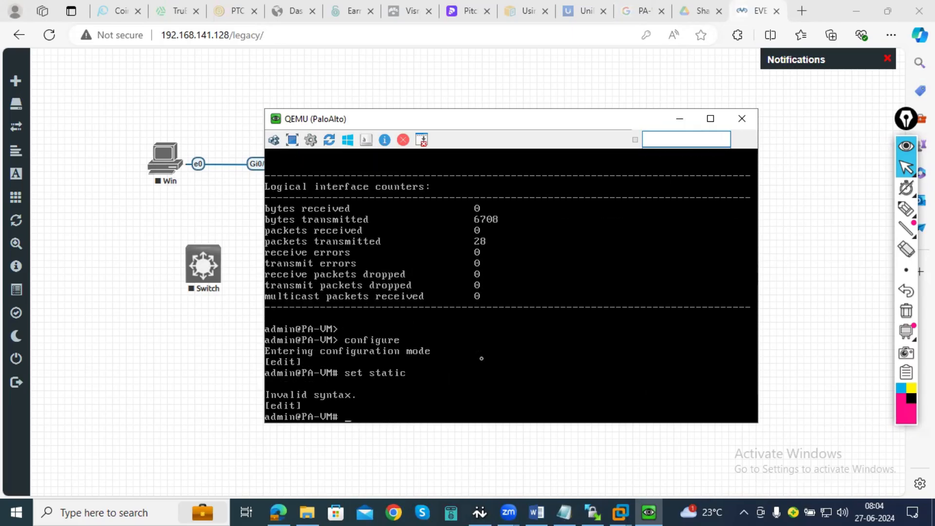
text(set mode static)
key(Return)
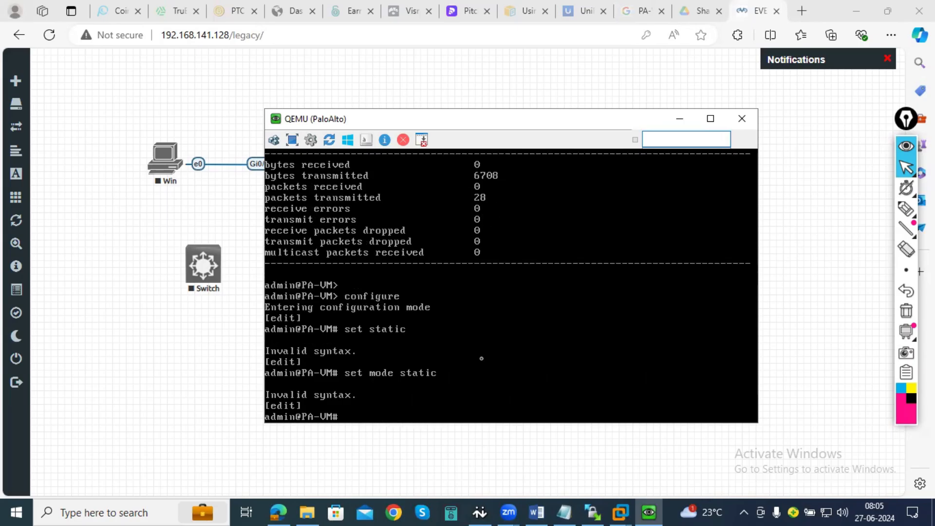
text(set static mode)
key(Return)
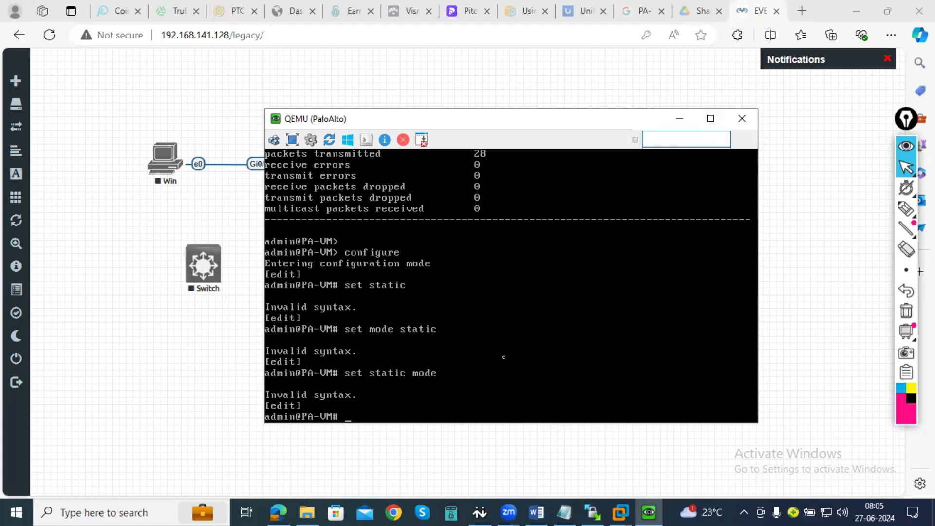
text(set)
text( mode)
key(BackSpace)
key(BackSpace)
key(BackSpace)
key(BackSpace)
text(static)
key(BackSpace)
key(BackSpace)
key(BackSpace)
key(BackSpace)
key(BackSpace)
key(BackSpace)
key(BackSpace)
key(BackSpace)
key(BackSpace)
key(BackSpace)
text(set s)
key(BackSpace)
key(BackSpace)
key(BackSpace)
key(BackSpace)
key(BackSpace)
- Leave the firewall's configuration mode with exit and re-enter it with configure
text(exit)
key(Return)
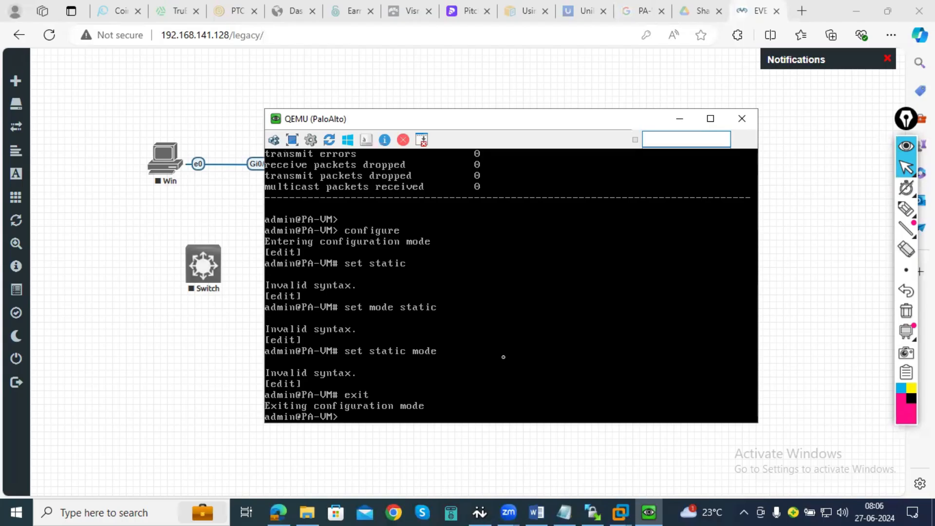
text(configure)
key(Return)
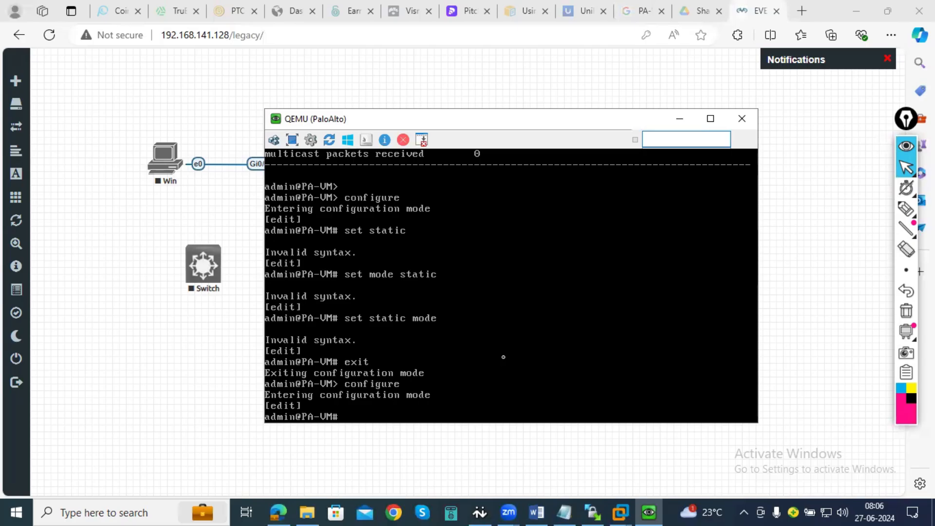
- Recall "show interface management" from the command history and try to run it in configuration mode
text(s)
key(BackSpace)
key(Up)
key(Up)
key(Up)
key(Up)
key(Up)
key(Up)
key(Up)
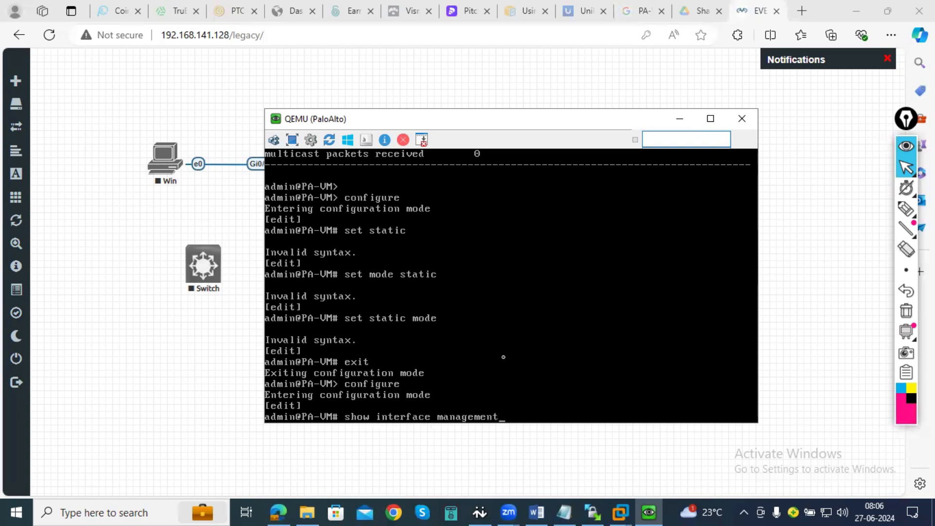
key(Up)
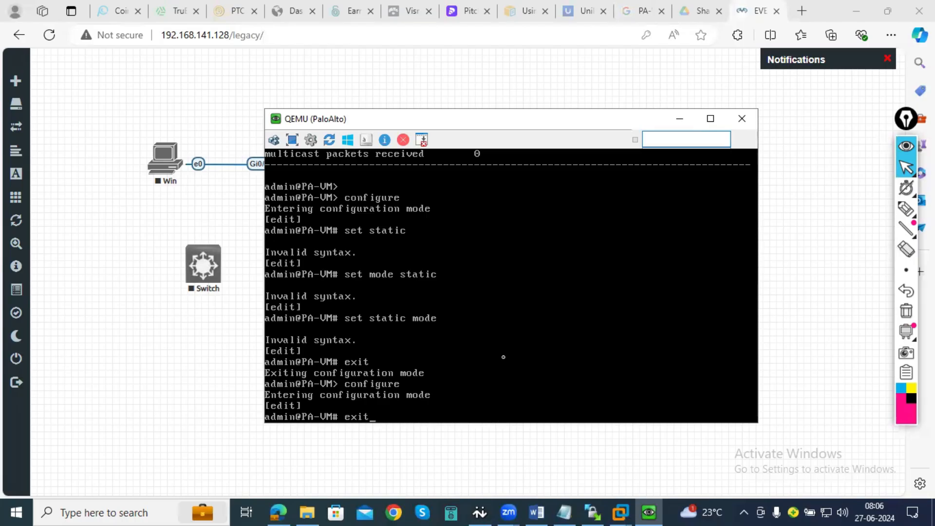
key(Down)
key(Return)
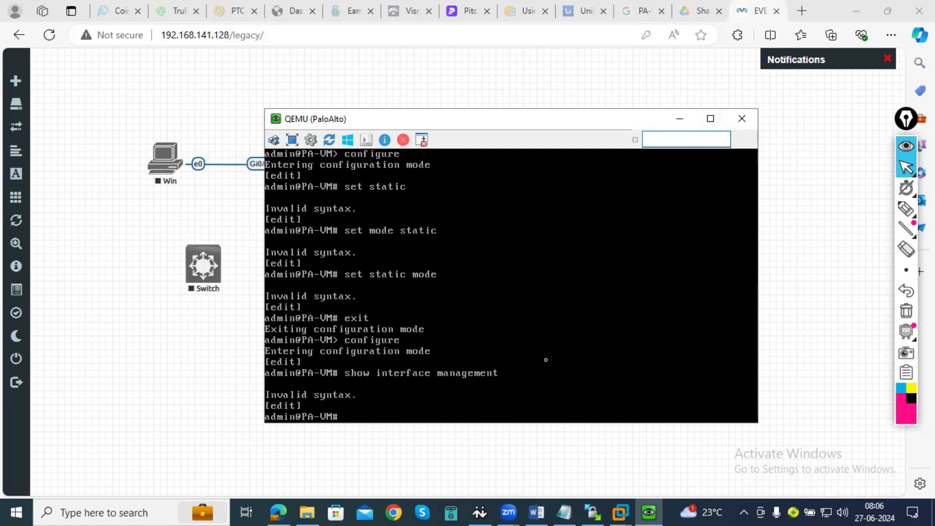
- Try the commands "set mode" and "set mode static" at the configuration prompt
text(set mode)
key(Return)
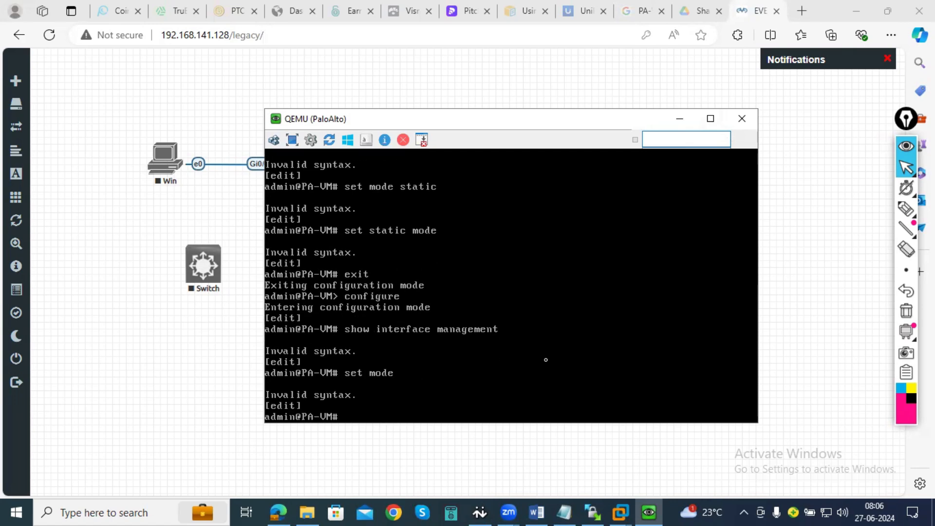
text(set mode static)
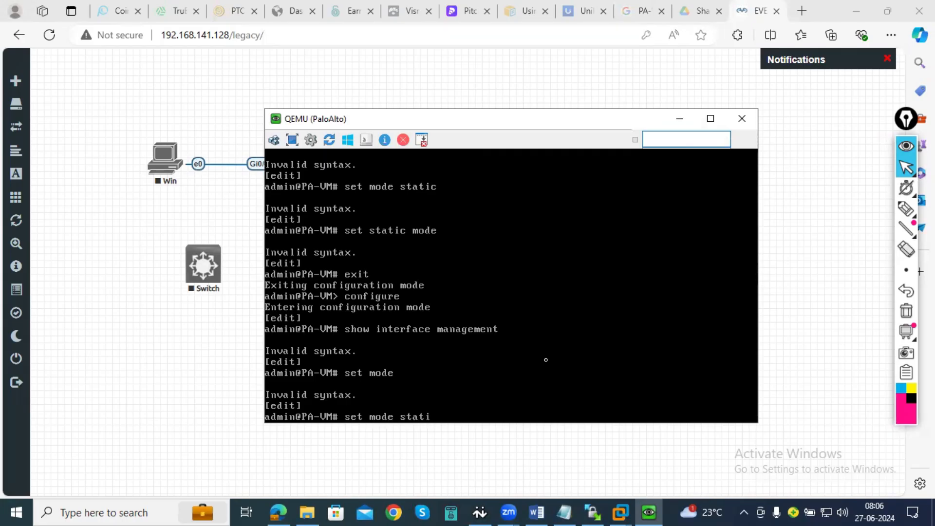
key(Return)
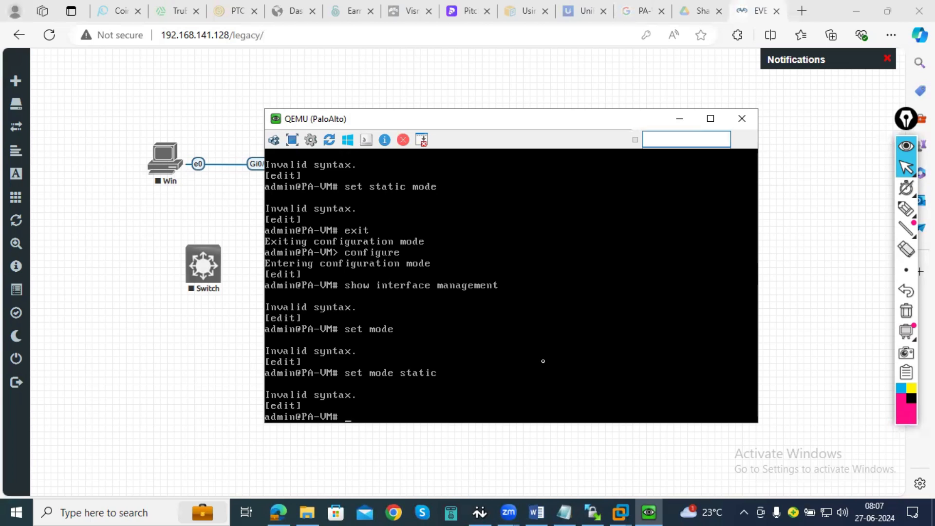
- Switch to the Edge browser and open Google in a new tab
click(287, 505)
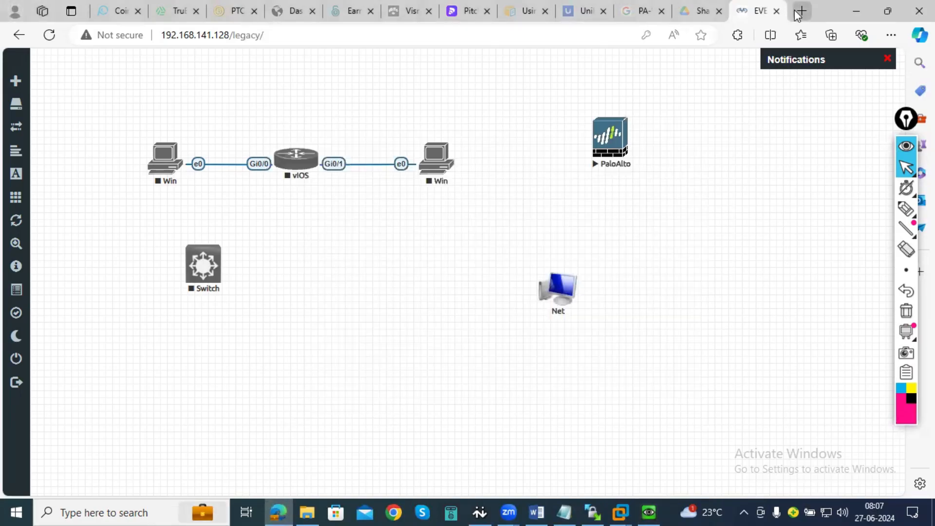
click(800, 11)
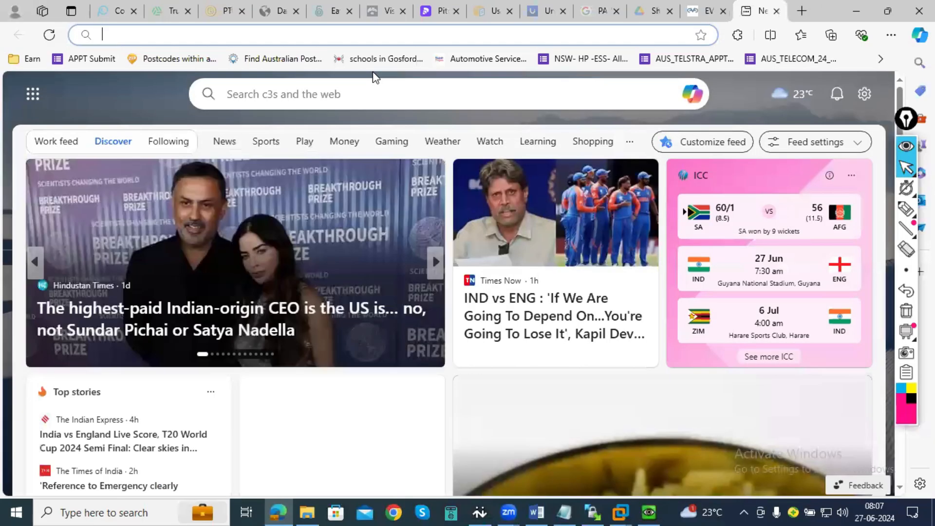
text(go)
key(Return)
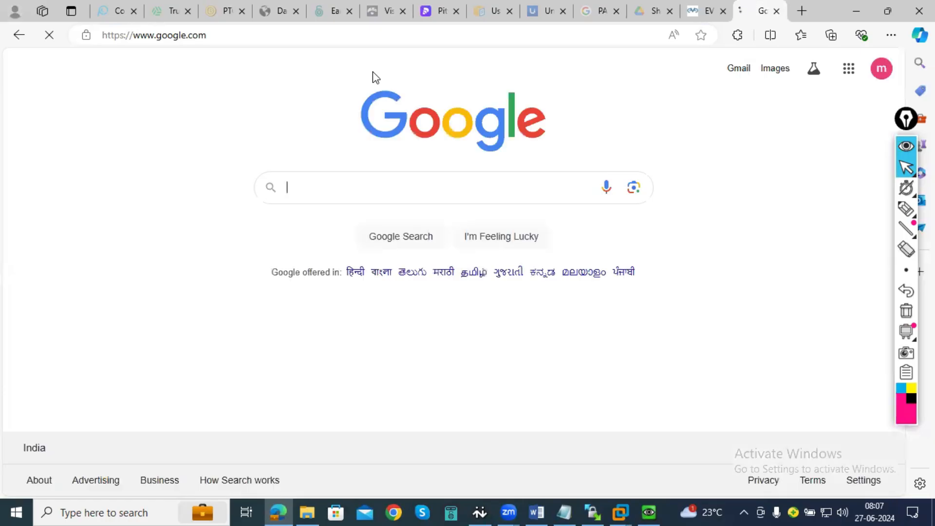
- Search Google for "configure static ip palo alto cli"
text(h)
key(BackSpace)
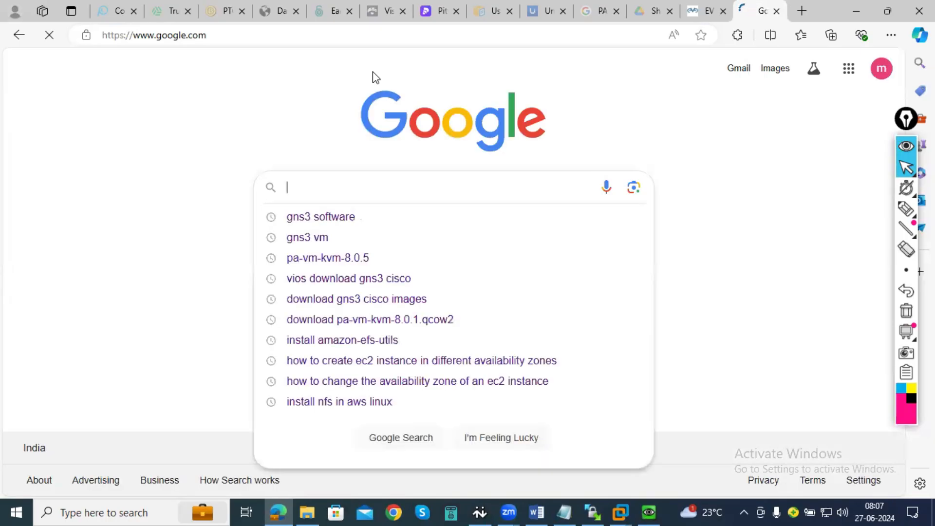
text(palo a)
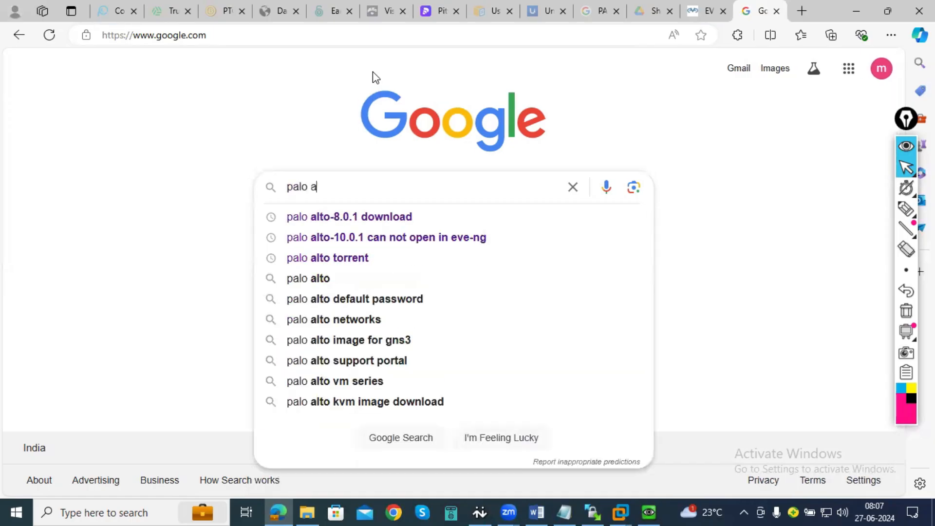
text(lto s)
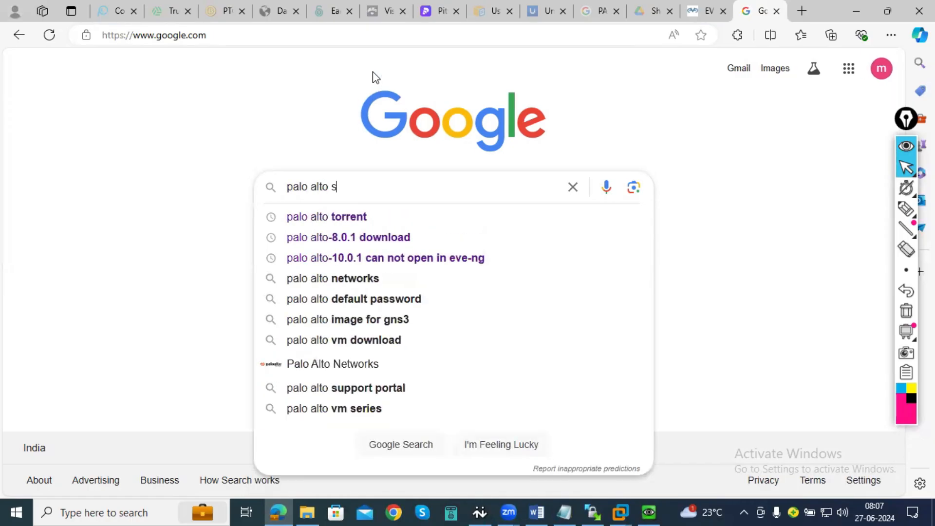
text(tatic ip)
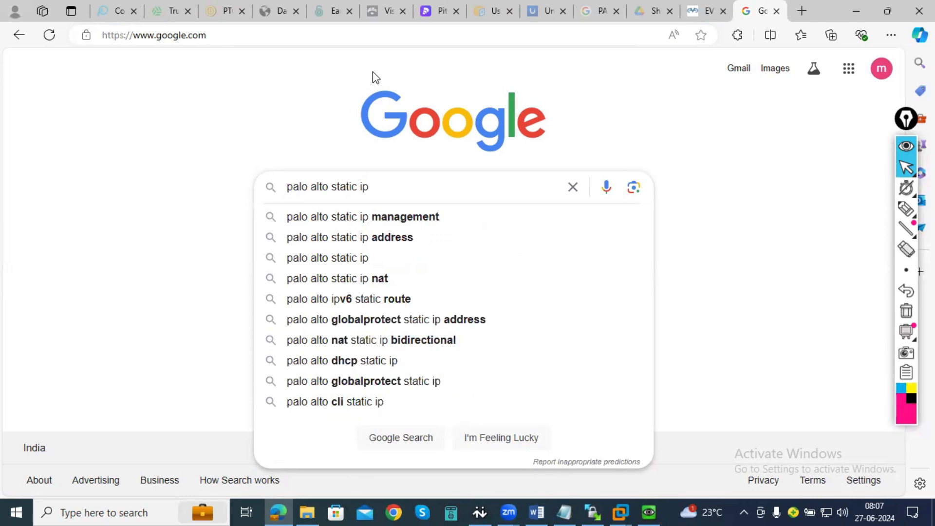
text( confi)
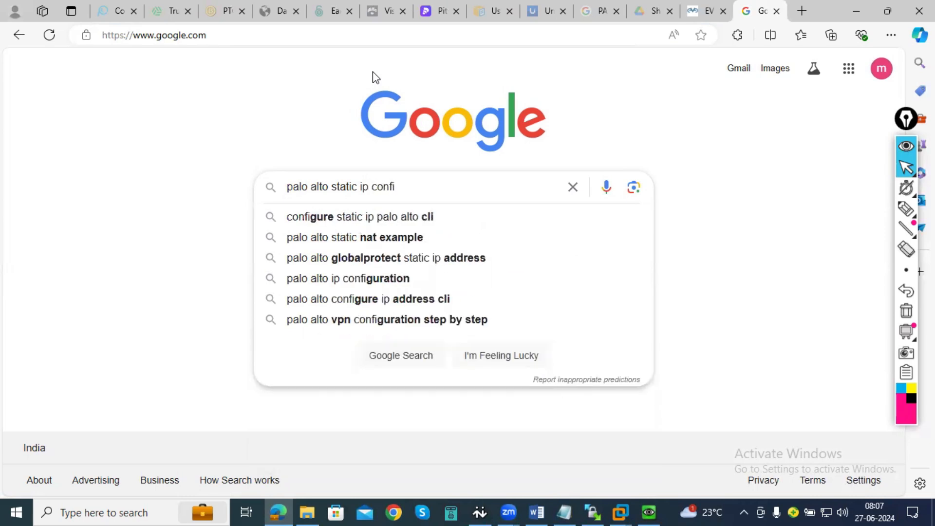
key(Down)
key(Return)
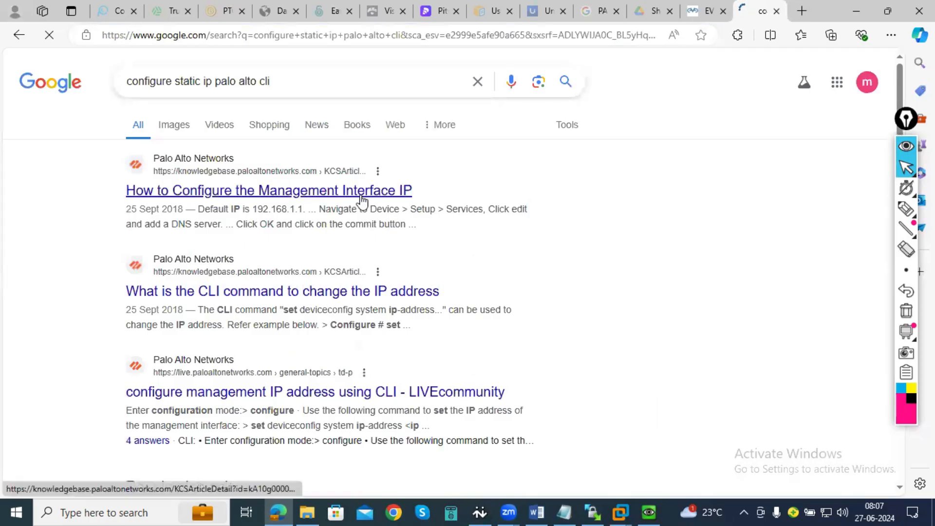
- Open the article "How to Configure the Management Interface IP" in a new tab and examine its CLI instructions
right_click(362, 196)
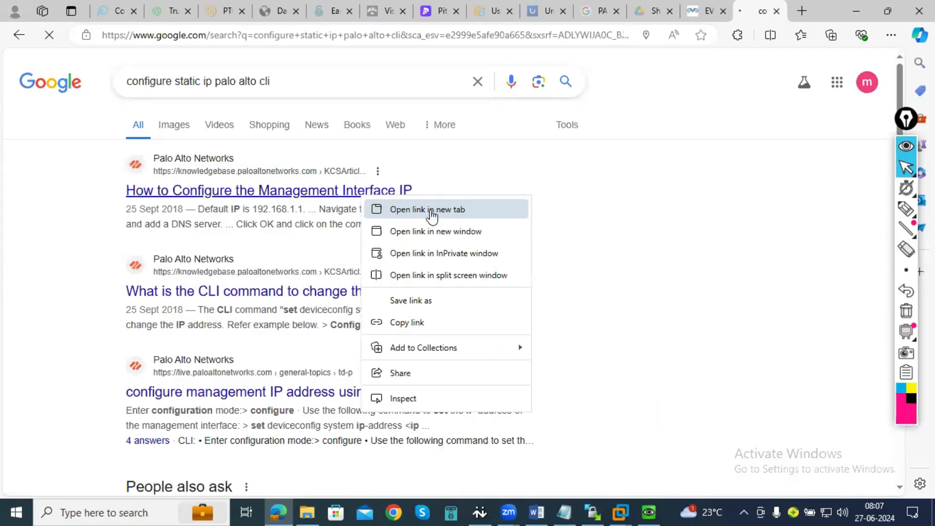
click(430, 210)
click(765, 14)
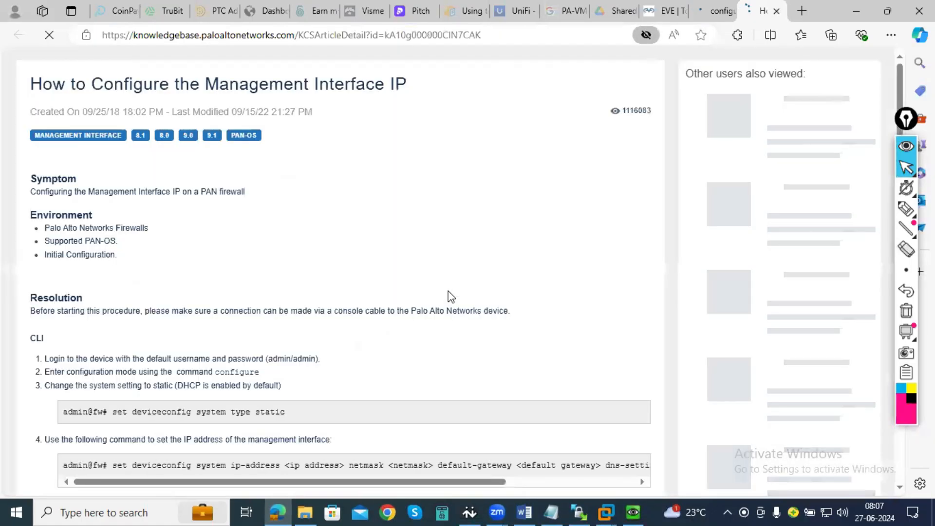
scroll(146, 295, down, 3)
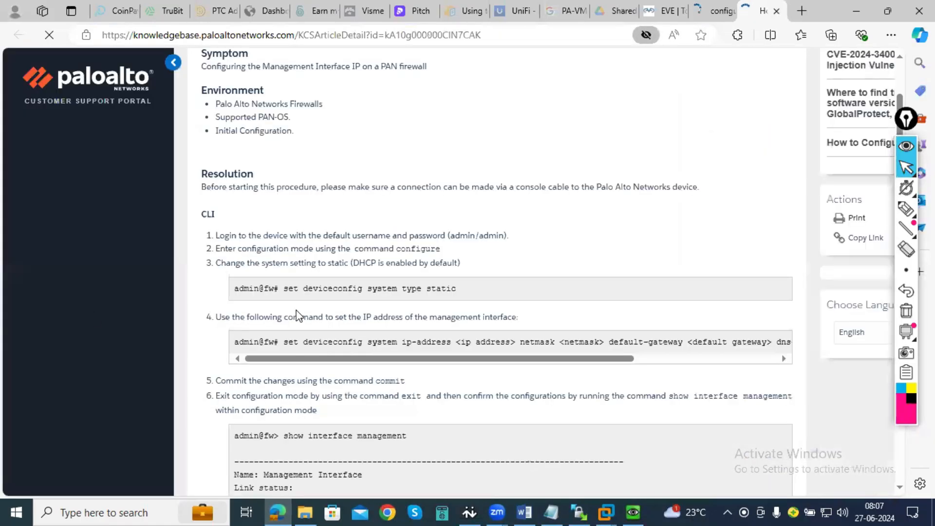
scroll(380, 300, down, 1)
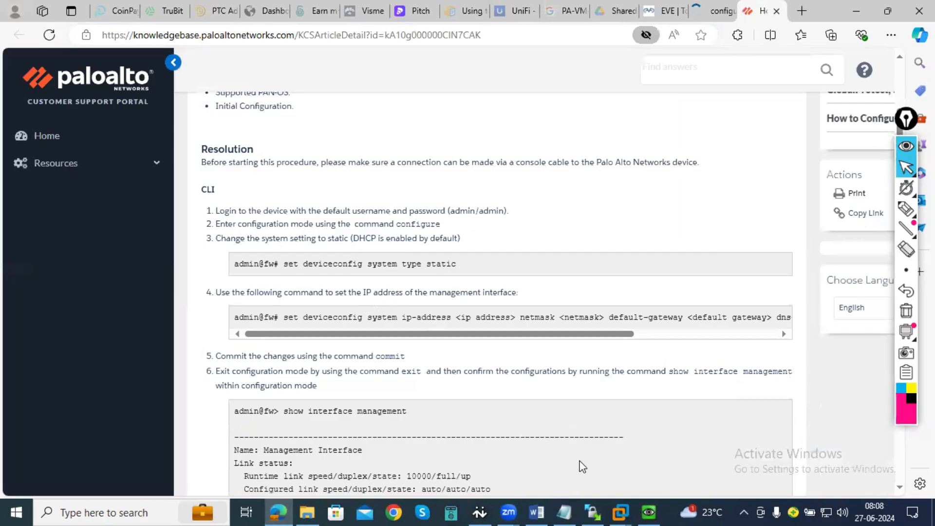
- Switch to the QEMU PaloAlto console, place it beside the article's commands, and run "set deviceconfig system type static"
click(646, 511)
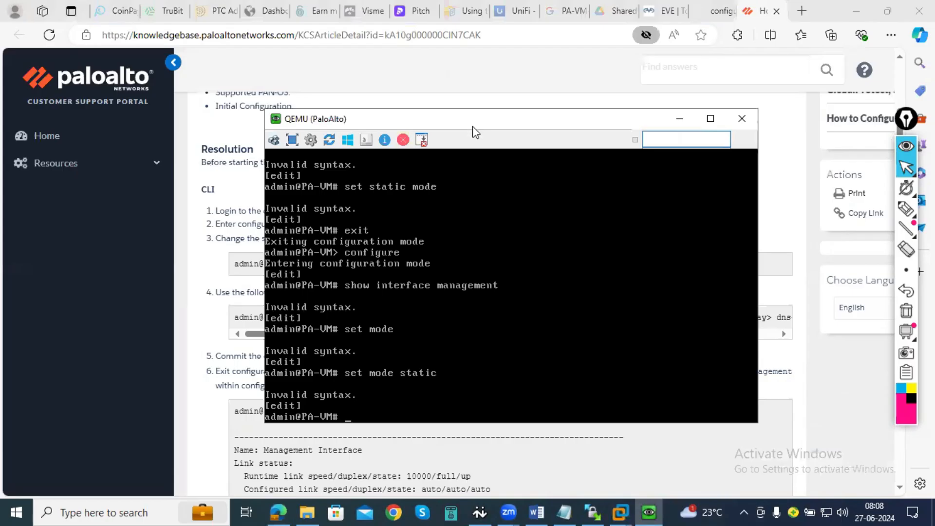
drag(474, 130, 654, 83)
text(s)
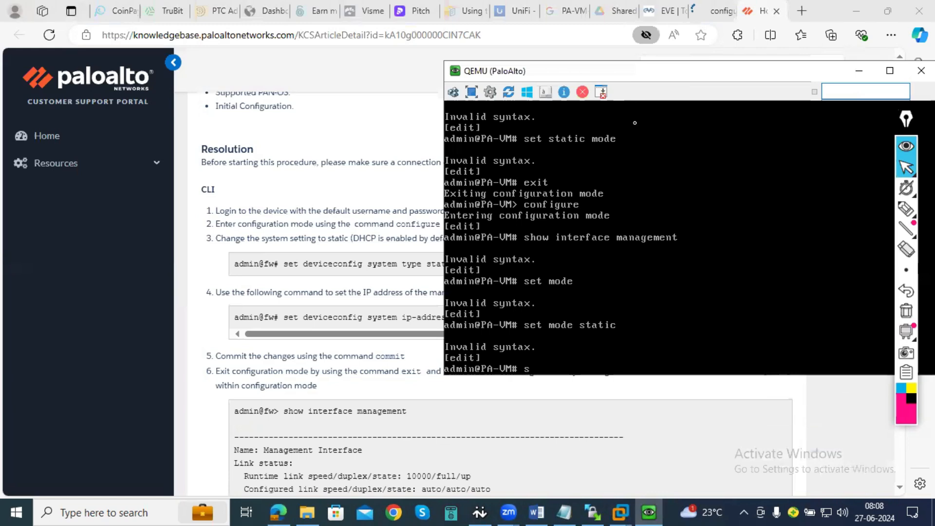
text(et deviceconfig)
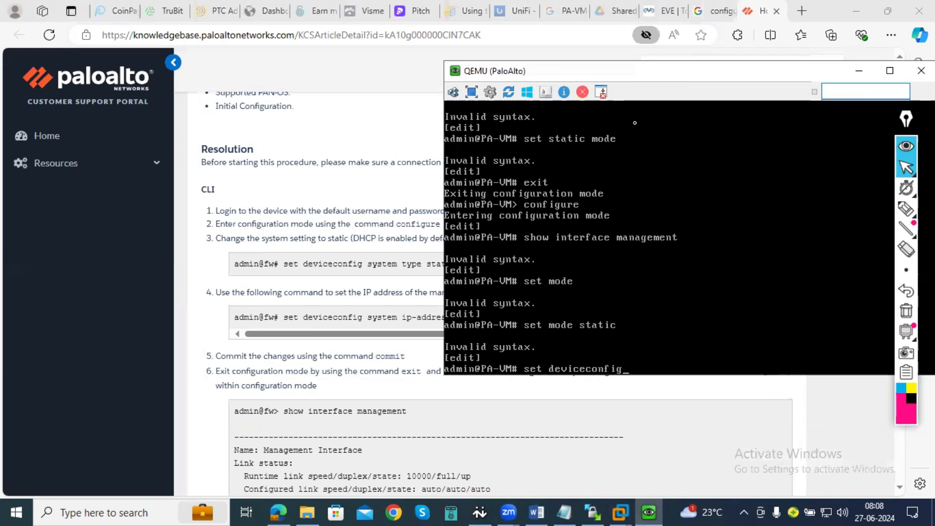
text( sys)
text(t)
text(em ty)
text(p)
text(e sta)
text(ti)
text(c)
key(Return)
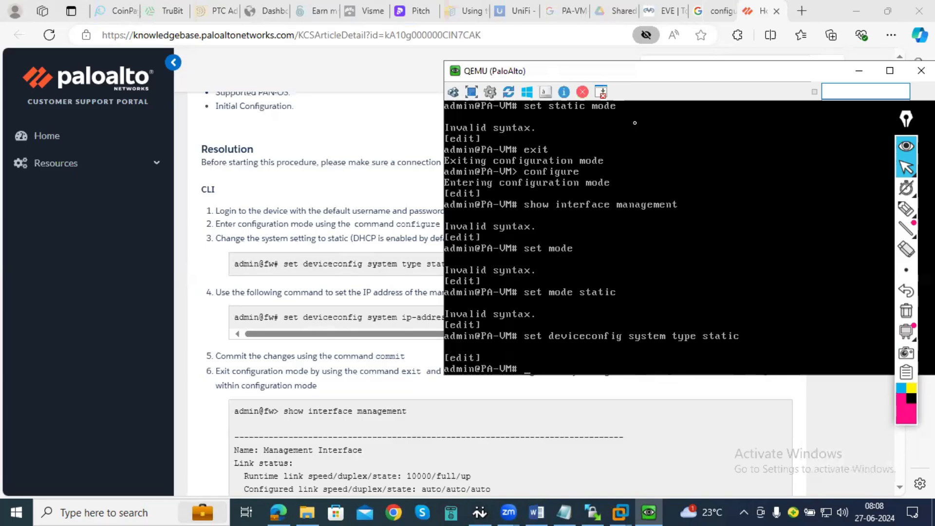
- Set the firewall's management address by running "set deviceconfig system ip-address 192.168.141.135 netmask 255.255.255.0"
text(set deviceconfig s)
text(yste)
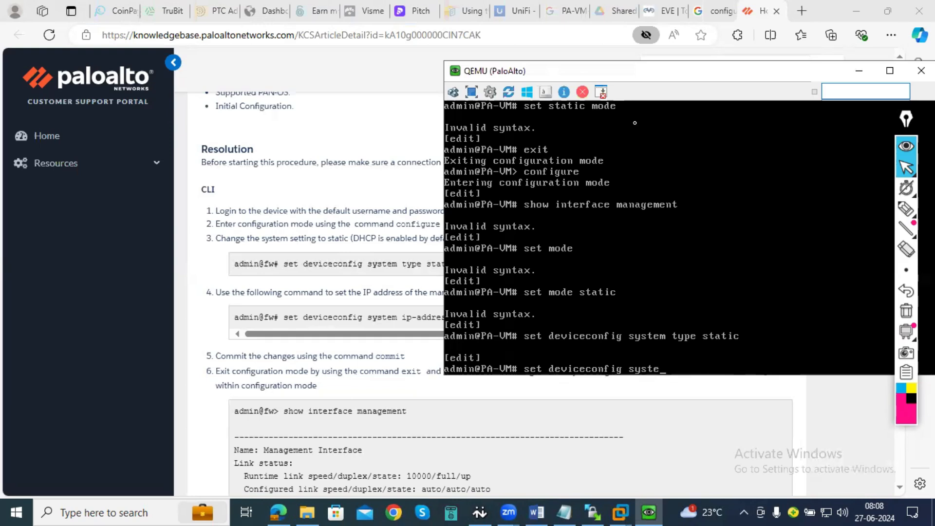
text(m ip-address)
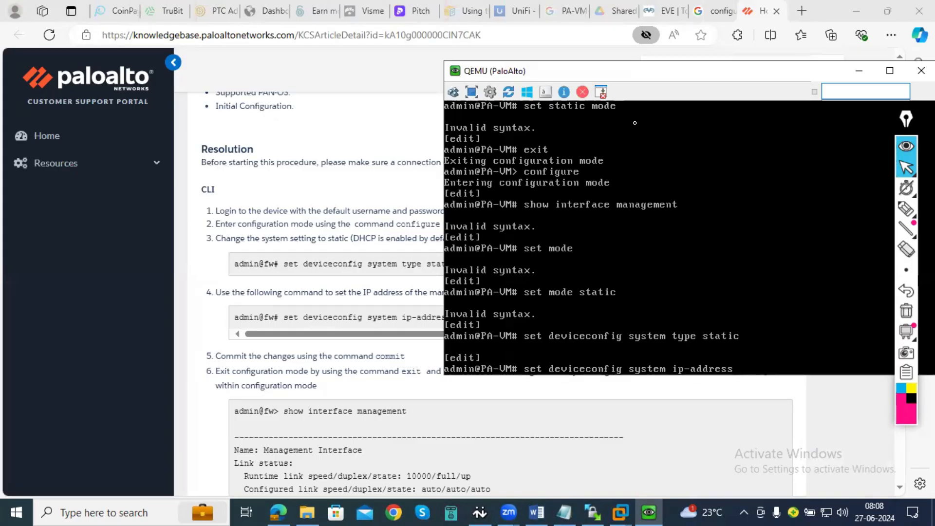
text( 192.168.141.135 netmas)
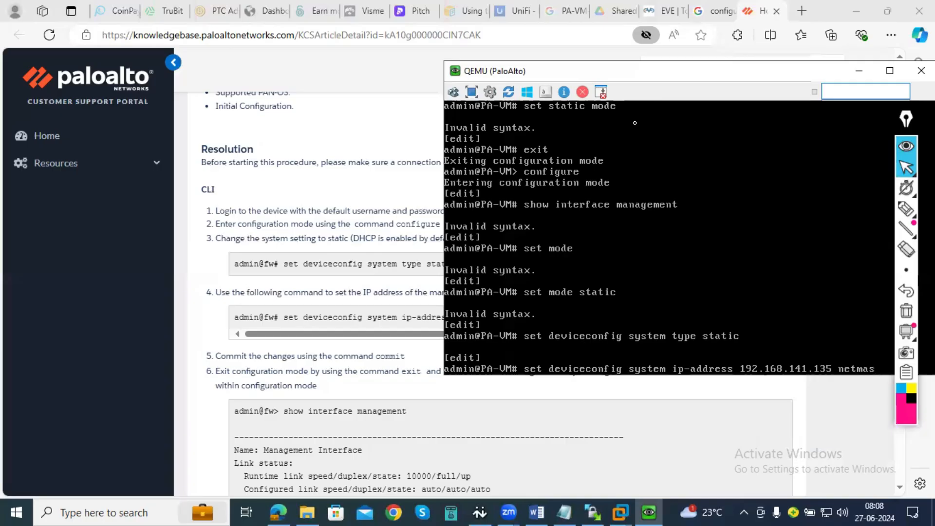
text(k 255.255.255.0)
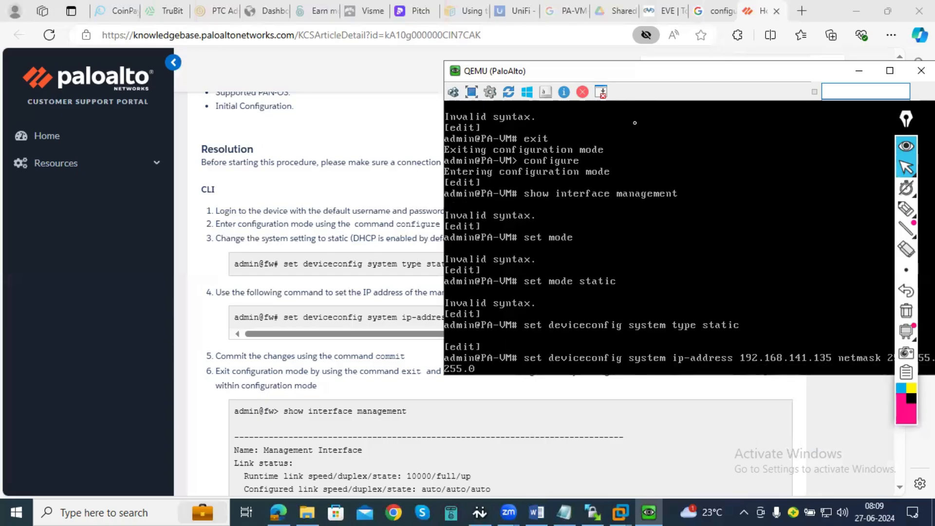
key(Return)
- Commit the firewall's configuration changes
text(c)
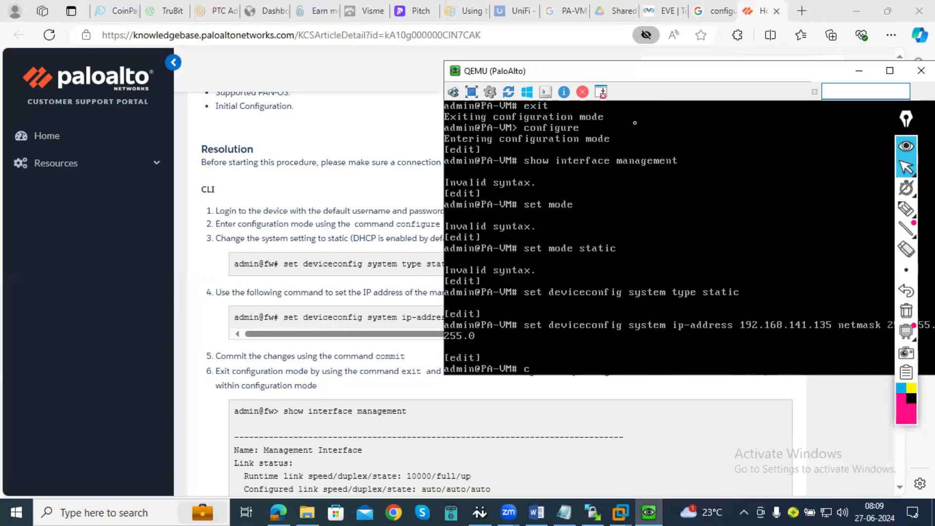
text(ommit)
key(Return)
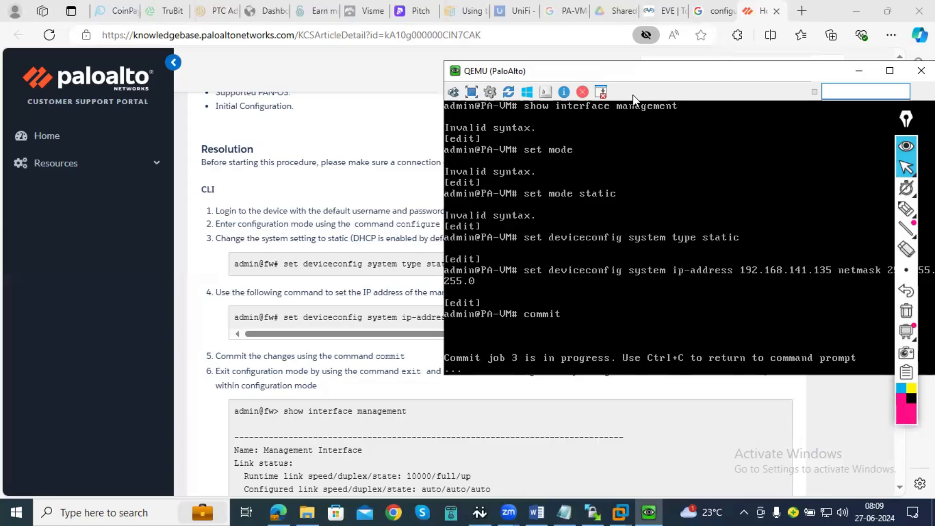
- Move the console aside, examine the article's management IP command syntax, and bring the PaloAlto console back into full view
drag(594, 72, 911, 164)
drag(563, 334, 412, 336)
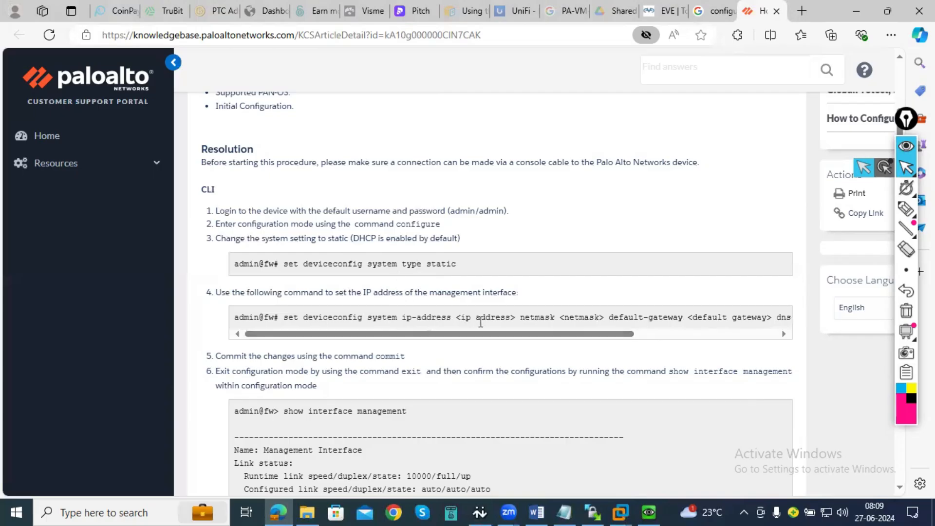
drag(239, 318, 594, 319)
click(511, 318)
drag(233, 321, 559, 319)
click(486, 320)
click(650, 511)
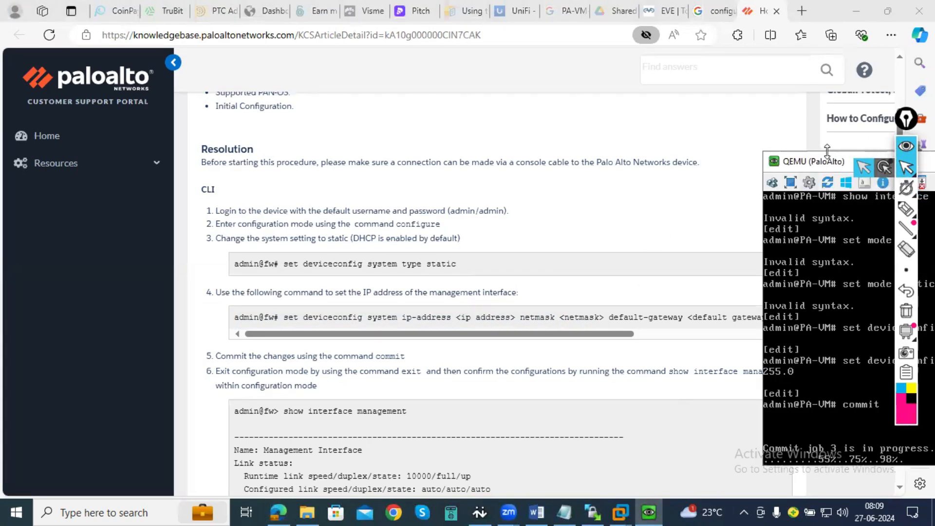
drag(829, 160, 371, 107)
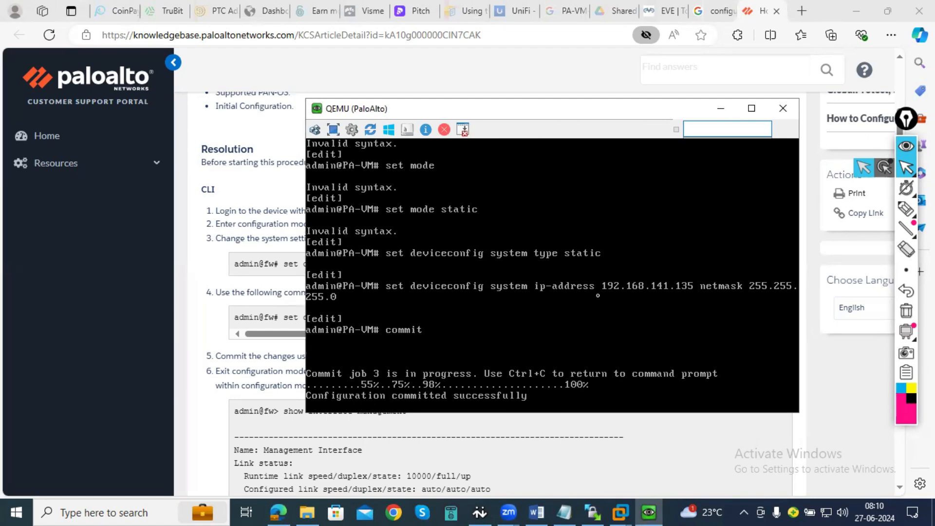
- Exit the firewall's configuration mode and run "show interface management" to verify the management interface settings
text(exit)
key(Return)
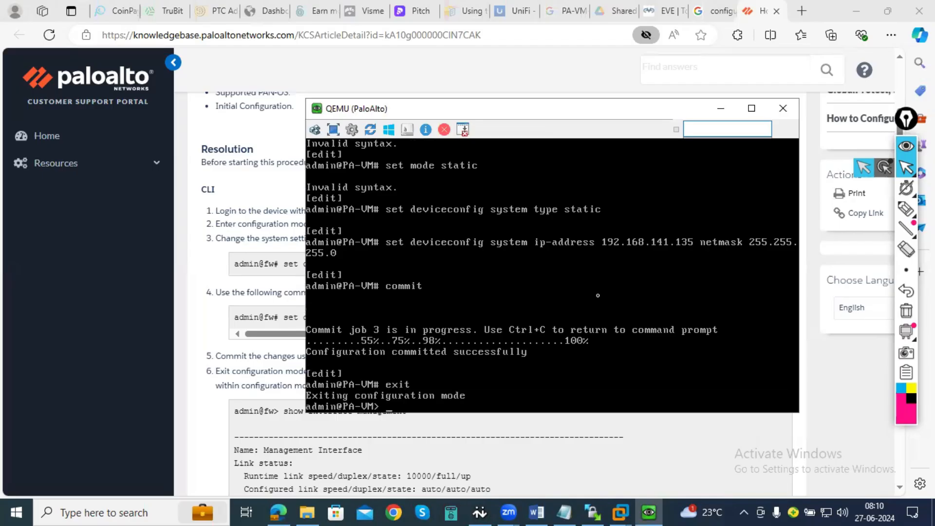
text(show inf)
text(erface management)
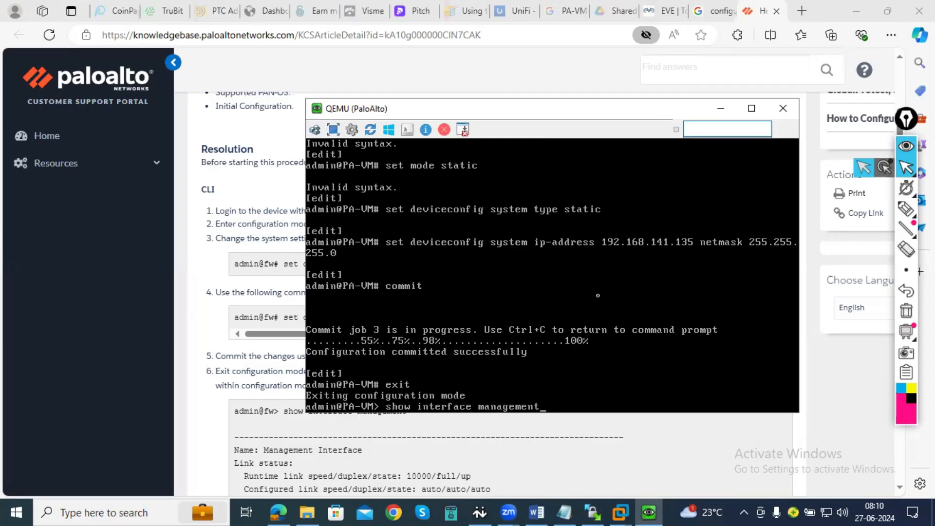
key(Return)
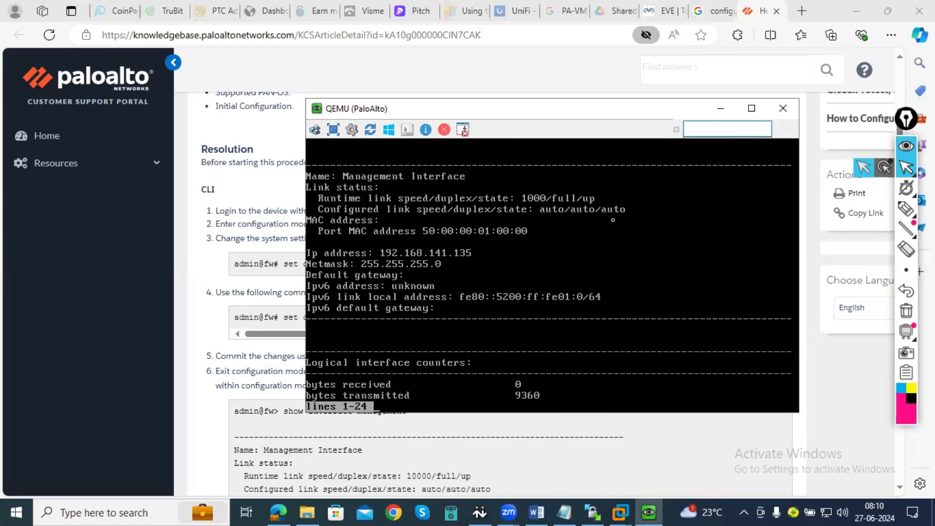
- Minimize the console and browse to the firewall's management IP address in a new browser tab
click(720, 108)
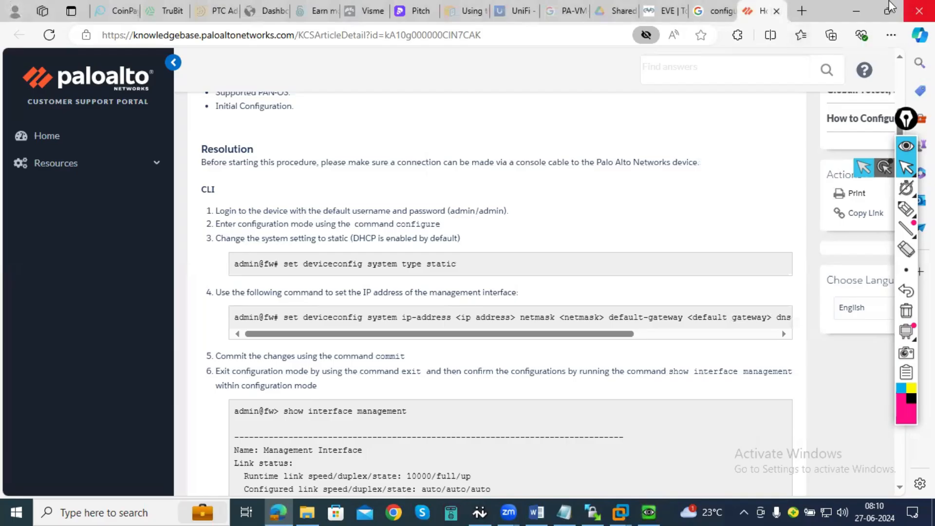
click(801, 11)
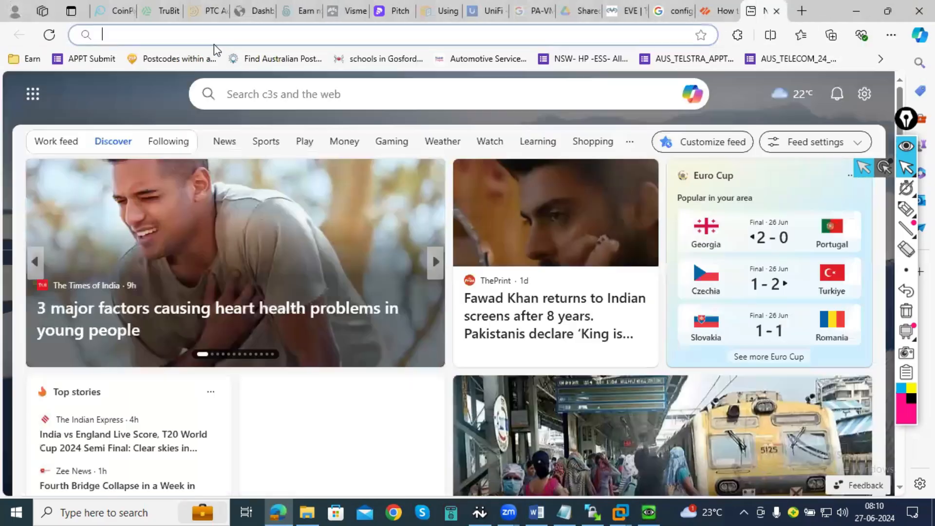
text(192)
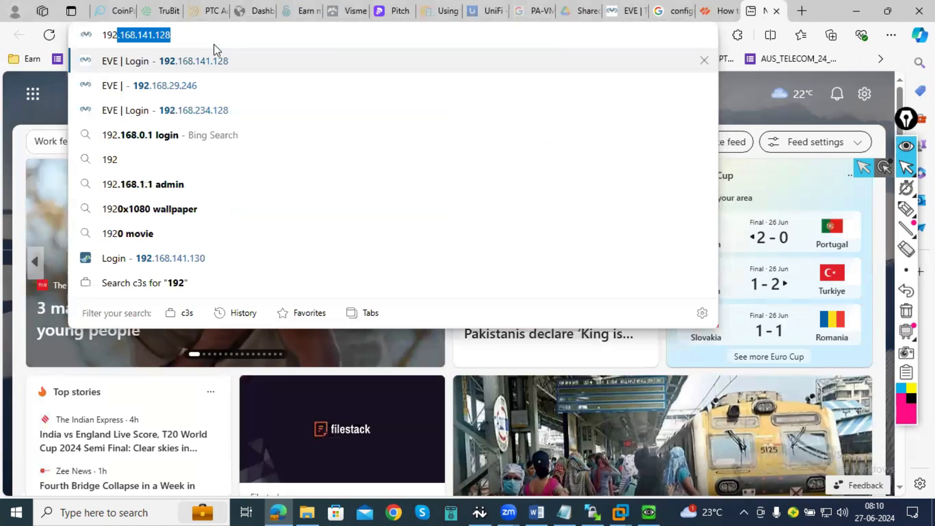
text(.168.141.128/legacy/)
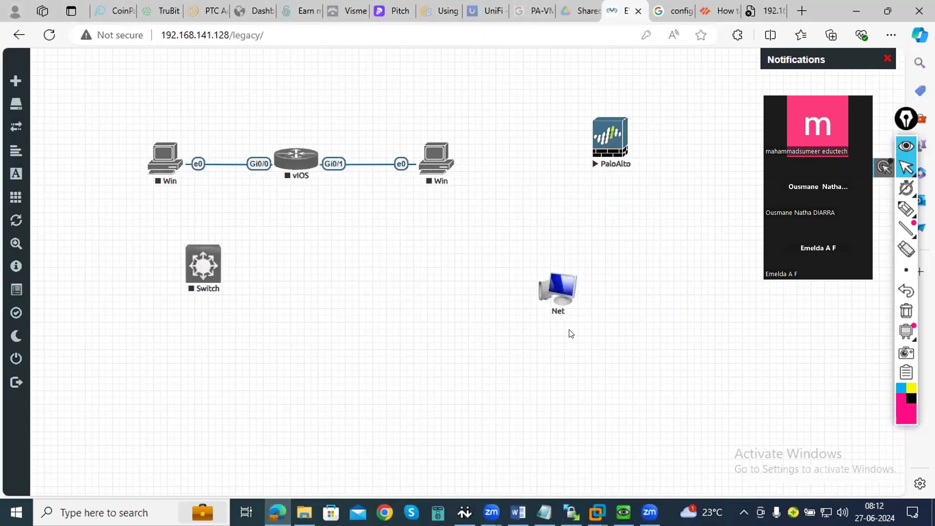
- Change and save the Net network's type in the EVE-NG lab, and try to connect Net to the PaloAlto node
drag(562, 286, 621, 140)
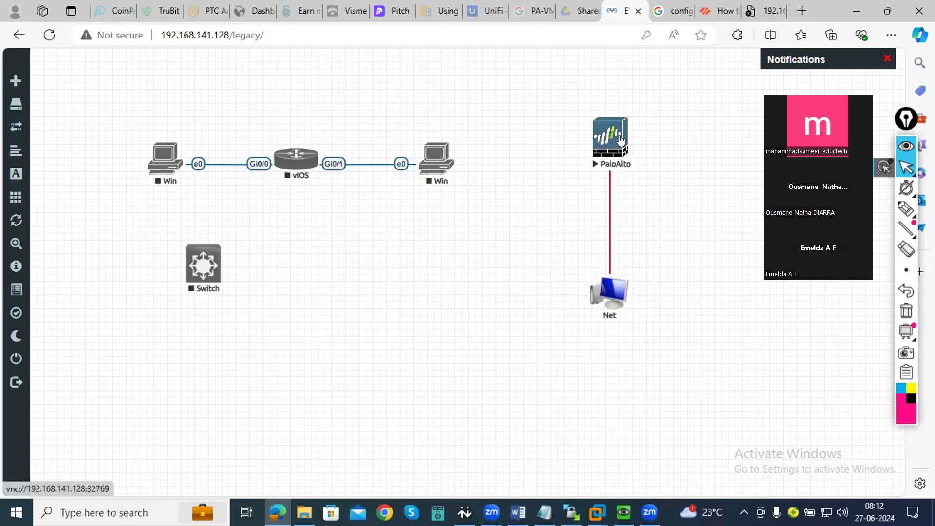
right_click(612, 289)
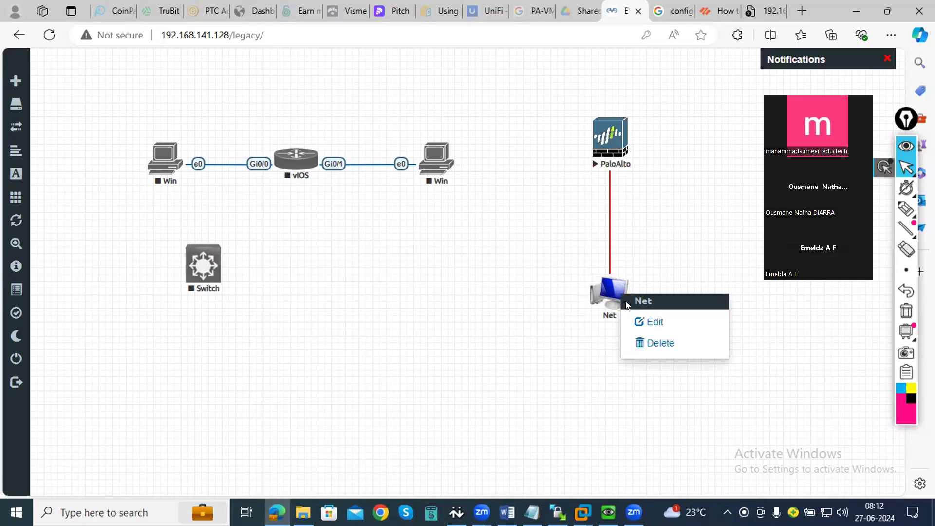
click(641, 323)
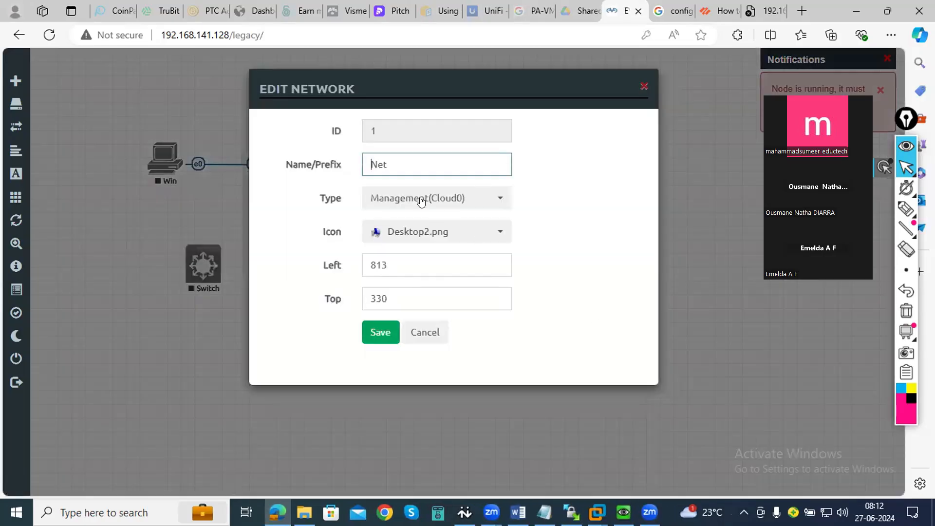
click(421, 199)
click(402, 272)
click(388, 330)
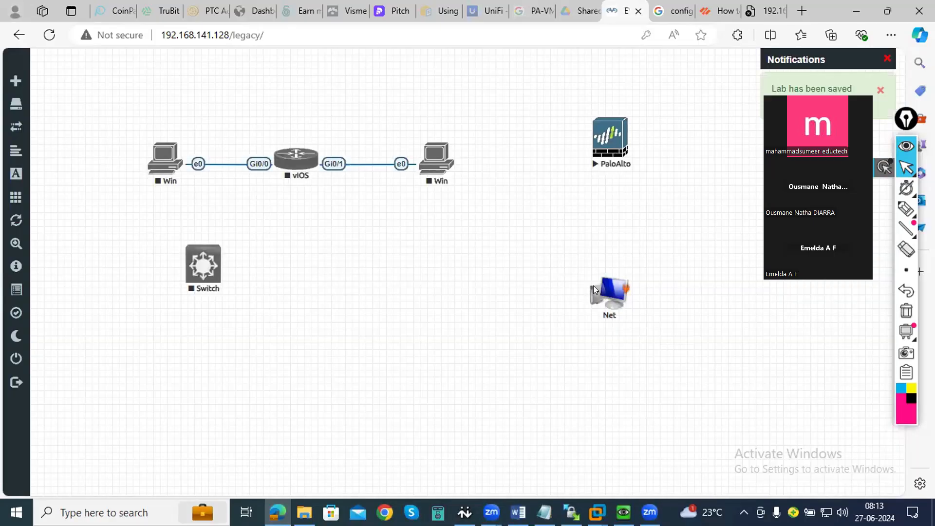
drag(626, 286, 618, 137)
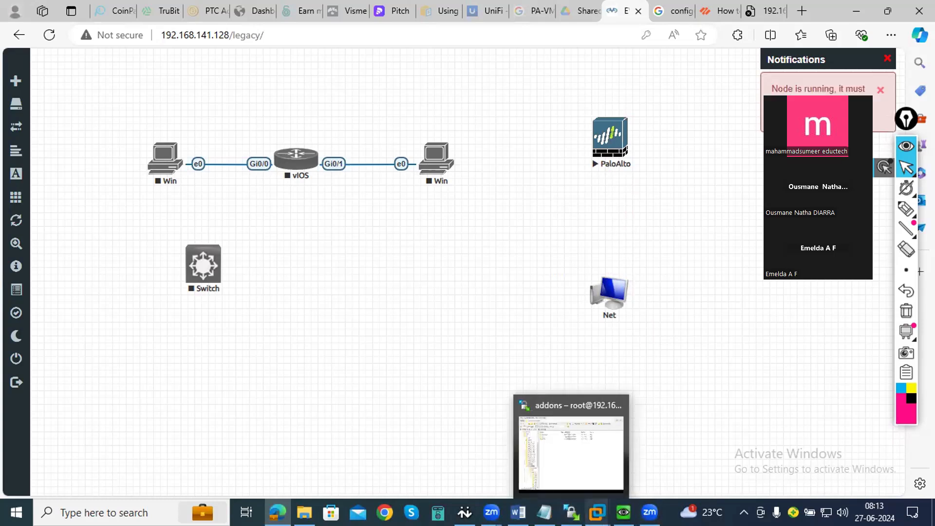
- Switch to VMware Workstation to check the EVE-Ng virtual machine's console, and return to the EVE-NG lab topology
mouse_move(597, 512)
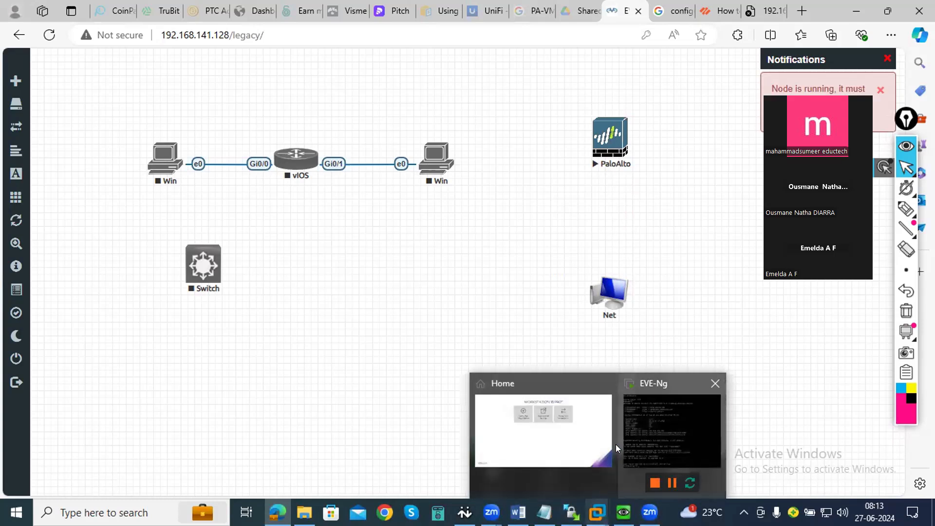
click(642, 428)
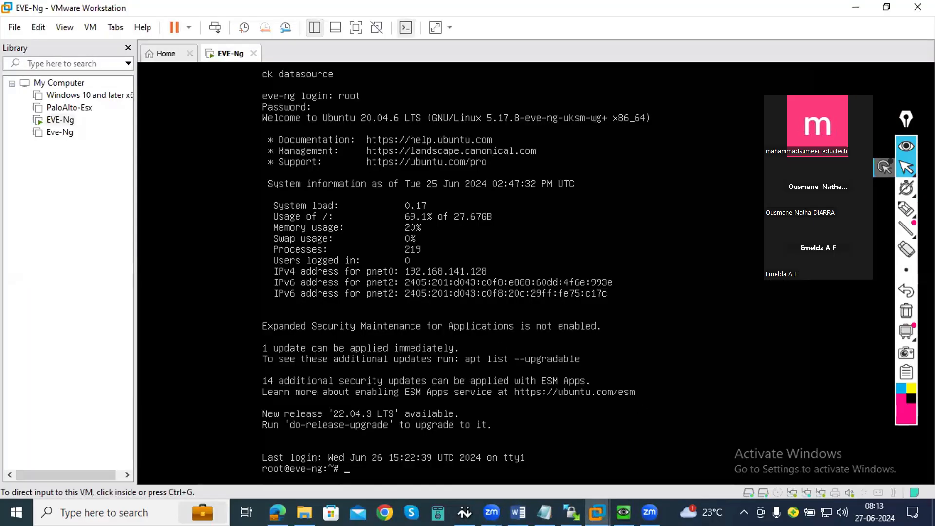
click(856, 8)
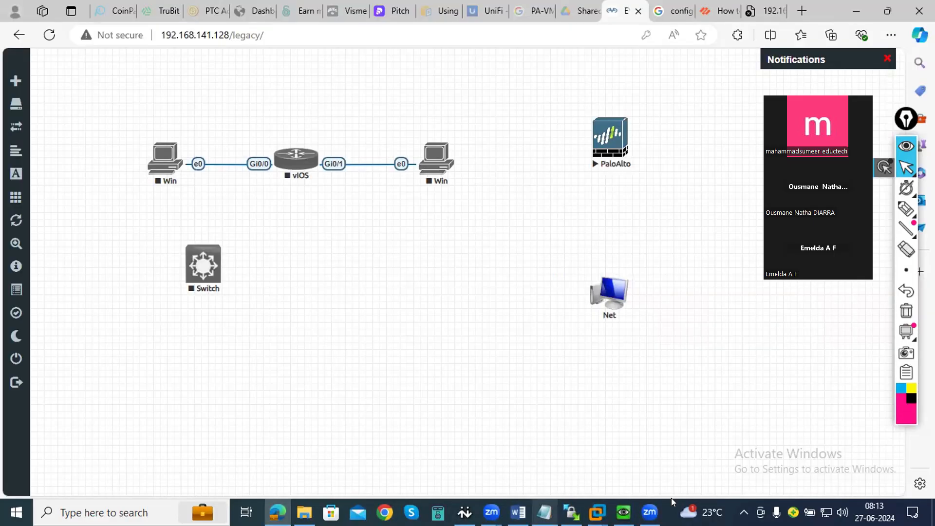
mouse_move(649, 512)
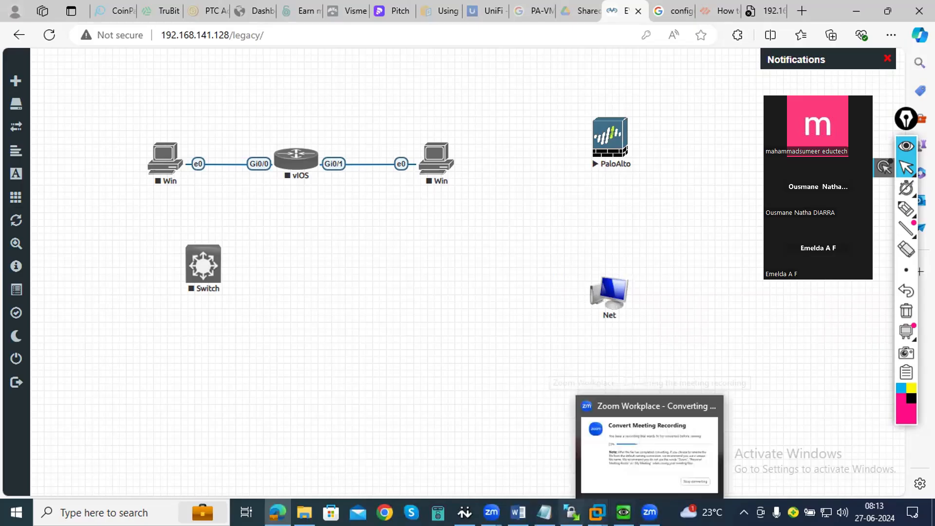
mouse_move(596, 512)
click(642, 446)
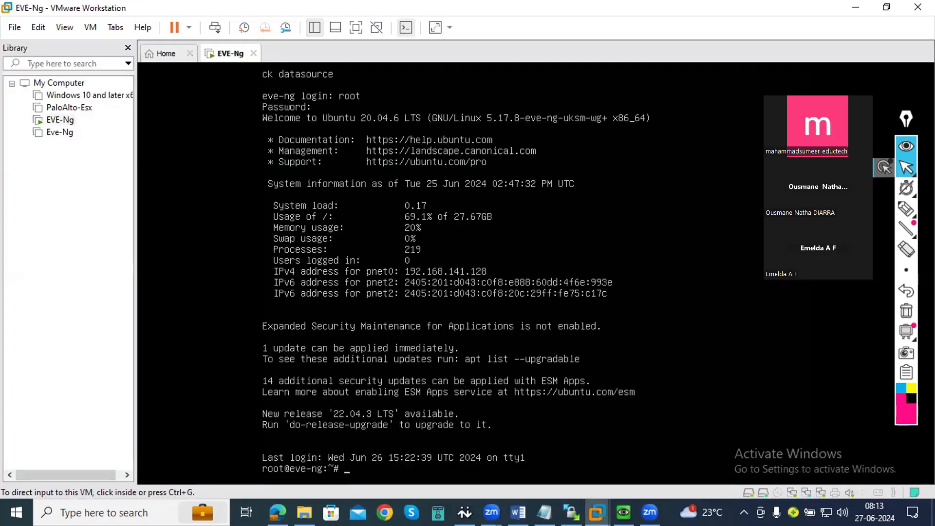
click(856, 8)
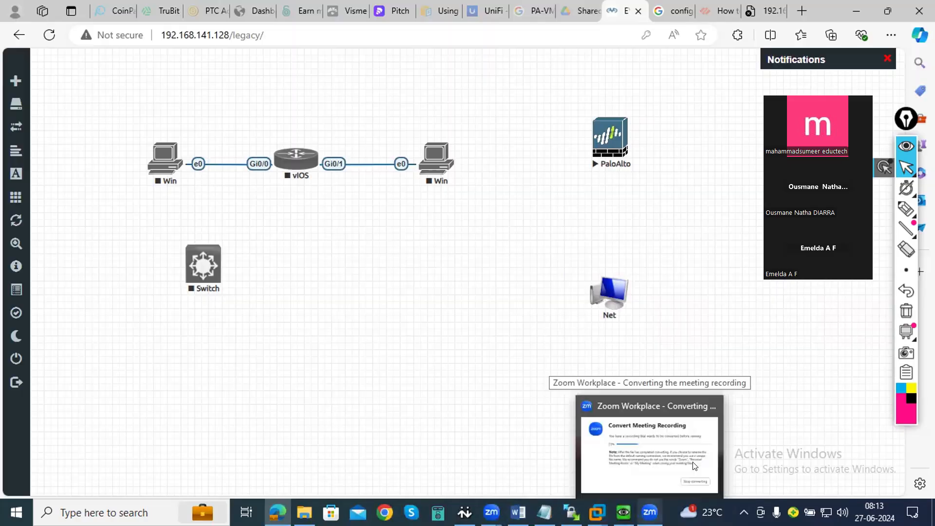
mouse_move(571, 512)
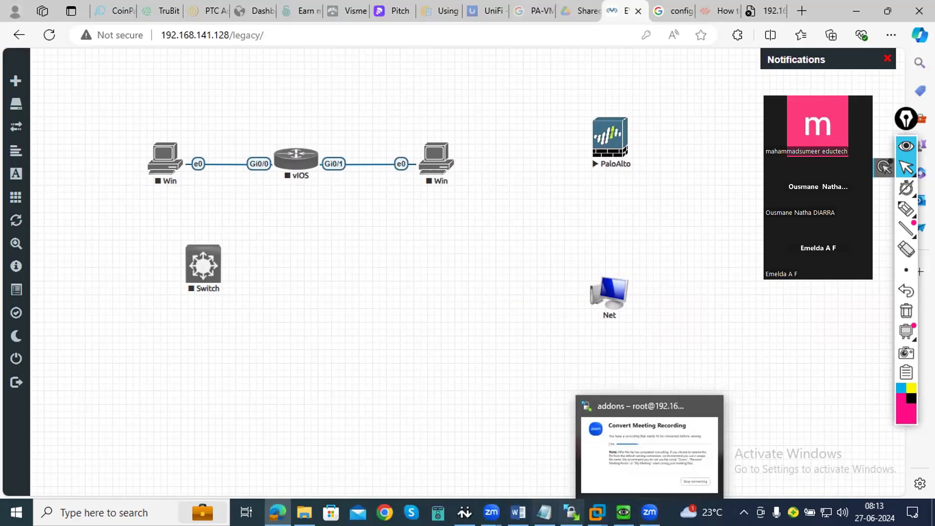
- Switch to the QEMU PaloAlto console, stop the running ping, and exit the firewall session
click(623, 513)
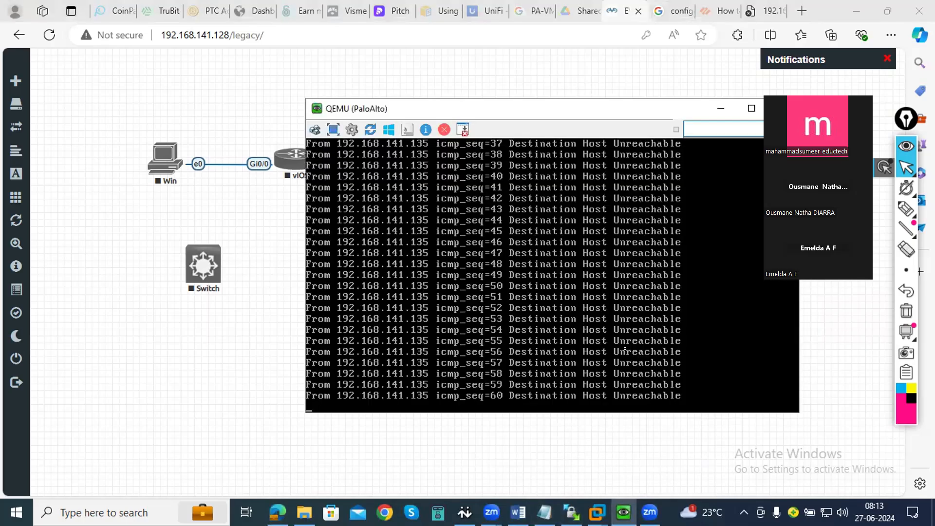
key(ctrl+c)
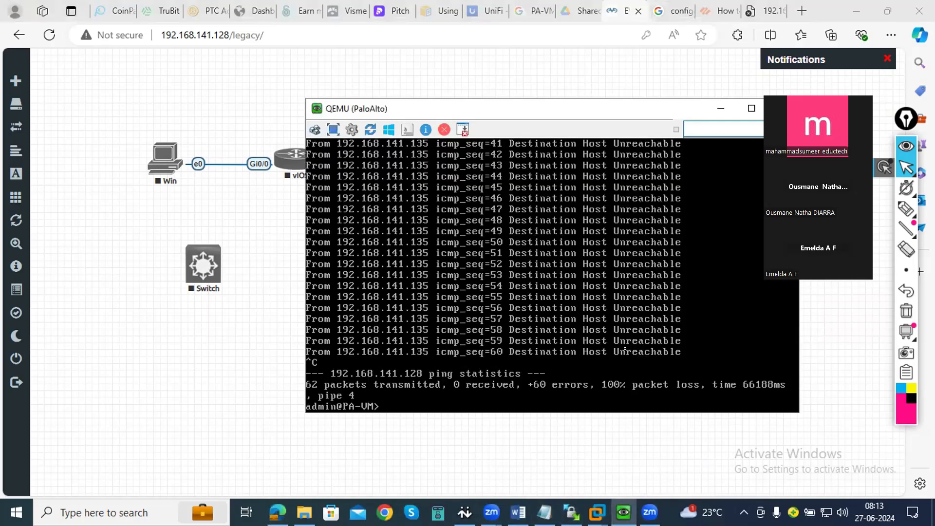
text(exit)
key(Return)
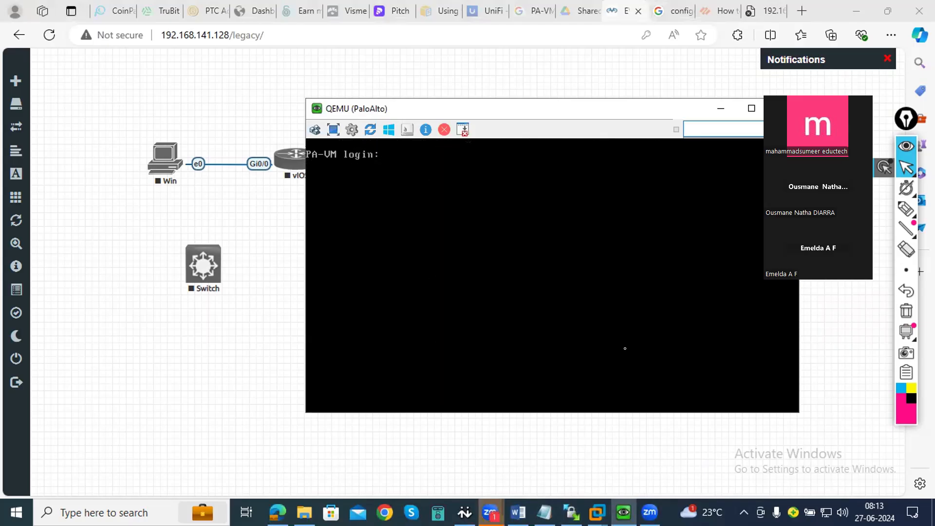
- Log in to the firewall again as admin with the account password
text(admi)
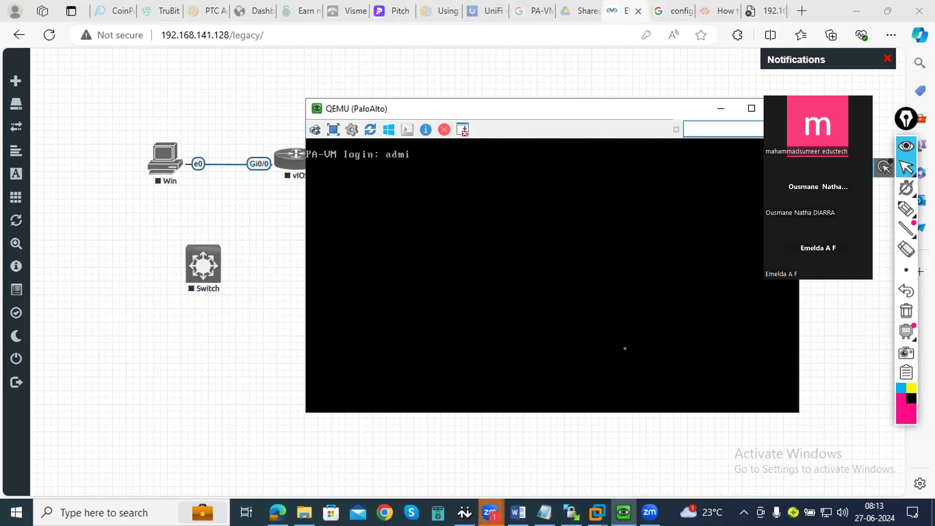
text(n)
key(Return)
key(Return)
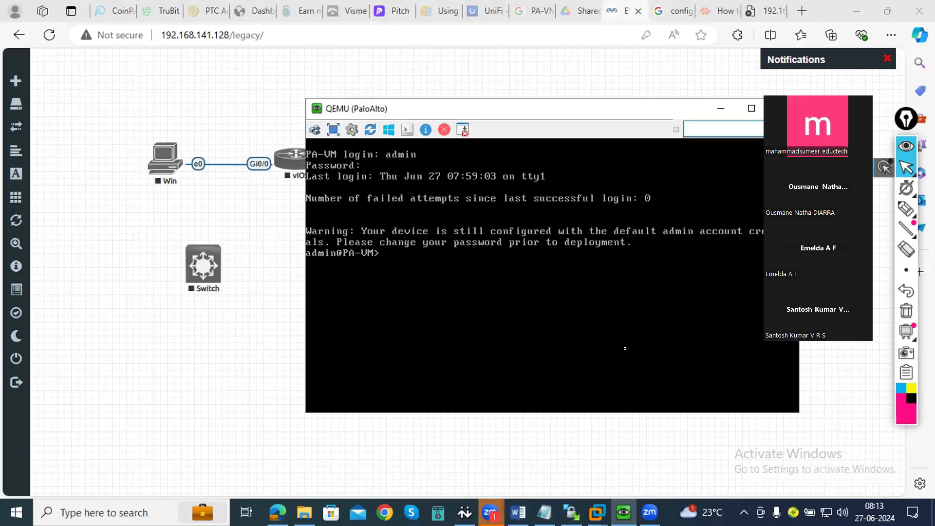
- Ping host 192.168.141.128 from the firewall command line, move the console window clear of the overlay, and stop the ping
text(ping host 192)
text(.168.)
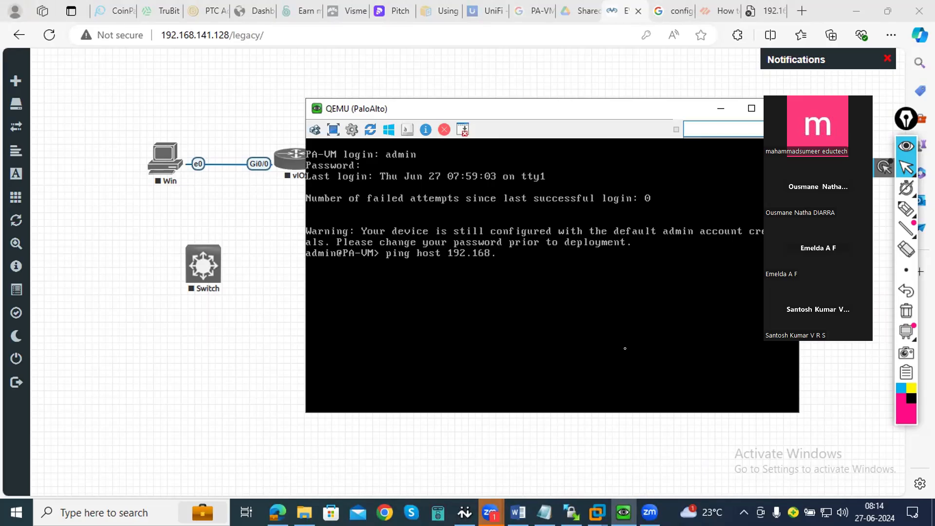
text(14)
text(1.)
text(12)
text(8)
key(Return)
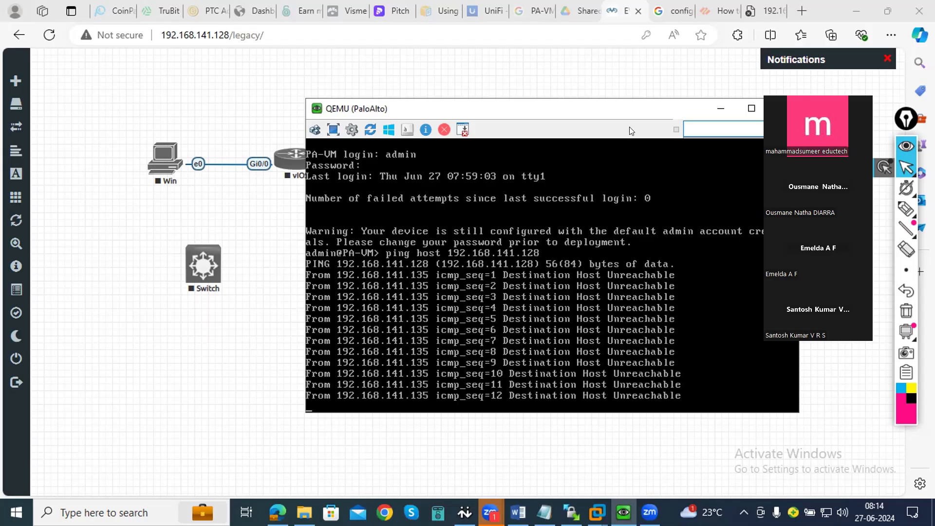
drag(638, 109, 524, 109)
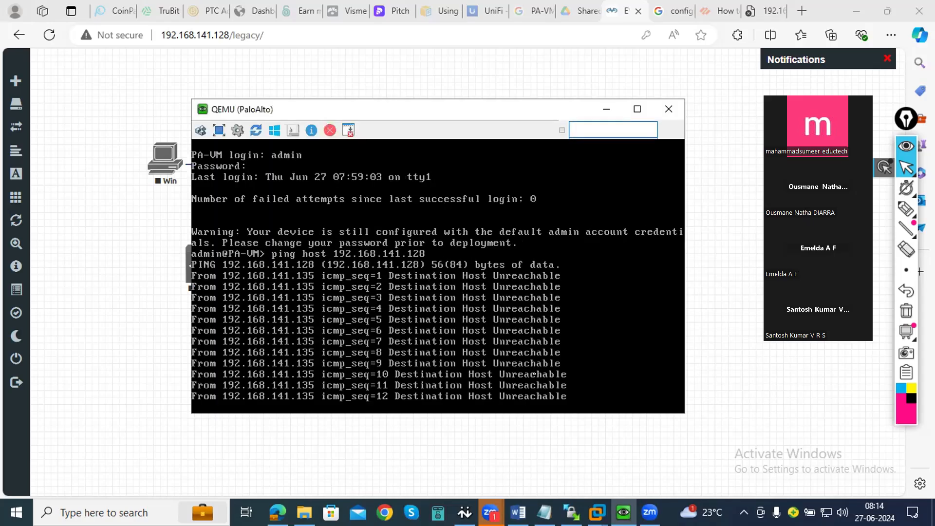
key(ctrl+c)
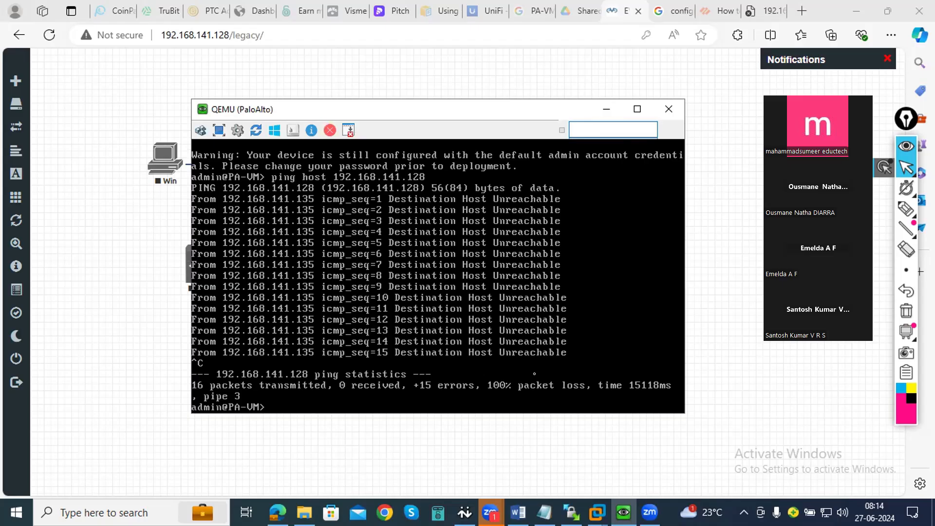
- Minimize the firewall console and reload the 192.168.141.135 management page in the browser
click(607, 108)
click(760, 12)
click(49, 35)
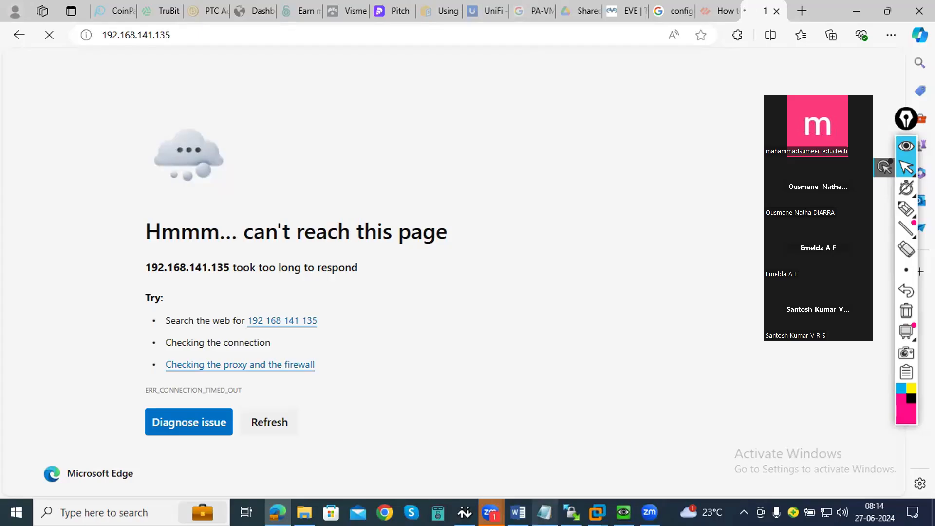
click(491, 512)
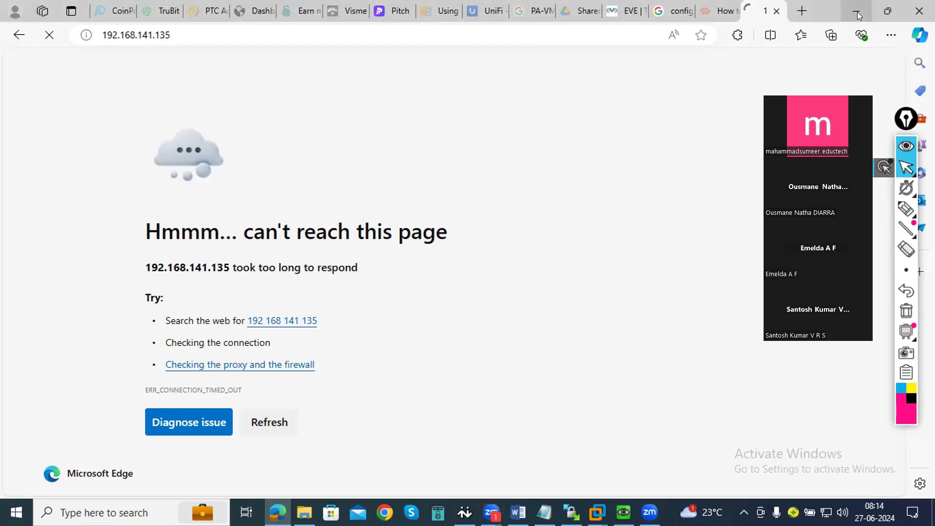
click(725, 17)
click(767, 14)
- Switch to VMware Workstation, open the EVE-Ng virtual machine's settings, and set Network Adapter to Bridged
click(846, 14)
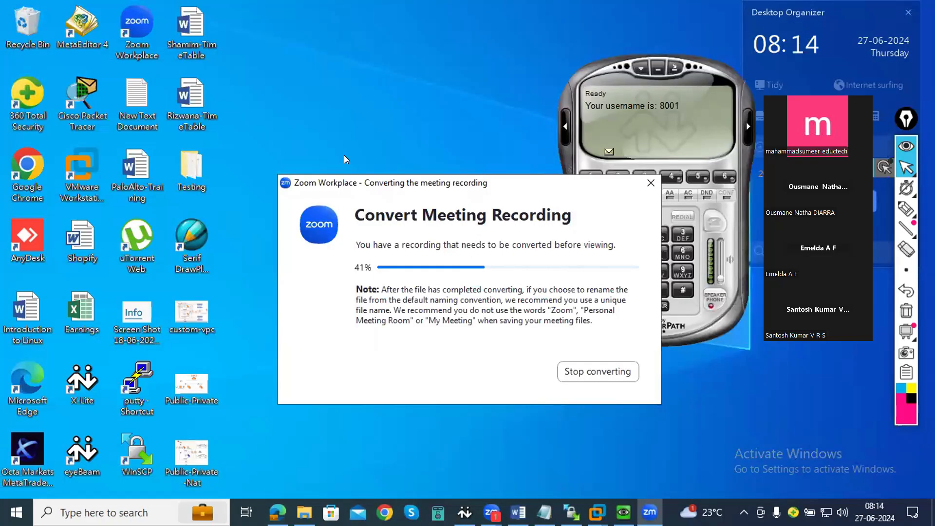
click(597, 512)
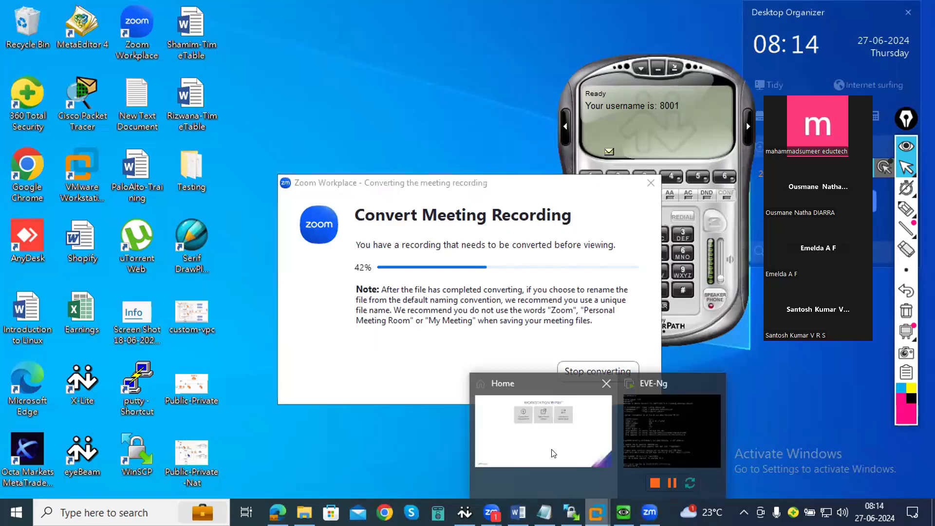
click(553, 454)
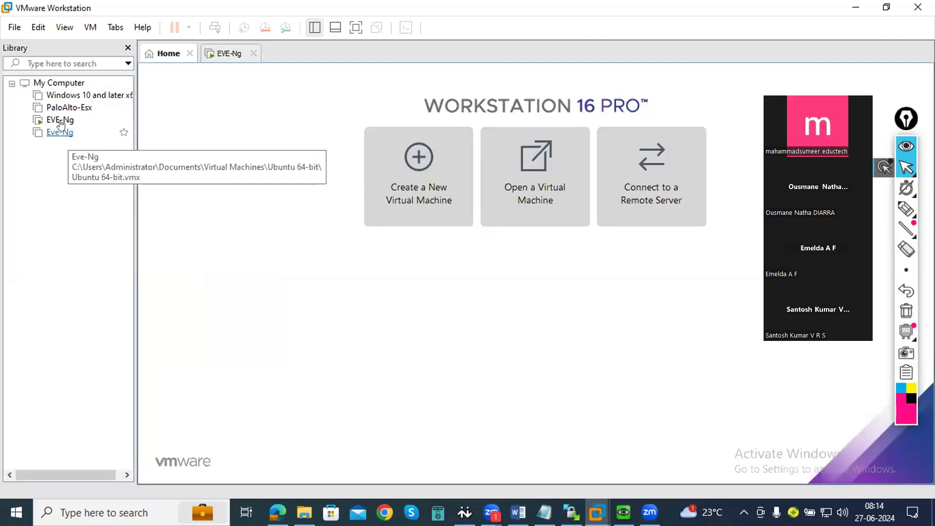
right_click(61, 123)
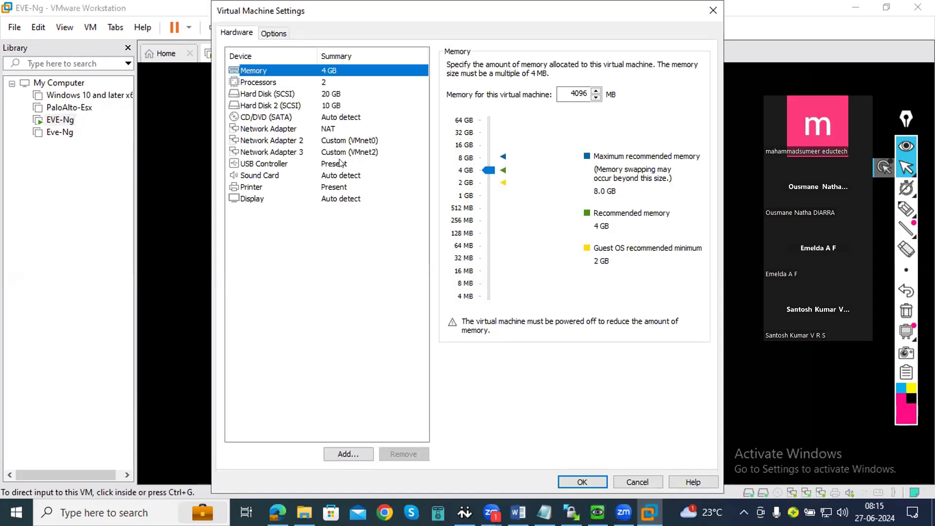
click(302, 129)
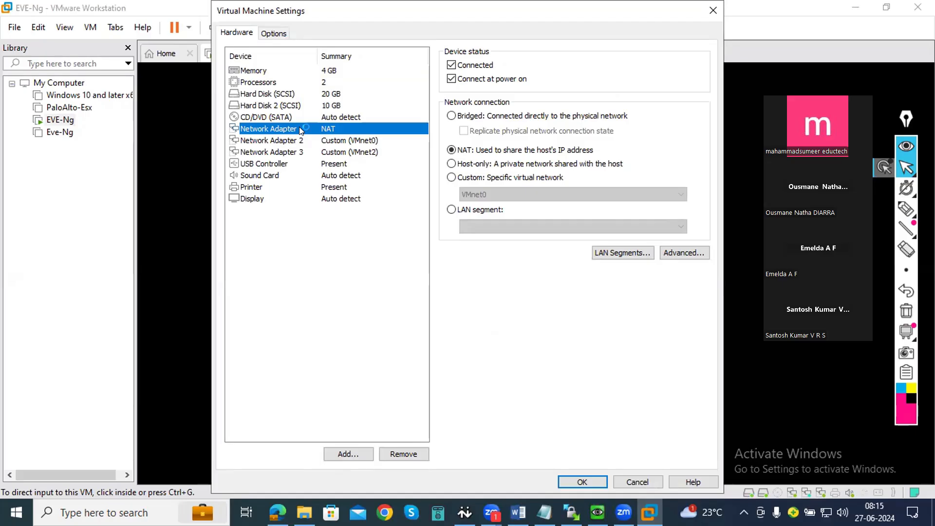
click(451, 116)
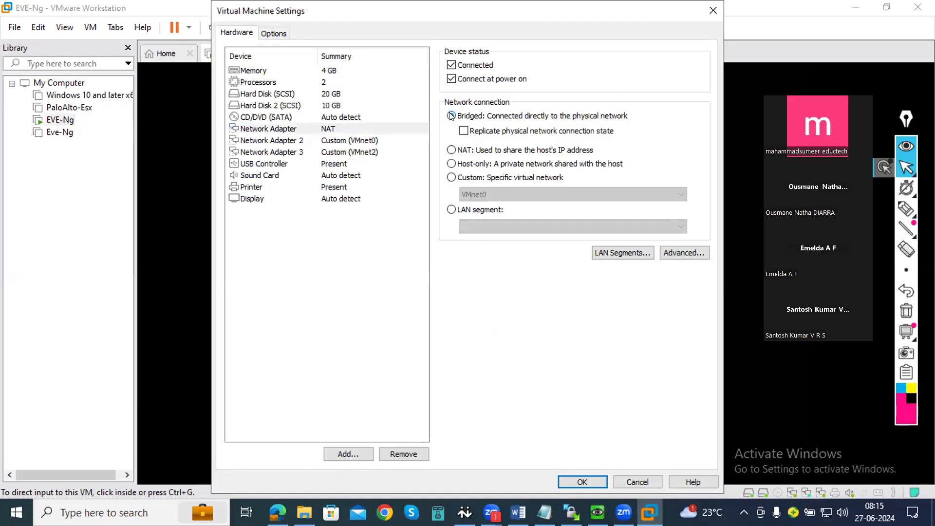
- Set Network Adapter 2 to Bridged, review Network Adapter 3's custom network, and apply the virtual machine settings
click(343, 145)
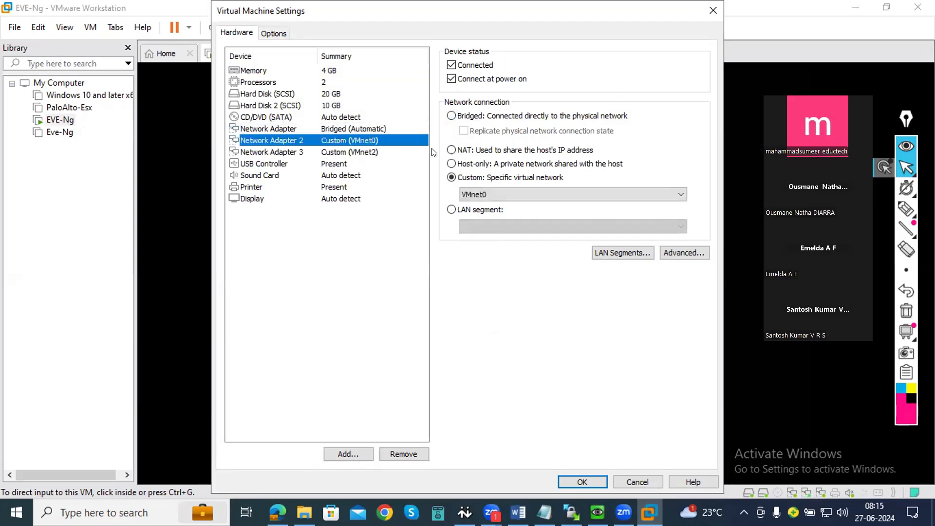
click(451, 116)
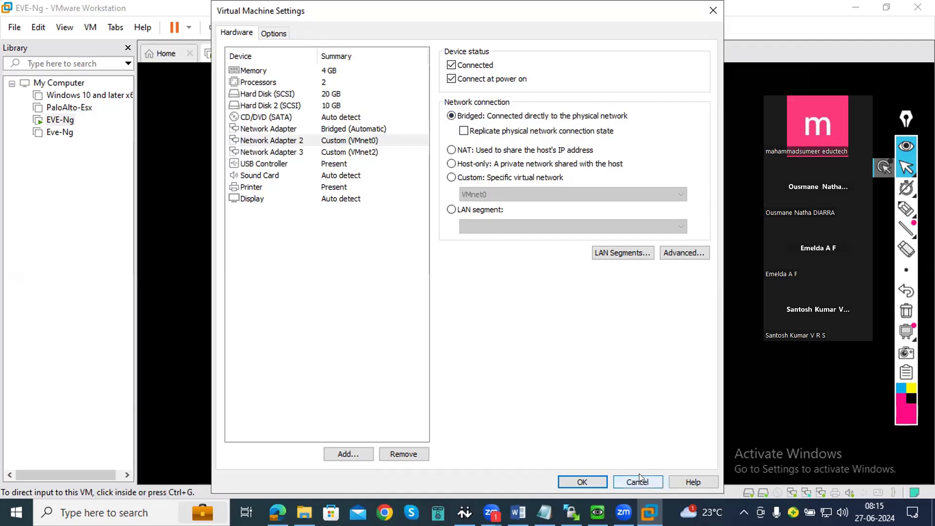
click(354, 151)
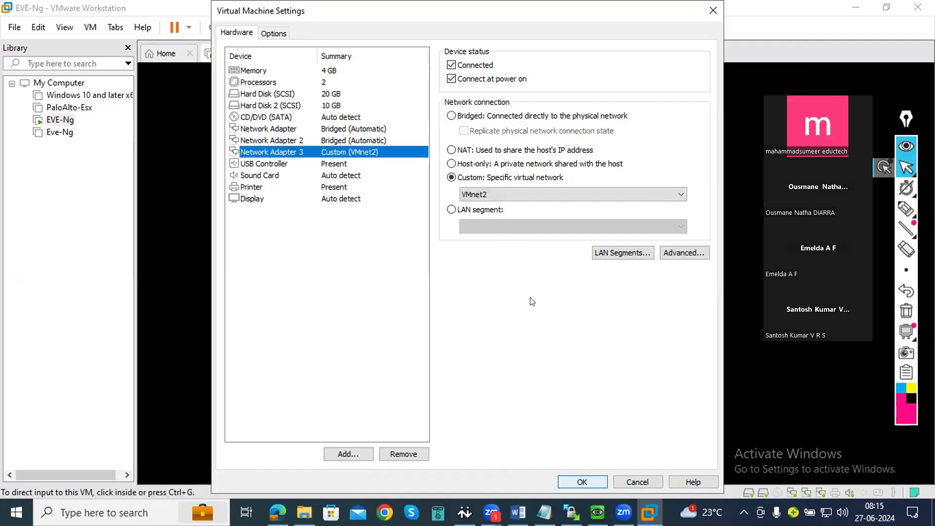
click(499, 194)
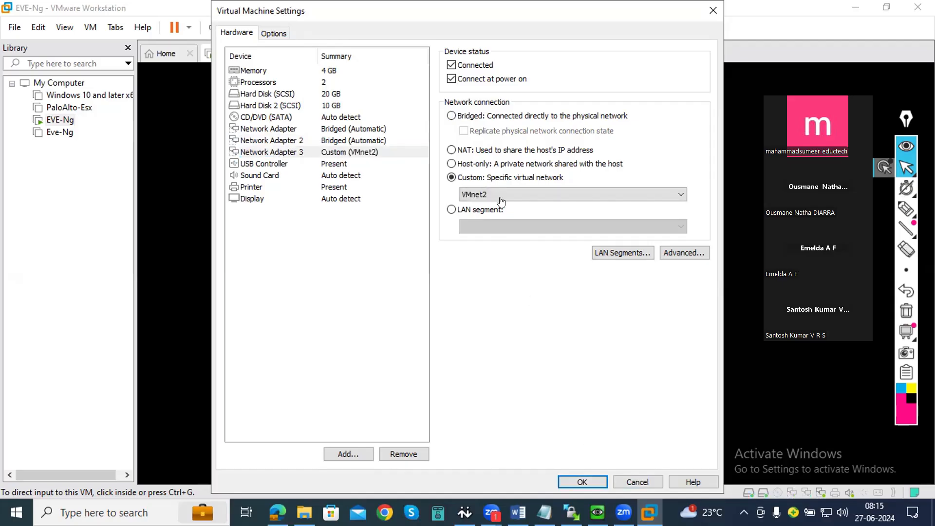
key(Return)
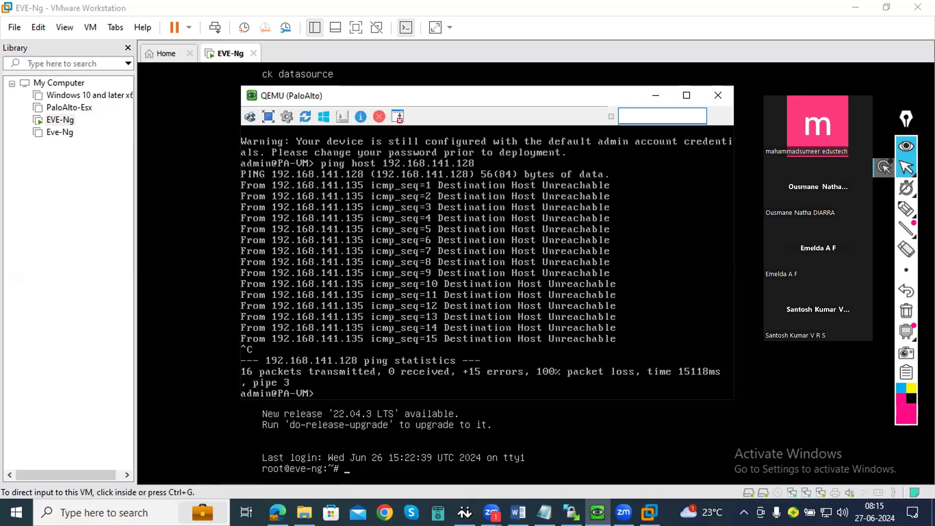
- Minimize VMware Workstation, move the QEMU PaloAlto console aside, and close its disconnected session
click(859, 7)
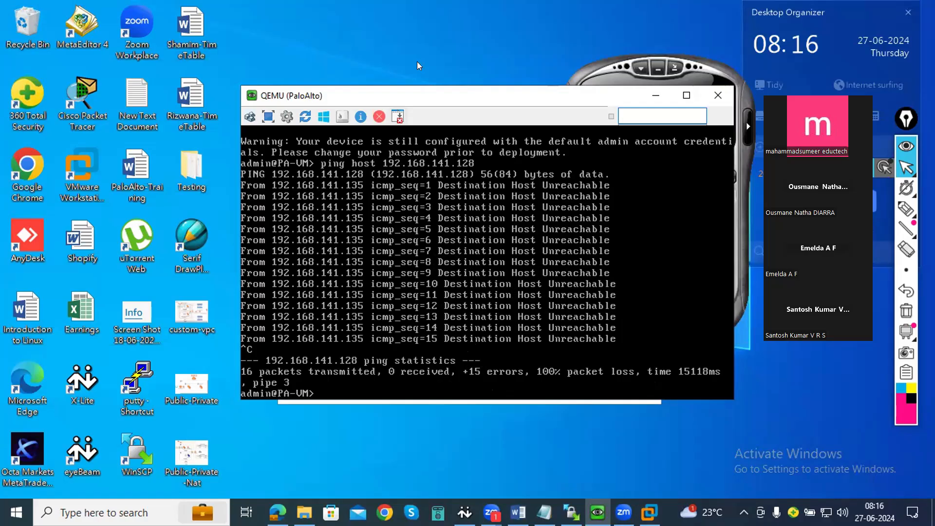
drag(506, 96, 525, 53)
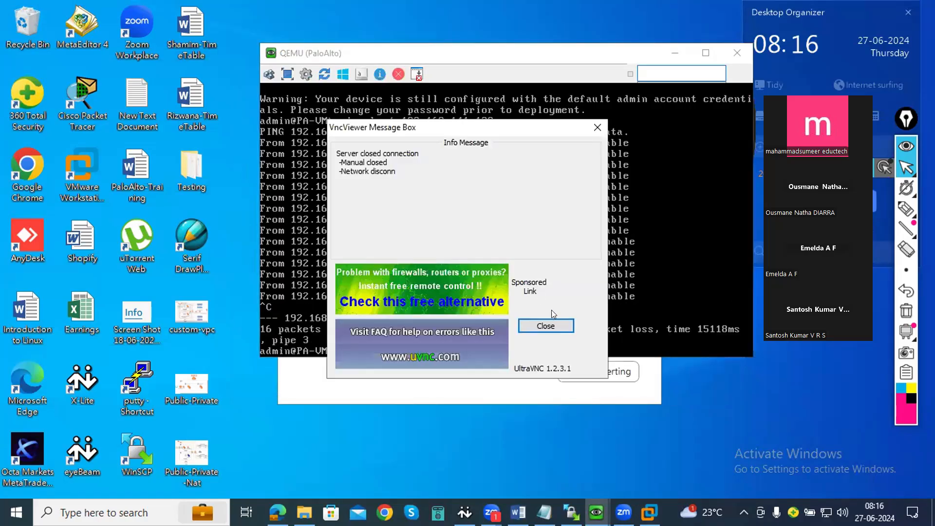
click(542, 324)
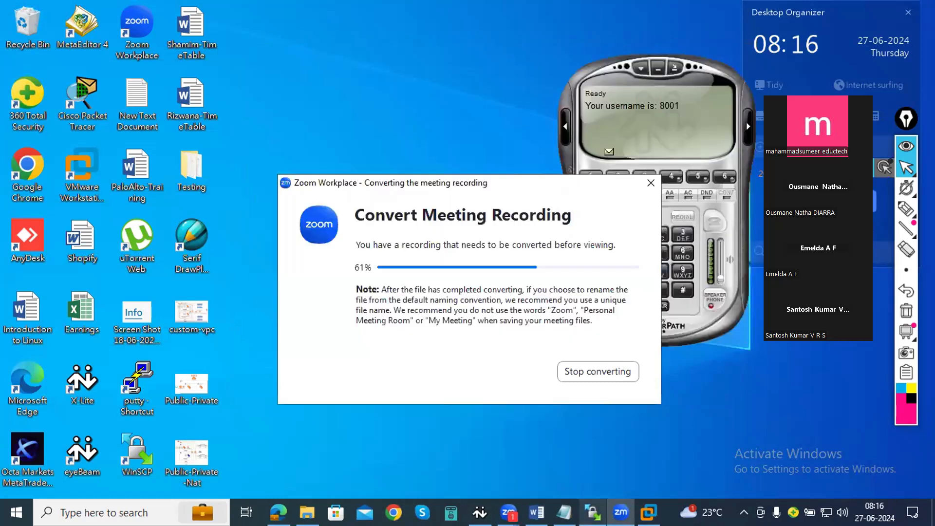
- Return to the EVE-NG lab topology in the browser and try to connect the Net network to the PaloAlto node
click(648, 512)
click(648, 512)
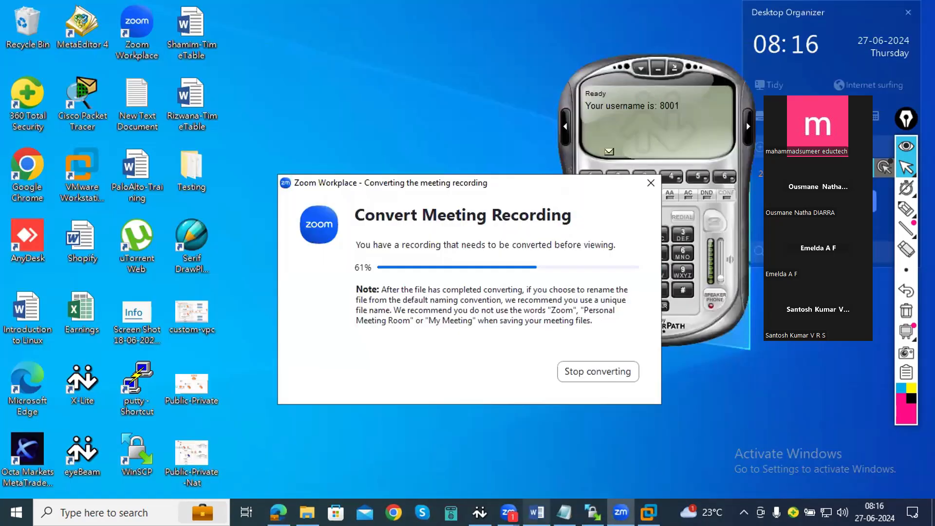
click(278, 512)
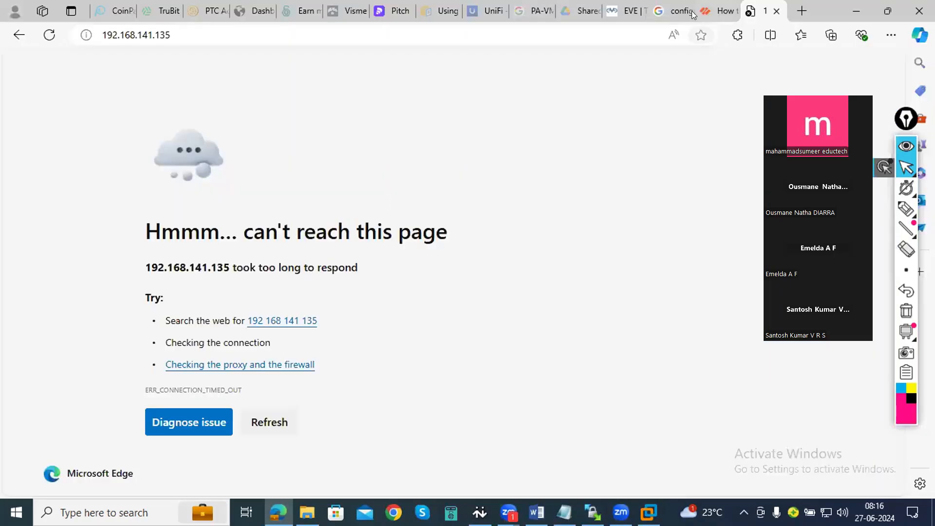
click(642, 11)
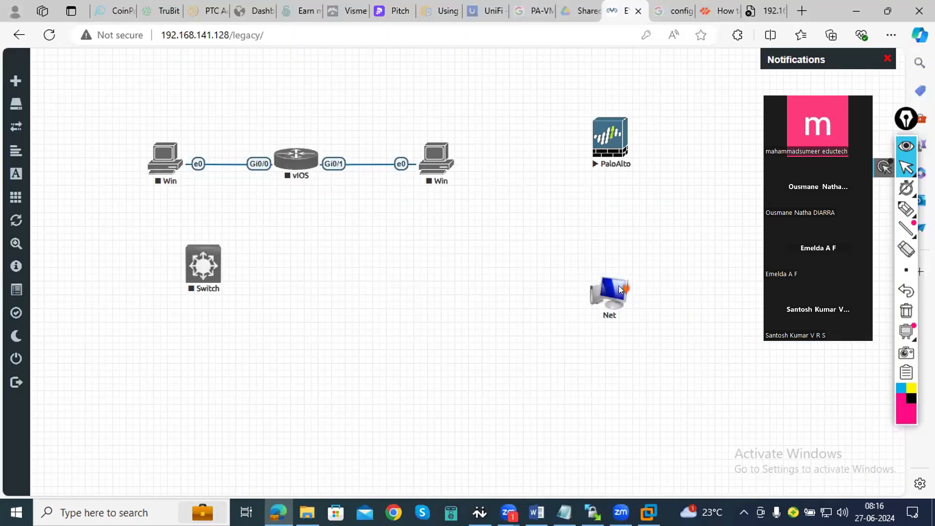
drag(621, 291, 619, 187)
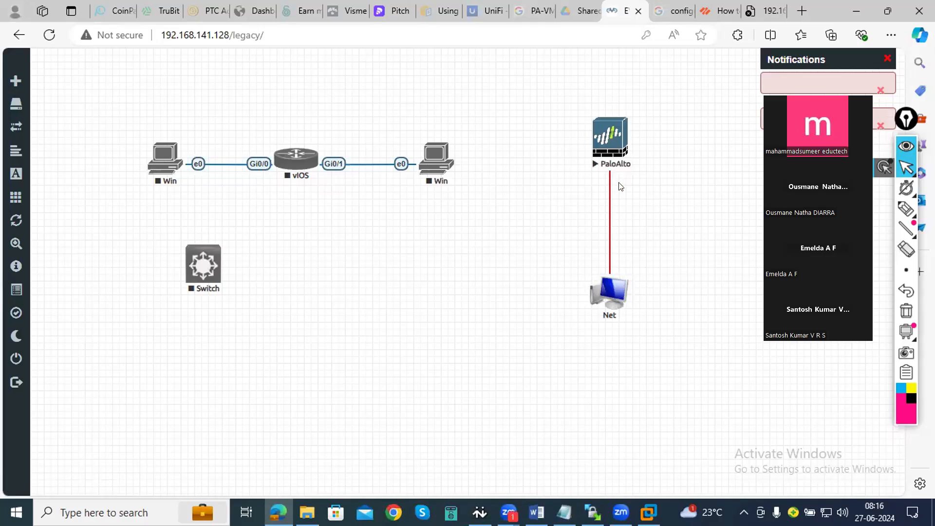
- Try to open the PaloAlto node's VNC console, switch to VMware Workstation, and cancel the VNC connection
click(511, 119)
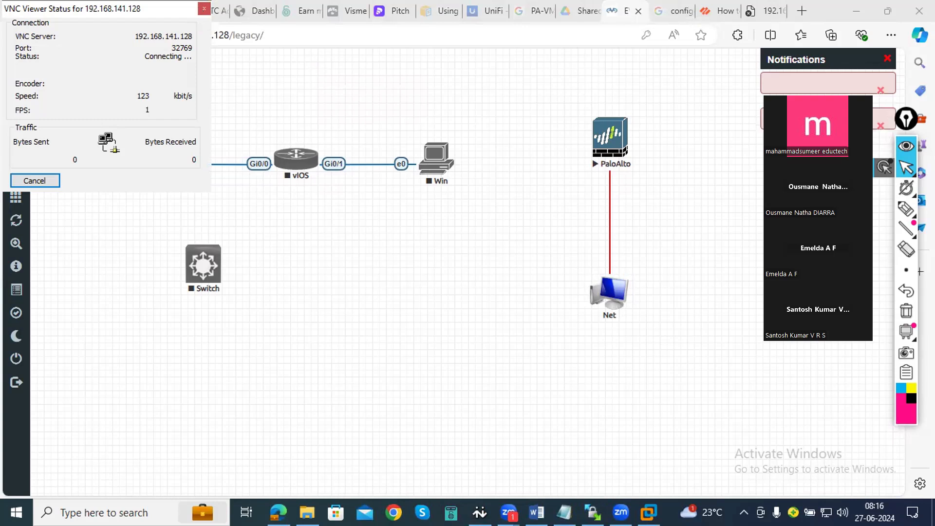
click(649, 512)
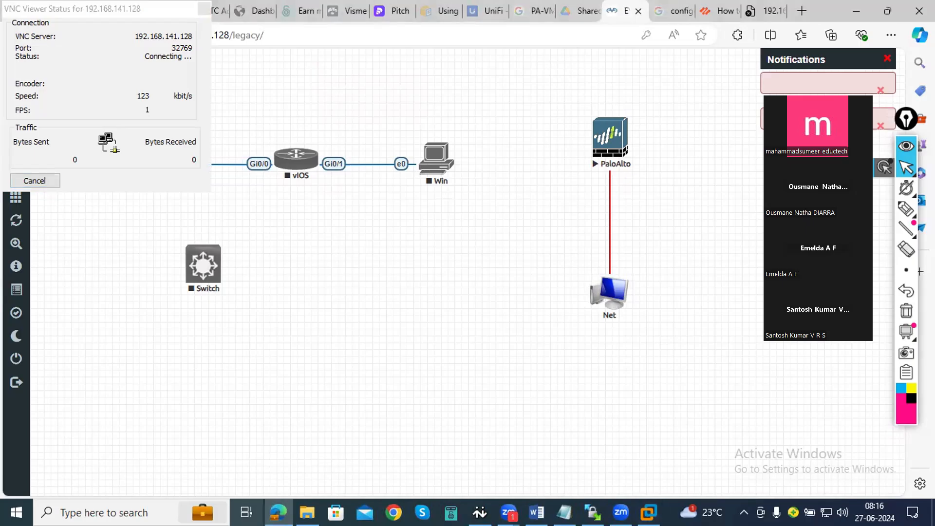
mouse_move(307, 512)
mouse_move(278, 513)
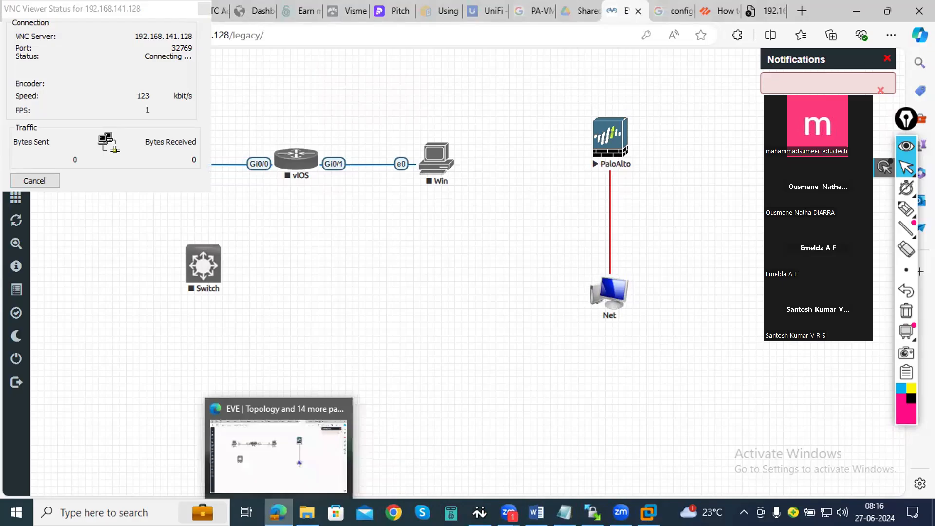
click(621, 513)
click(648, 472)
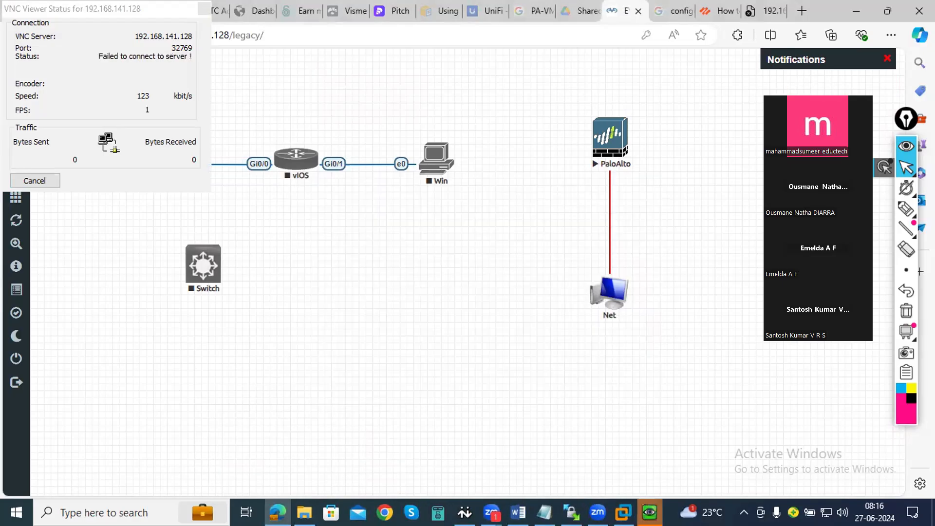
click(624, 512)
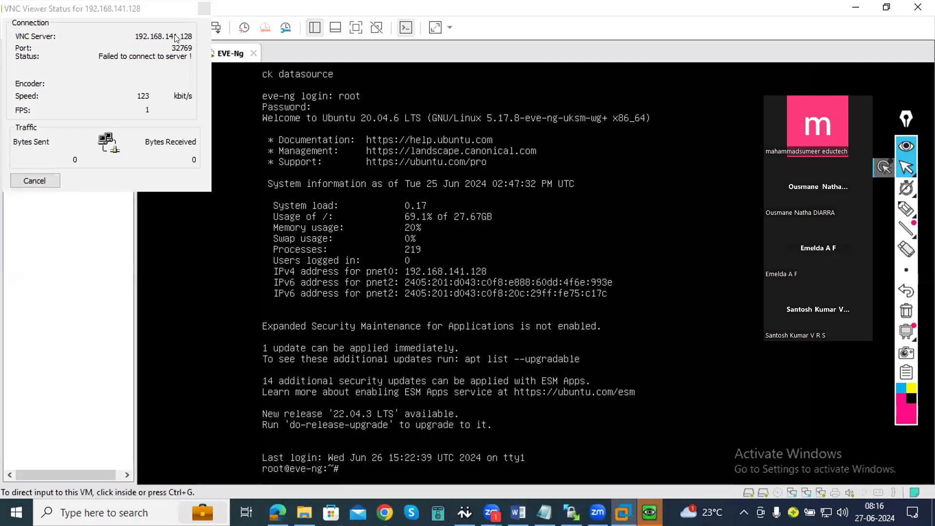
click(51, 180)
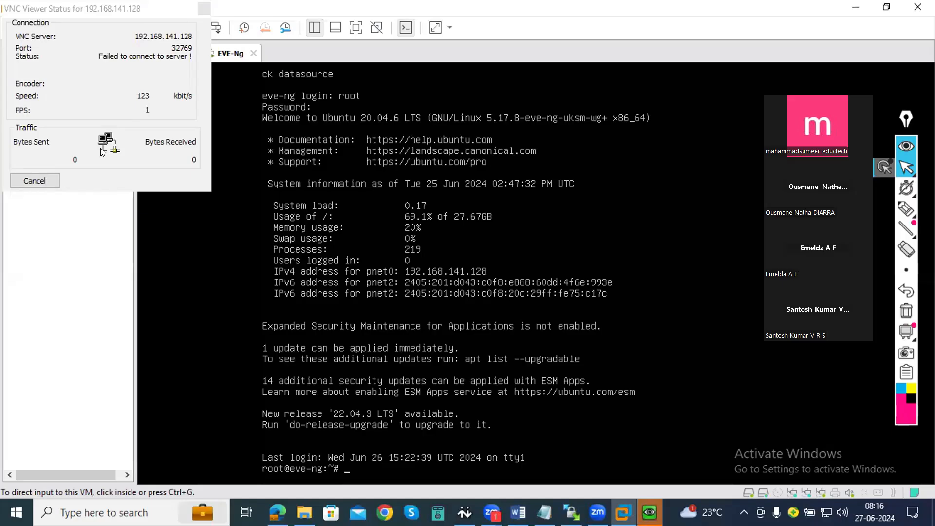
- Set the EVE-Ng virtual machine's Network Adapter 2 to the custom VMnet0 network and apply the settings
right_click(220, 57)
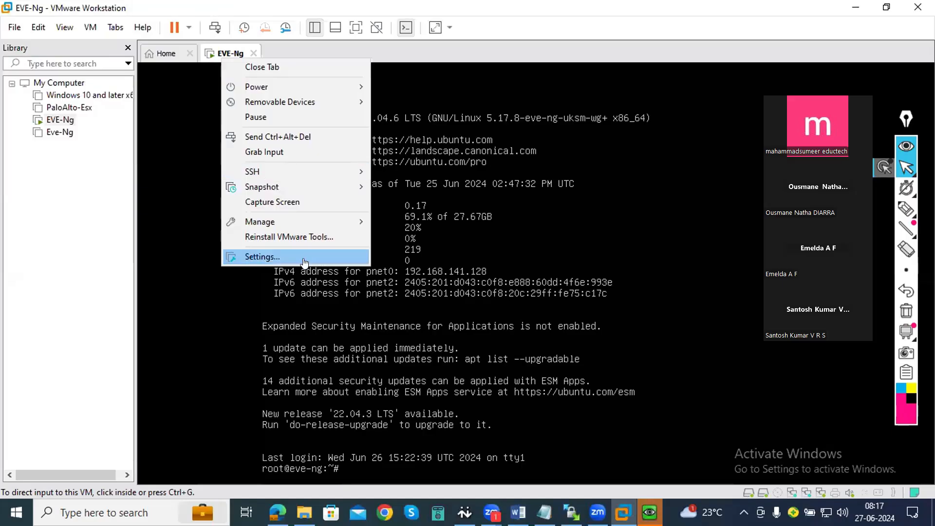
click(311, 208)
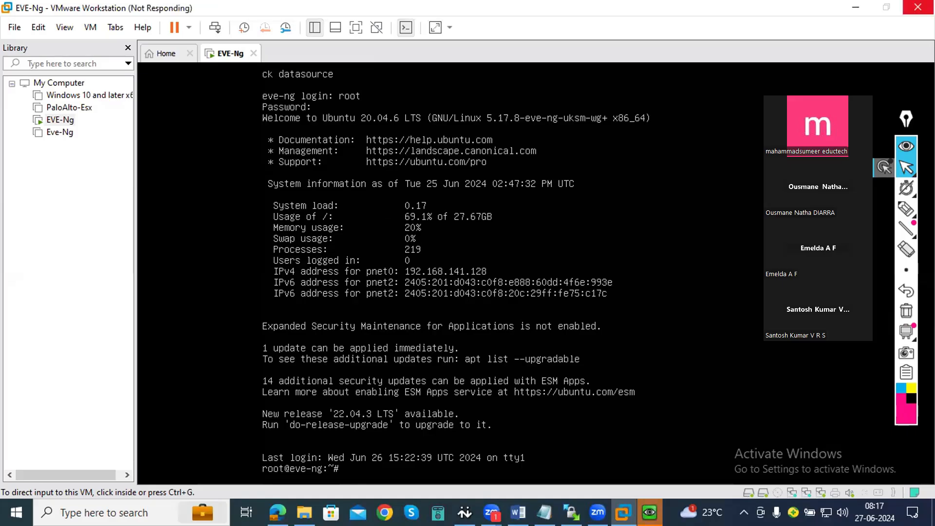
click(541, 330)
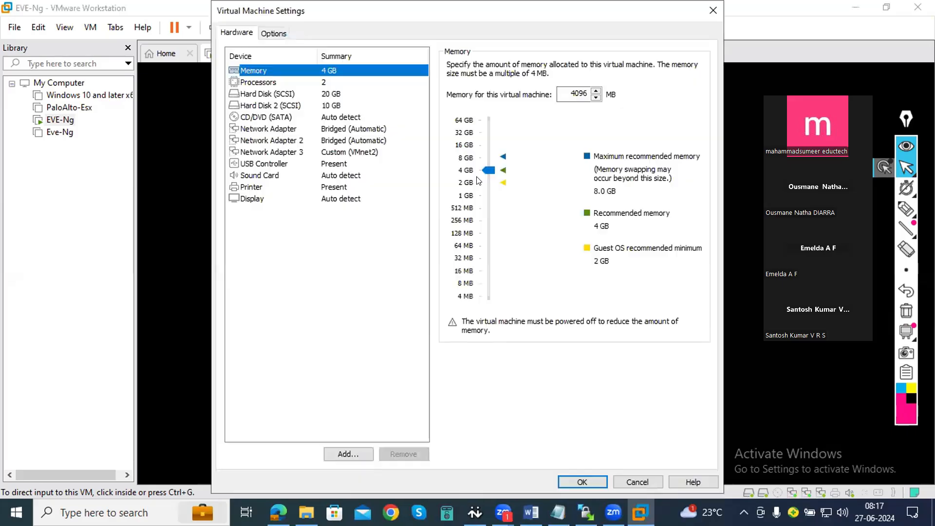
click(353, 144)
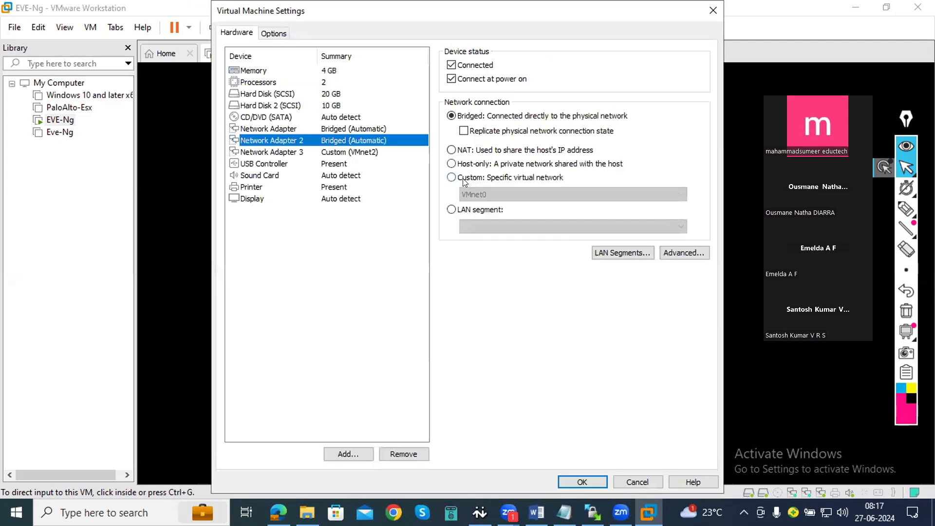
click(464, 178)
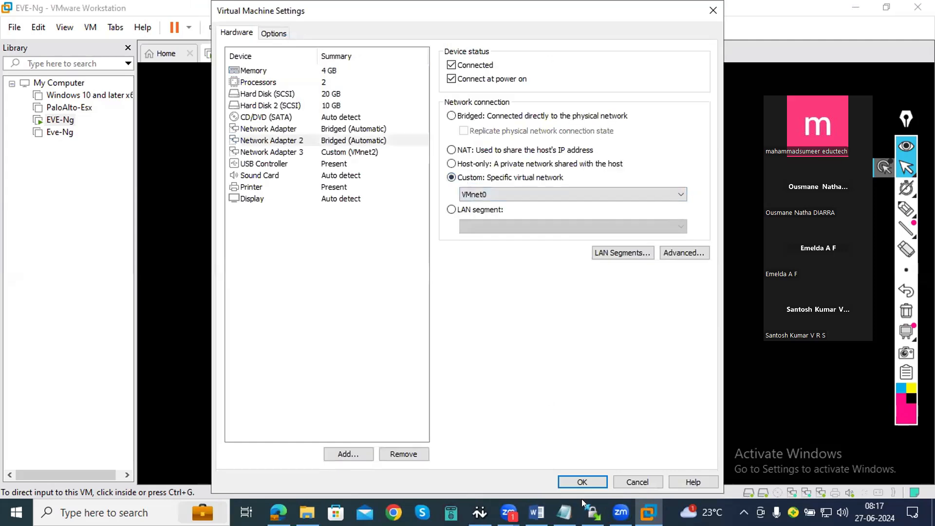
click(582, 482)
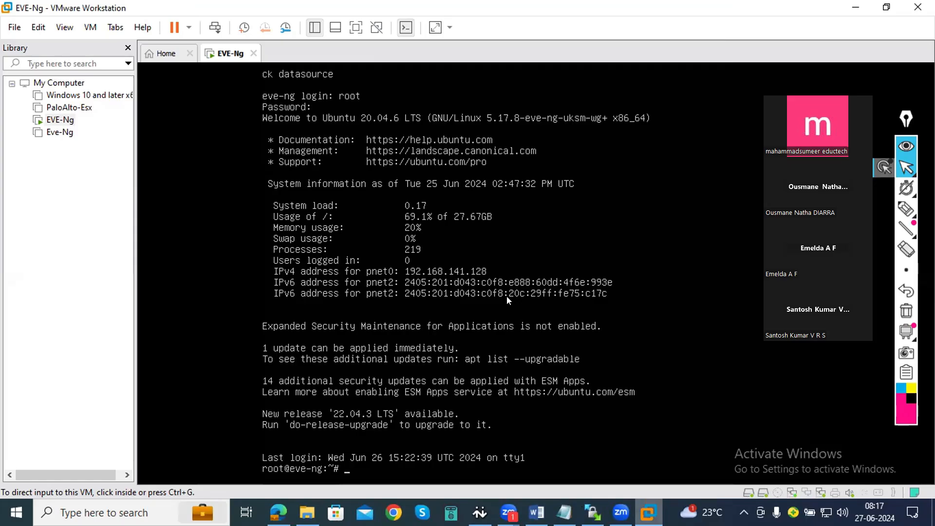
- Return to the EVE-NG topology in the browser, try to open the PaloAlto node's VNC console, and cancel the connection
key(alt+Tab)
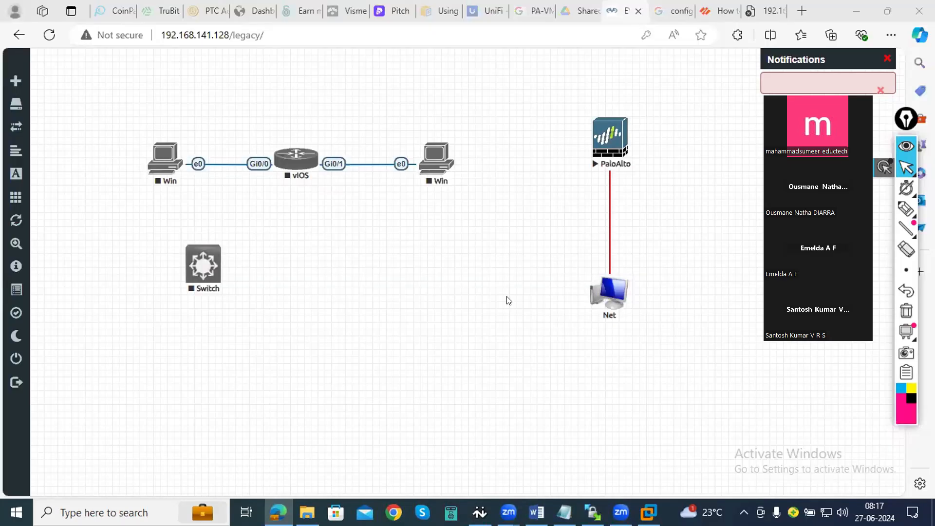
click(600, 152)
click(511, 112)
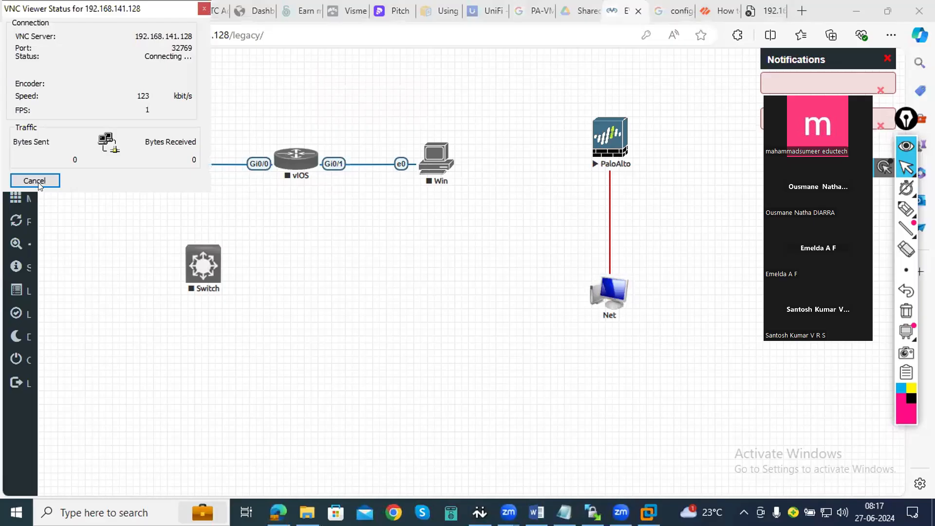
click(39, 181)
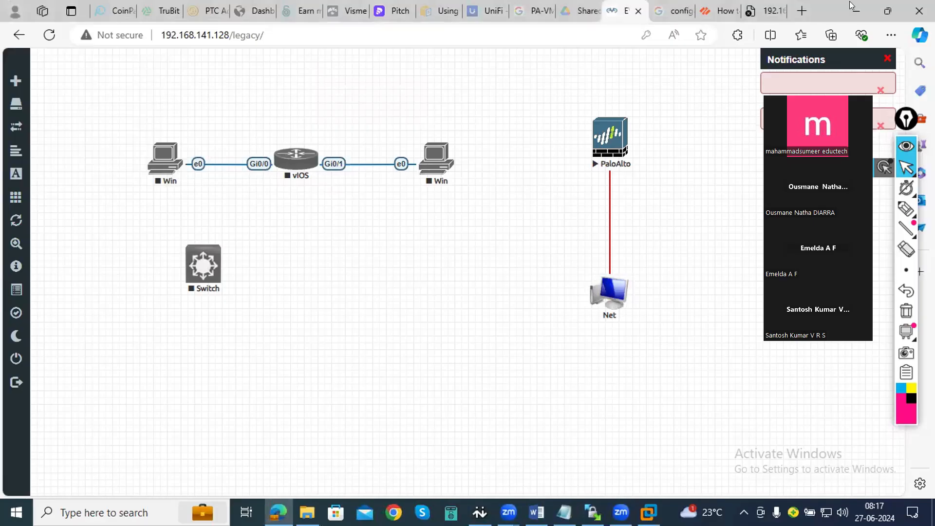
- Switch to VMware Workstation, set the EVE-Ng virtual machine's first Network Adapter to NAT, and apply the settings
key(alt+Tab)
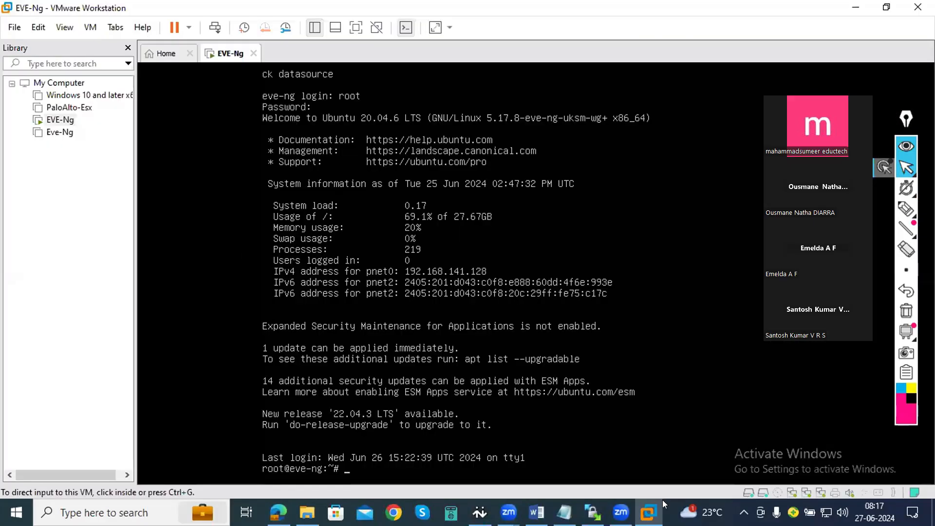
click(648, 512)
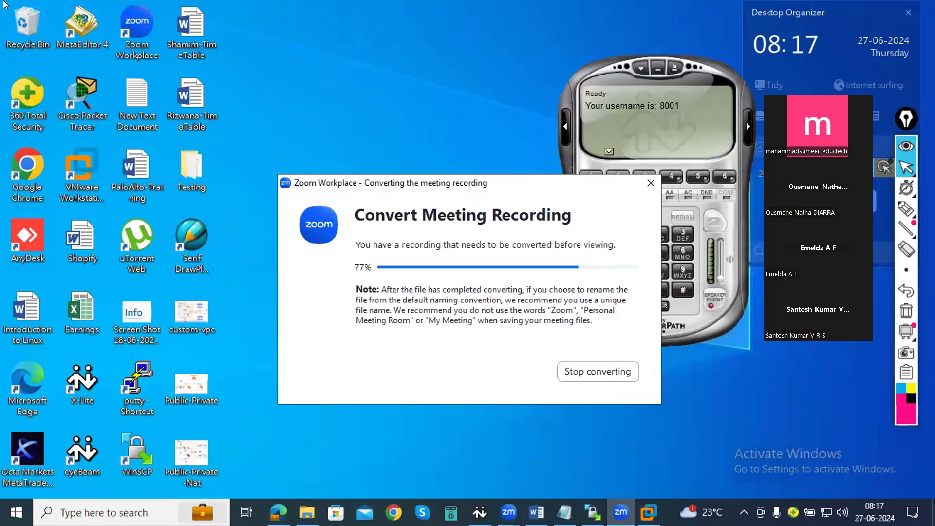
key(alt+Tab)
right_click(219, 48)
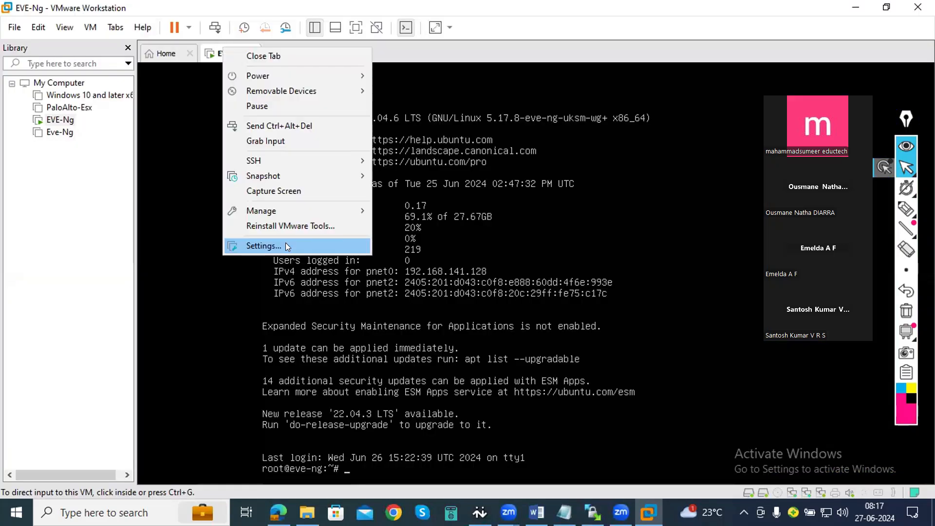
click(285, 243)
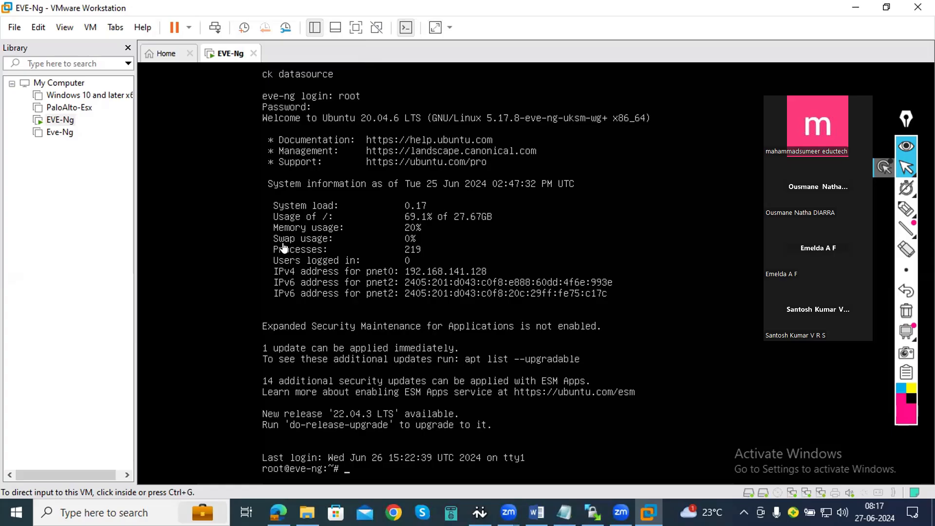
click(283, 239)
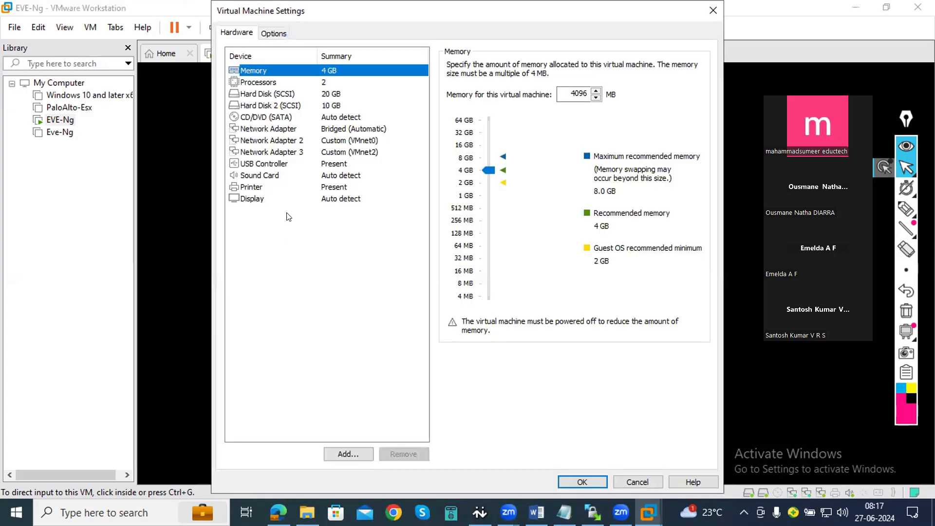
click(298, 129)
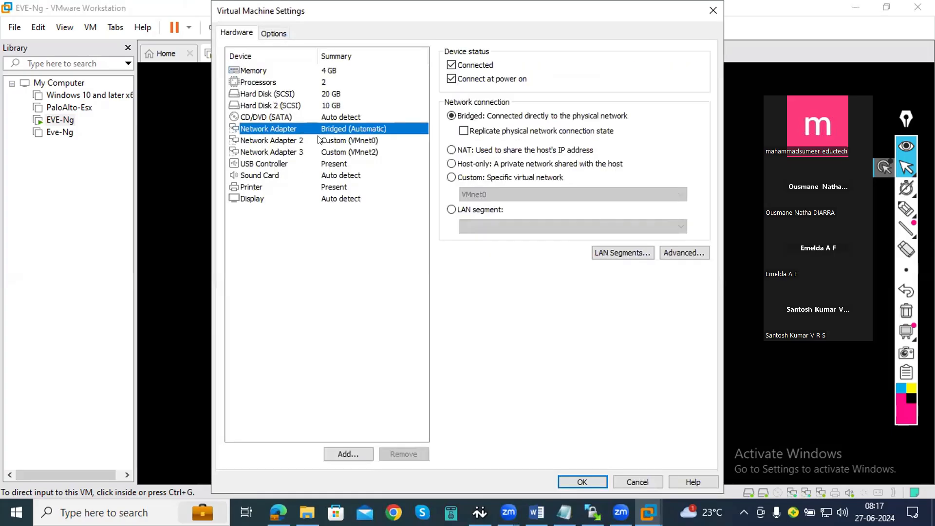
click(466, 150)
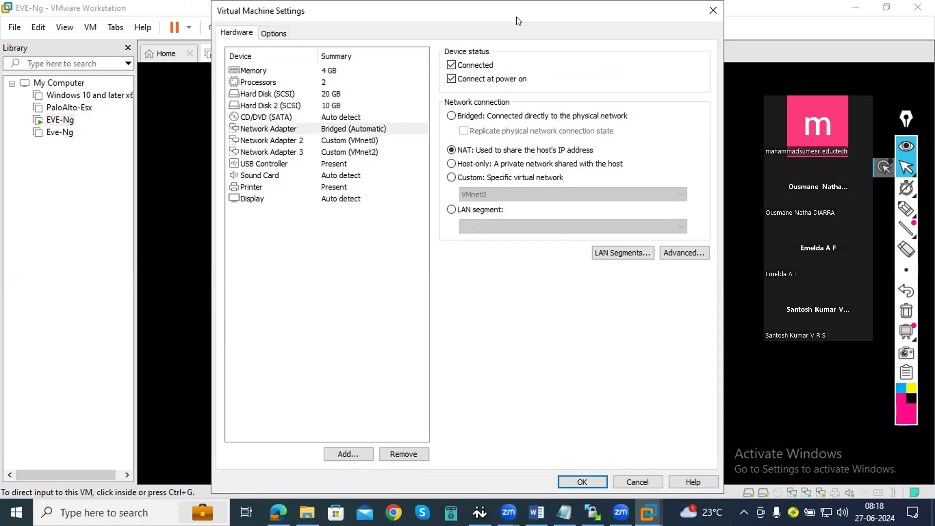
drag(515, 15, 380, 27)
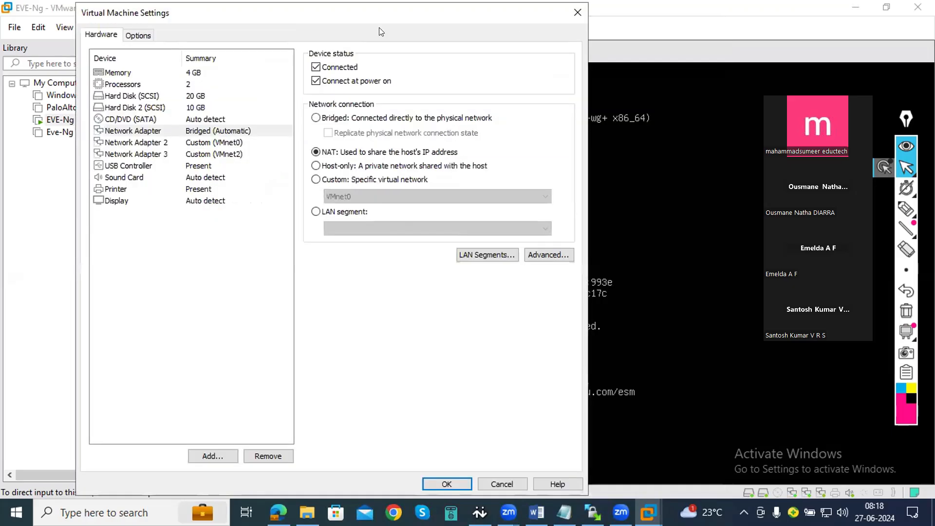
click(465, 338)
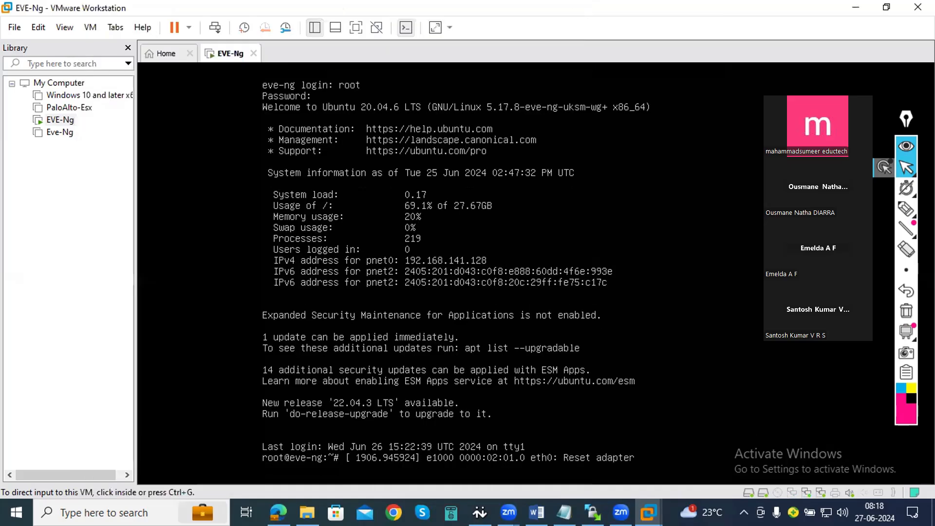
- Check the EVE-Ng console, go back to the browser topology, and retry the PaloAlto node's VNC connection before cancelling it
mouse_move(648, 512)
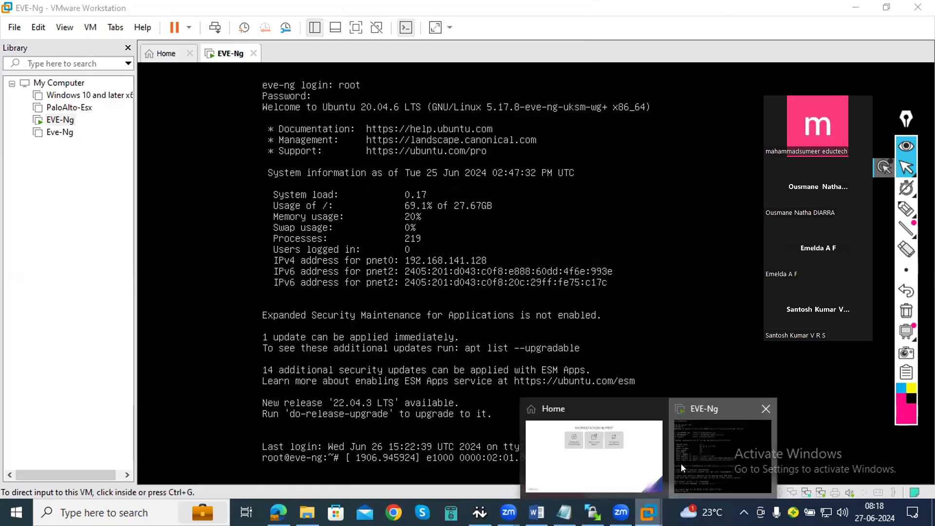
click(681, 464)
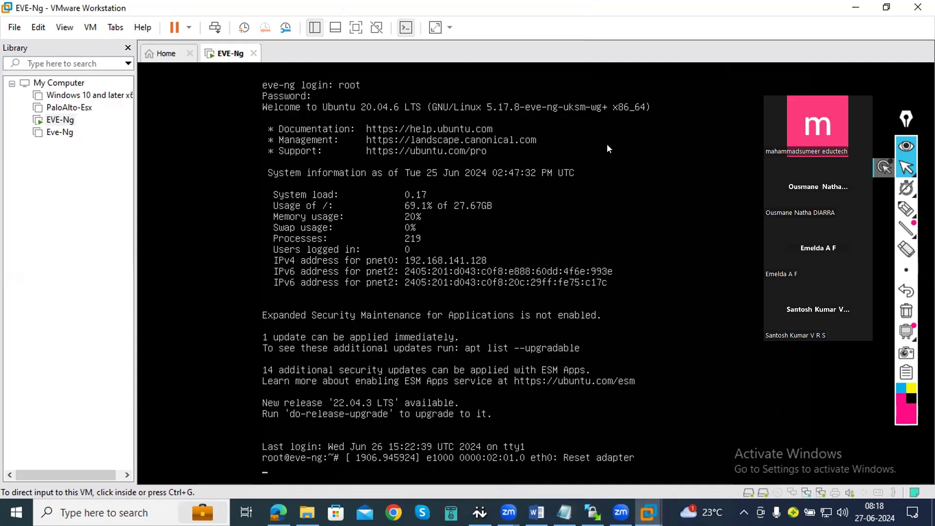
key(alt+Tab)
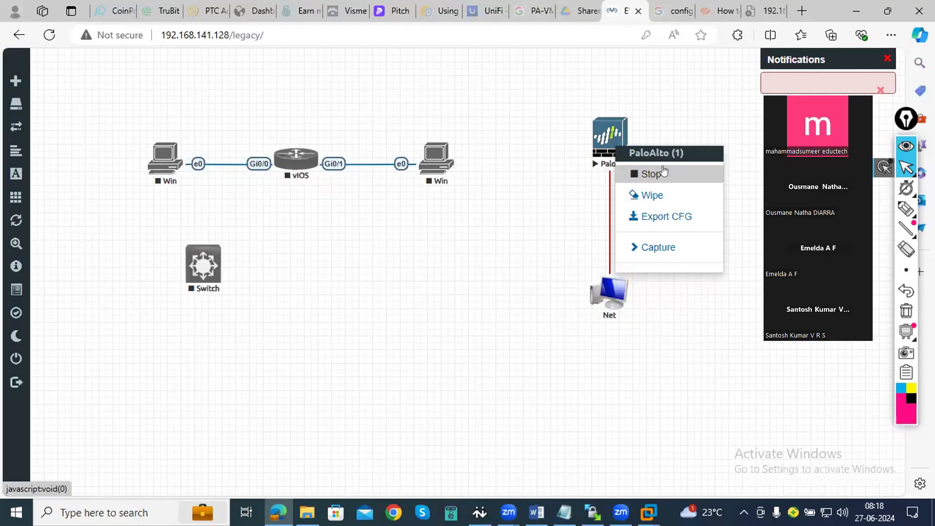
click(602, 142)
click(518, 109)
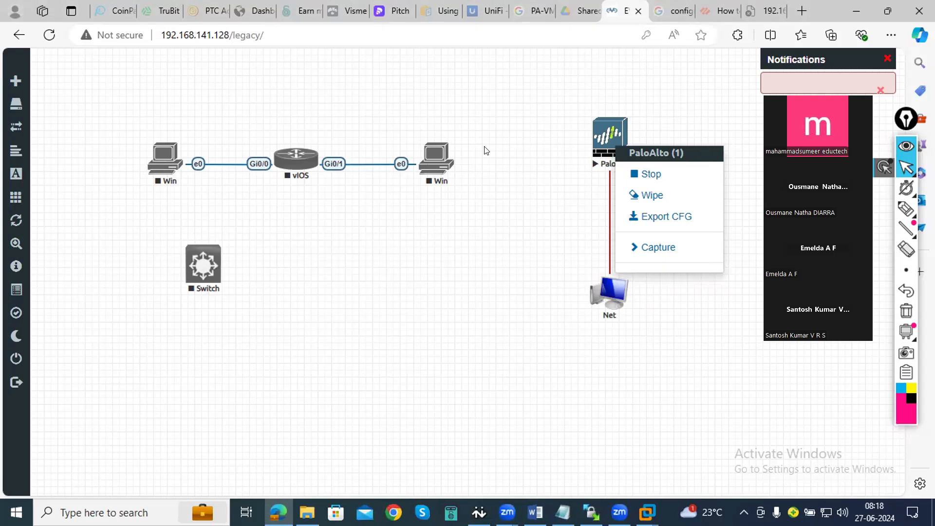
click(46, 176)
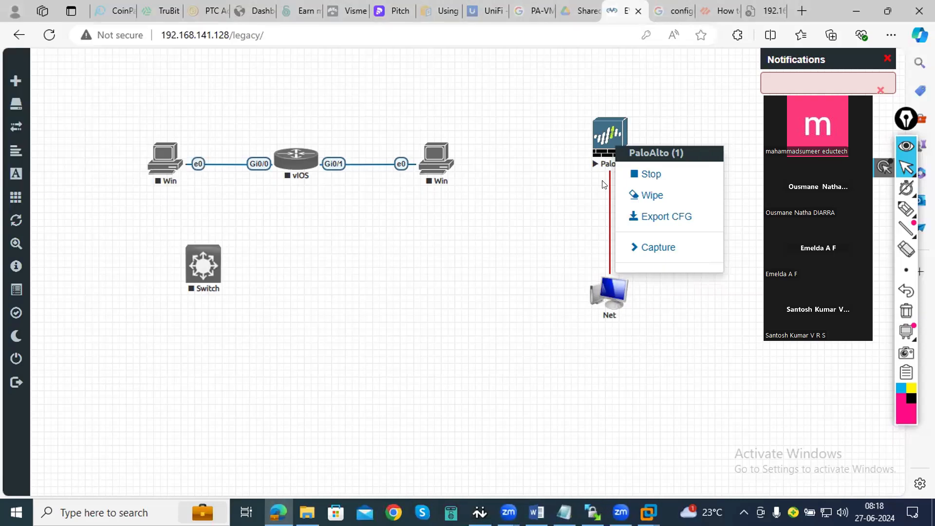
- Stop the PaloAlto node in the EVE-NG topology, repeating the stop request if needed and dismissing any error dialogs
click(609, 160)
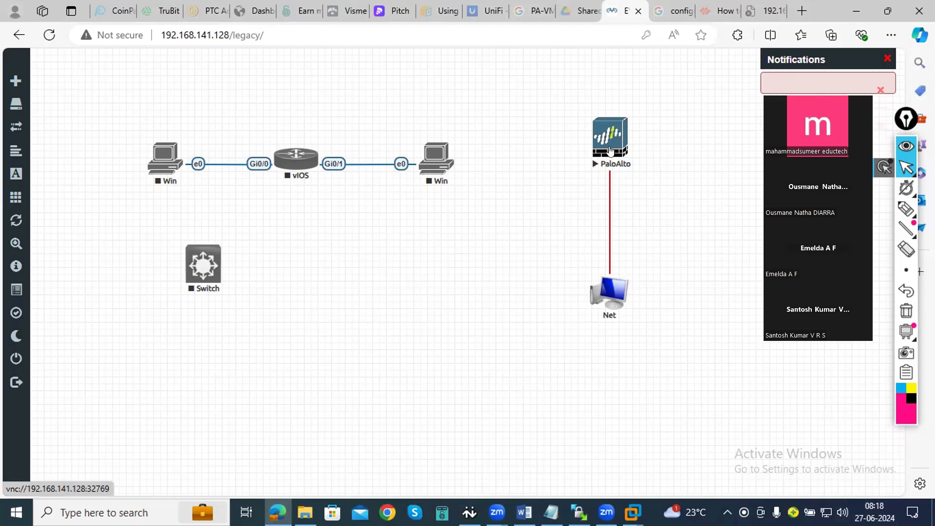
right_click(629, 176)
click(635, 179)
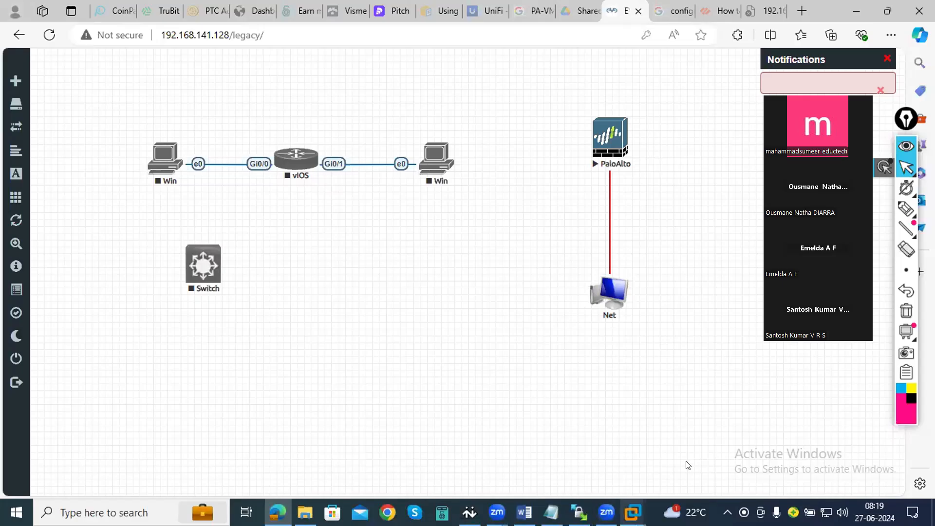
key(alt+Tab)
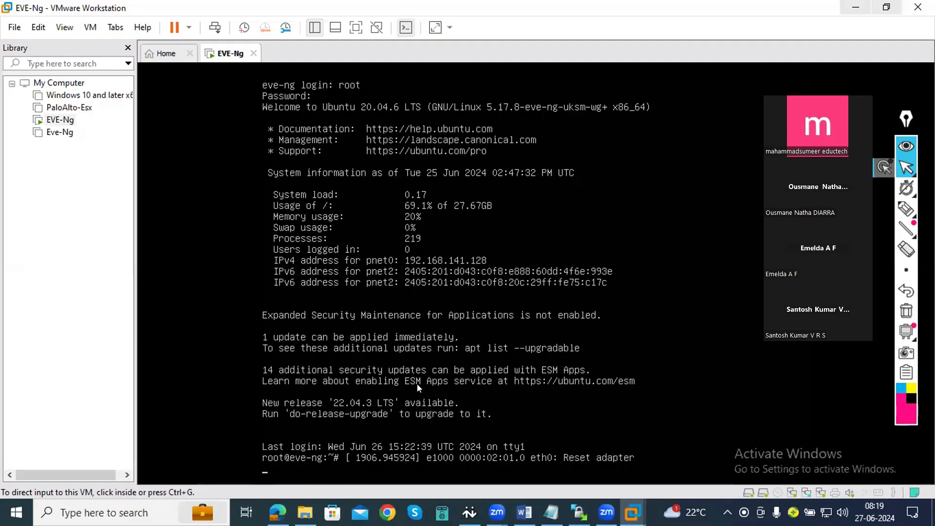
key(alt+Tab)
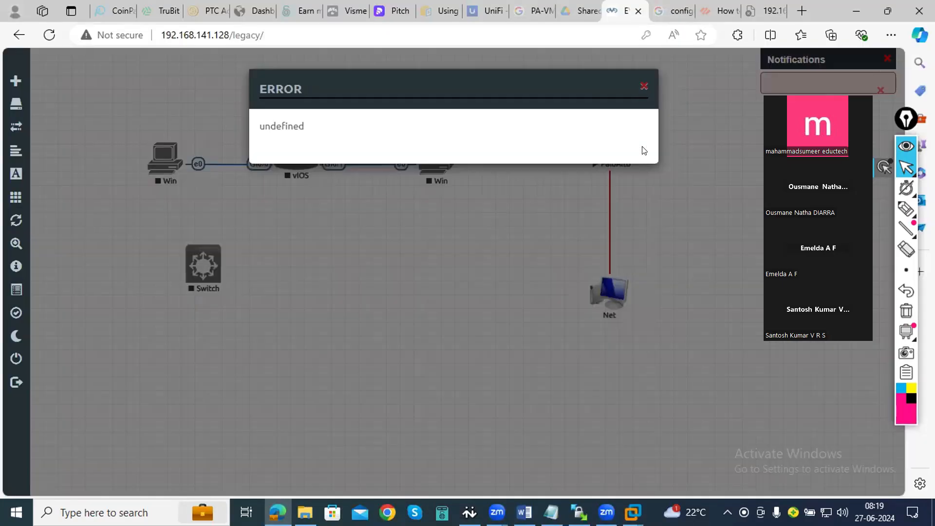
click(640, 85)
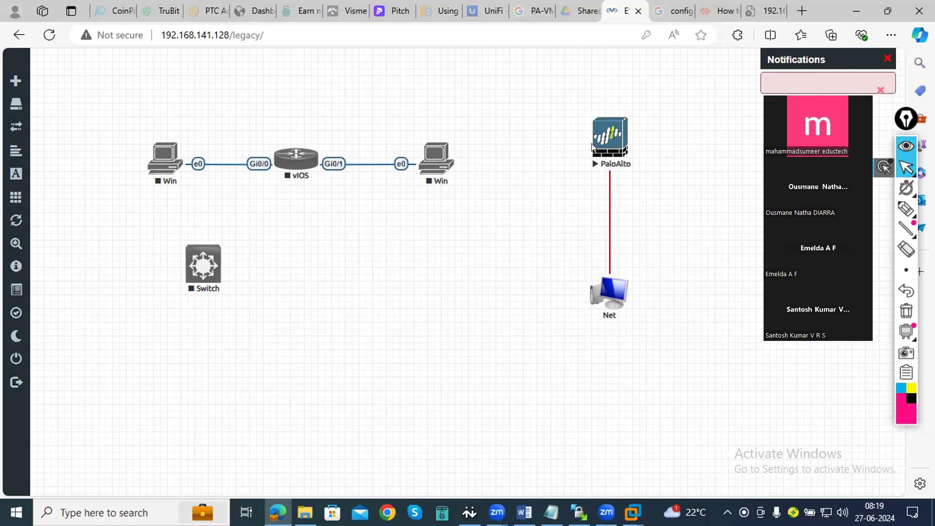
right_click(622, 142)
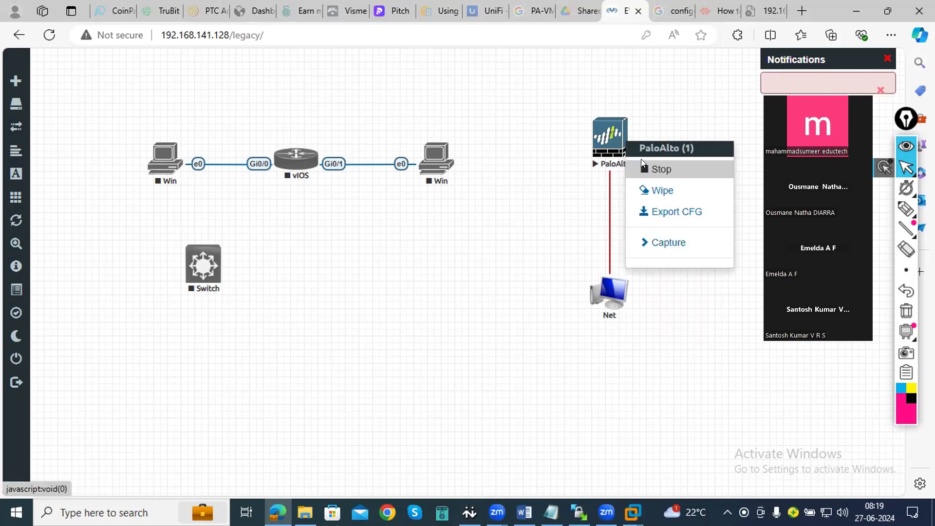
click(641, 159)
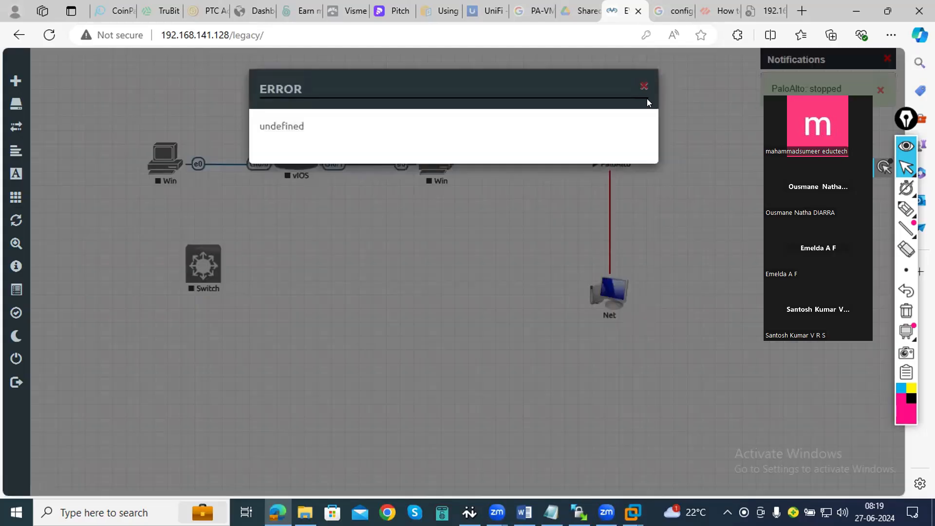
click(646, 80)
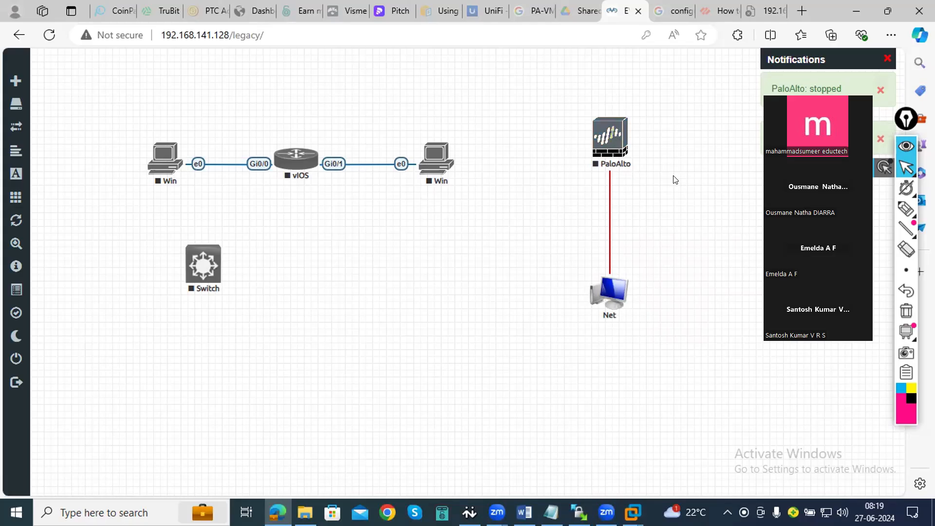
- Start the PaloAlto node, open its QEMU console to watch the boot, and minimize the console window
click(614, 148)
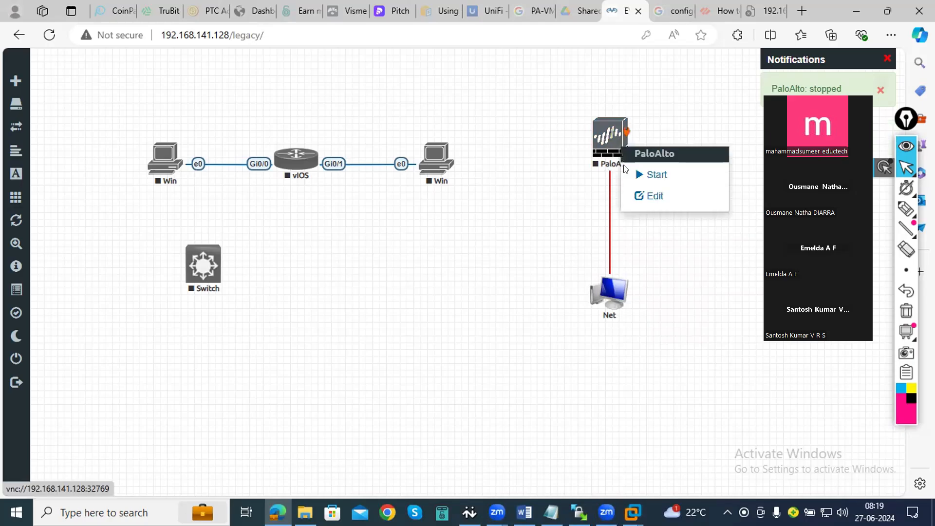
click(632, 175)
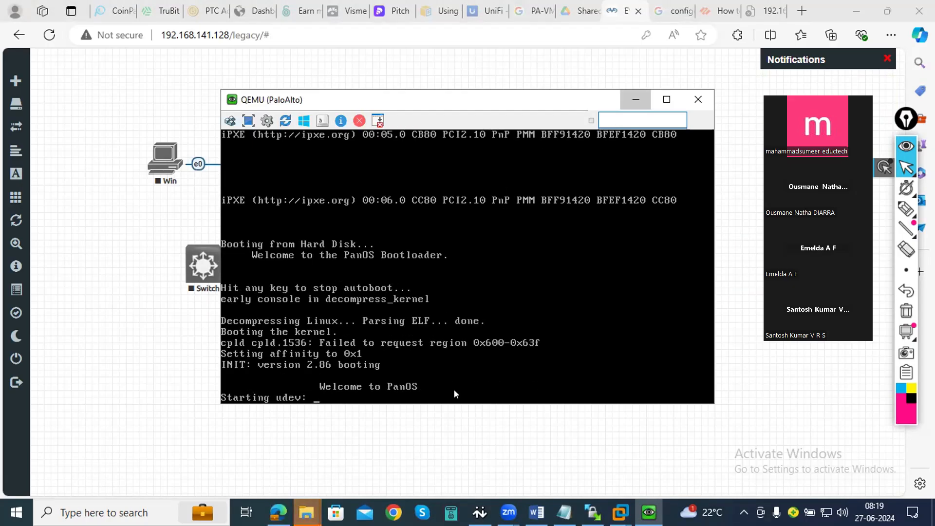
click(636, 100)
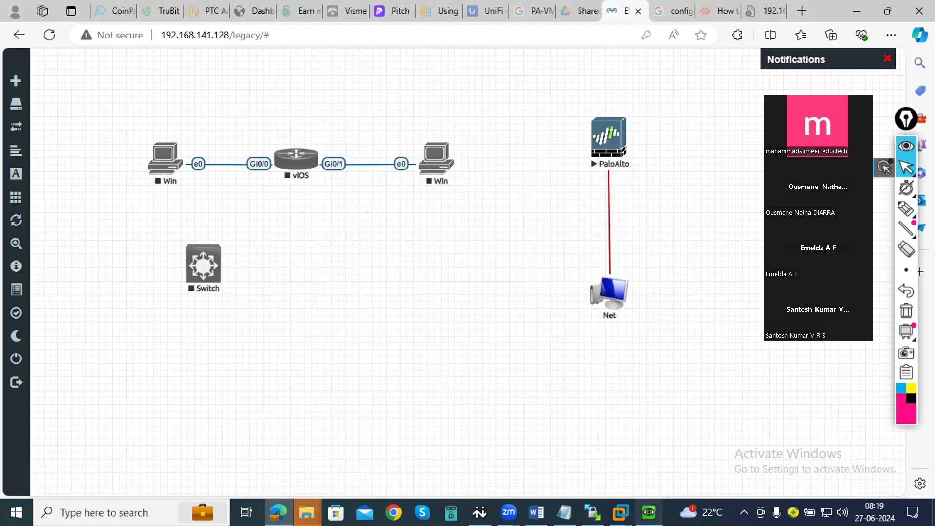
mouse_move(648, 511)
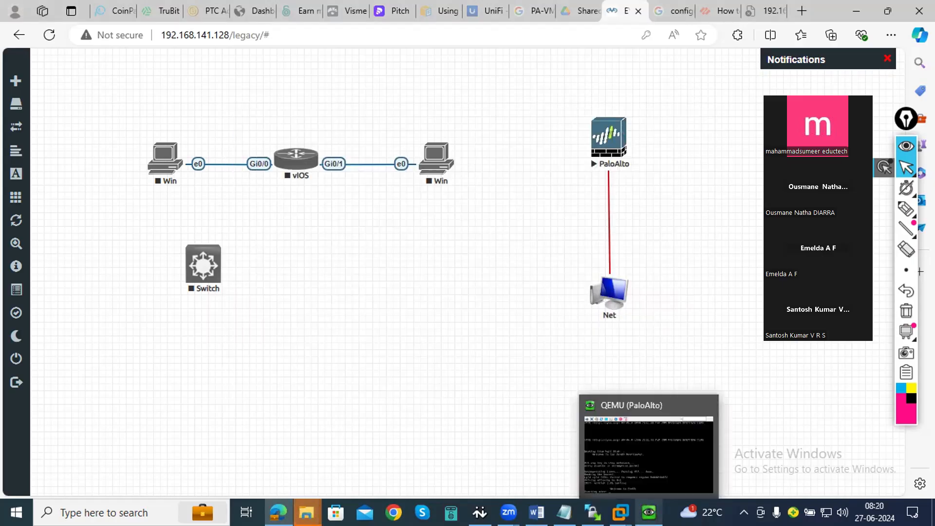
- Switch to VMware Workstation, set the EVE-Ng virtual machine's Network Adapter 2 to Bridged, and apply the settings
click(628, 474)
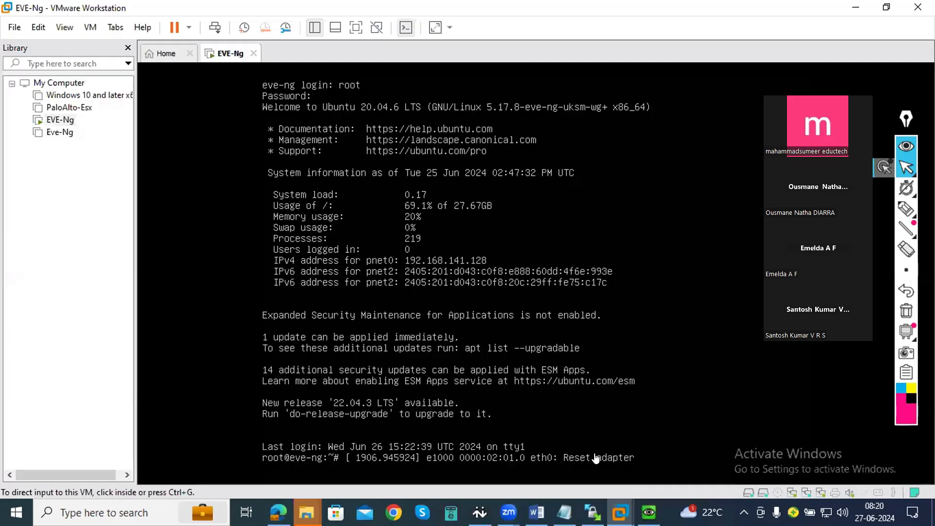
right_click(217, 48)
click(273, 247)
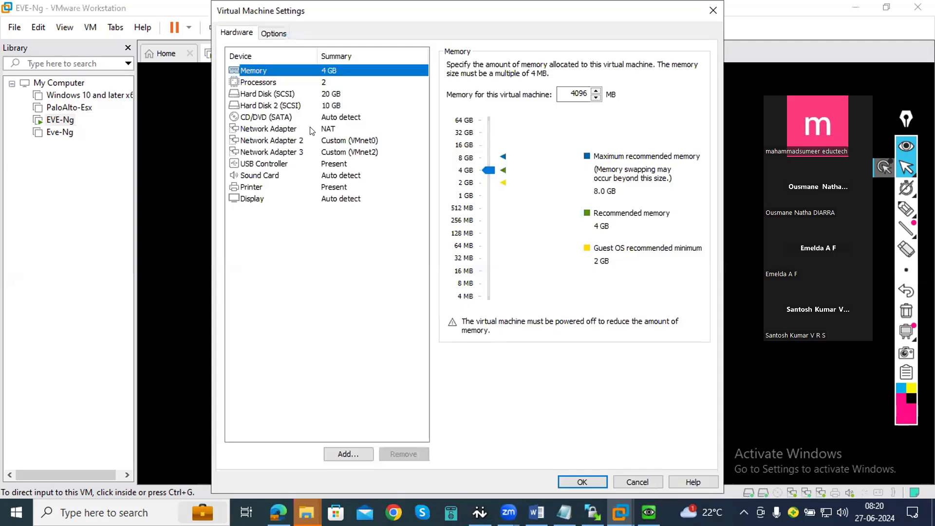
click(312, 141)
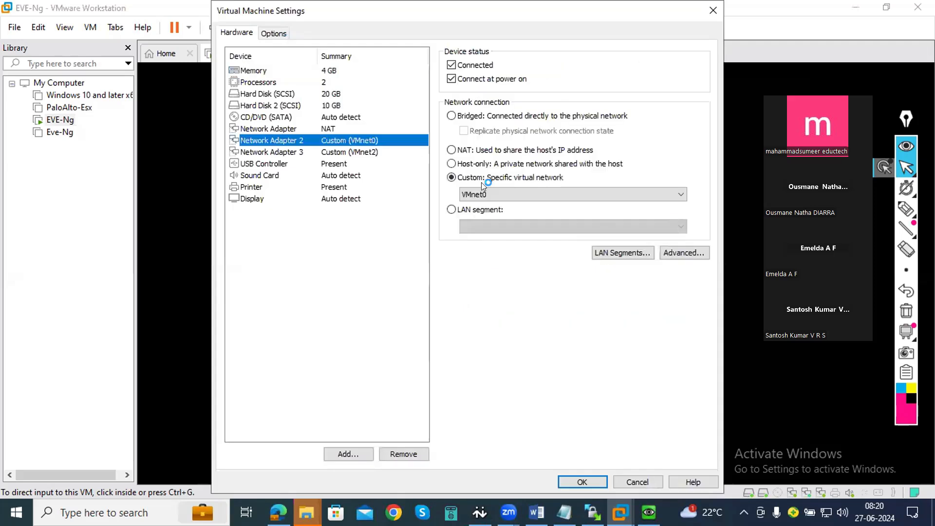
click(477, 115)
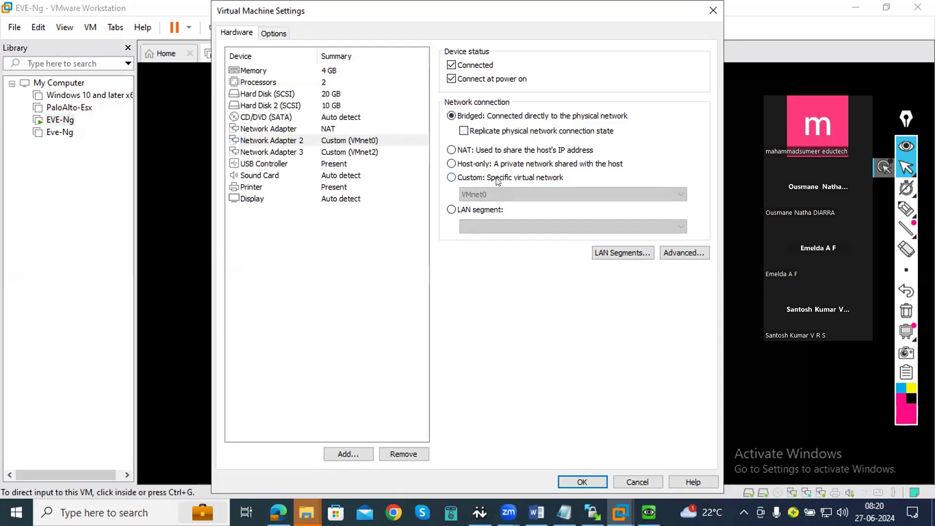
click(590, 478)
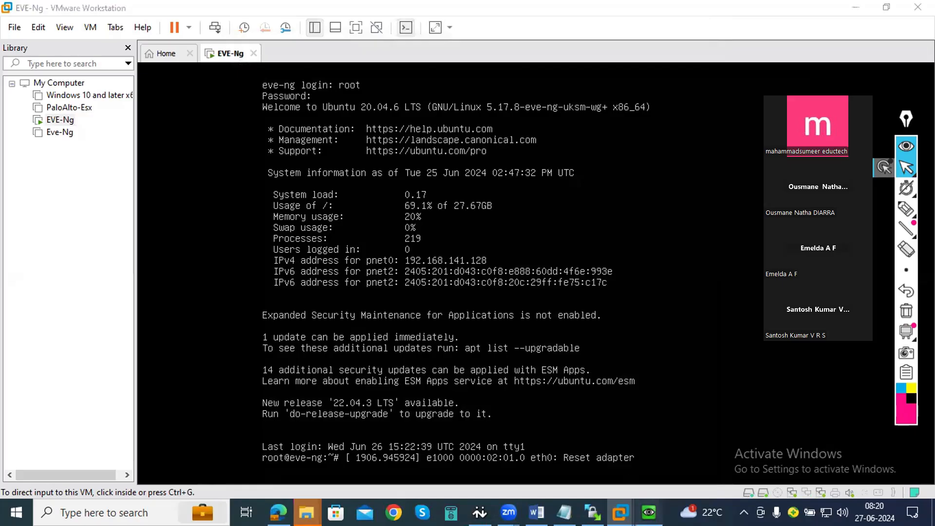
- Open the PaloAlto node's QEMU console and try to log in as admin with the account password, repeating the attempt at each new login prompt
click(648, 512)
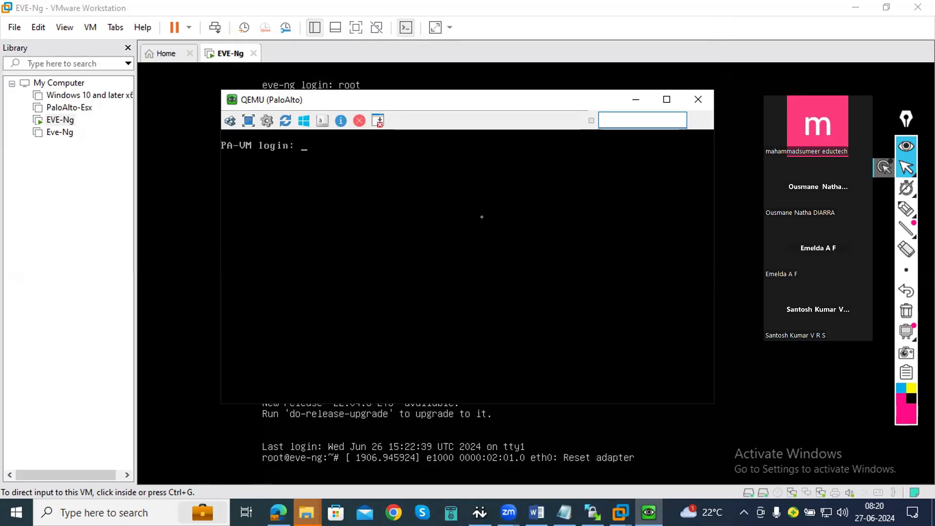
text(admin)
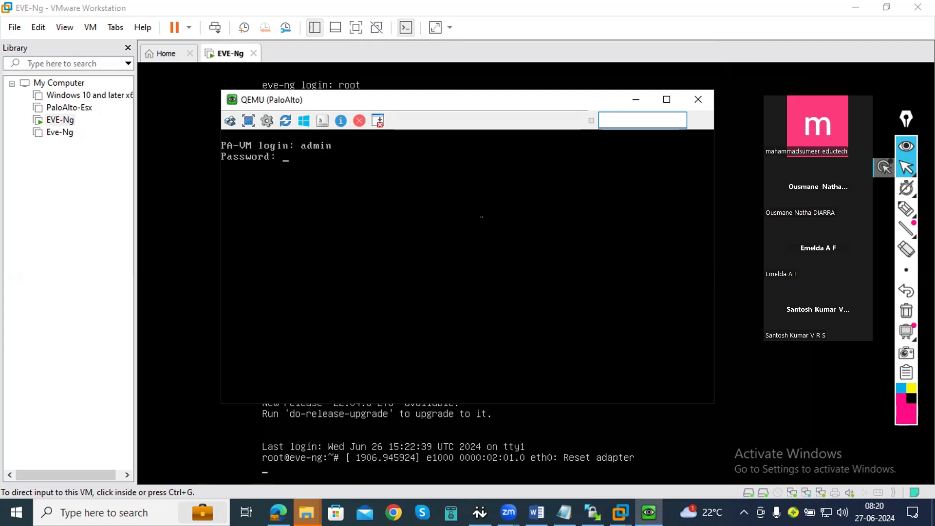
key(Return)
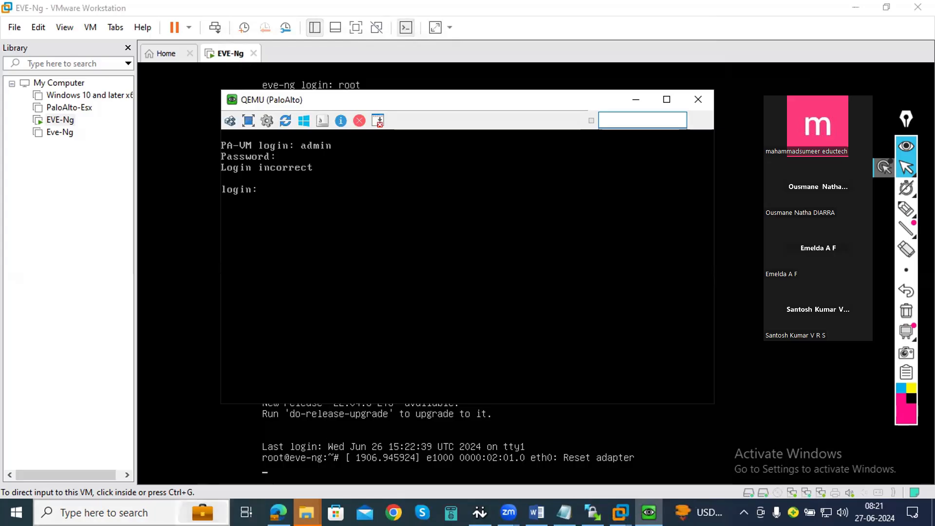
key(super)
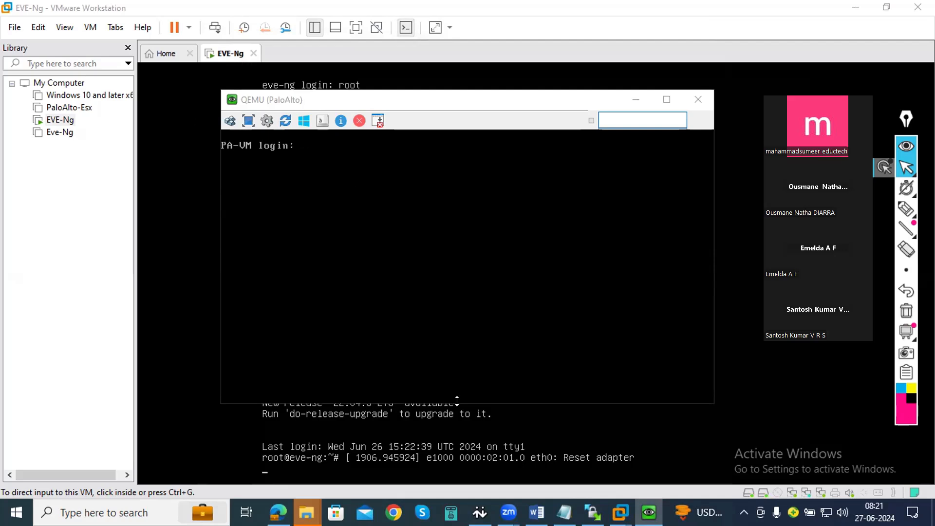
click(417, 263)
text(ad)
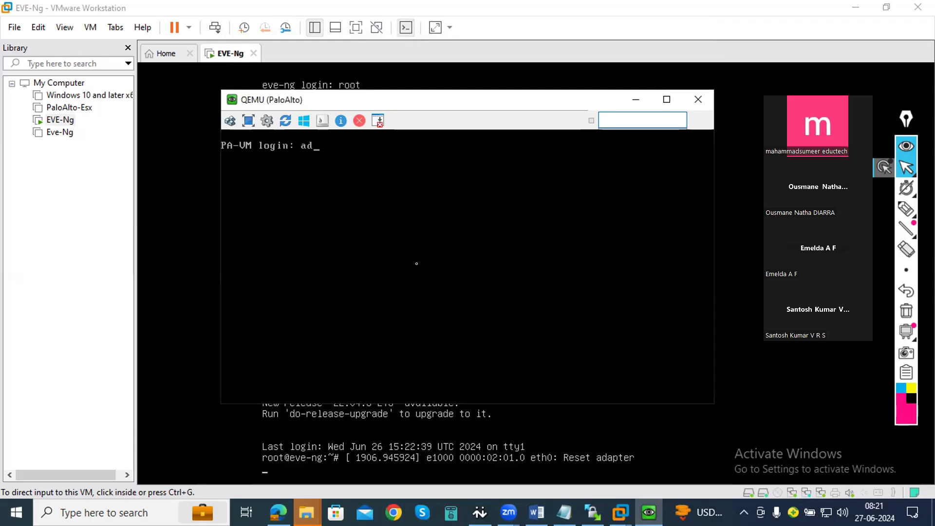
text(min)
key(Return)
key(Return)
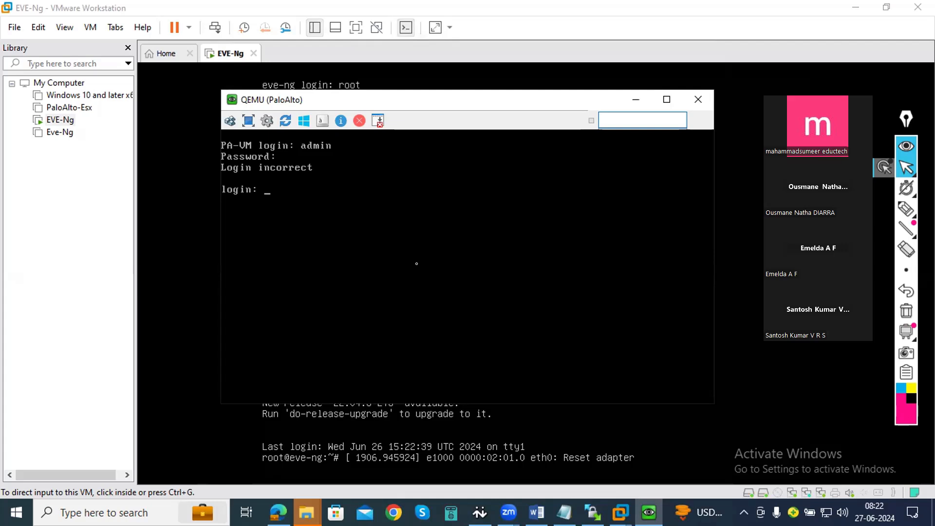
text(admin)
key(Return)
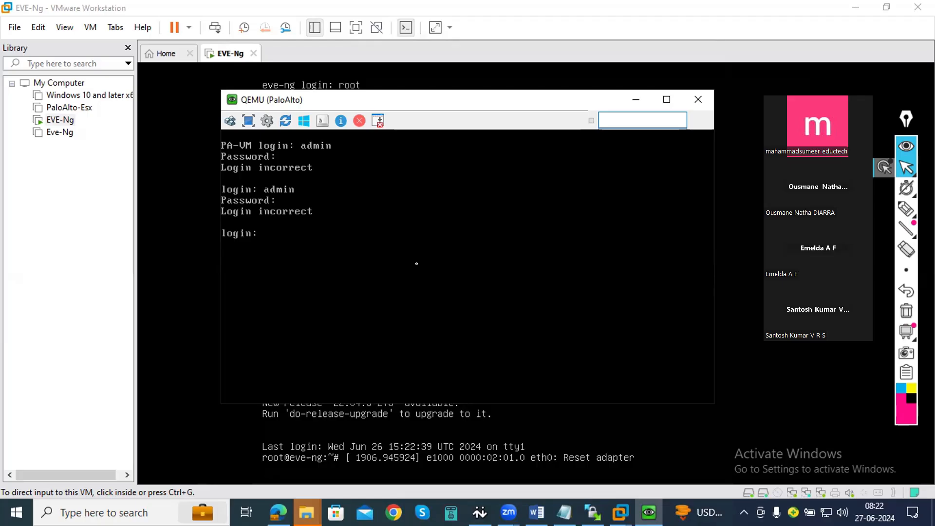
text(admin)
key(Return)
key(Return)
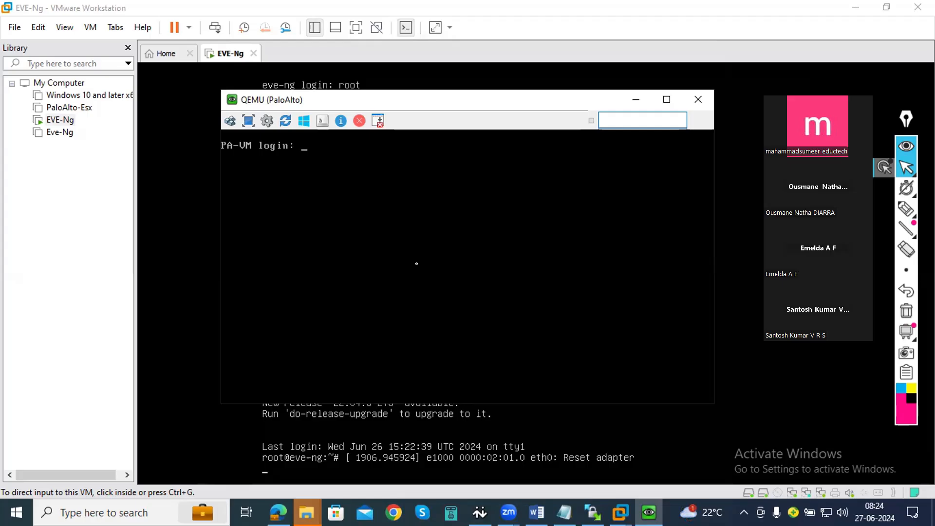
- Log in to the PA-VM firewall command line with the admin account and its password
text(admin)
key(Return)
key(Return)
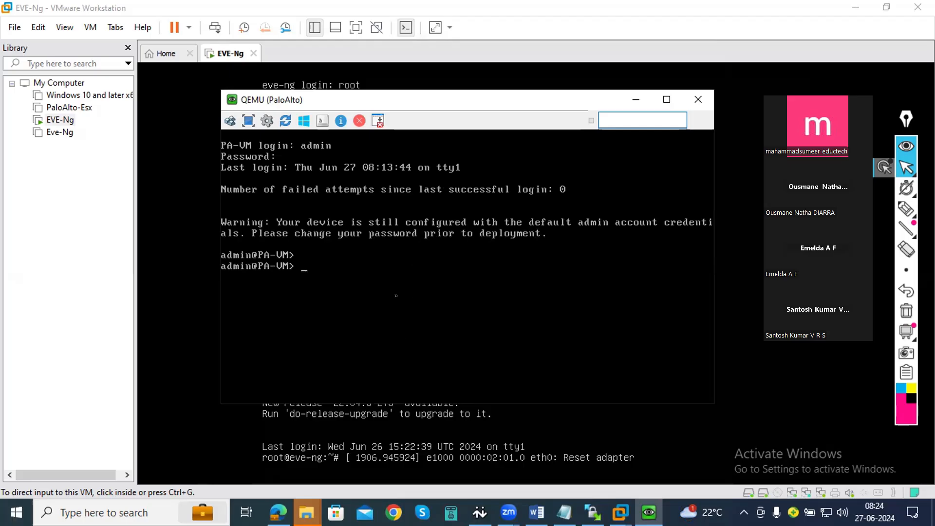
- Run "show interface management" on the firewall and page through the output to check its address settings and counters
text(show manageme)
key(Tab)
text(in)
key(BackSpace)
key(BackSpace)
key(BackSpace)
key(BackSpace)
key(BackSpace)
key(BackSpace)
key(BackSpace)
key(BackSpace)
key(BackSpace)
key(BackSpace)
key(Tab)
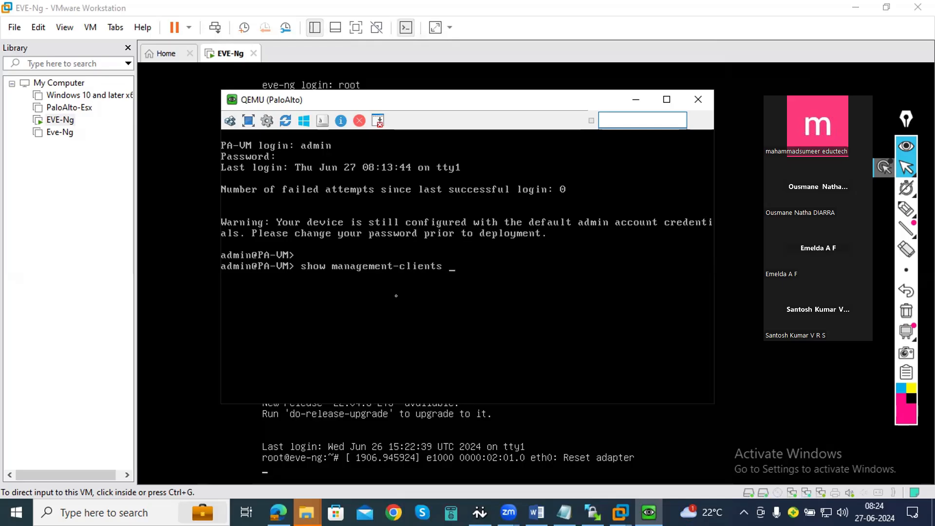
key(BackSpace)
key(BackSpace)
key(BackSpace)
key(BackSpace)
key(BackSpace)
key(BackSpace)
key(BackSpace)
key(BackSpace)
key(BackSpace)
key(BackSpace)
key(BackSpace)
key(BackSpace)
key(BackSpace)
key(BackSpace)
key(BackSpace)
key(BackSpace)
key(BackSpace)
key(BackSpace)
key(BackSpace)
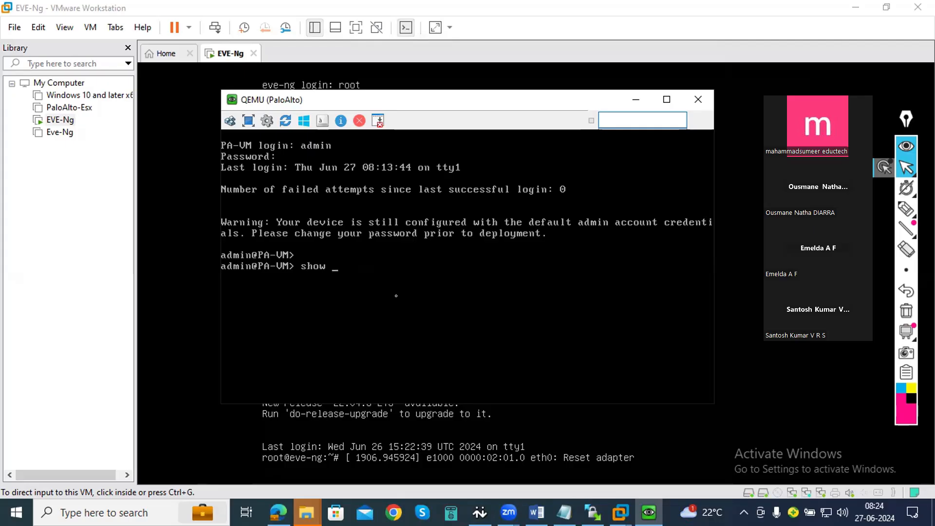
text(interface management)
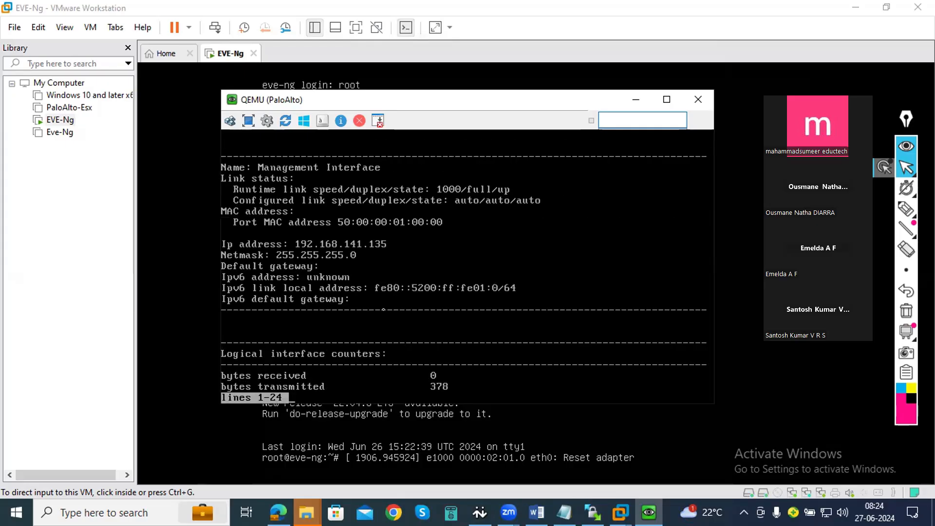
key(Return)
key(Return)
key(Return)
key(Return)
key(Return)
key(Return)
key(Return)
key(Return)
key(Return)
key(Return)
key(Return)
key(Return)
key(Return)
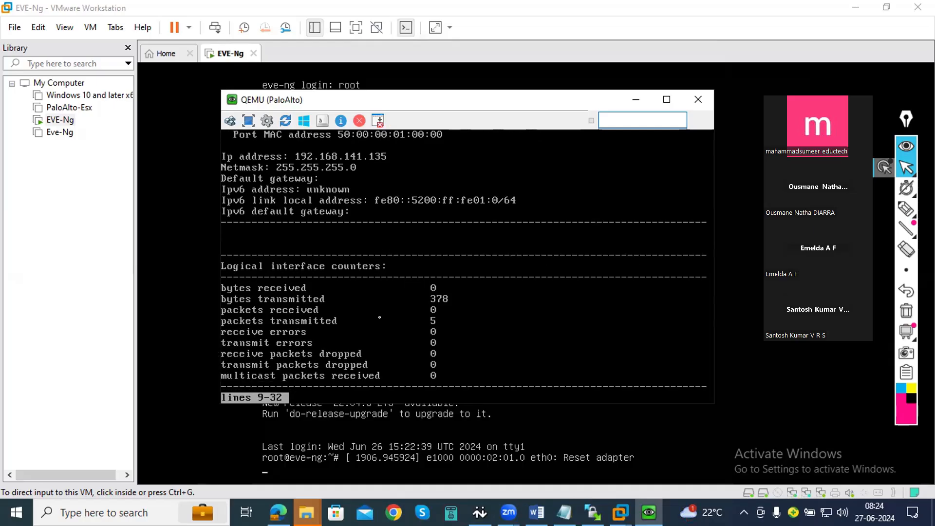
- Test connectivity from the firewall with "ping host 192.168.141.128" and stop the ping after a number of attempts
text(pi)
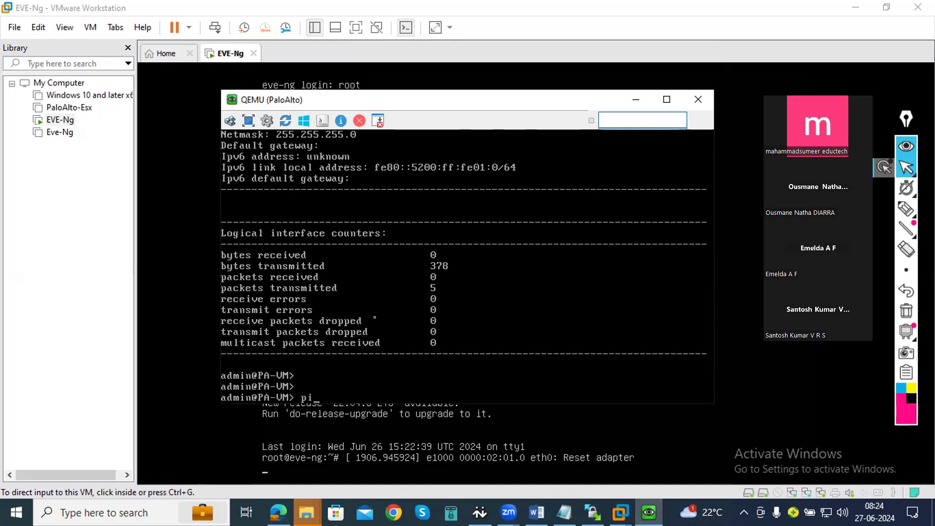
text(ng host 192.168.1)
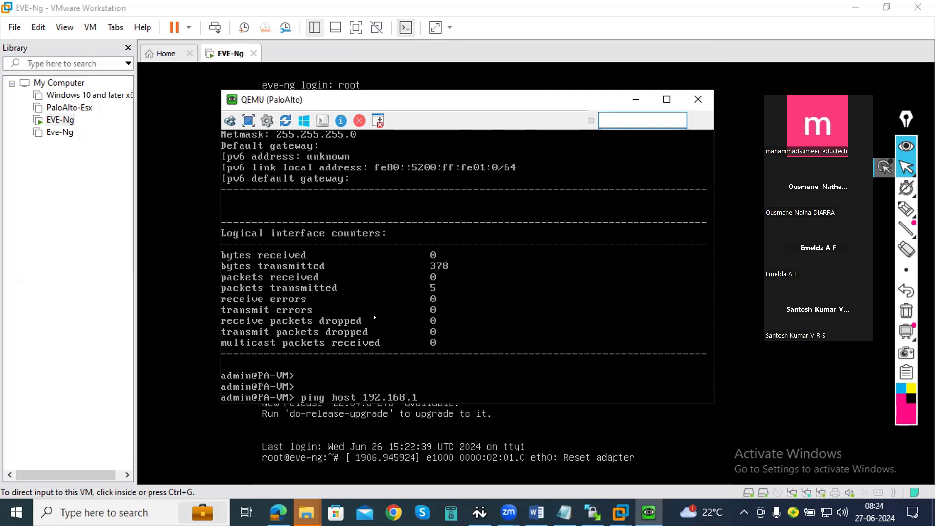
key(BackSpace)
text(141.128)
key(Return)
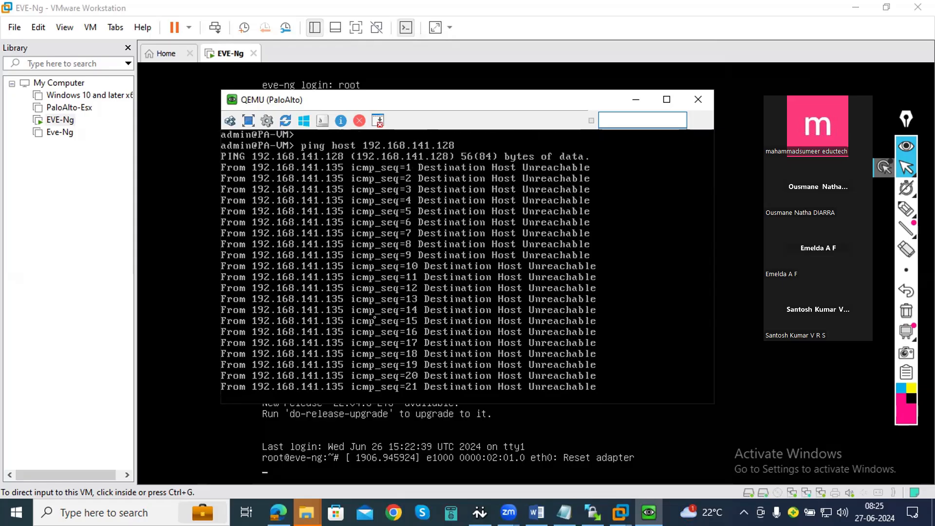
key(ctrl+c)
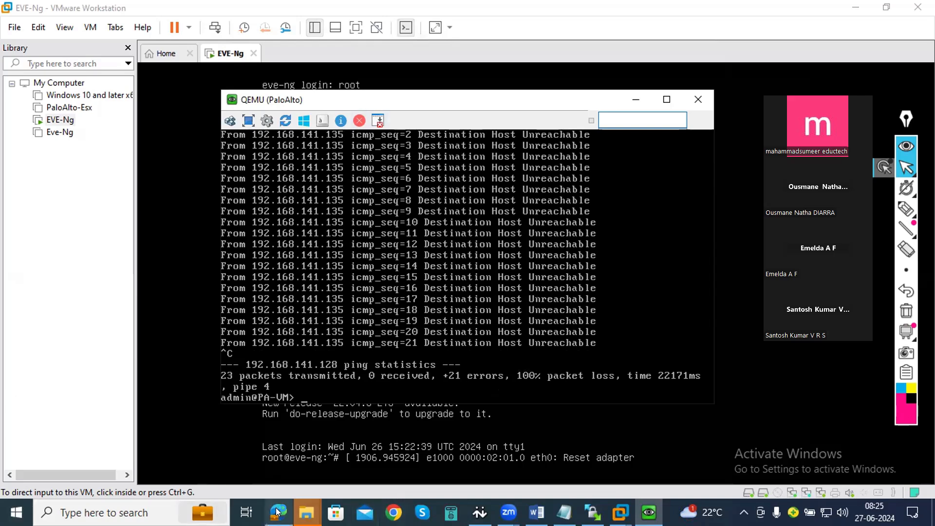
- Return to the EVE-Ng virtual machine in VMware Workstation, review its first Network Adapter's settings, and close them without changes
mouse_move(307, 512)
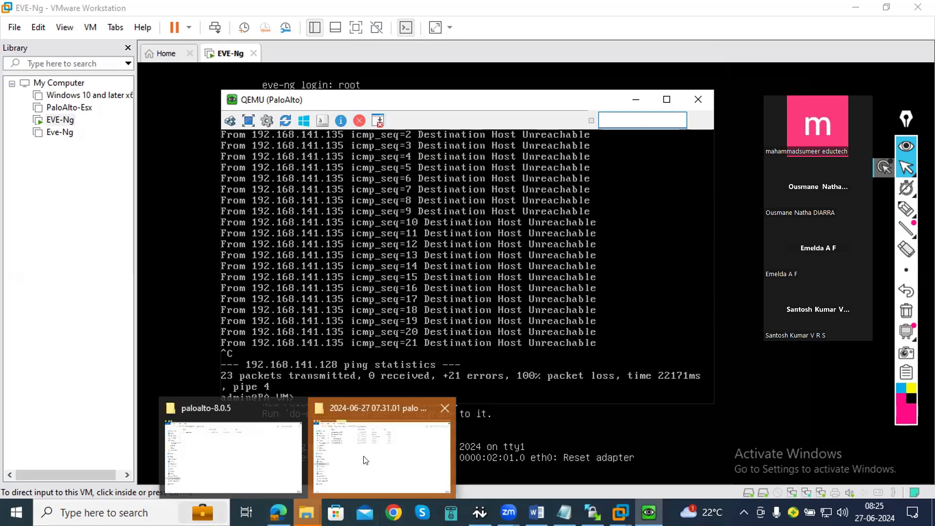
mouse_move(620, 512)
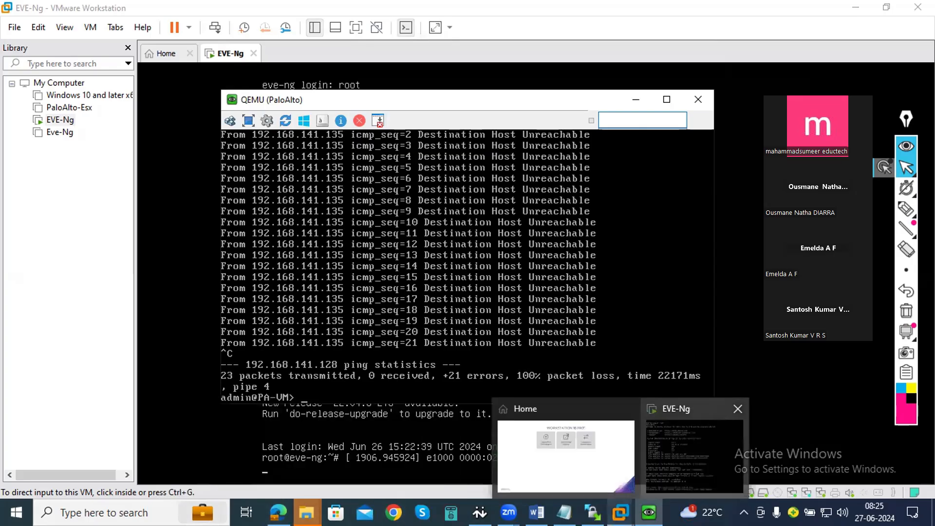
click(691, 450)
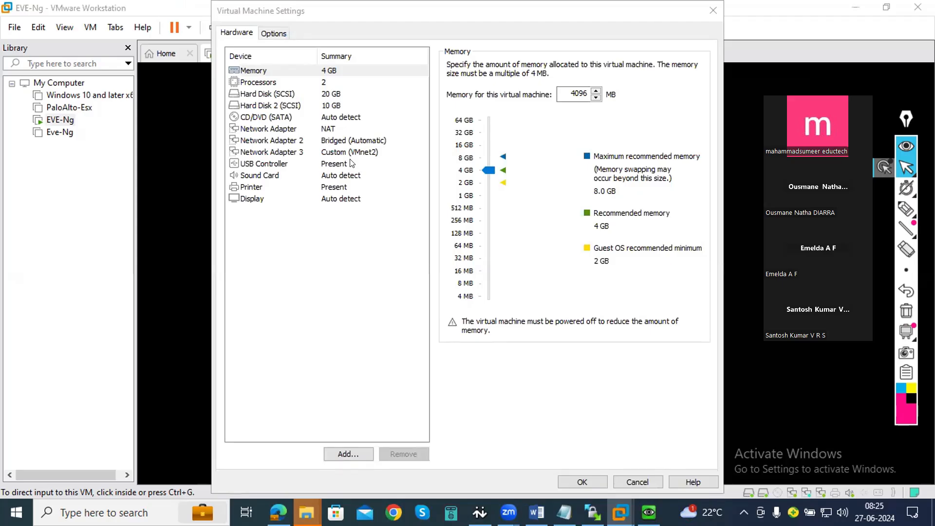
click(332, 126)
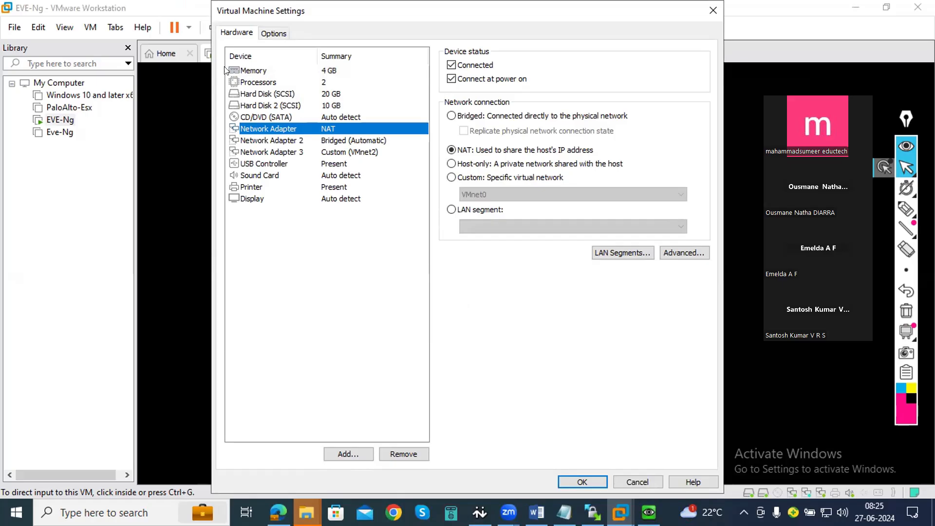
click(713, 10)
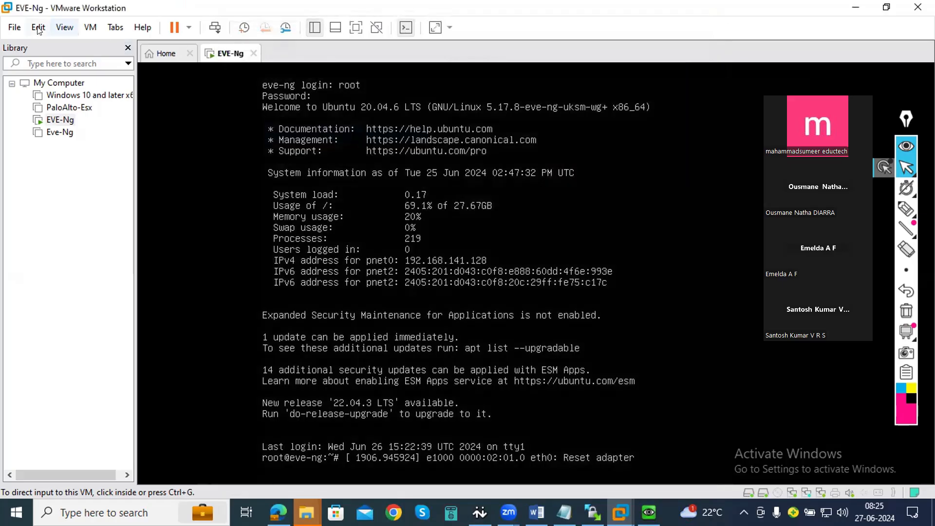
- Open the Virtual Network Editor with administrator privileges, inspect the VMnet8 and VMnet0 networks, and close the editor
click(39, 29)
click(53, 92)
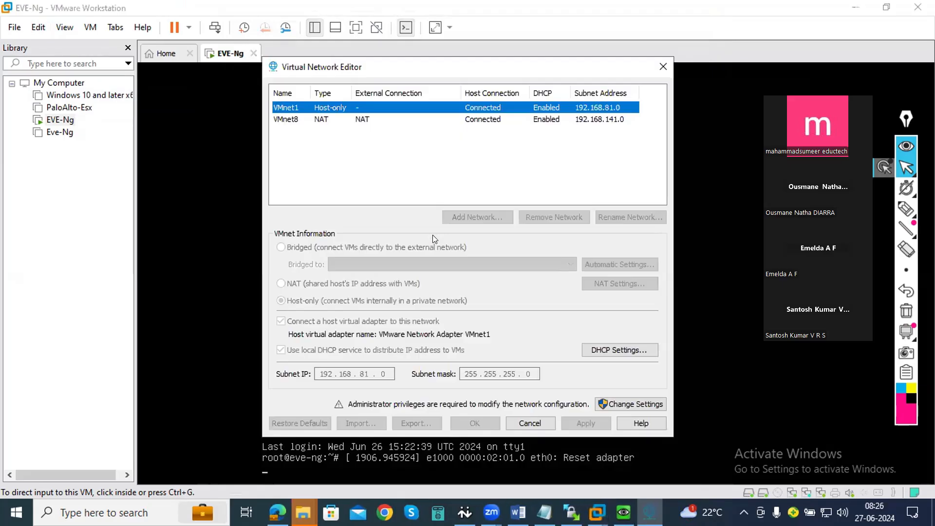
click(648, 404)
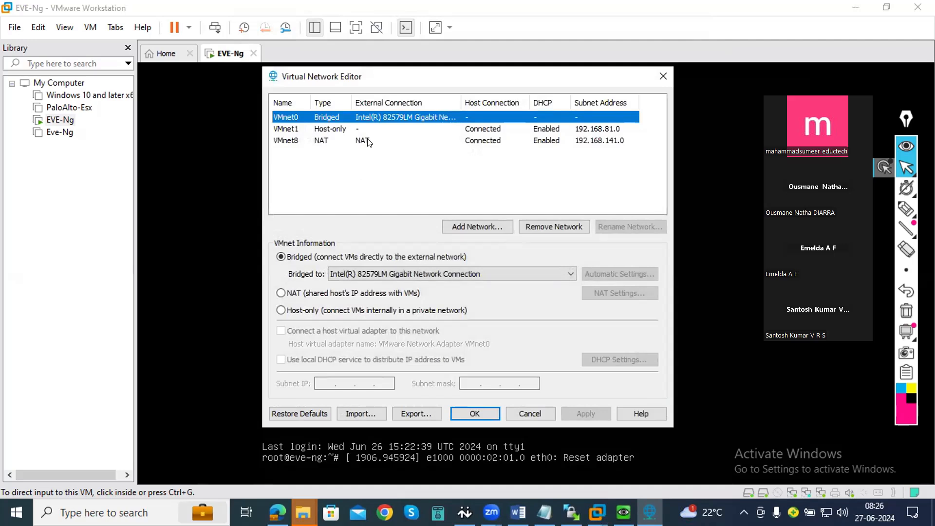
click(372, 140)
click(373, 116)
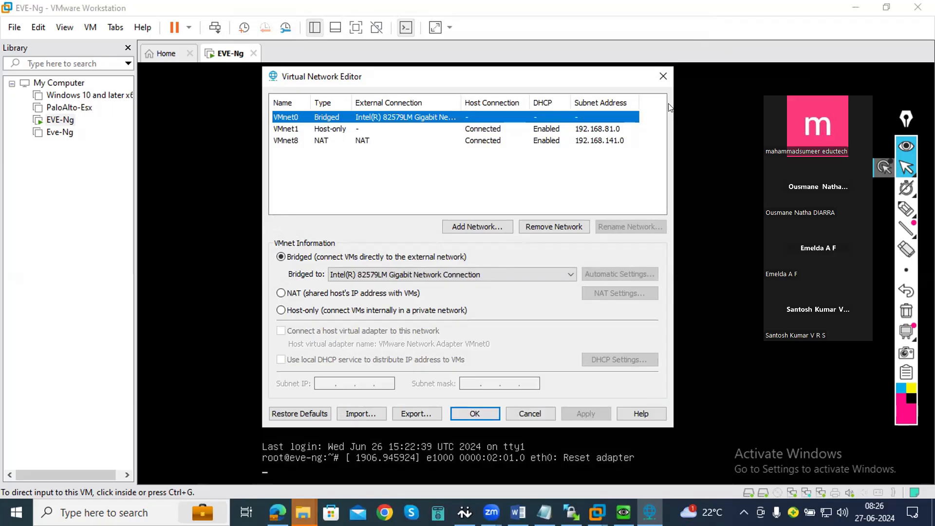
click(662, 76)
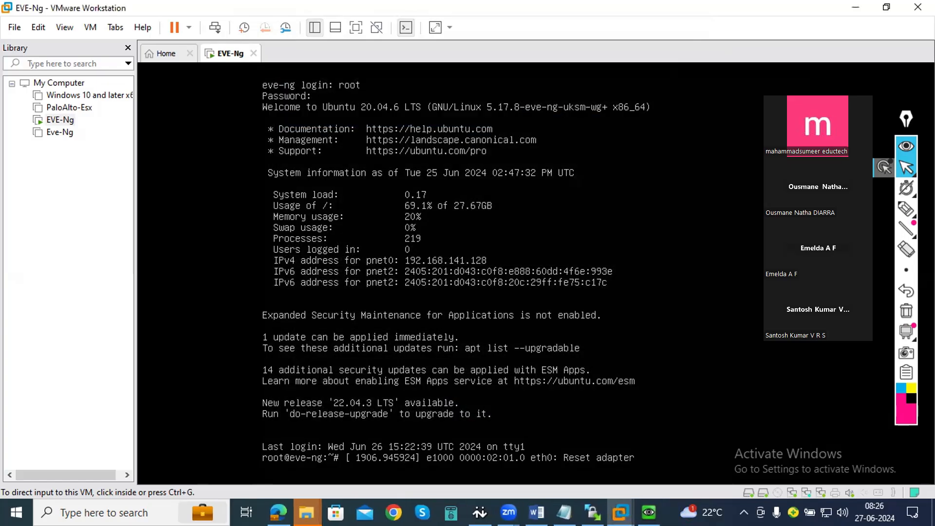
- Open the Windows Network Connections window by running ncpa.cpl
mouse_move(306, 512)
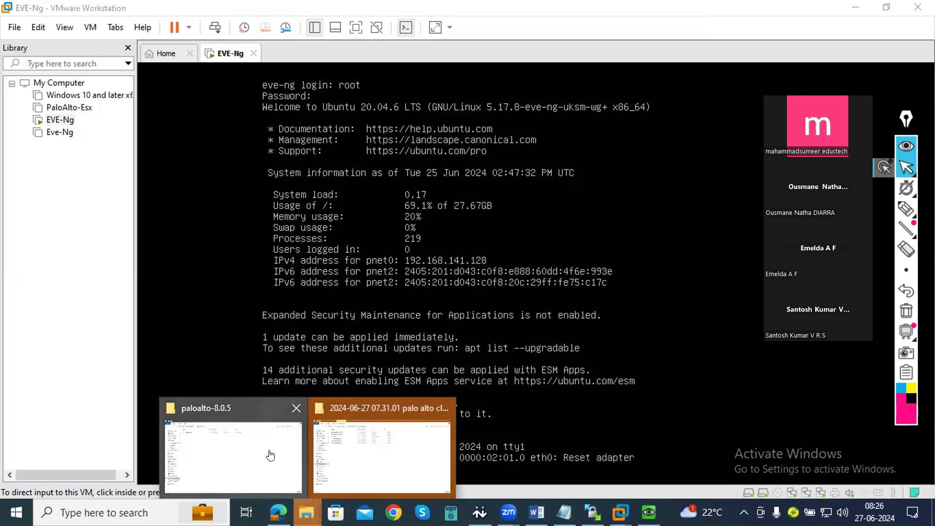
click(268, 453)
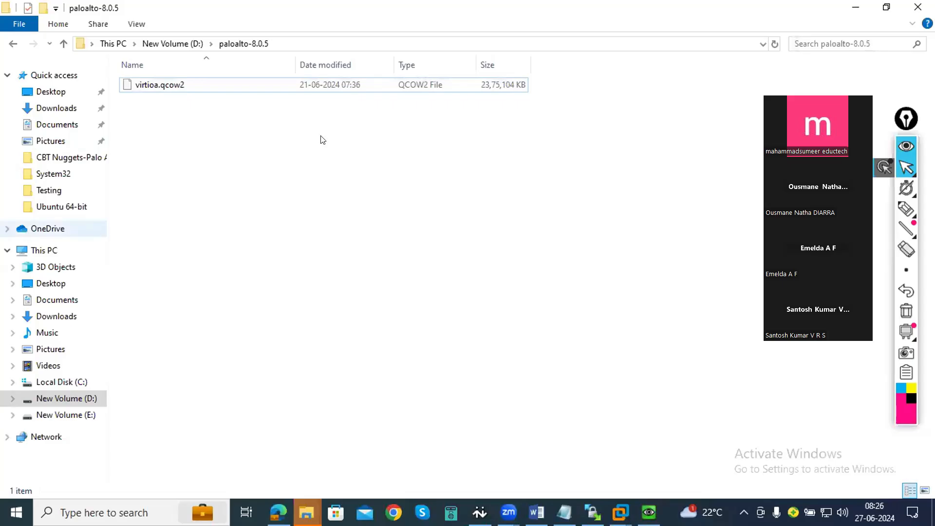
key(super+r)
text(nc)
key(Down)
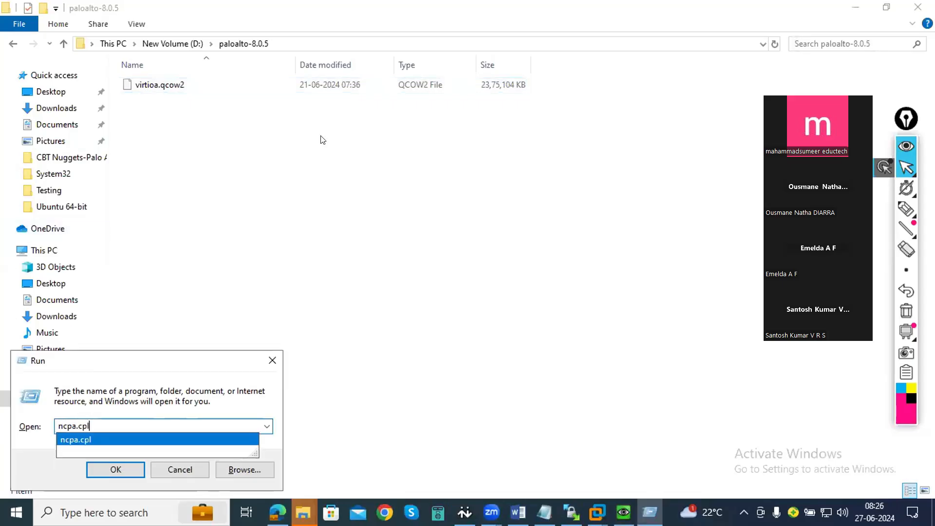
key(Return)
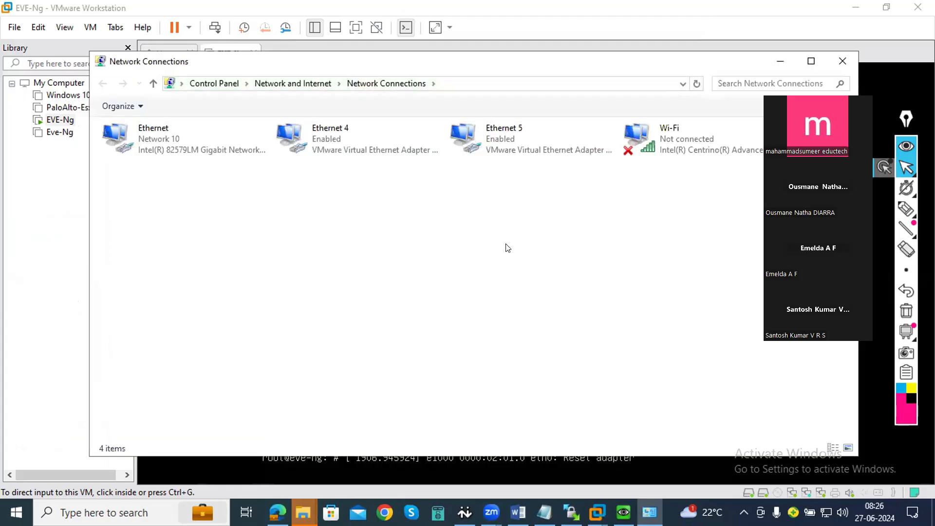
- Inspect the Ethernet 4 adapter's status and network connection details, including its IPv4 address, and close them
click(363, 140)
right_click(363, 141)
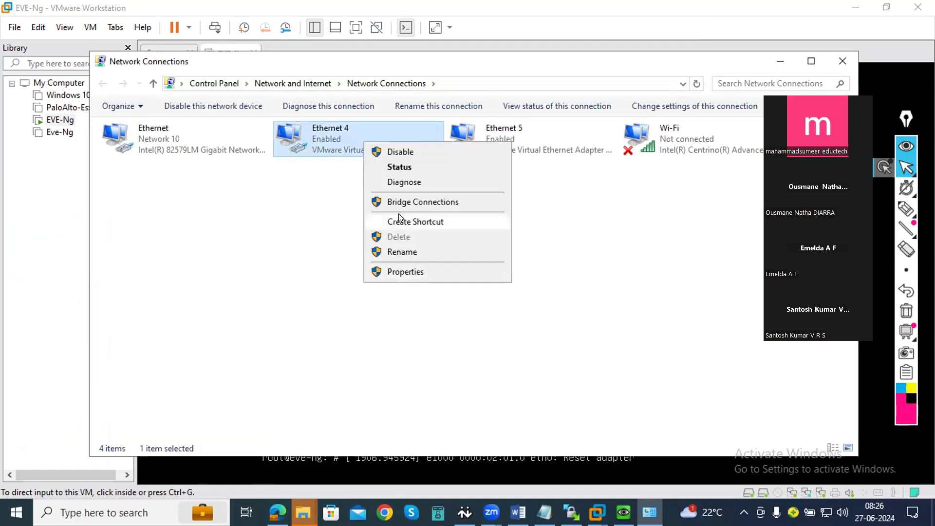
click(398, 171)
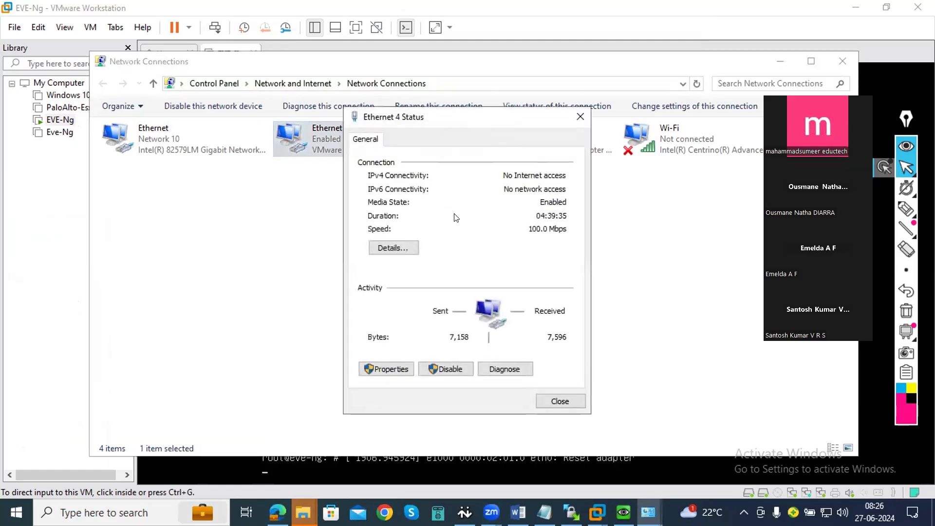
click(396, 248)
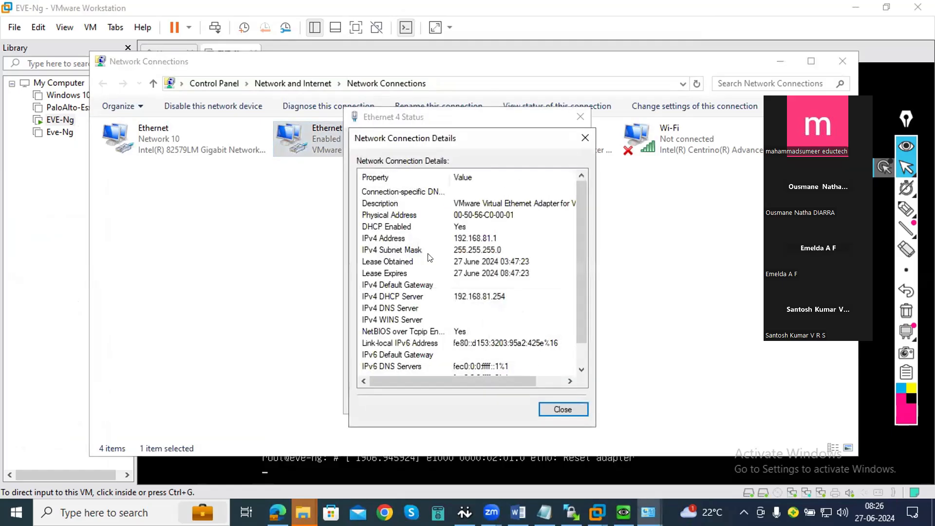
click(486, 238)
click(563, 408)
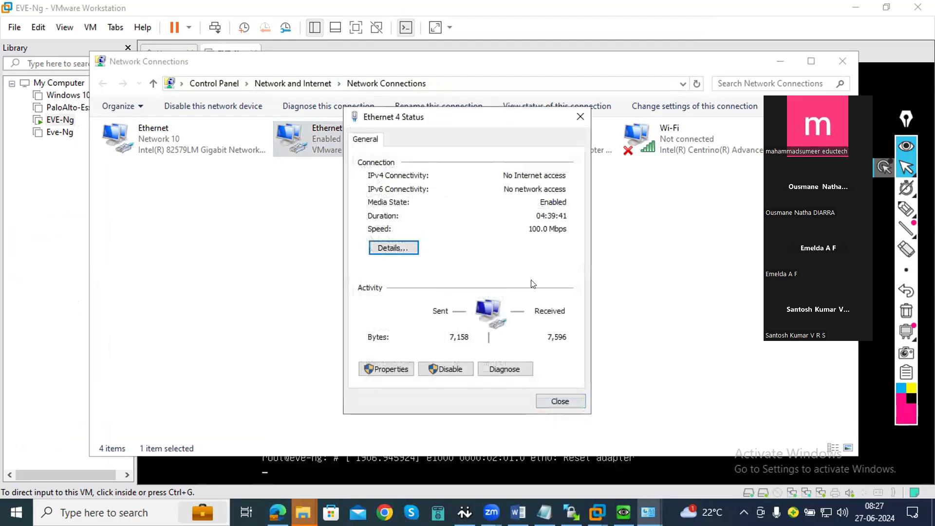
click(576, 122)
- Inspect the Ethernet 5 adapter's status and network connection details, and close both windows
right_click(486, 146)
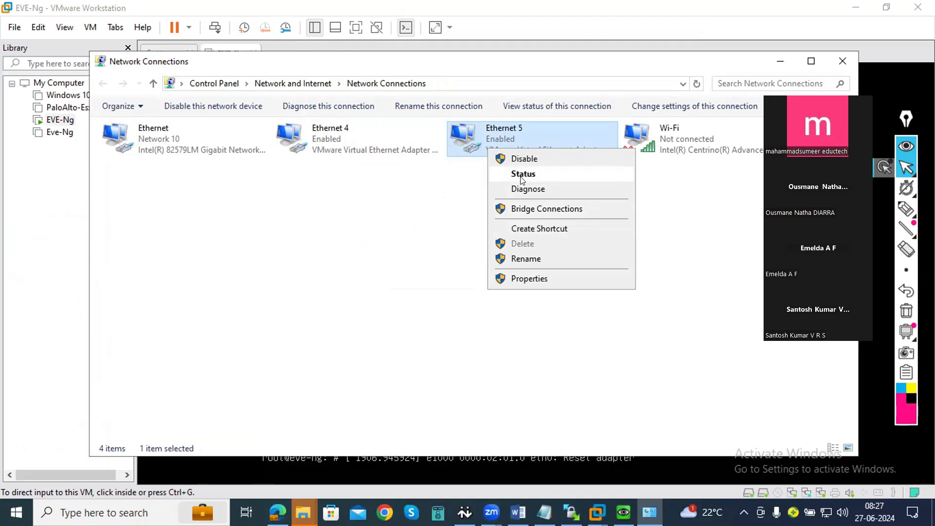
click(521, 179)
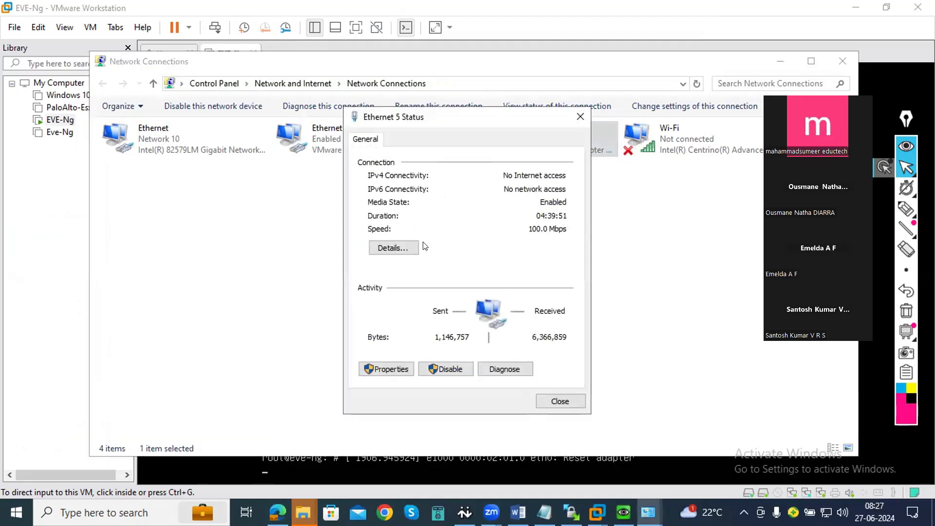
click(395, 248)
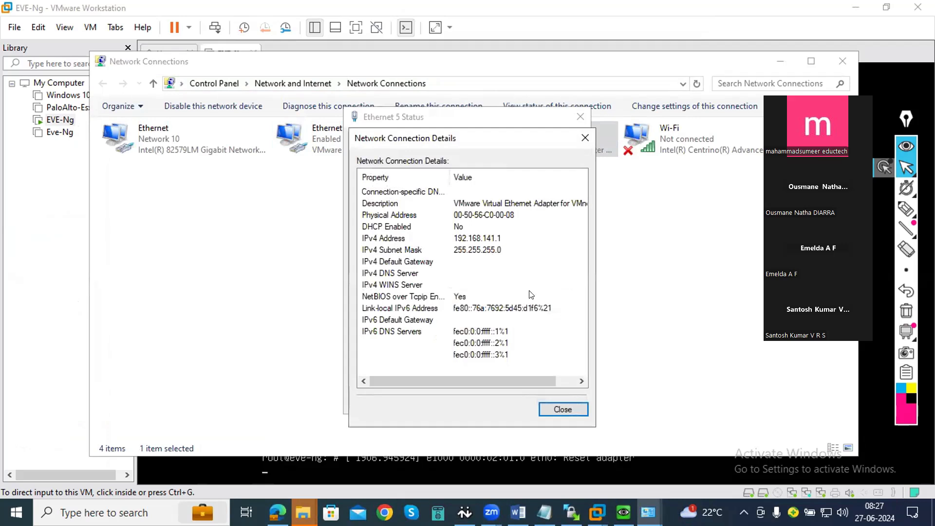
click(584, 138)
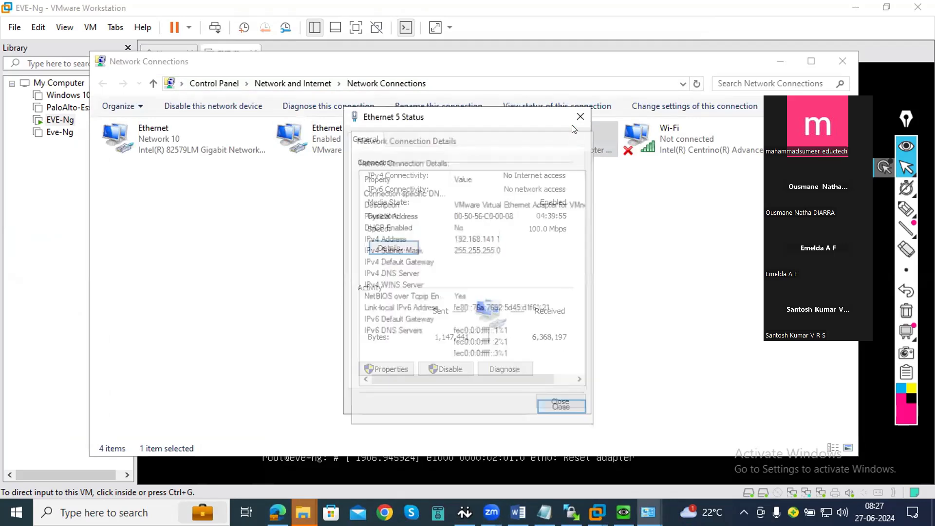
click(580, 116)
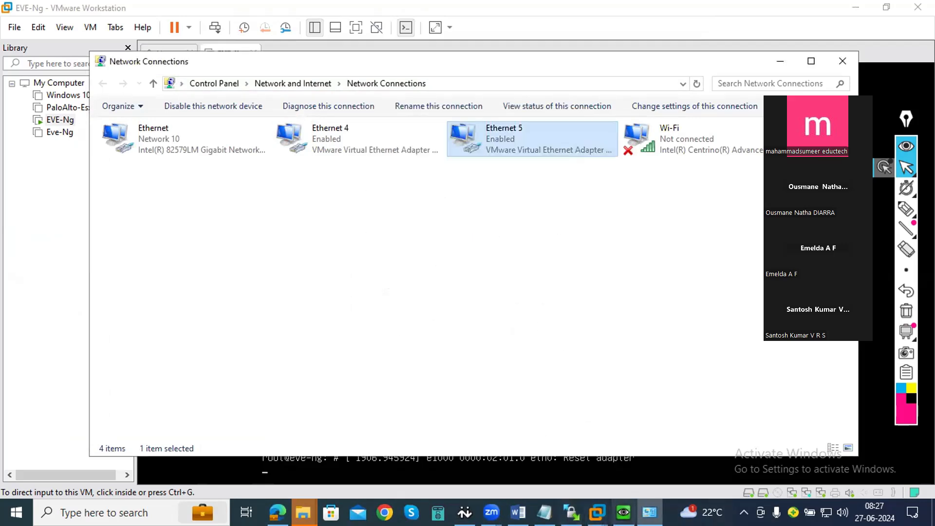
- Return to the PaloAlto QEMU console, discard the recalled ping command, and enter configuration mode with "configure"
click(624, 512)
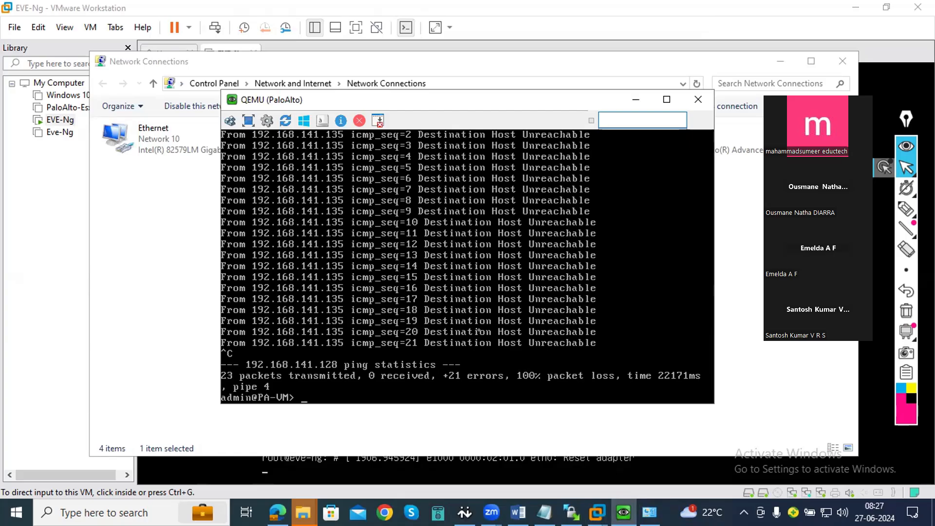
key(Up)
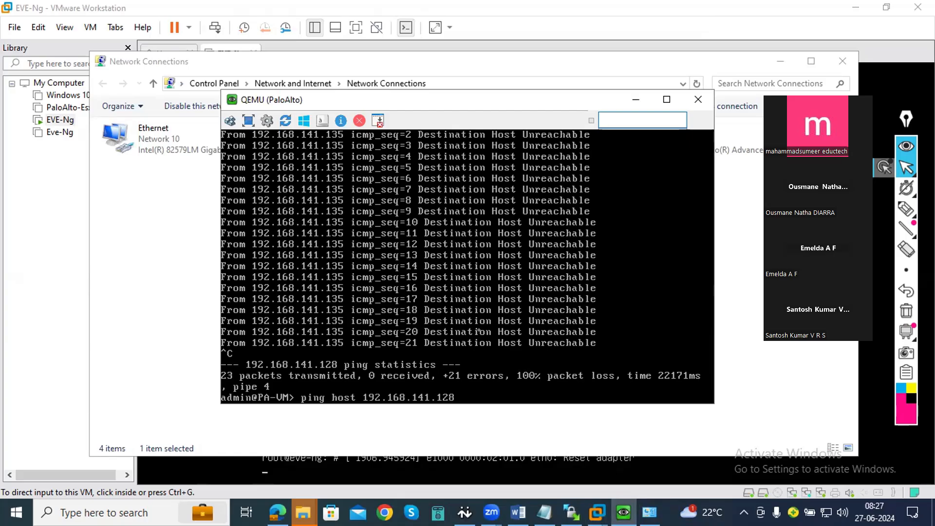
key(BackSpace)
key(BackSpace)
key(BackSpace)
key(BackSpace)
key(BackSpace)
key(BackSpace)
key(BackSpace)
key(BackSpace)
key(BackSpace)
key(BackSpace)
key(BackSpace)
key(BackSpace)
key(BackSpace)
key(BackSpace)
key(BackSpace)
key(BackSpace)
key(BackSpace)
key(BackSpace)
key(BackSpace)
key(BackSpace)
key(BackSpace)
key(BackSpace)
key(BackSpace)
key(BackSpace)
key(BackSpace)
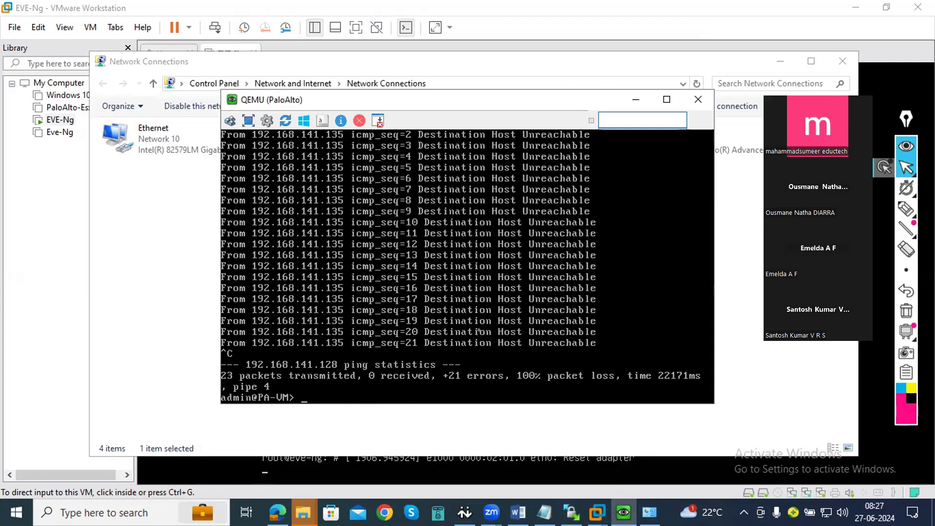
text(p)
key(BackSpace)
text(configure)
key(Return)
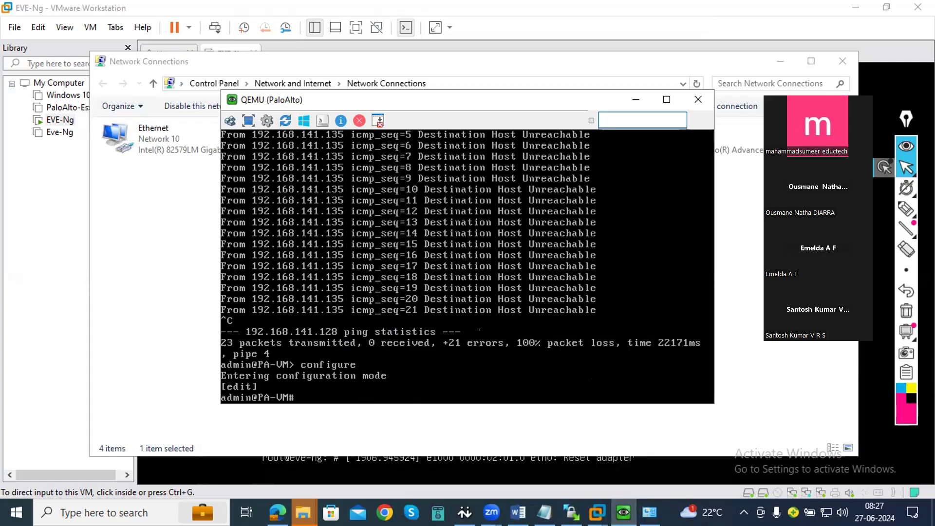
- Switch the management interface to static addressing with "set deviceconfig system type static", consulting the Palo Alto knowledge base article for the syntax
text(set)
text(in)
key(BackSpace)
key(BackSpace)
key(BackSpace)
text(deviceconfig)
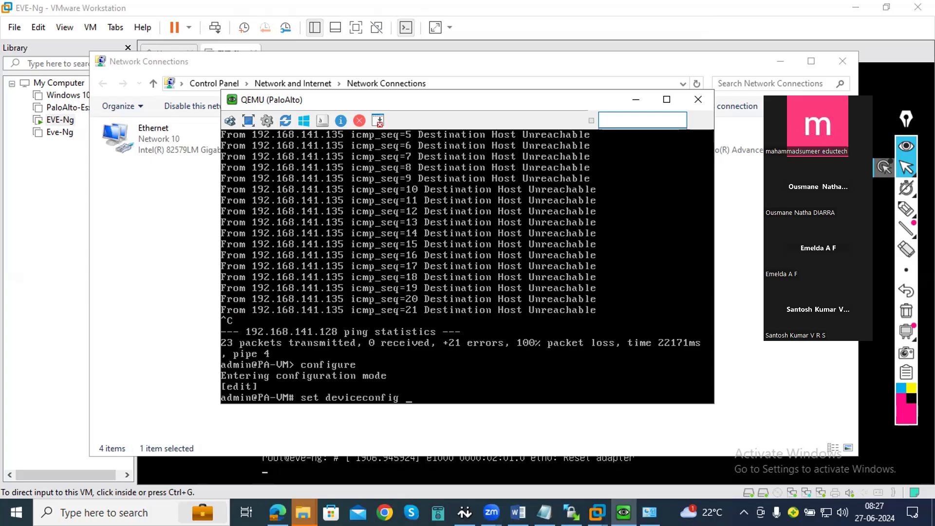
key(alt+Tab)
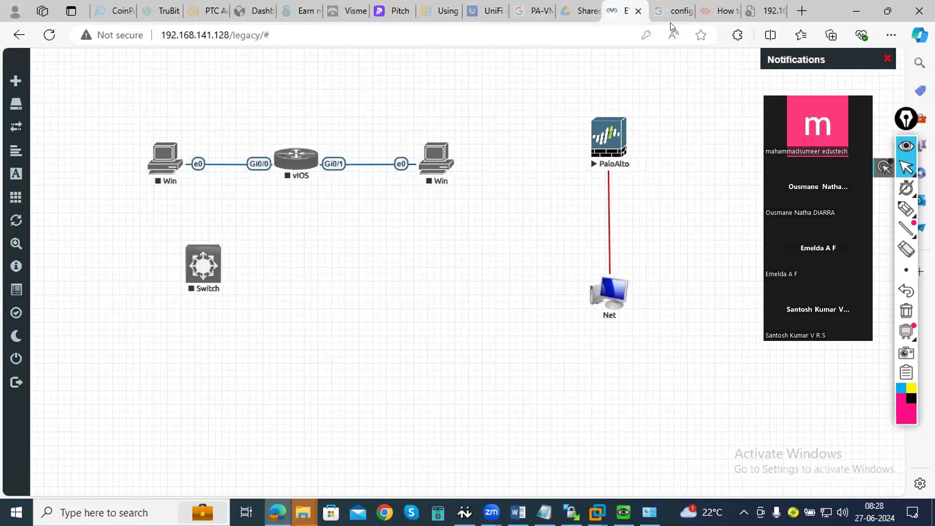
click(702, 18)
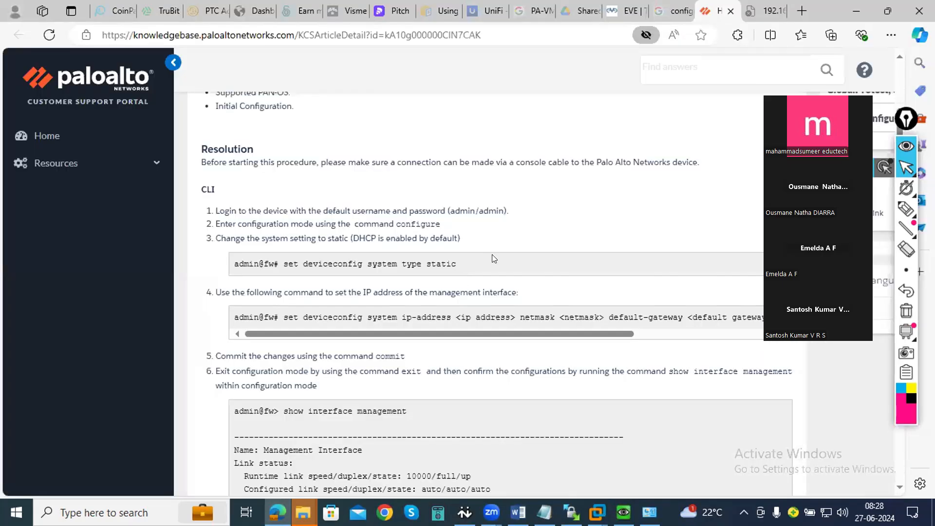
click(857, 9)
text(syste)
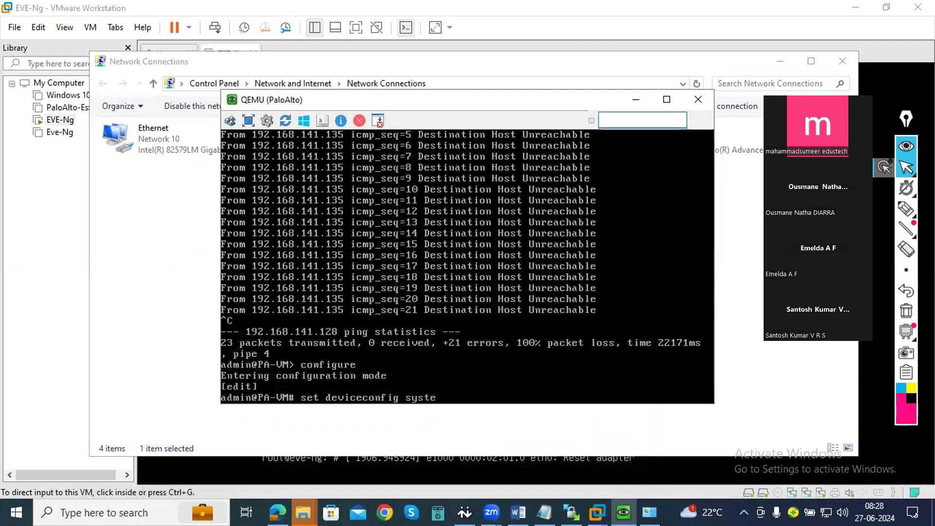
text(m type stat)
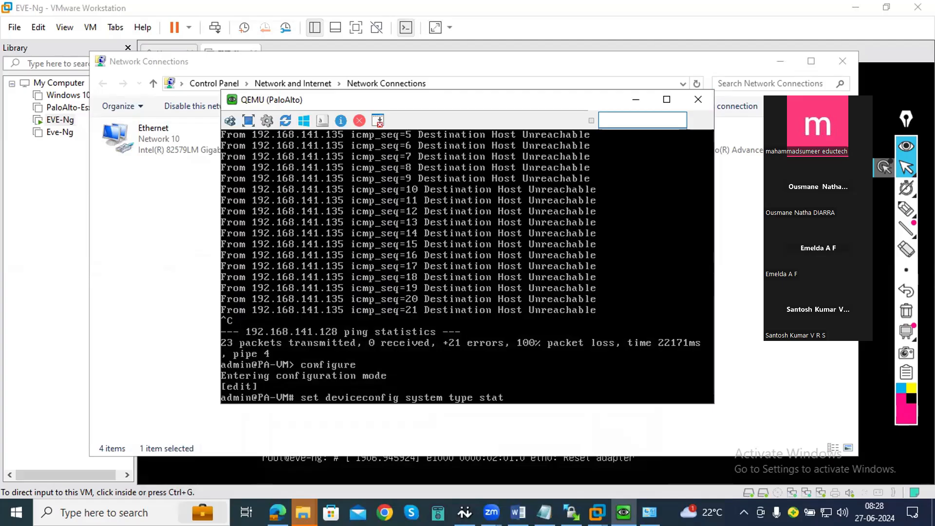
text(ic)
key(Return)
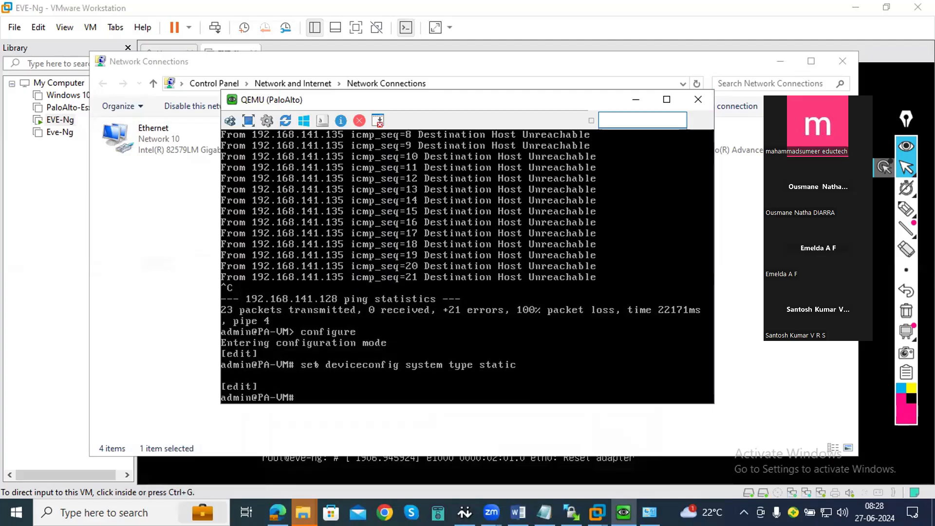
- Set the management address with "set deviceconfig system ip-address 192.168.29.110 netmask 255.255.255.0", listing the available ip options along the way
text(set deviceconfig )
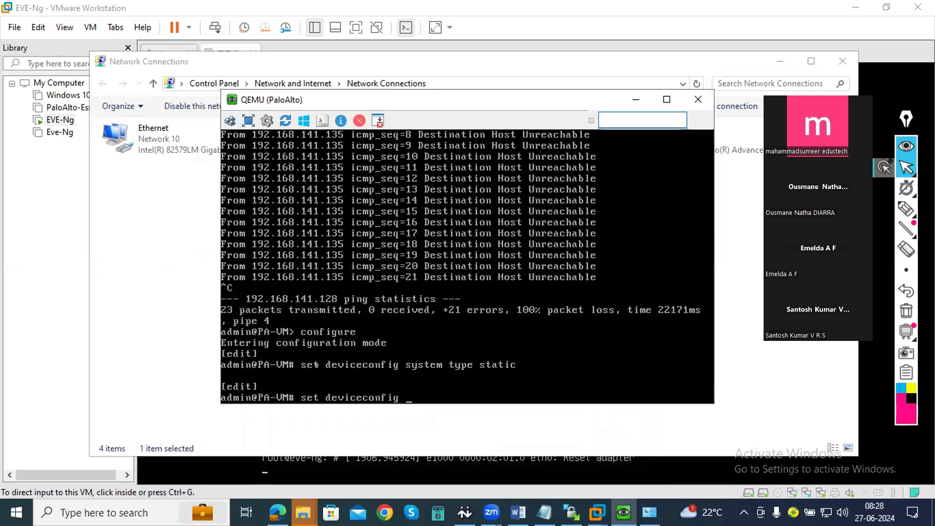
text(system ip)
key(question)
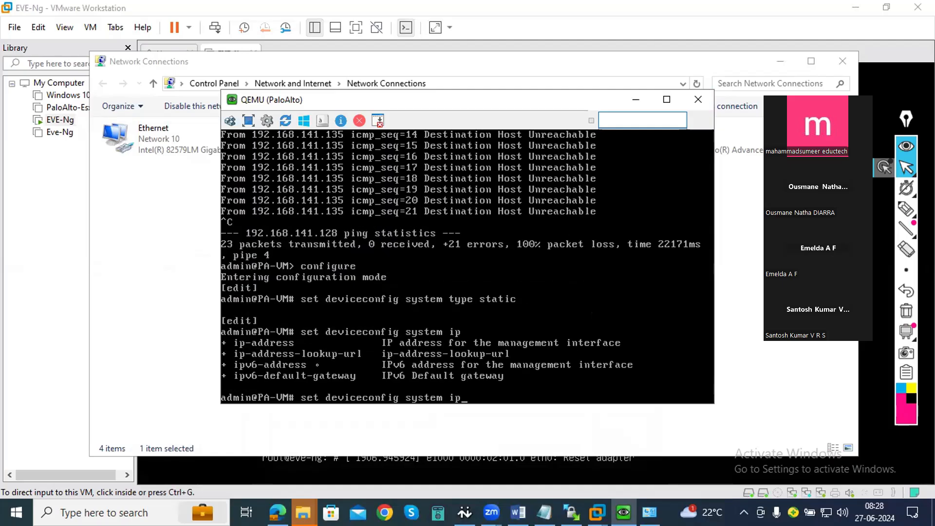
text(-address 192.168)
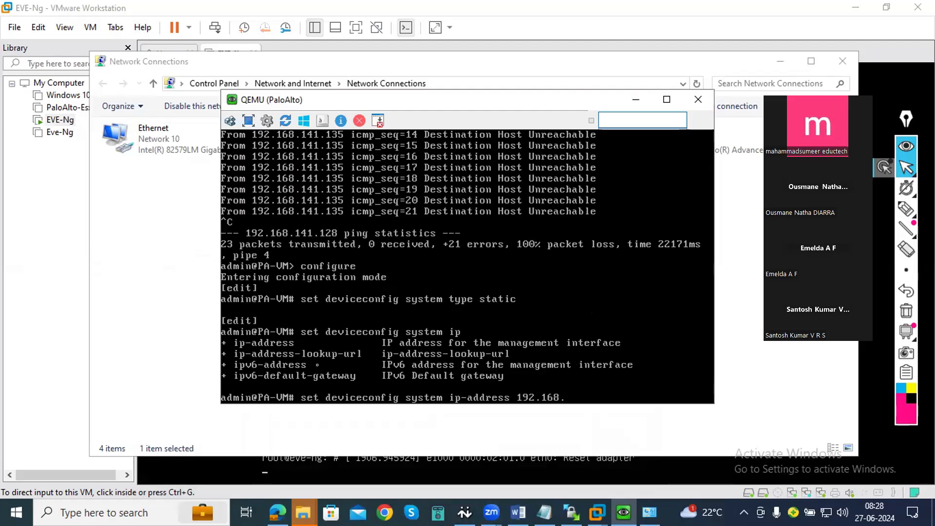
text(.28)
key(BackSpace)
text(9.110 netmask 255.255.2)
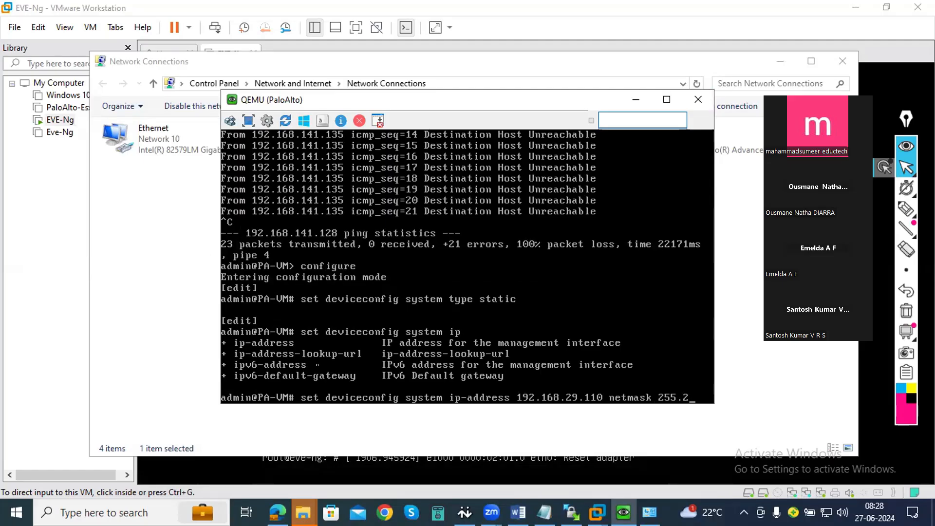
text(55.0)
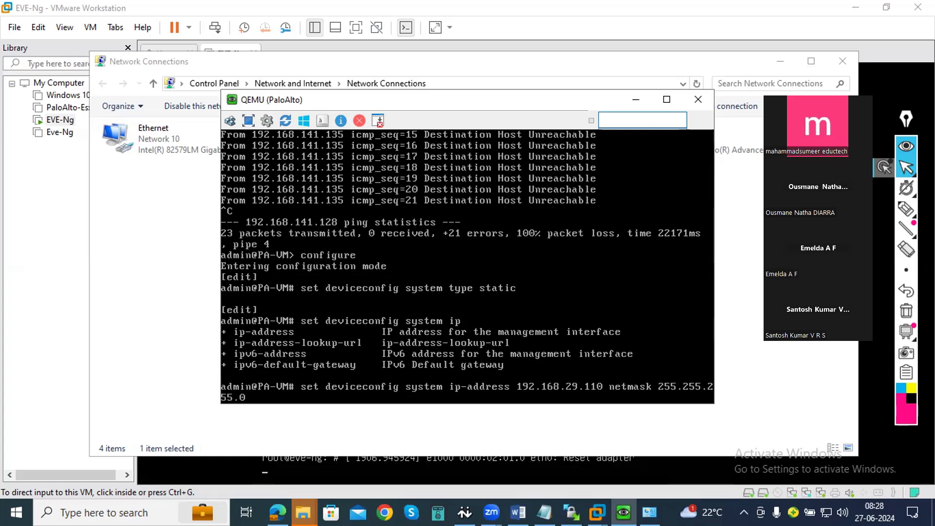
key(Return)
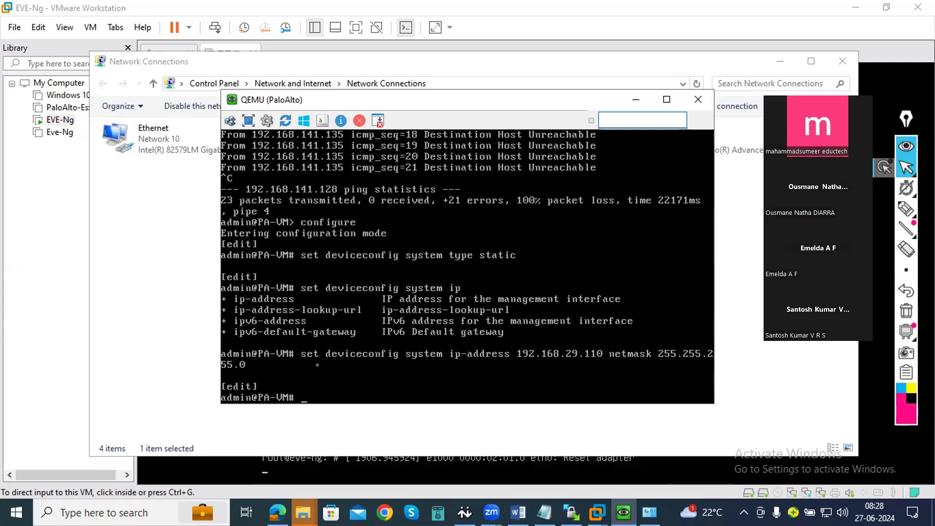
- Commit the firewall configuration and exit configuration mode
text(commit)
key(Return)
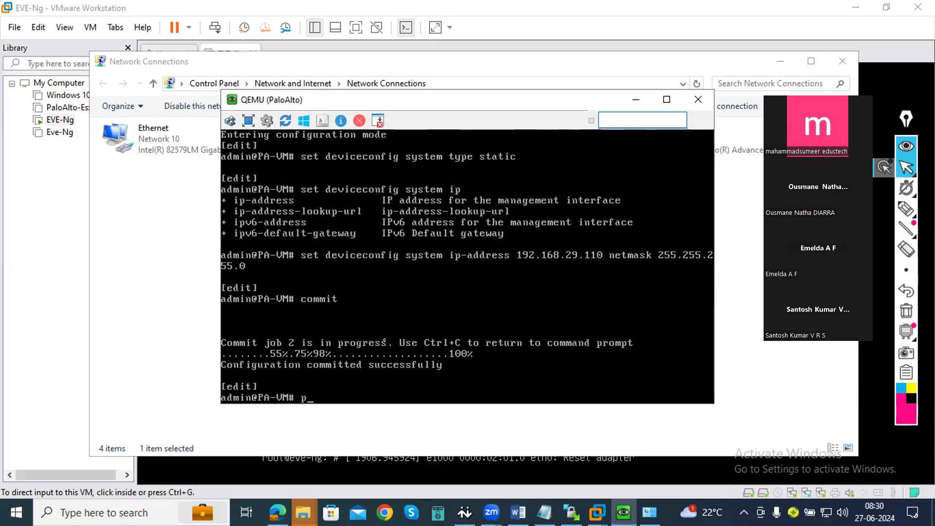
text(exit)
key(Return)
- Test the firewall's internet connectivity with "ping host 8.8.8.8"
text(ping)
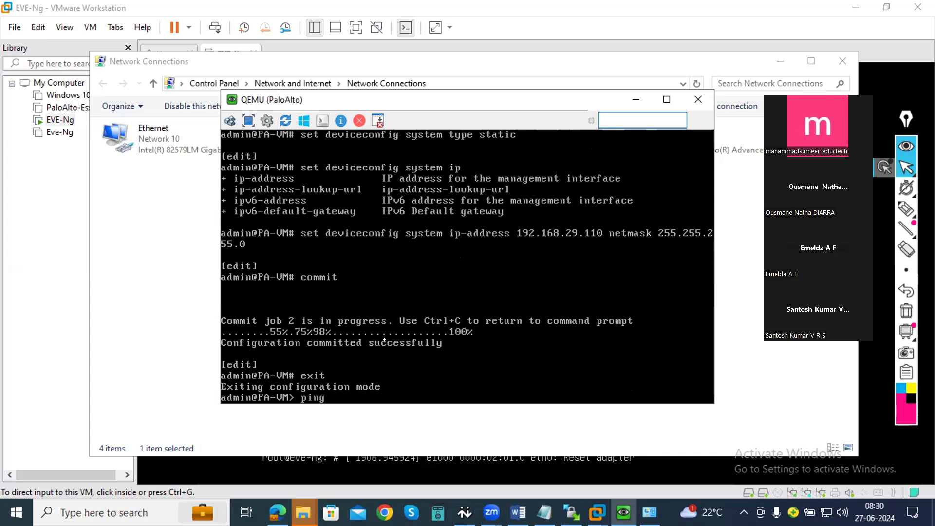
text( host 8.8.8.8)
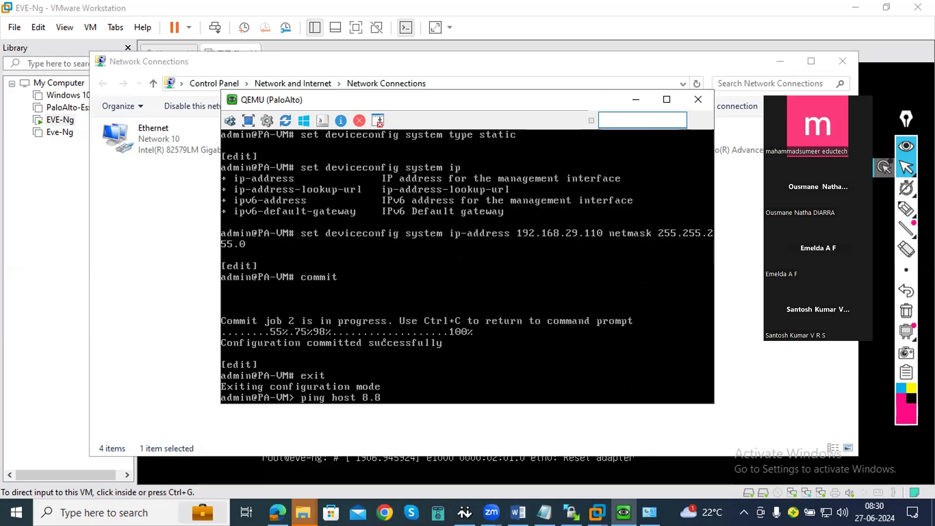
key(Return)
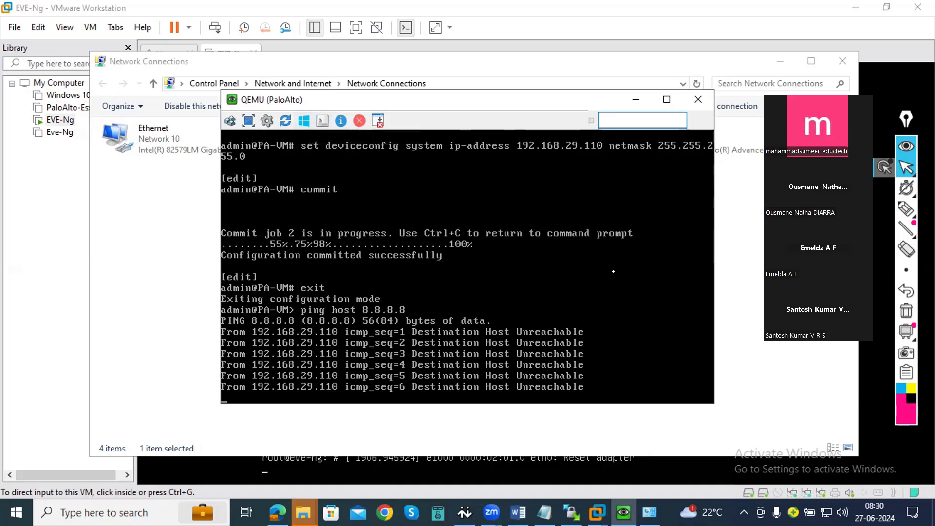
- Minimize the firewall console, Network Connections and VMware Workstation windows, and switch to File Explorer
click(638, 102)
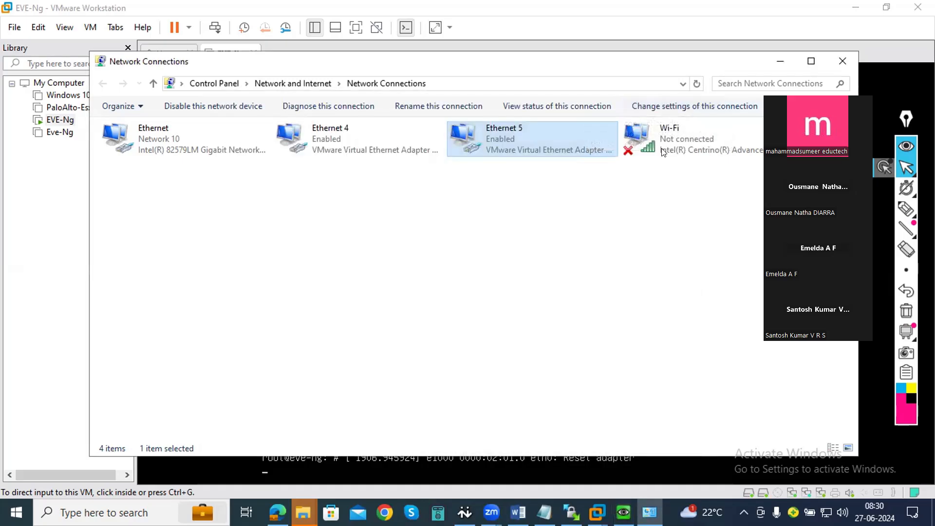
click(775, 70)
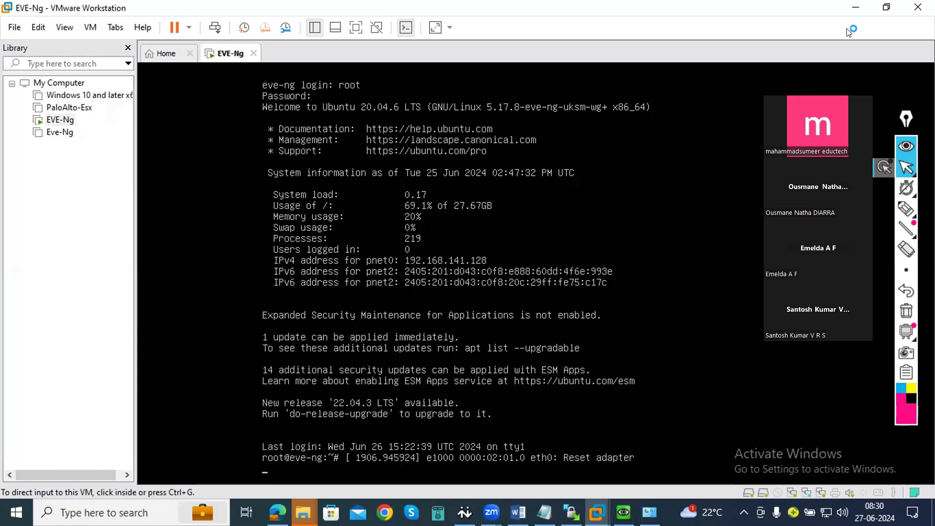
click(855, 8)
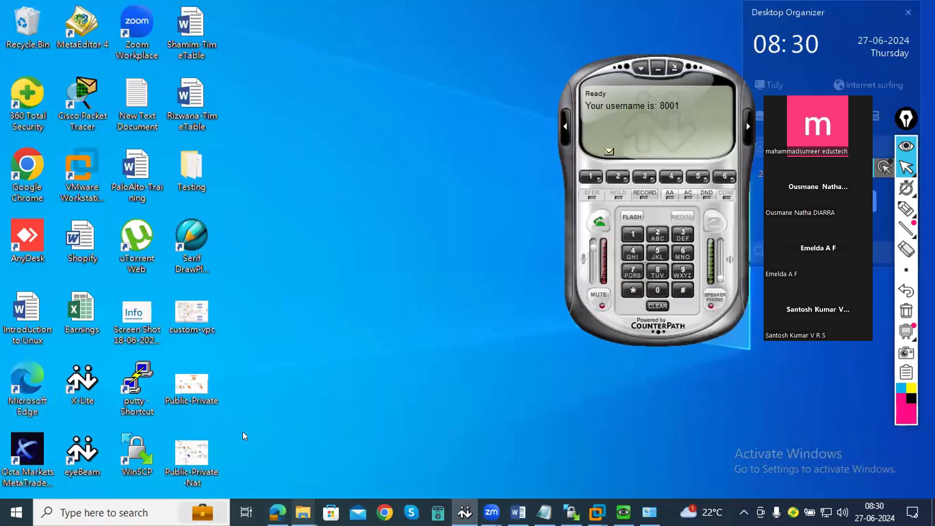
mouse_move(303, 512)
click(244, 434)
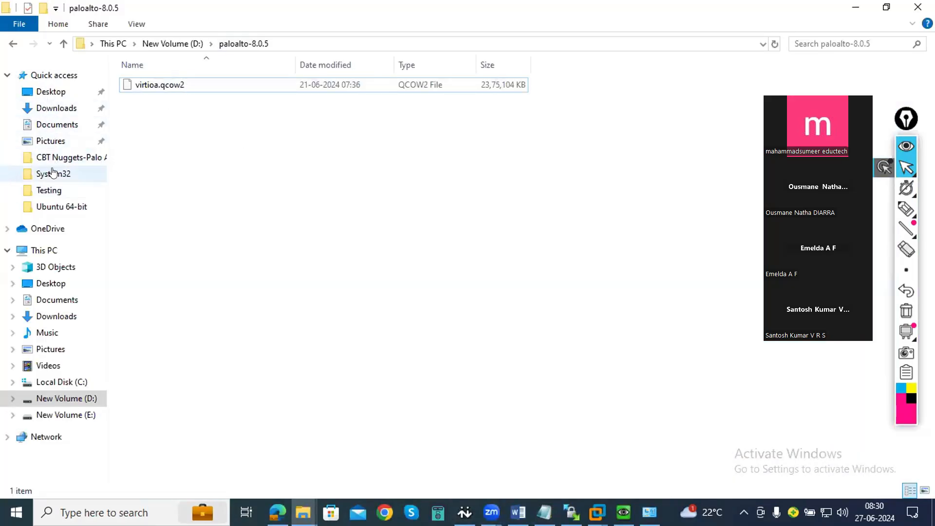
- Browse to the PaloAltoVM folder inside Virtual Machines in Documents
click(53, 112)
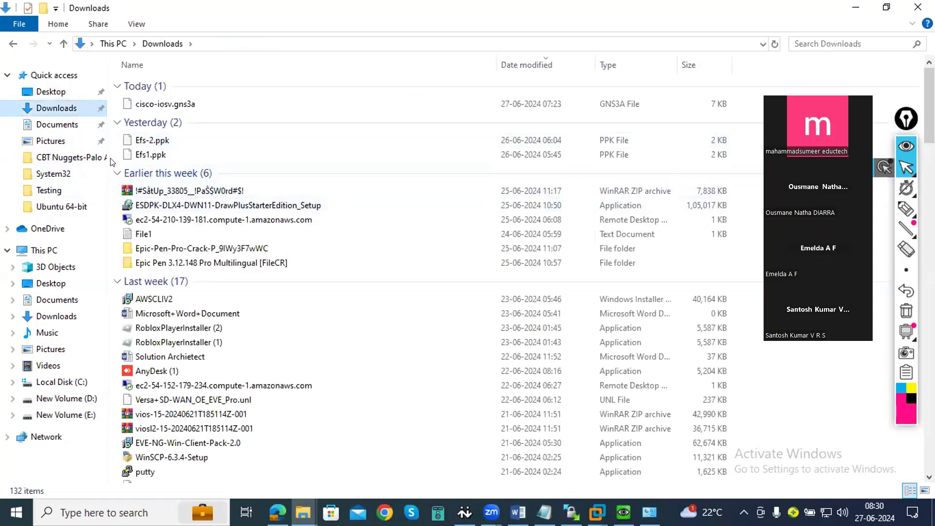
click(68, 124)
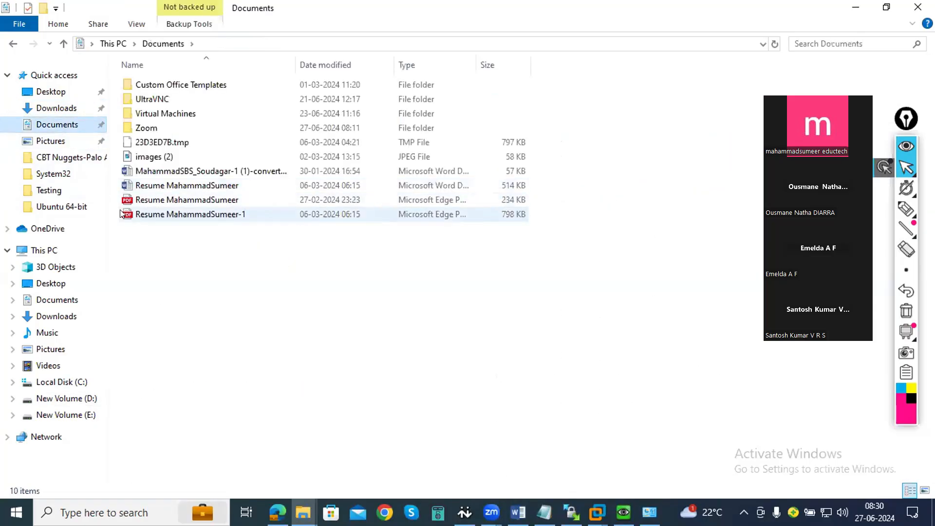
click(148, 114)
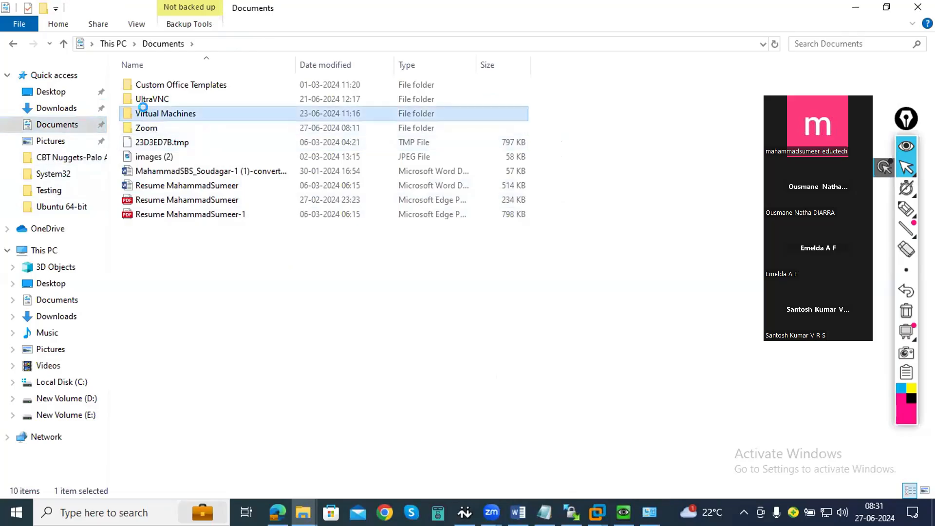
double_click(148, 114)
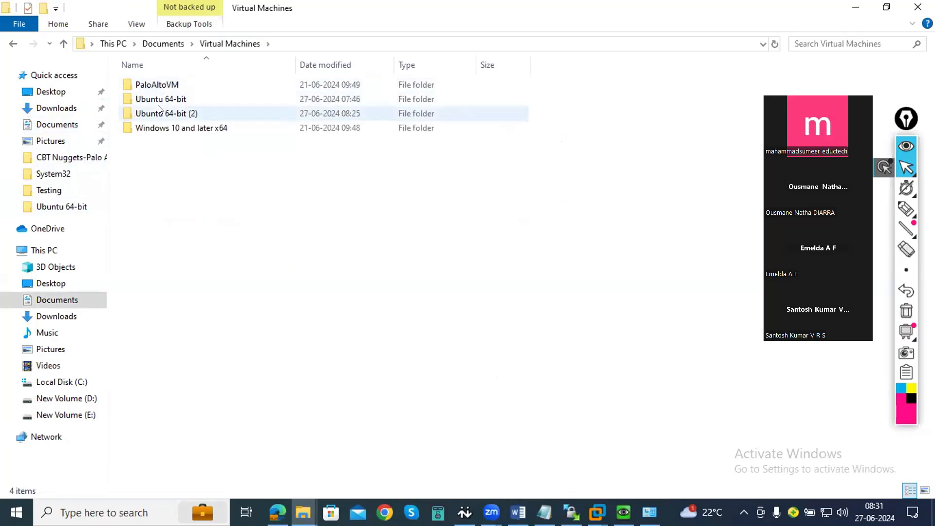
double_click(159, 86)
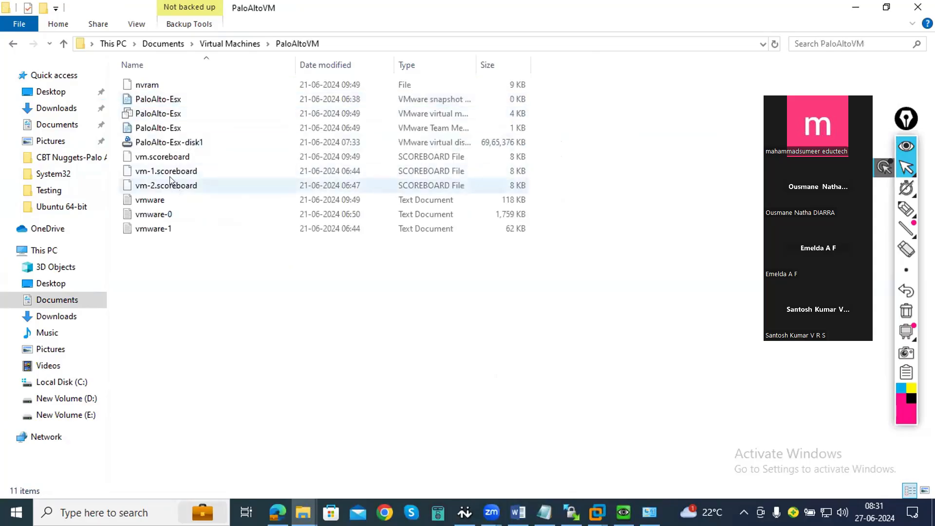
- Open the PaloAlto-Esx VMware virtual machine configuration file in Notepad
click(158, 115)
right_click(158, 116)
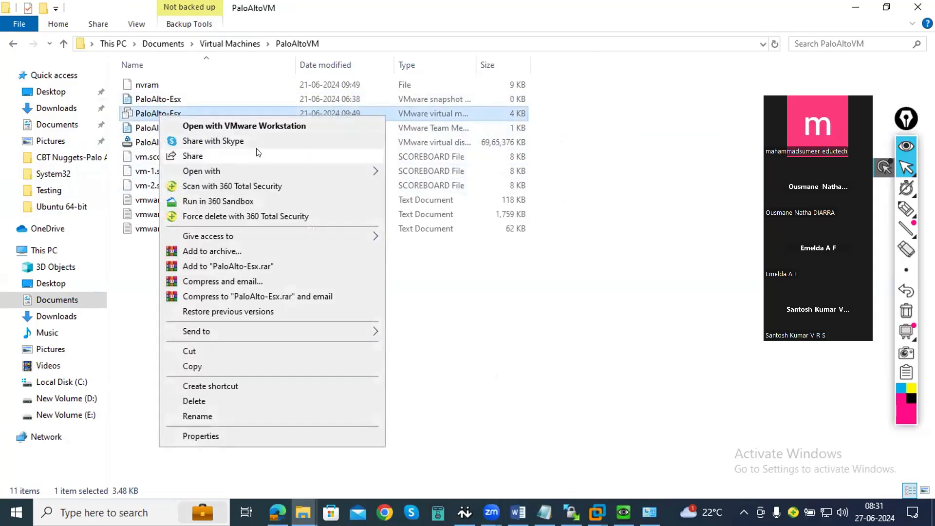
mouse_move(340, 171)
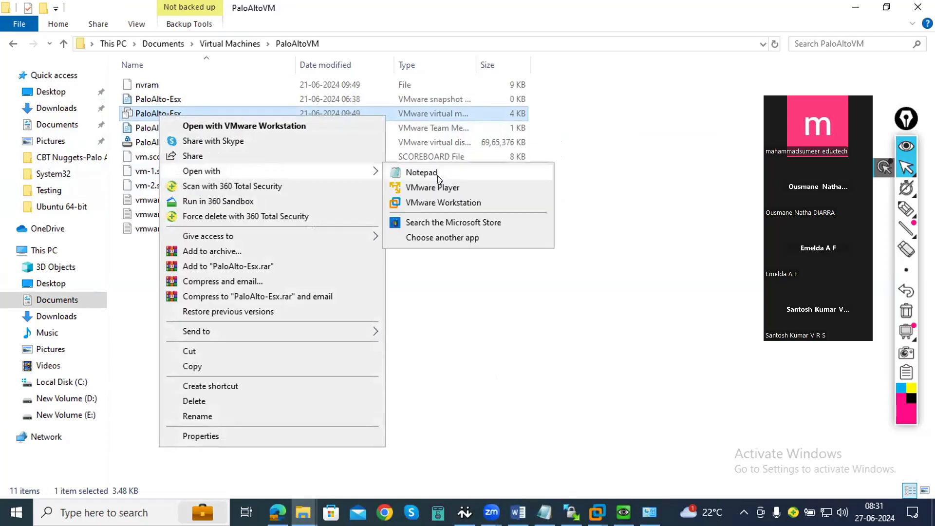
click(438, 176)
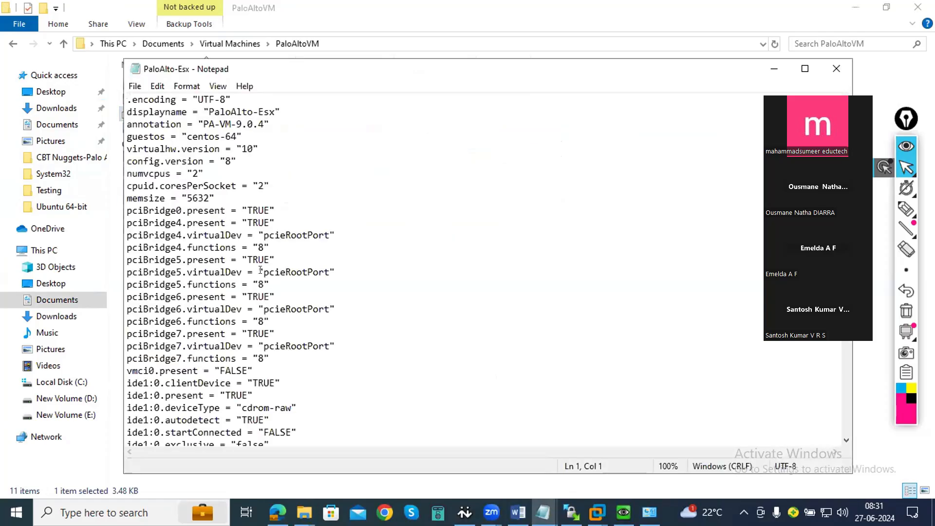
- Examine the ethernet adapter entries in the PaloAlto-Esx configuration, and close both the file and File Explorer
scroll(261, 271, down, 4)
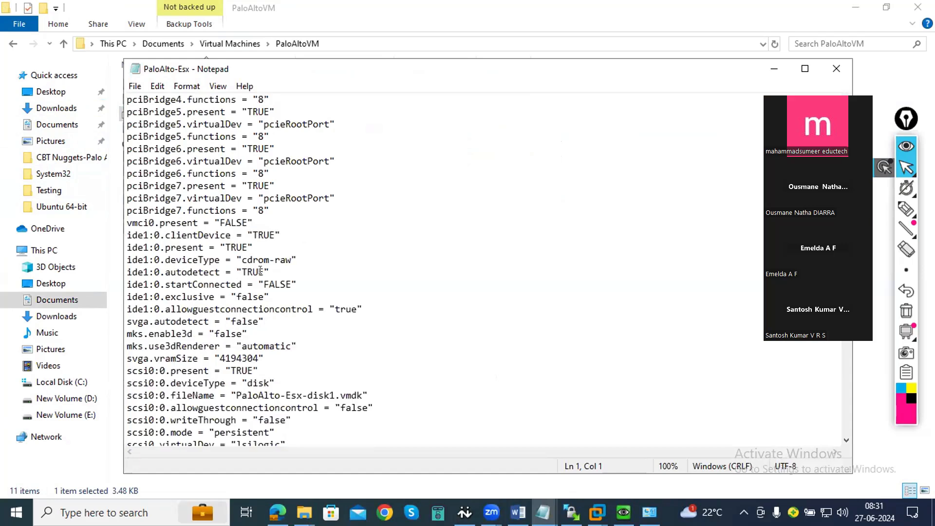
scroll(261, 271, down, 1)
scroll(291, 272, down, 1)
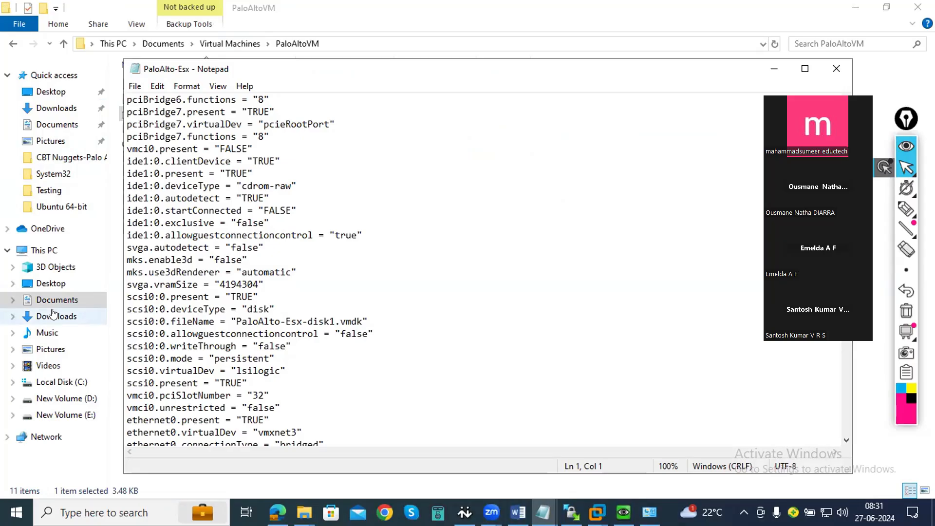
scroll(251, 292, down, 1)
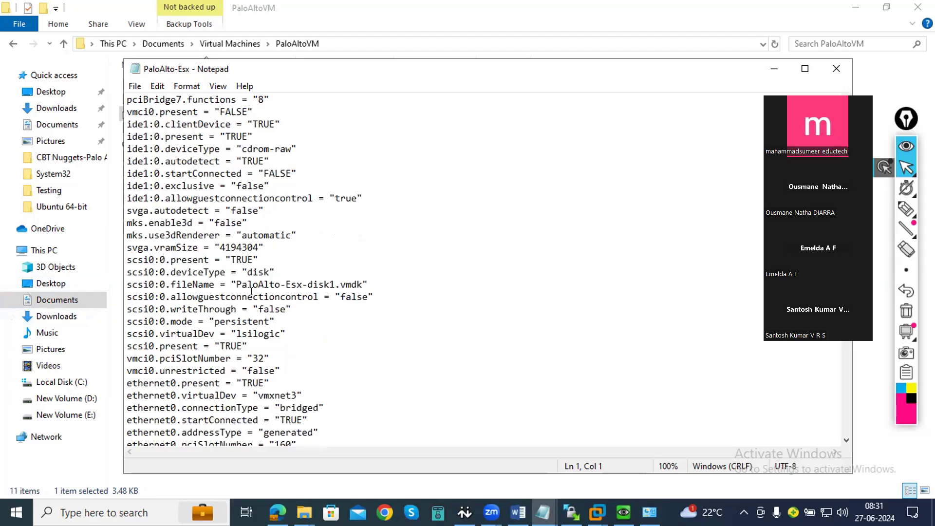
scroll(251, 291, down, 1)
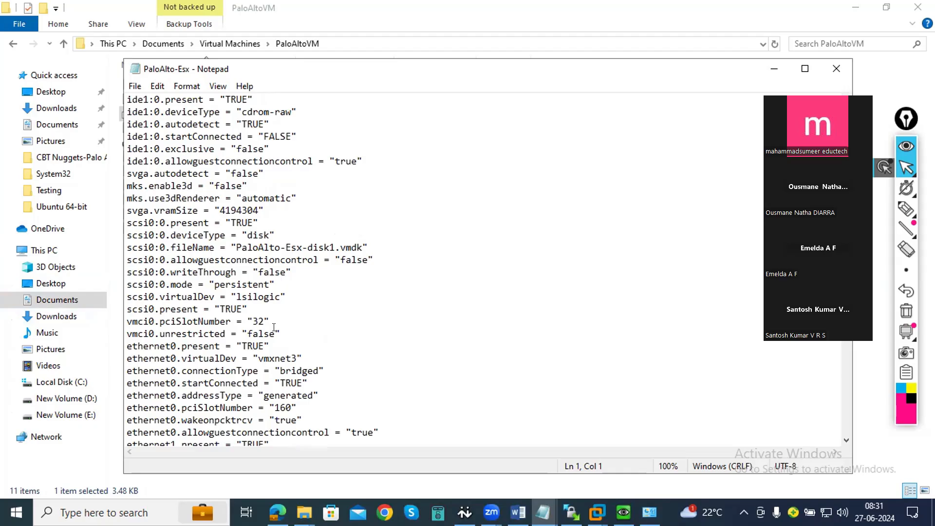
scroll(274, 328, down, 4)
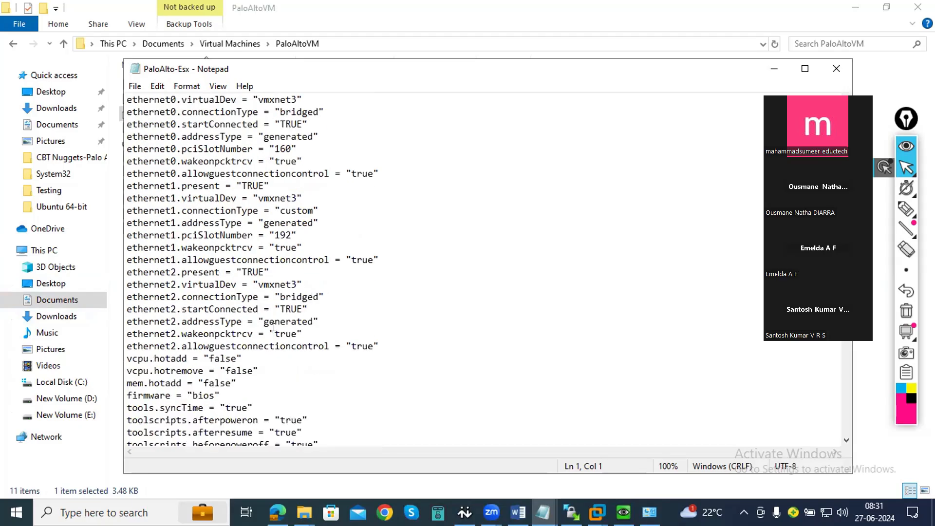
click(833, 69)
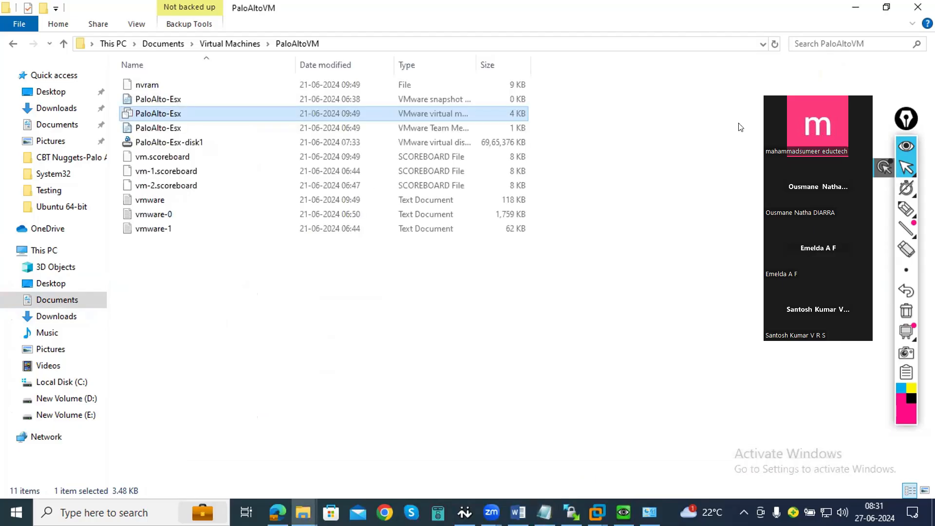
click(918, 7)
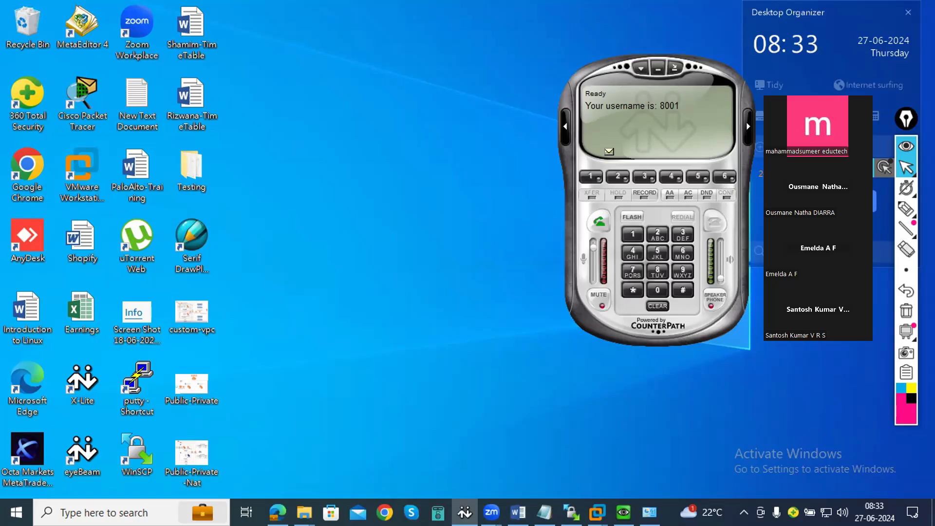
- Check the running ping in the PaloAlto firewall console, and switch to the Zoom screen-sharing meeting
mouse_move(623, 511)
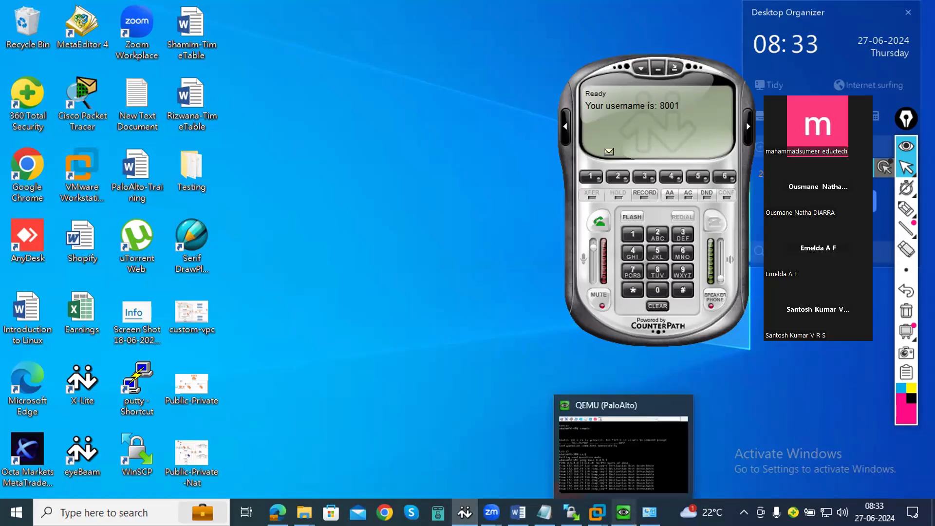
click(617, 462)
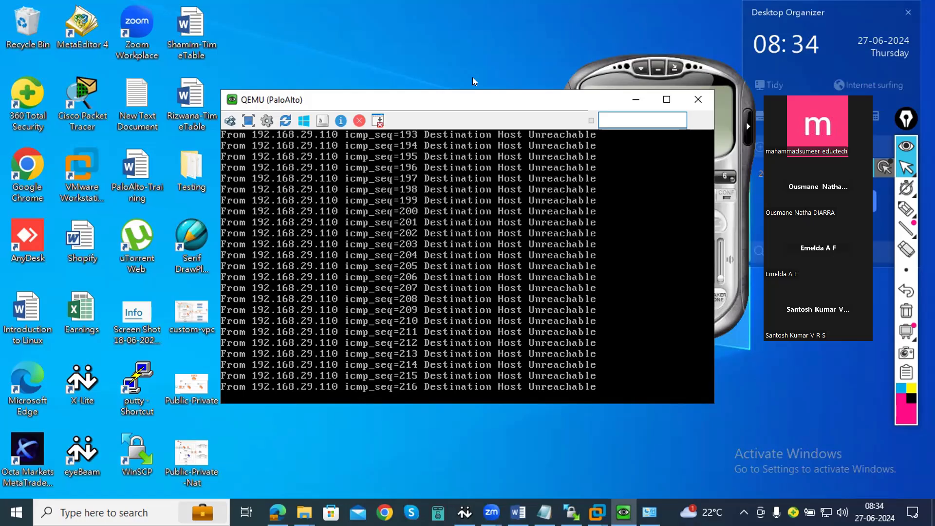
click(491, 512)
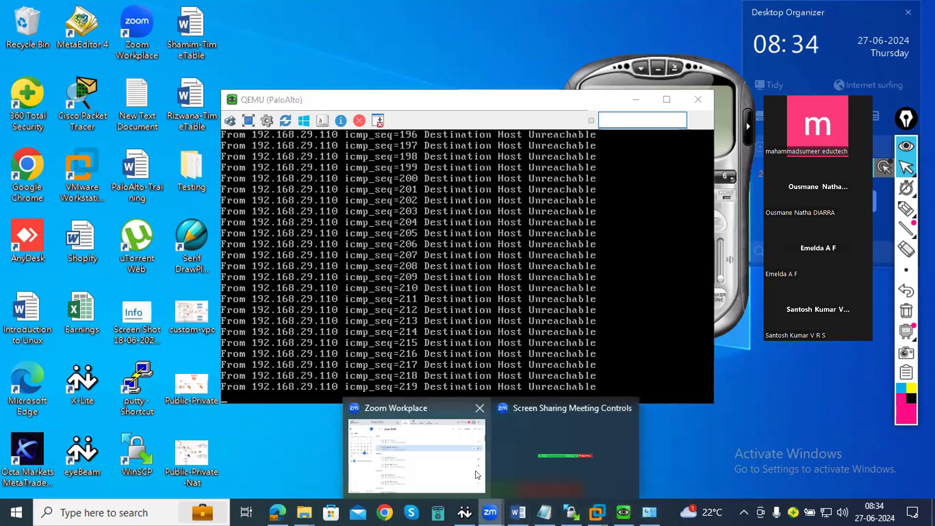
click(521, 461)
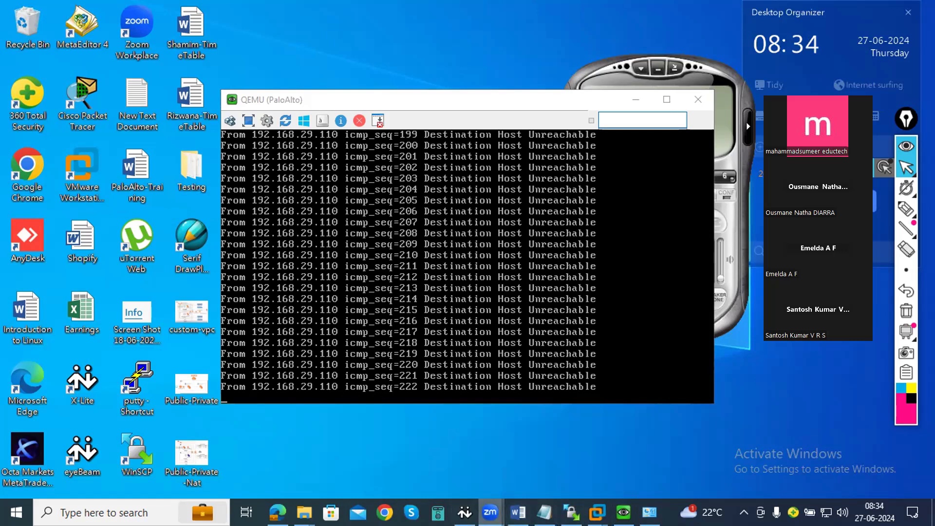
click(490, 512)
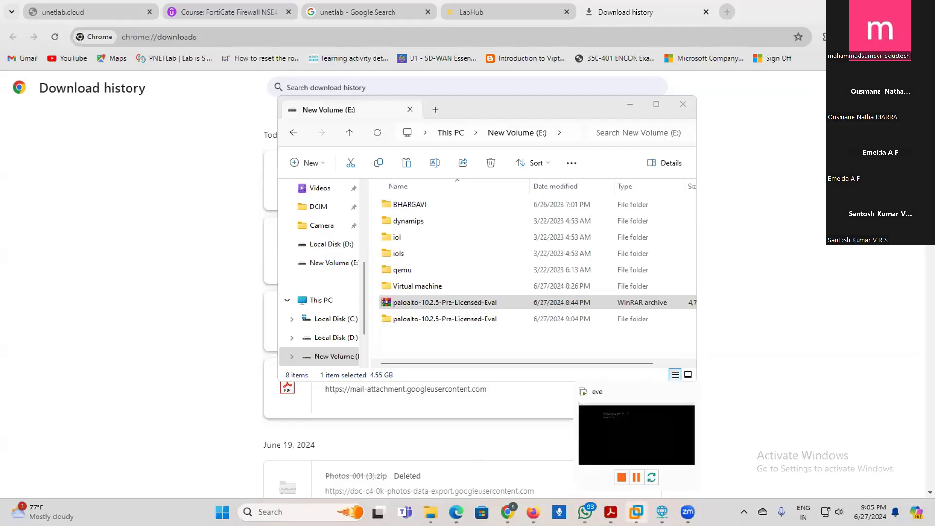
- Review the hardware and network adapters in the eve virtual machine's settings in VMware Workstation, and close the settings
click(661, 512)
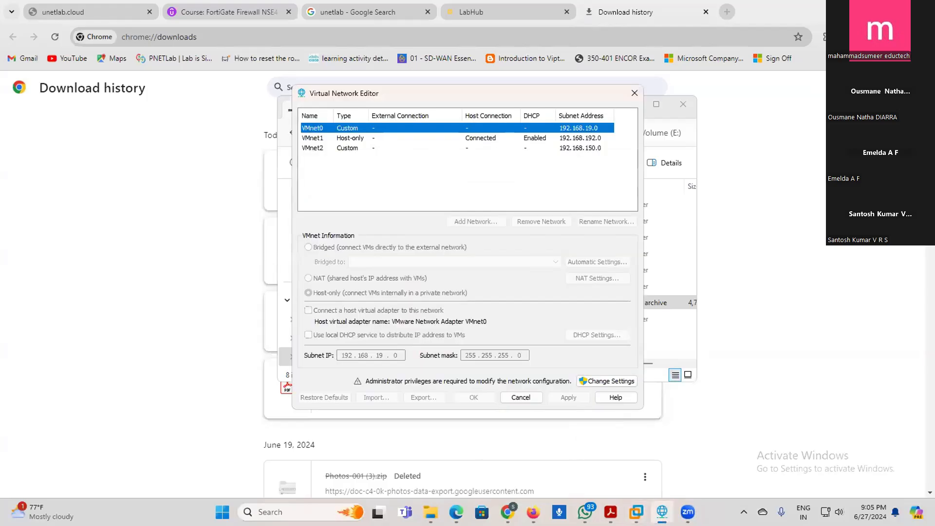
click(636, 512)
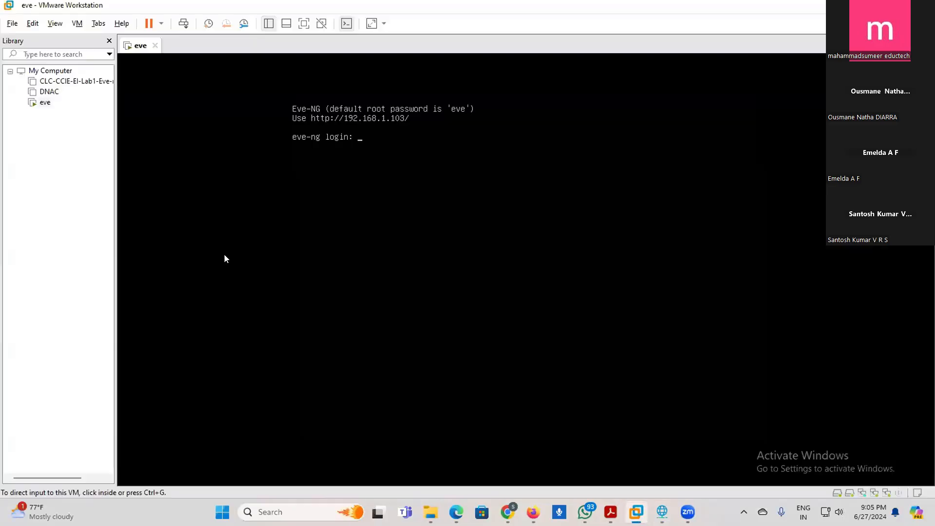
click(44, 103)
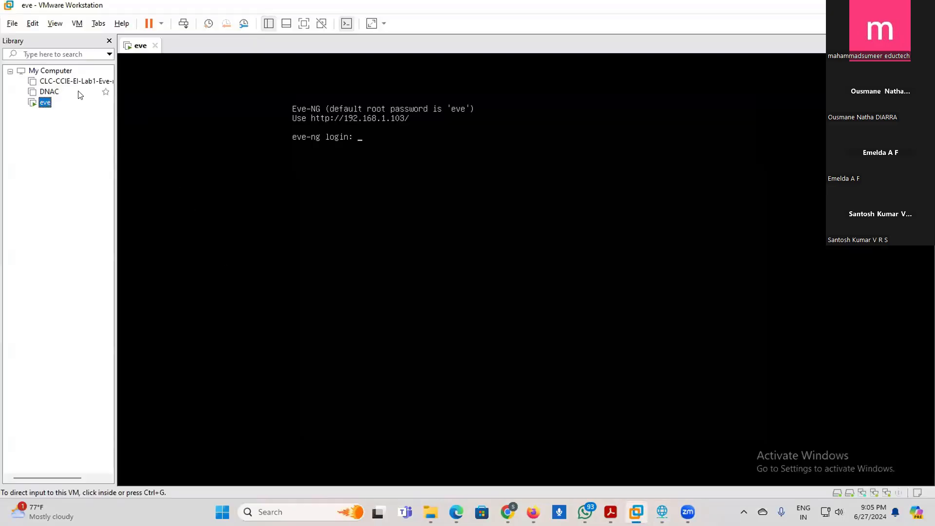
right_click(43, 103)
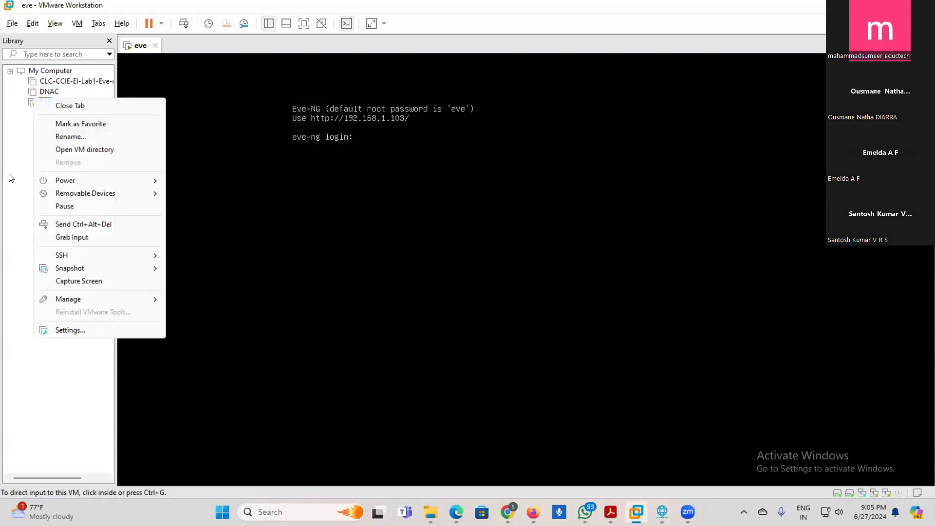
click(73, 330)
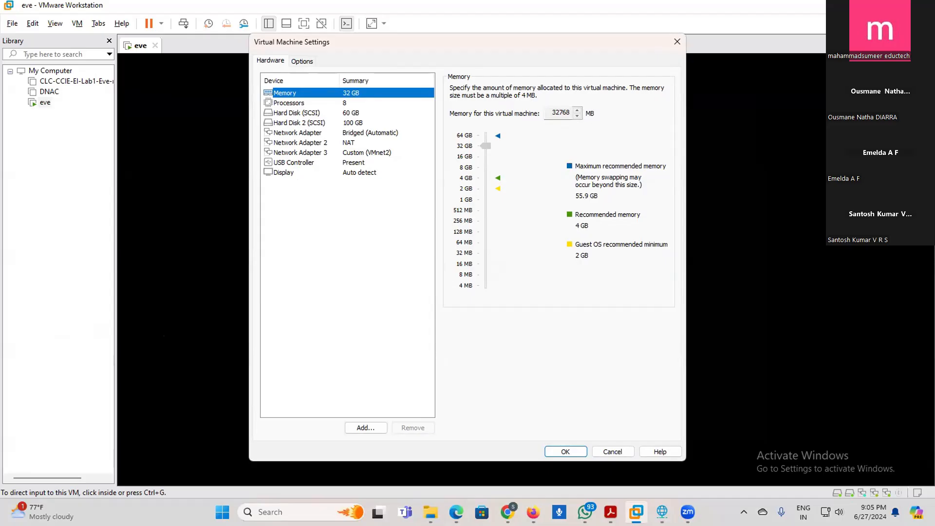
click(635, 512)
click(239, 270)
click(677, 42)
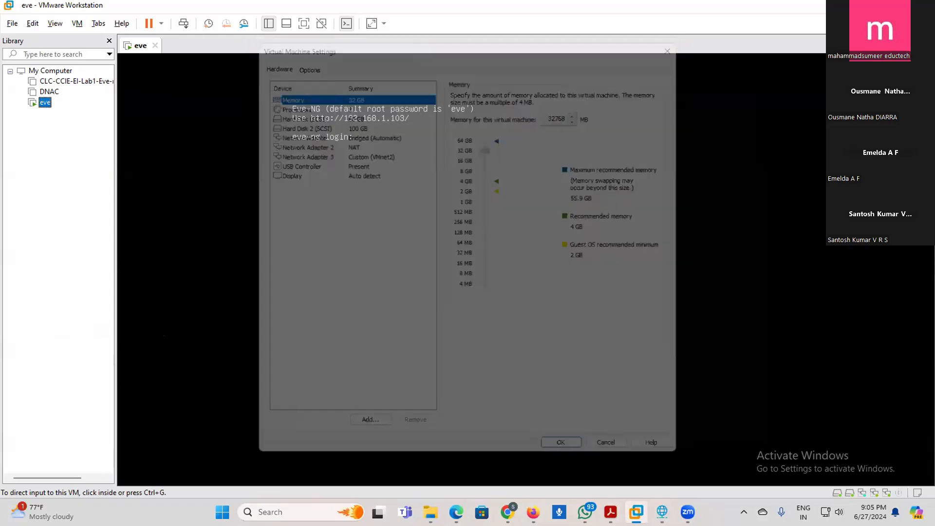
- Log in to the EVE-NG console as root with the account password, and return input control to the host computer
text(root)
key(Return)
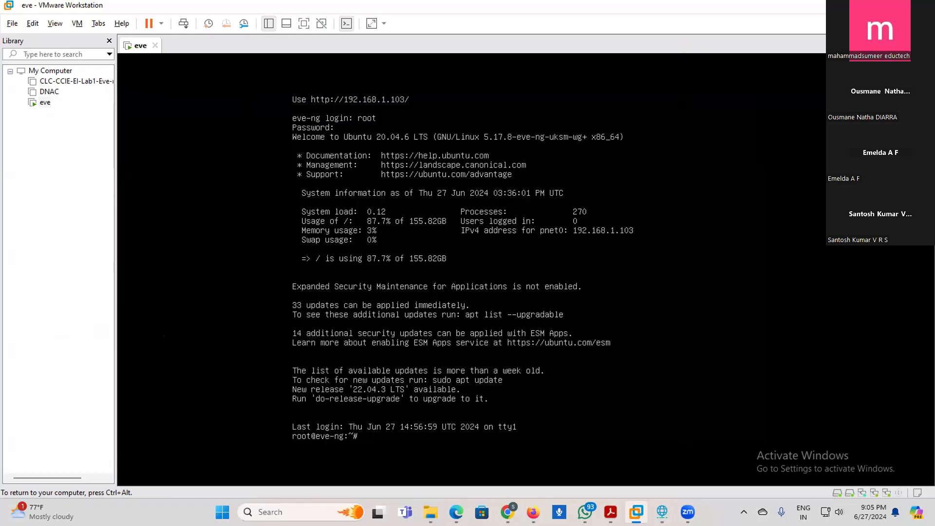
key(ctrl+alt)
- Inspect the extracted paloalto-10.2.5-Pre-Licensed-Eval folder on New Volume (E:) down to its disk image, and close File Explorer
mouse_move(507, 511)
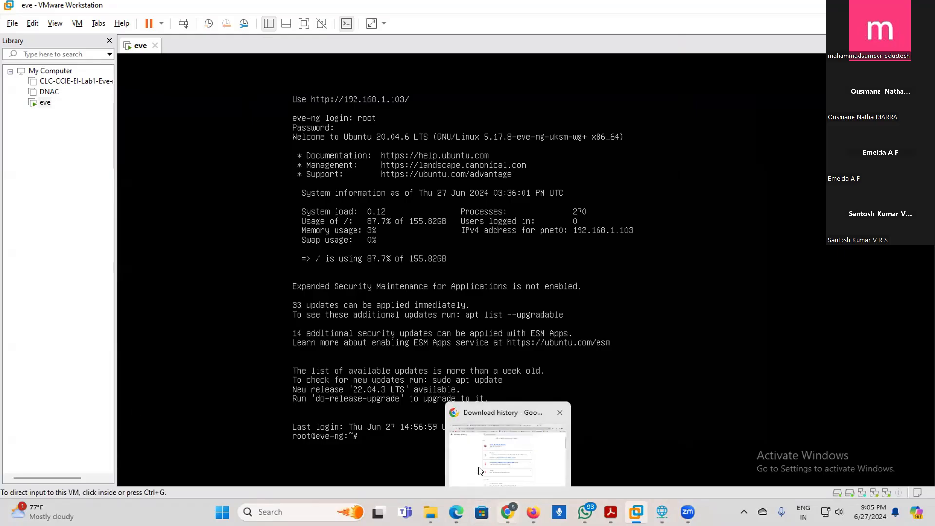
mouse_move(430, 510)
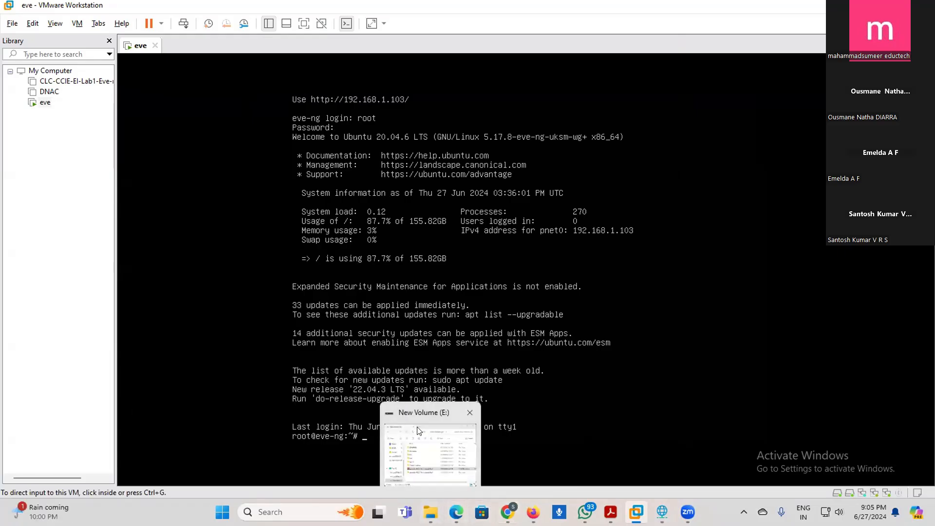
click(418, 444)
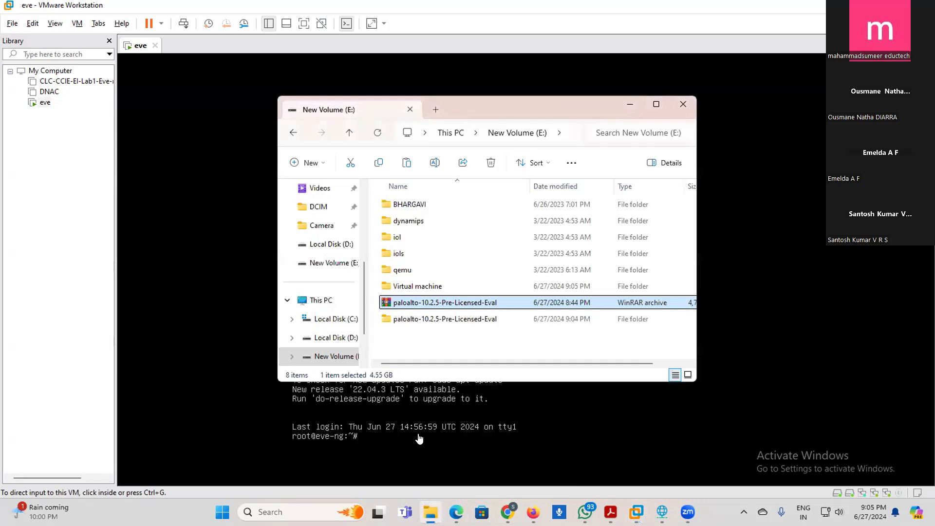
right_click(427, 300)
key(Escape)
double_click(408, 318)
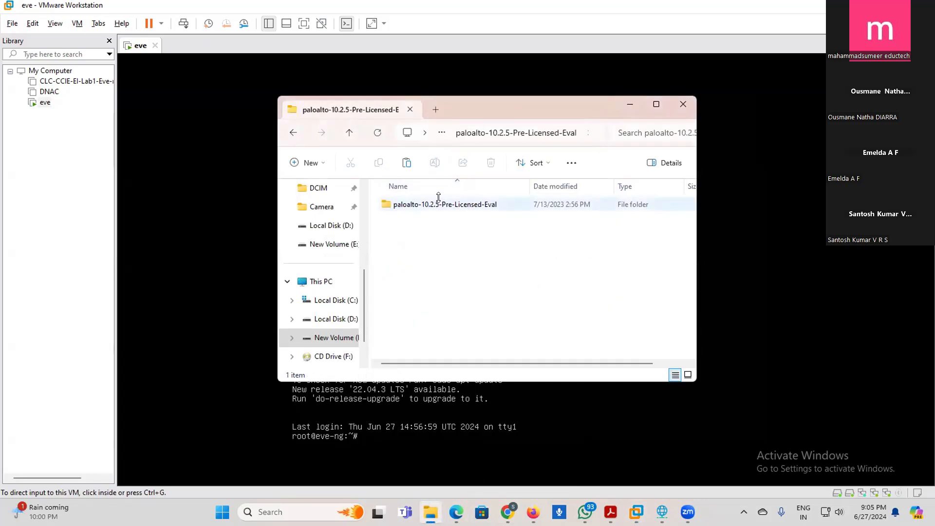
click(293, 132)
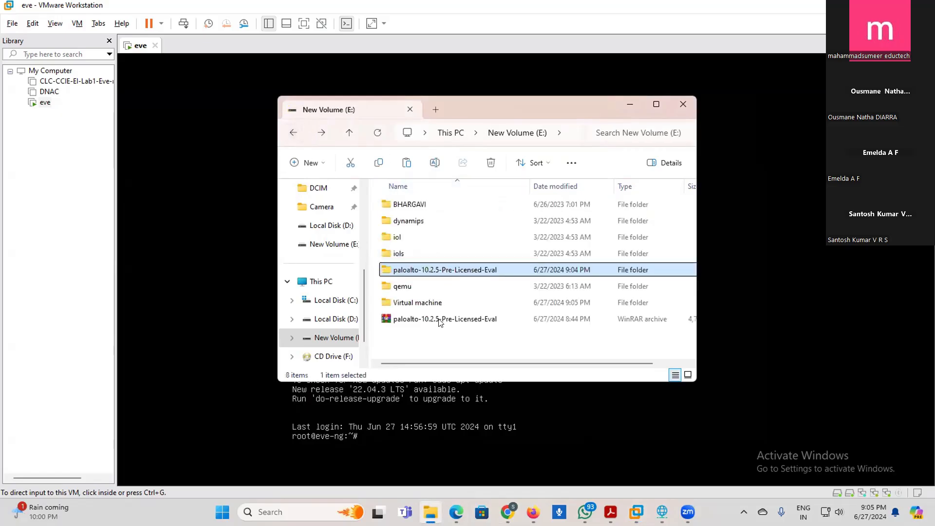
double_click(427, 271)
double_click(435, 207)
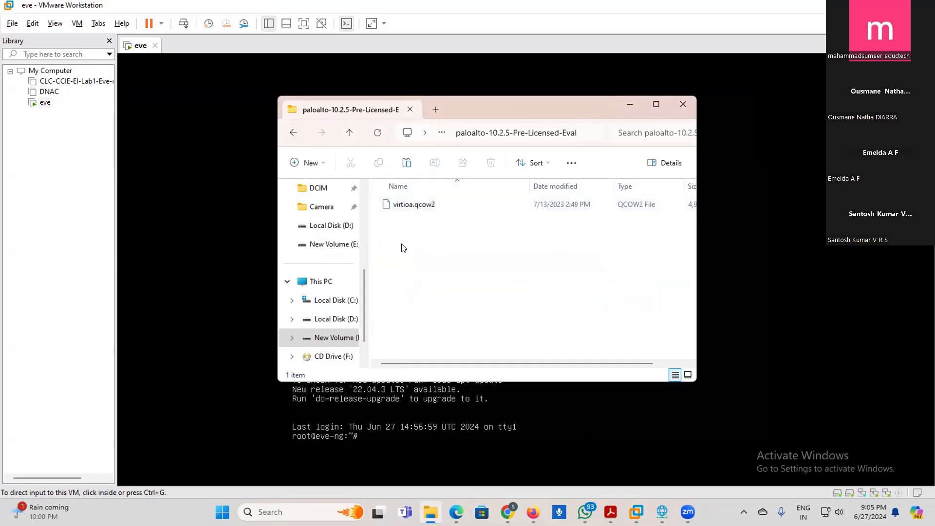
drag(477, 363, 441, 240)
click(680, 108)
- Minimize VMware Workstation and Chrome, and close the Virtual Network Editor
click(869, 5)
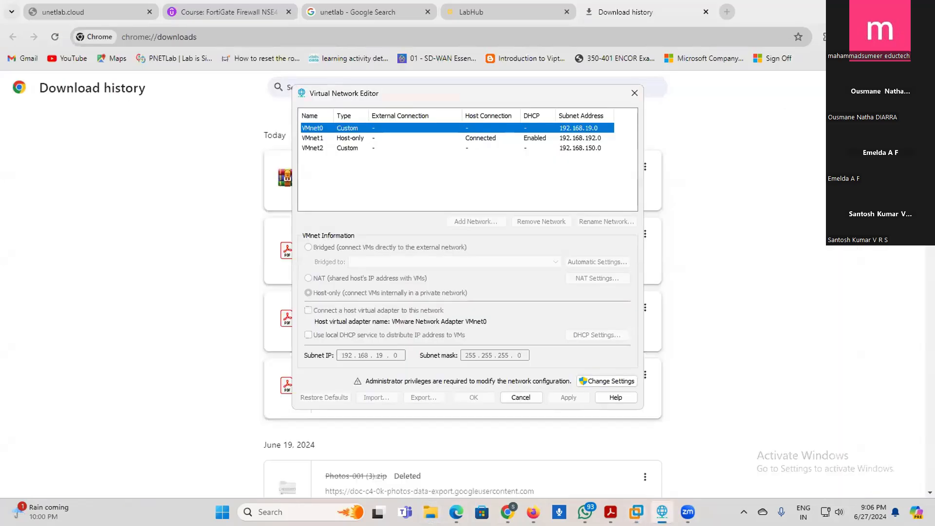
click(869, 6)
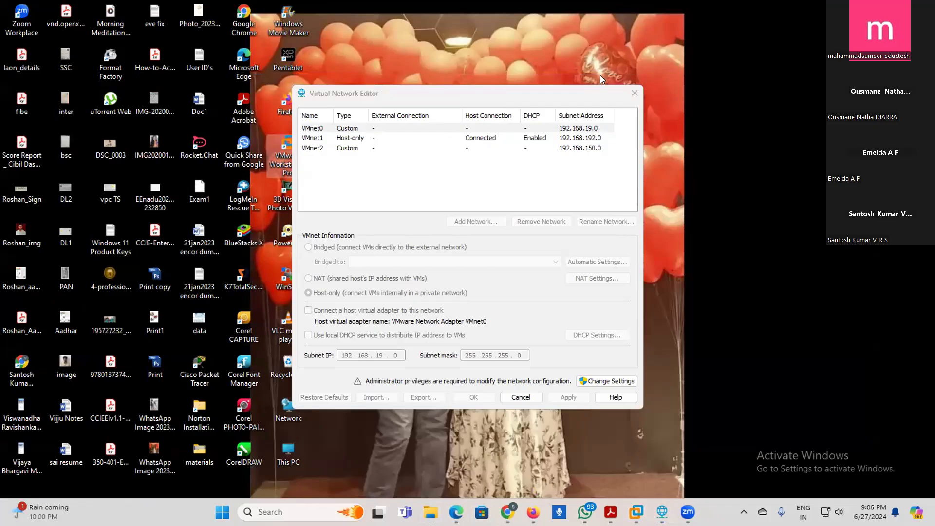
click(634, 93)
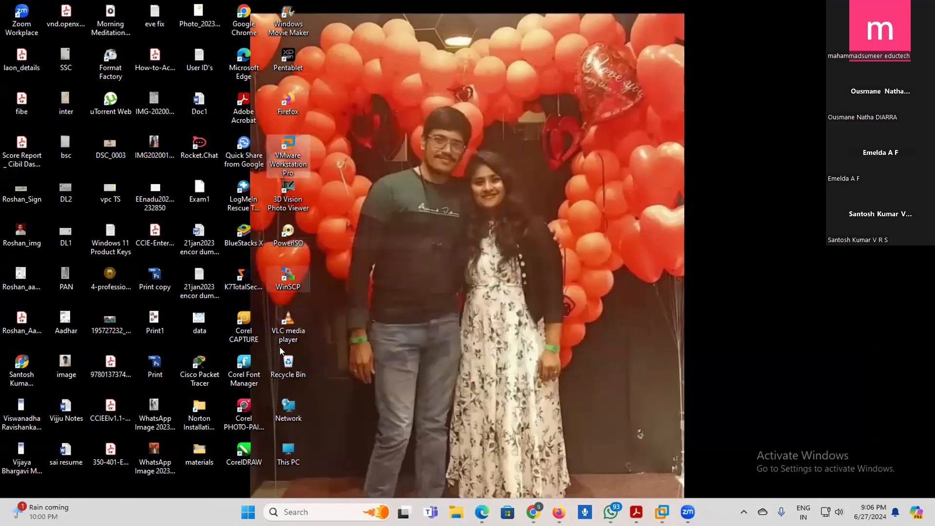
- Launch WinSCP from the desktop and dismiss its update notice
click(287, 278)
double_click(287, 279)
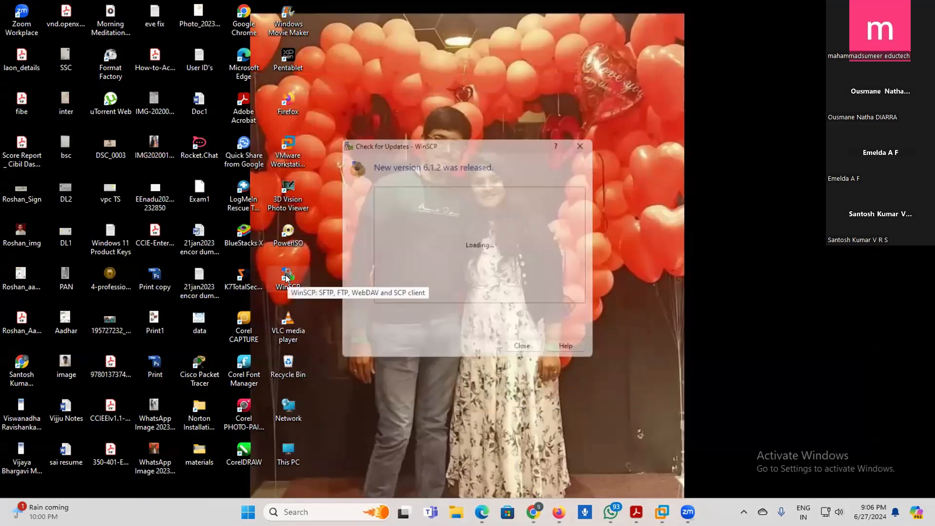
click(525, 359)
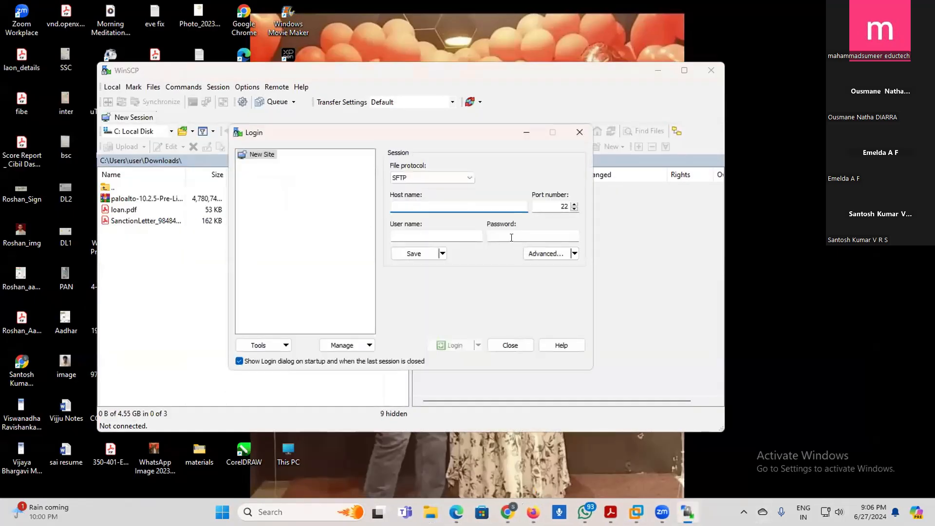
- Enter the first part of the SFTP host name, 192.168.1., for the new WinSCP site
text(192.168.1.)
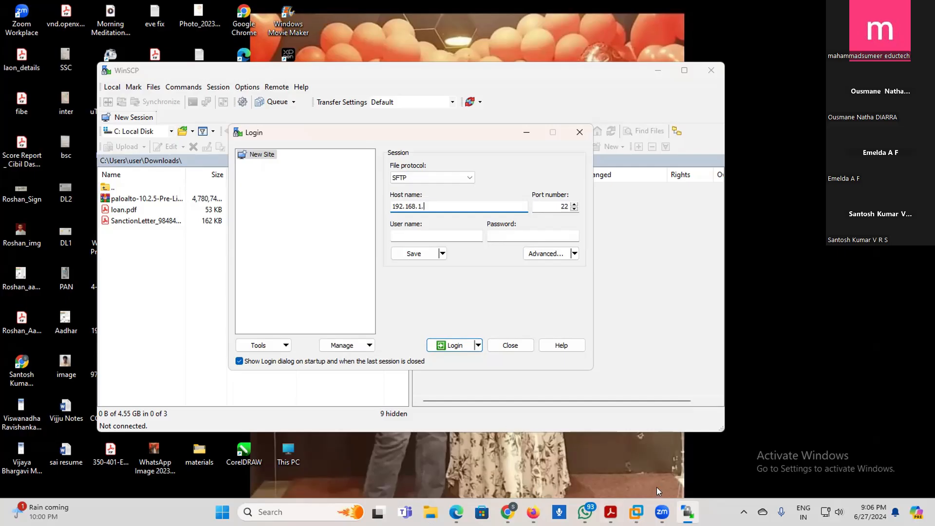
- Review the VMnet0 bridging and VMnet subnets in VMware's Virtual Network Editor with administrator privileges, and close the editor
click(636, 512)
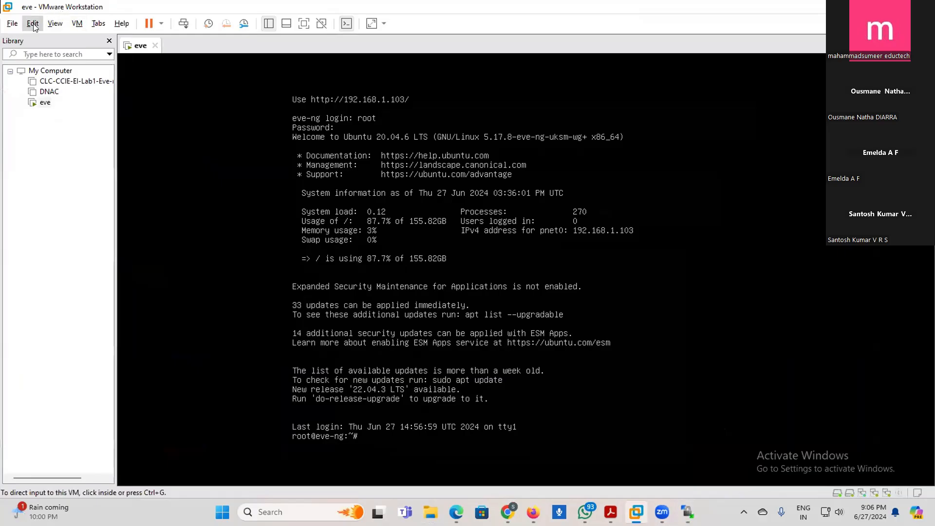
click(33, 24)
click(63, 83)
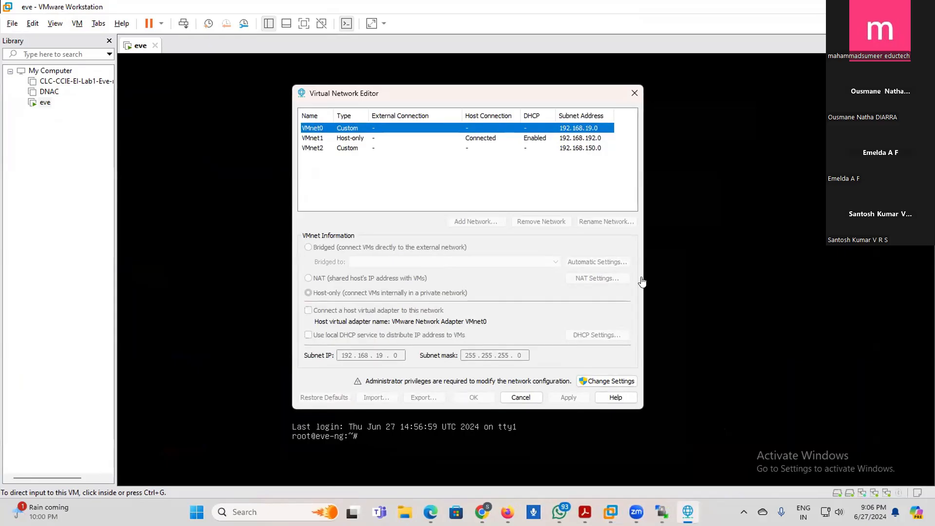
click(607, 381)
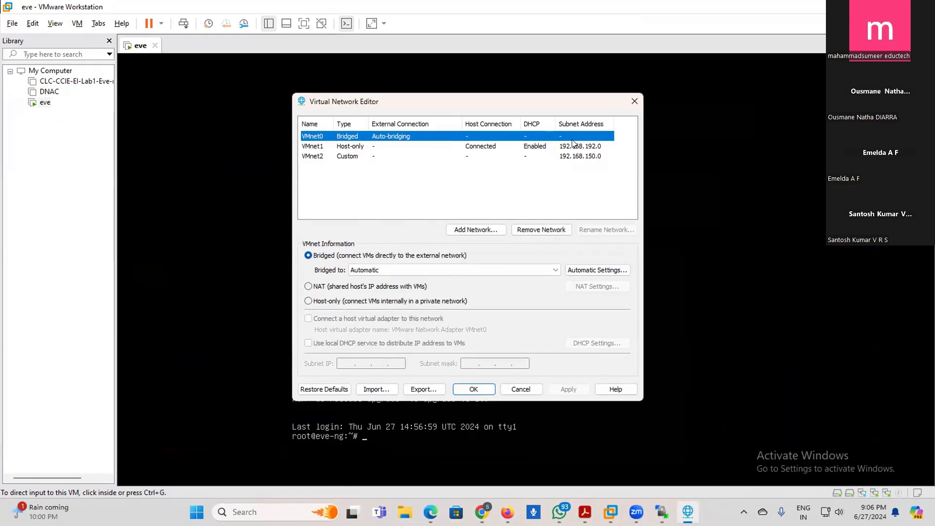
click(472, 388)
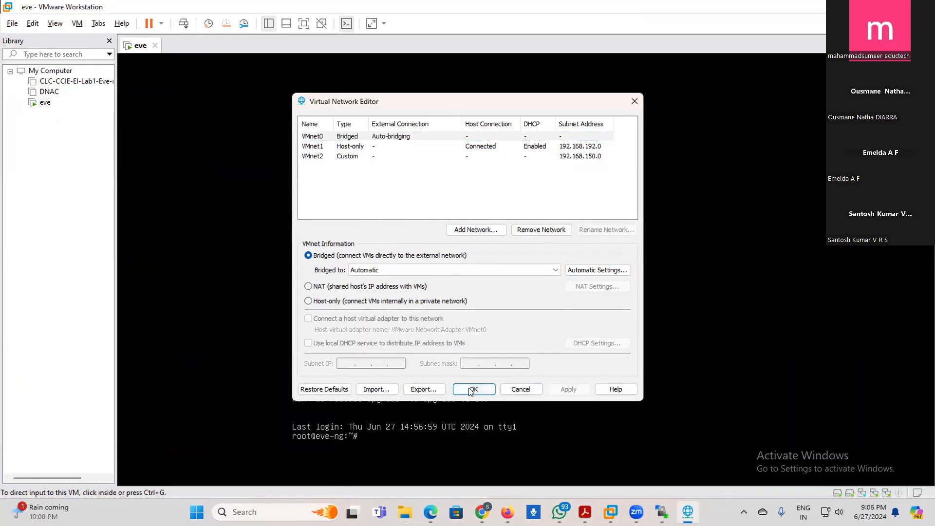
mouse_move(635, 511)
mouse_move(534, 512)
- Complete the WinSCP login details with host name 192.168.1.103, user name root and the account password
click(687, 511)
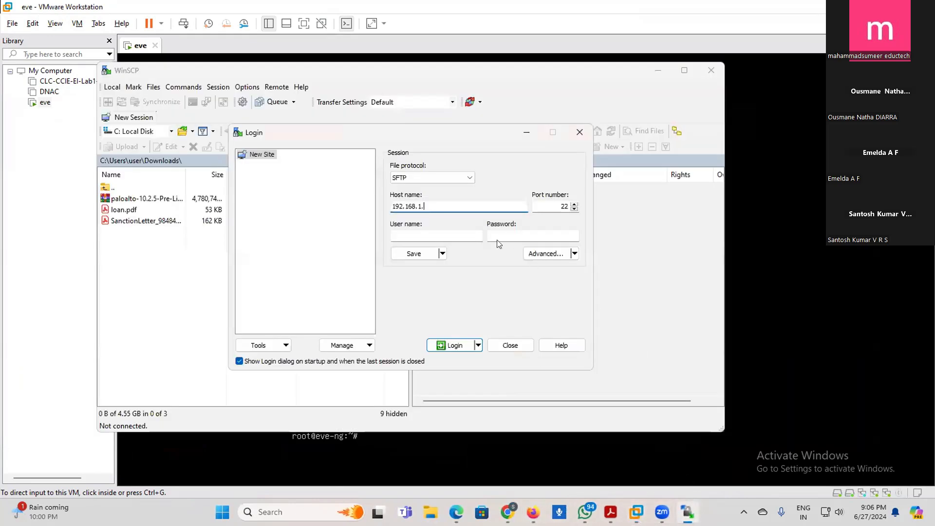
click(460, 456)
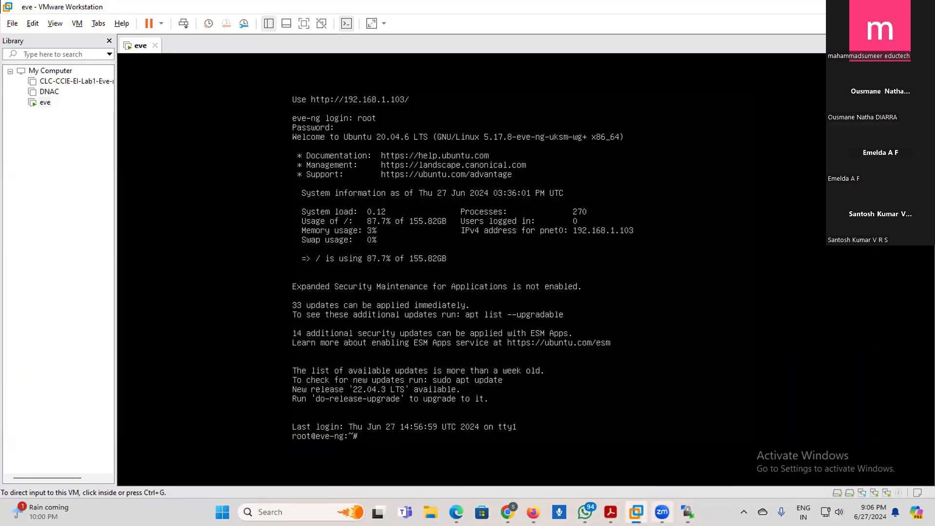
click(687, 512)
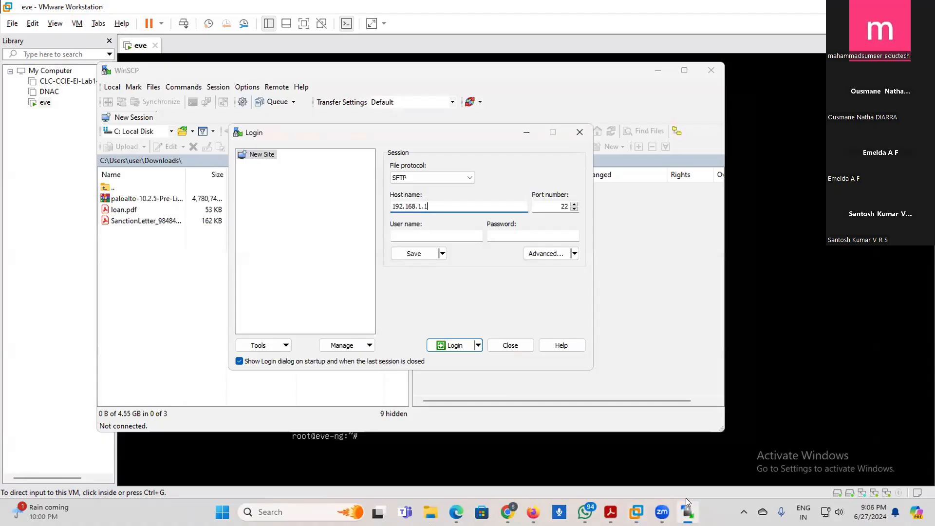
key(Tab)
key(Tab)
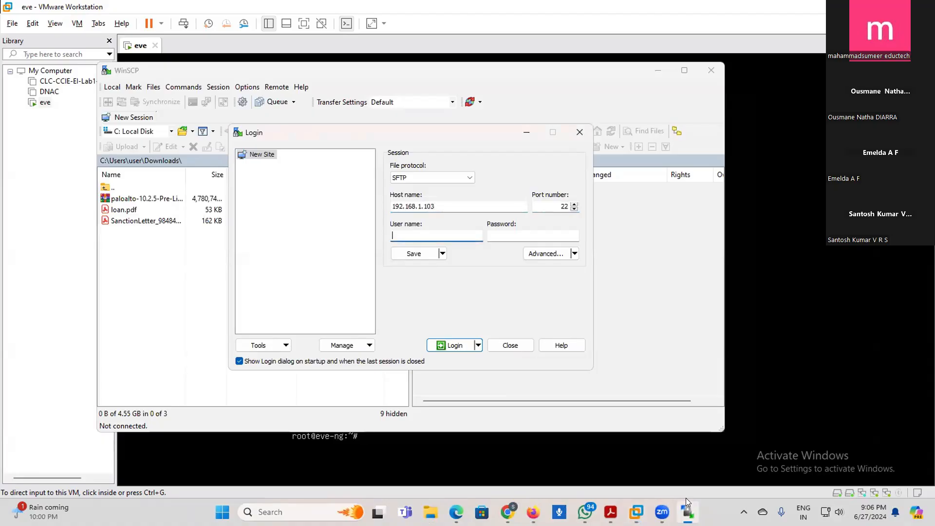
key(Tab)
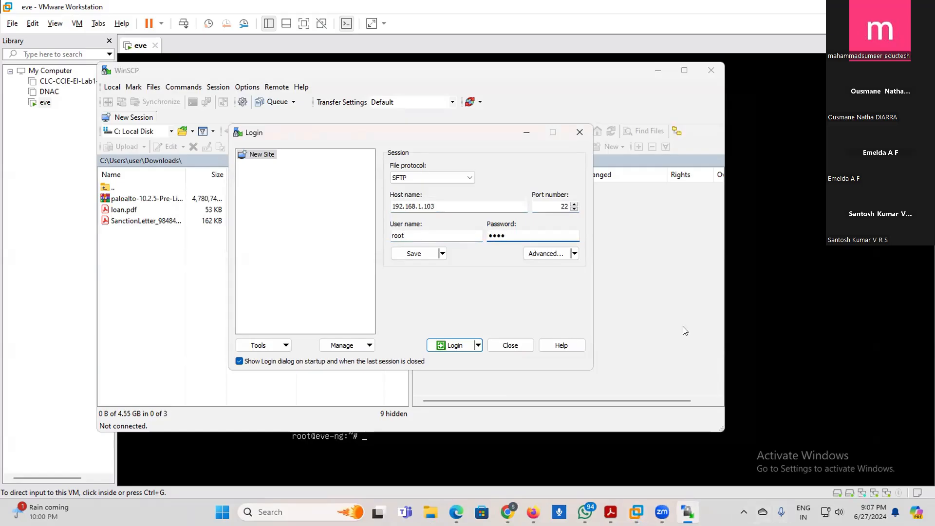
- Connect to the SFTP server, accept its unknown host key, and enter the account password when asked to authenticate again
key(Return)
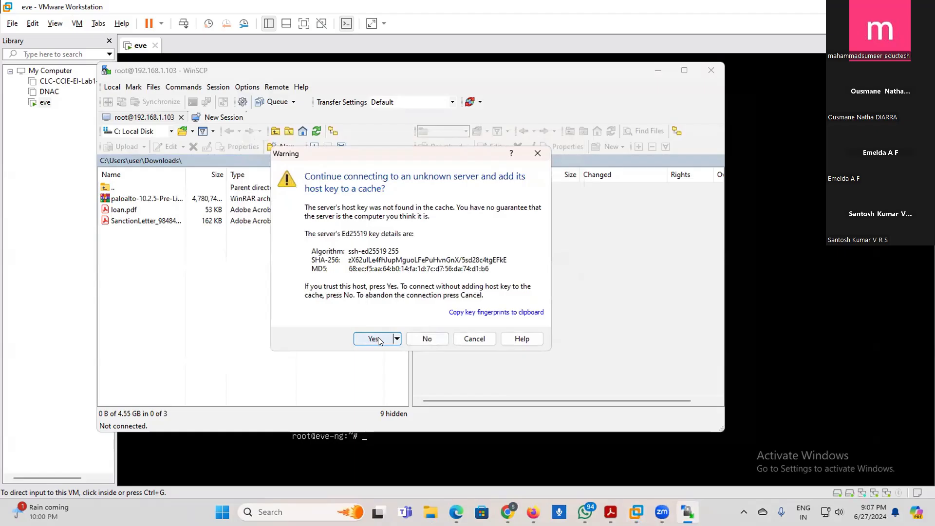
click(378, 337)
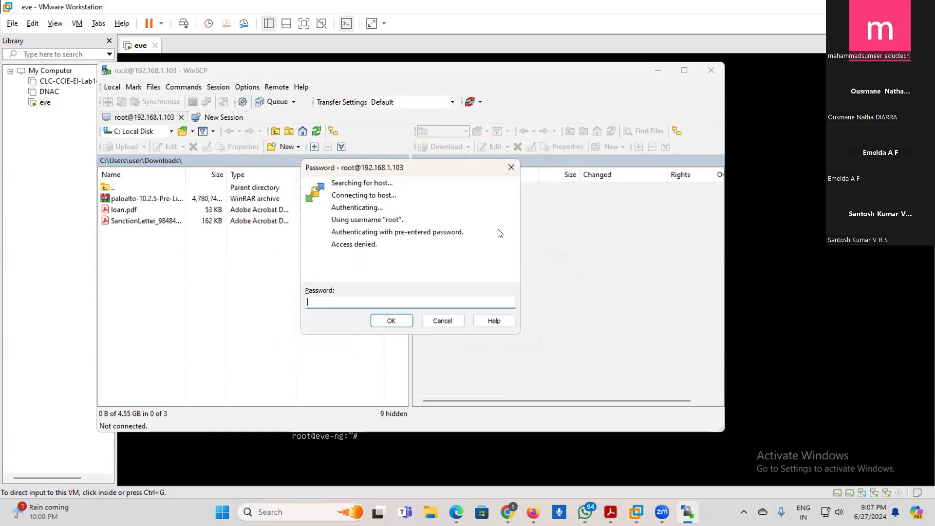
text(****)
key(Return)
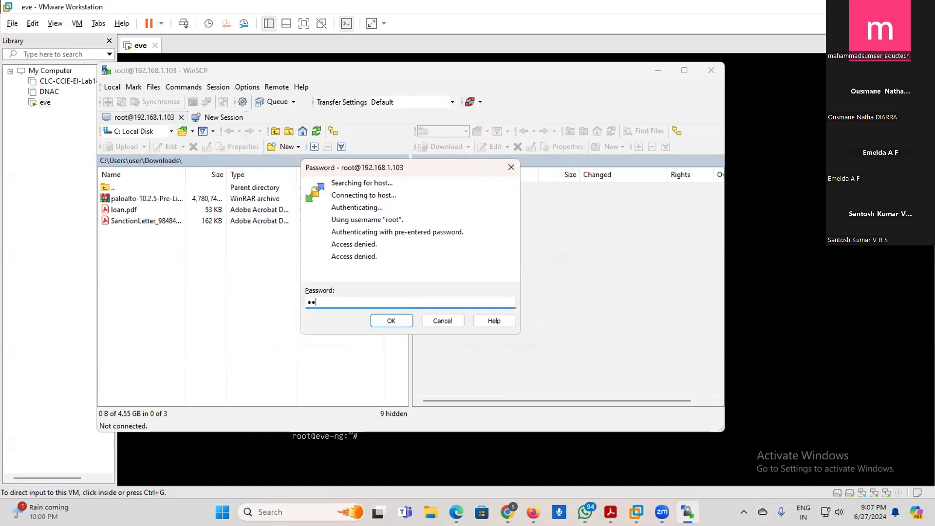
key(Return)
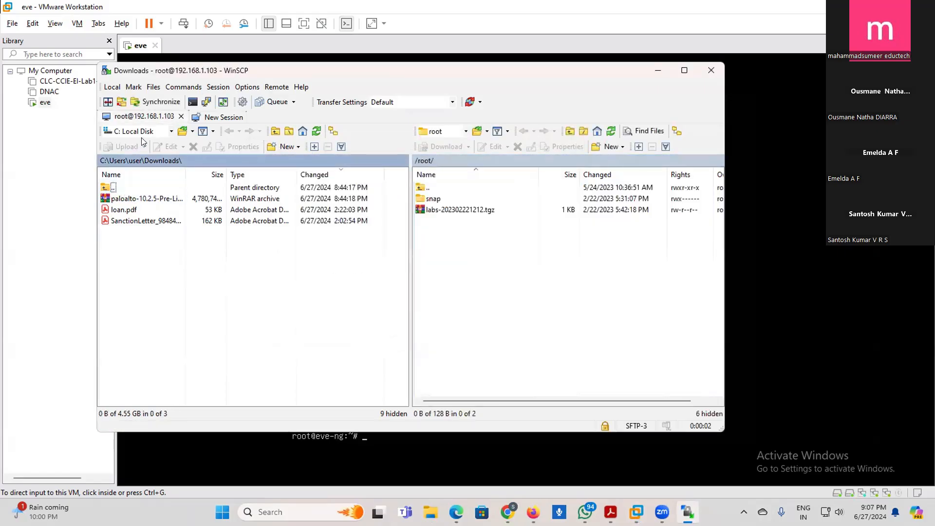
- Switch the local directory to E: New Volume and open the paloalto-10.2.5-Pre-Licensed-Eval folder
click(163, 133)
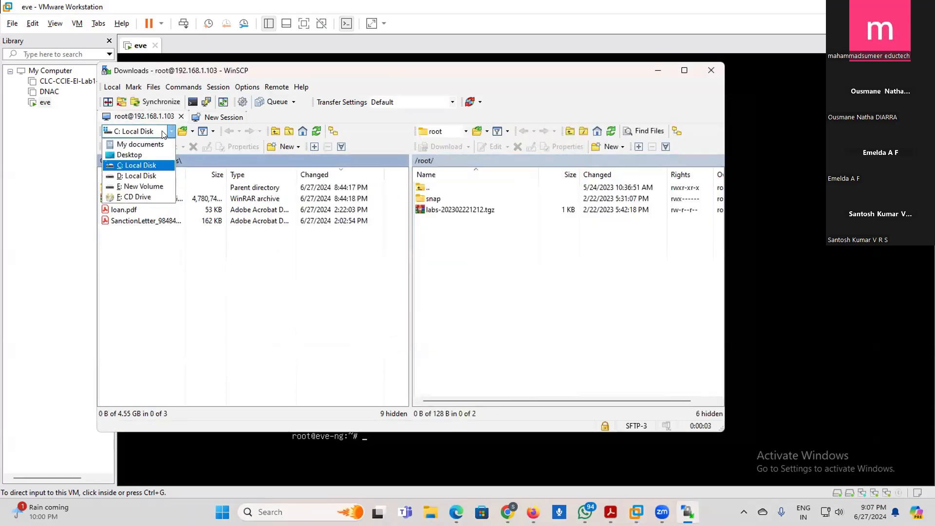
click(144, 187)
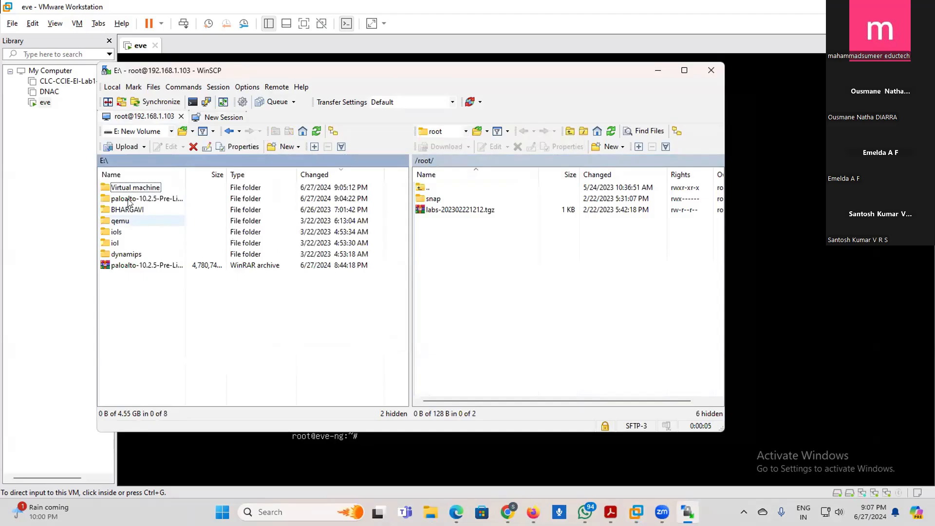
double_click(129, 200)
- Browse the remote server from the root directory to /opt/unetlab/addons/qemu/
click(430, 187)
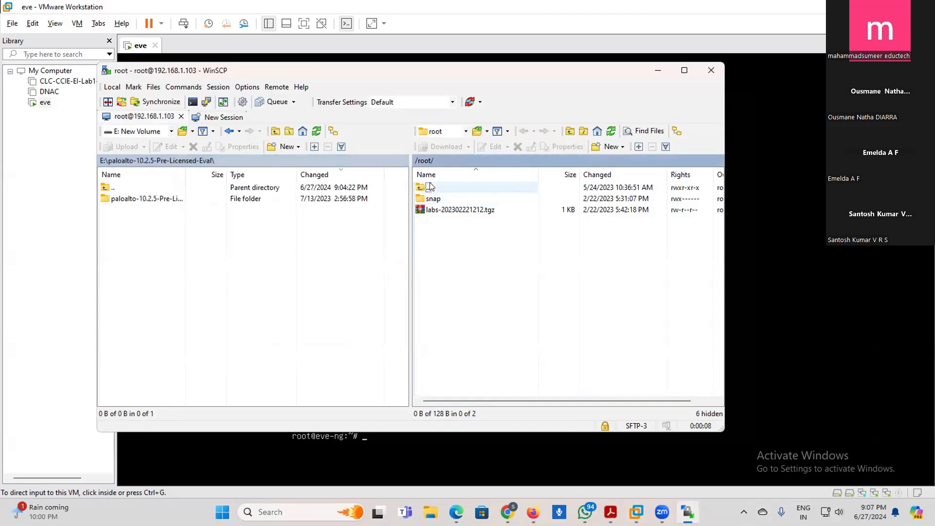
click(465, 131)
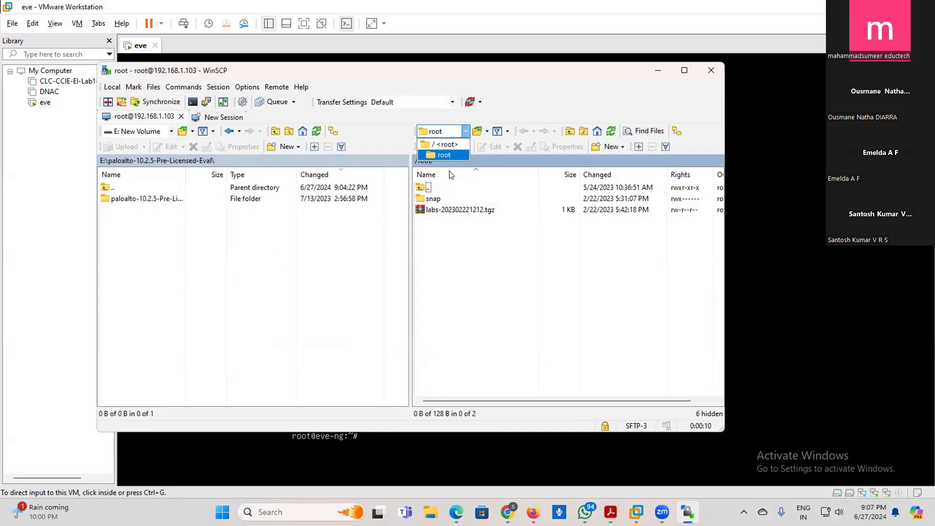
double_click(421, 187)
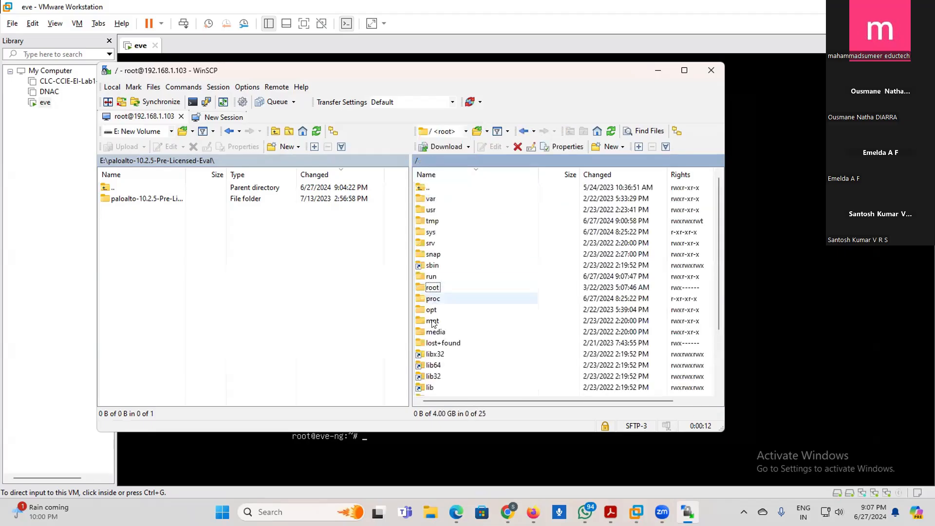
double_click(431, 309)
click(433, 211)
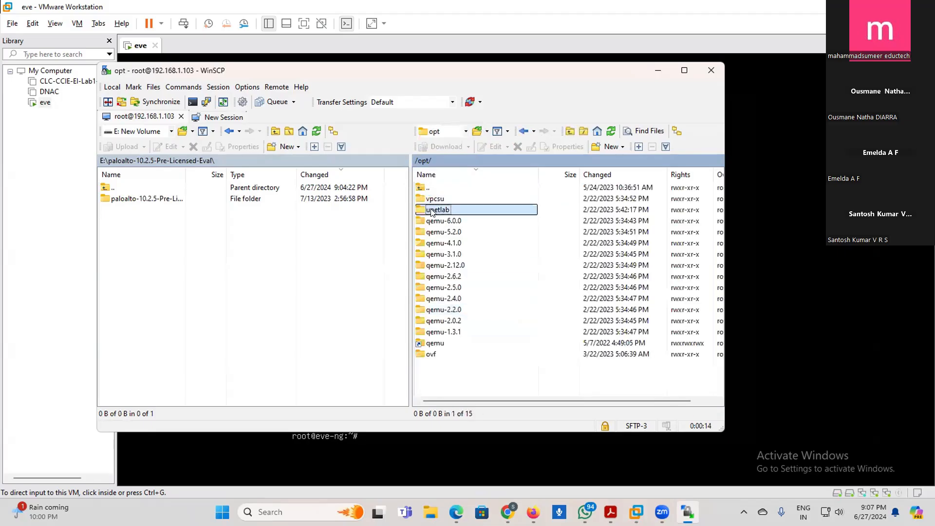
double_click(432, 211)
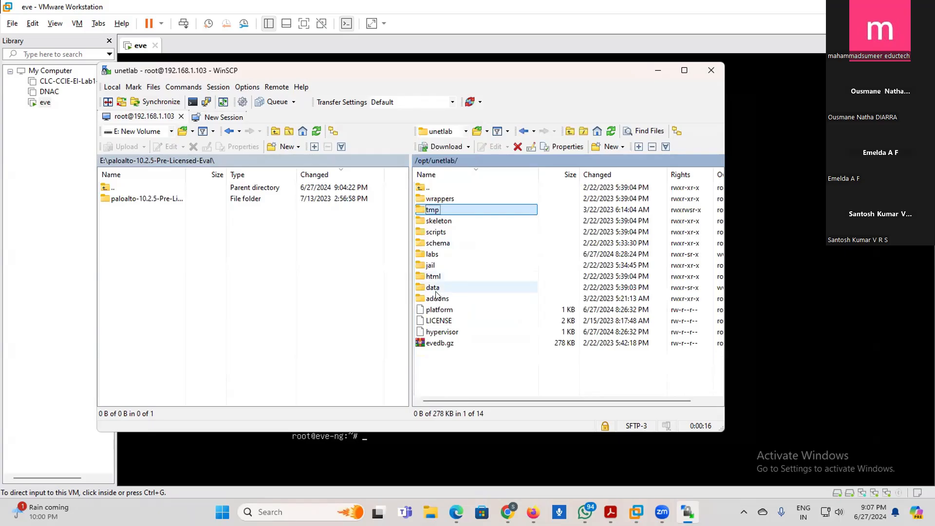
double_click(437, 297)
double_click(435, 199)
scroll(460, 303, up, 1)
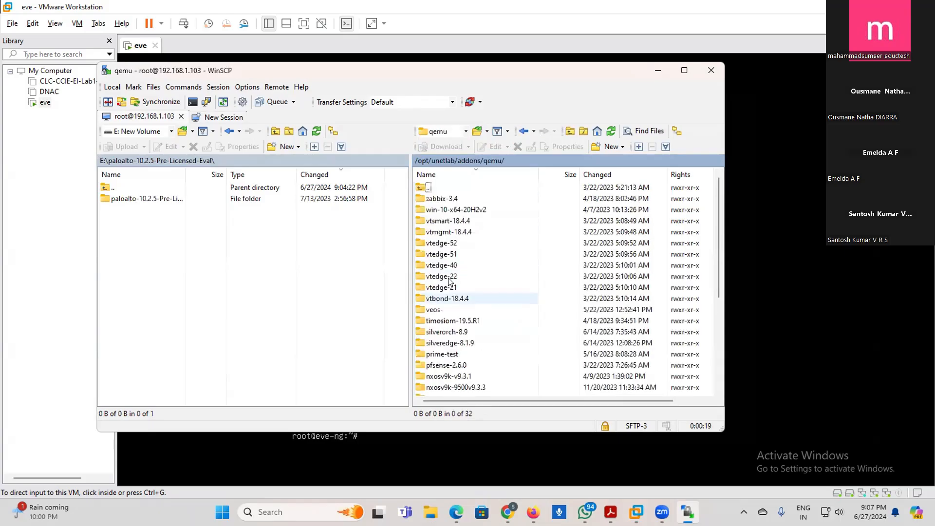
- Rename the local paloalto-10.2.5-Pre-Licensed-Eval subfolder to paloalto-10.2.5
click(136, 198)
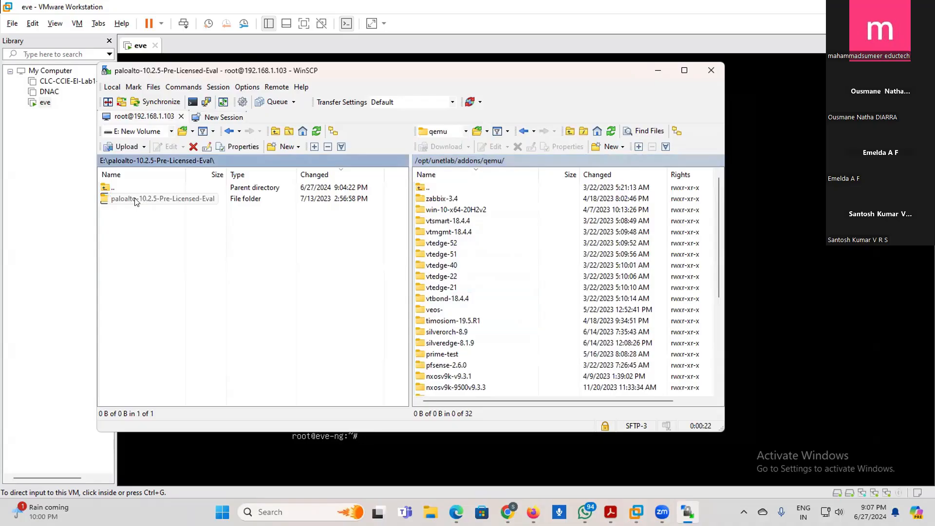
right_click(137, 200)
click(167, 257)
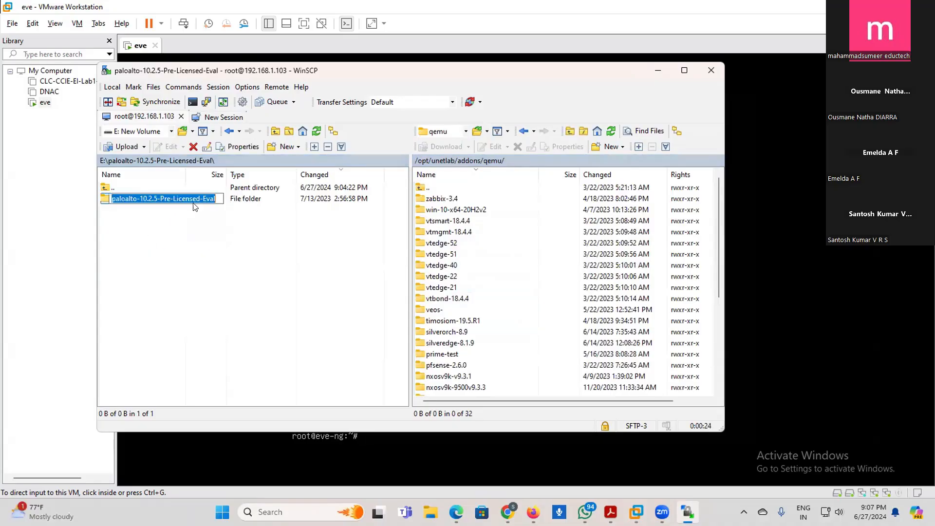
drag(215, 198, 166, 197)
key(BackSpace)
key(BackSpace)
click(161, 250)
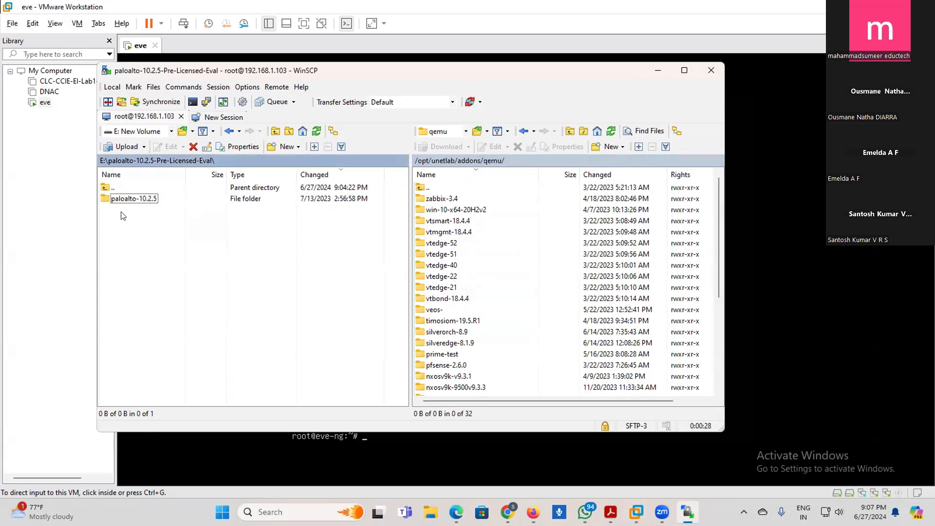
- Upload the paloalto-10.2.5 folder to /opt/unetlab/addons/qemu/ and glance at the EVE-NG topology in Firefox during the transfer
drag(123, 200, 519, 397)
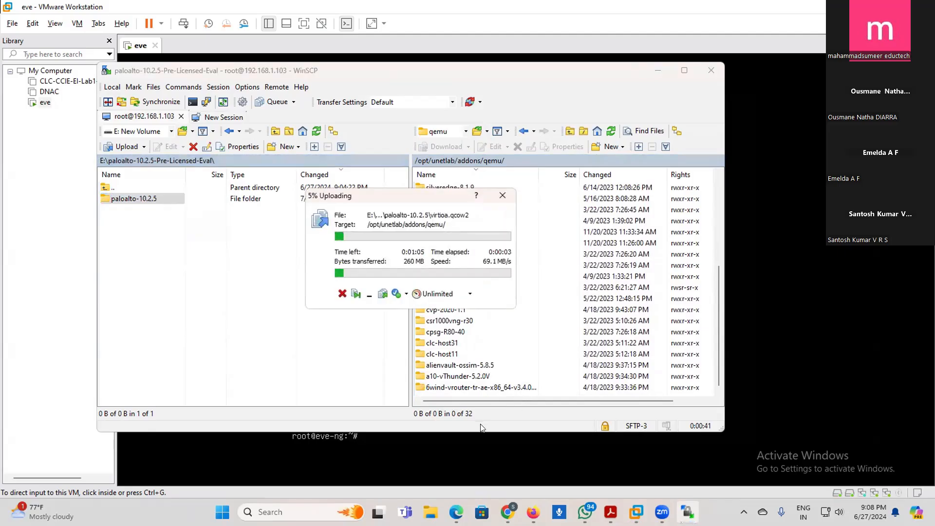
click(533, 511)
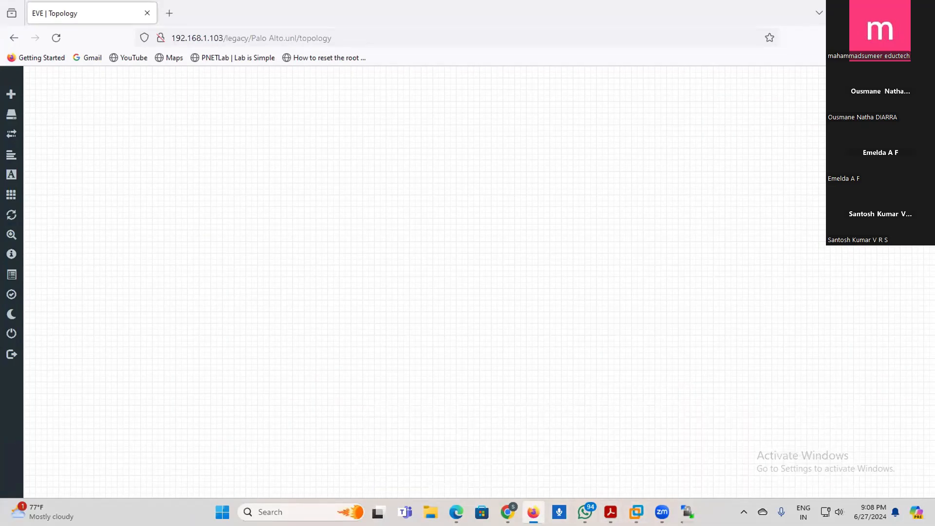
click(533, 512)
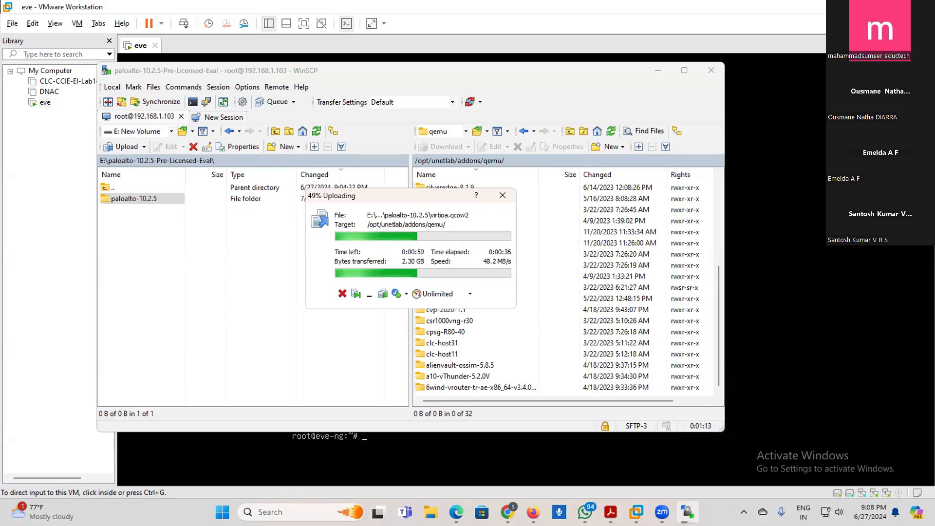
- Try adding the VMnet3 and VMnet4 networks in VMware's Virtual Network Editor with administrator privileges, and close it without applying
click(637, 511)
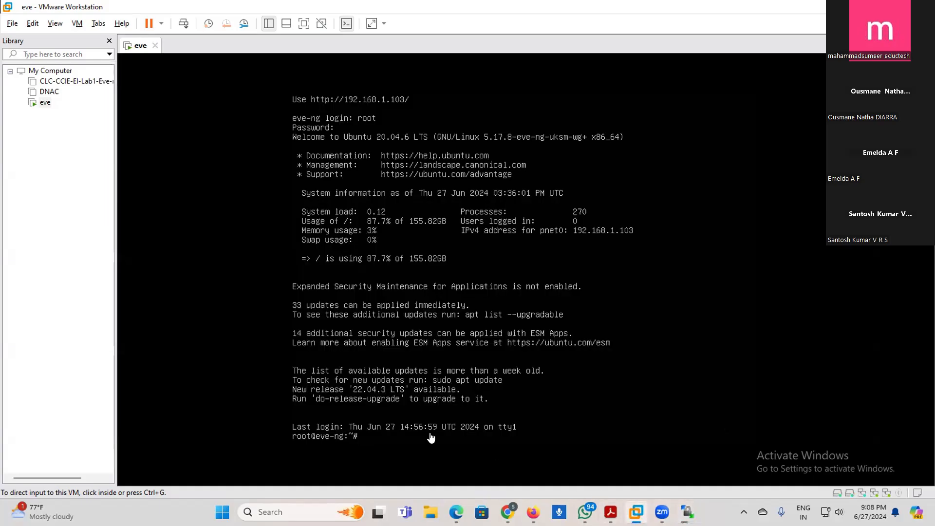
click(33, 24)
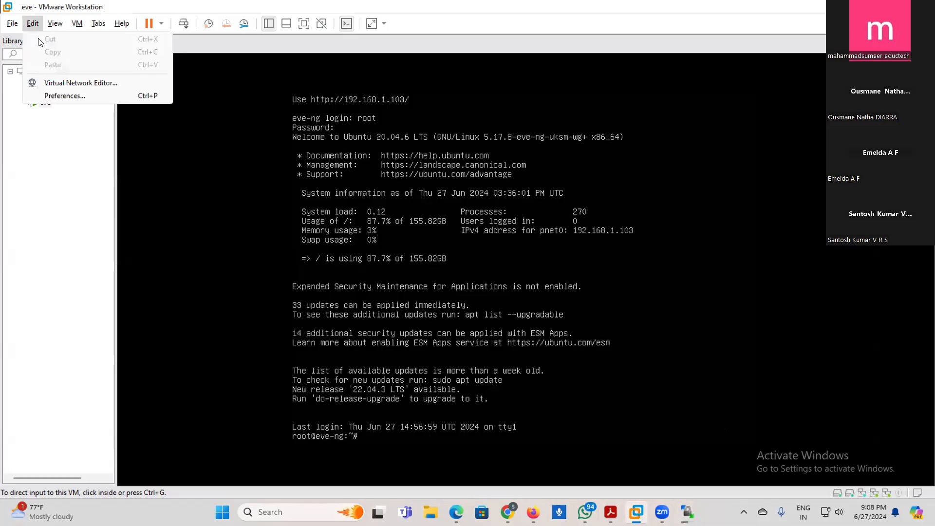
click(60, 83)
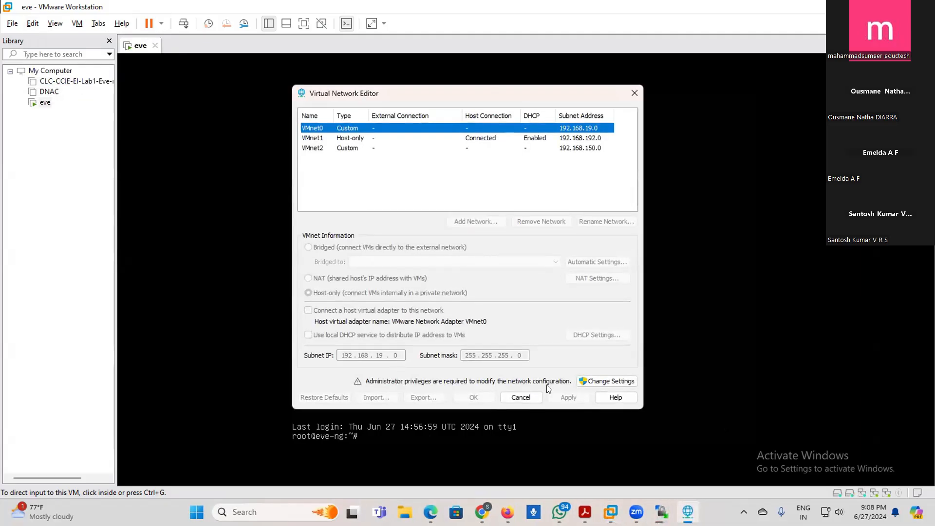
click(600, 382)
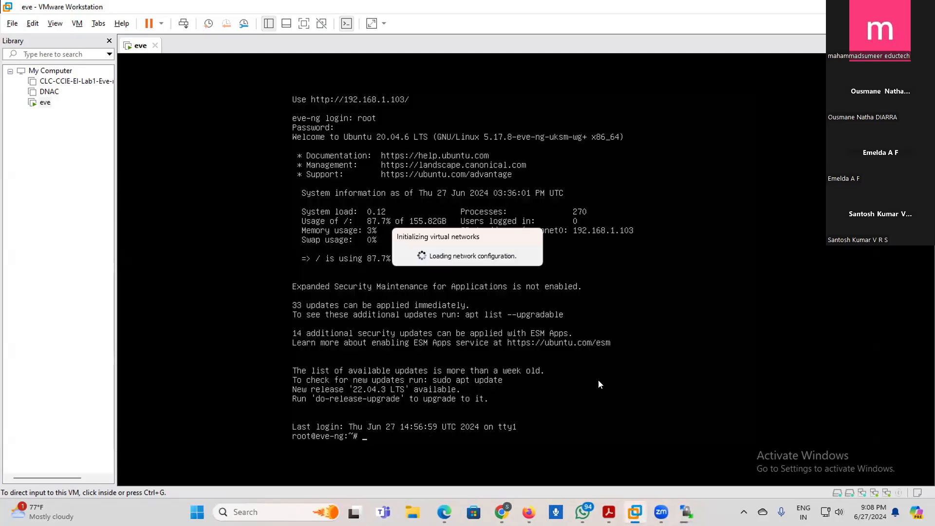
click(472, 228)
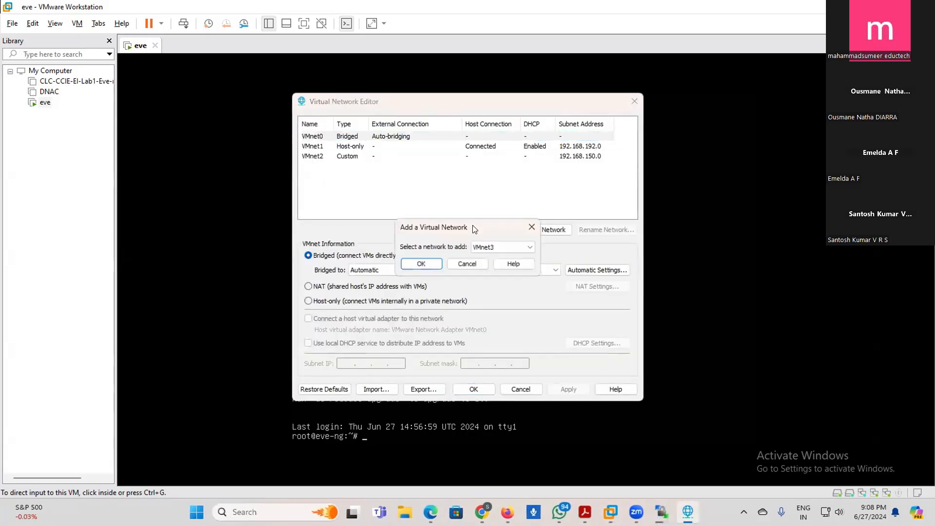
click(419, 264)
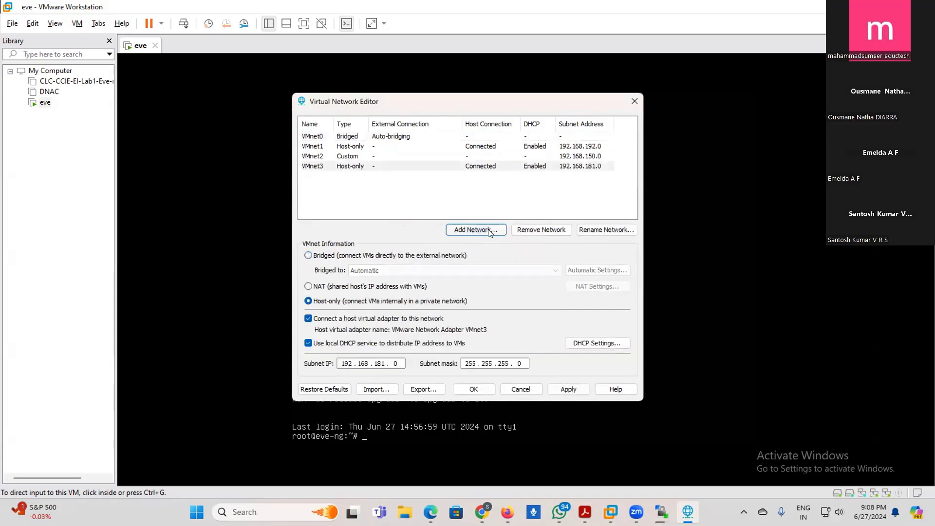
click(489, 233)
click(420, 264)
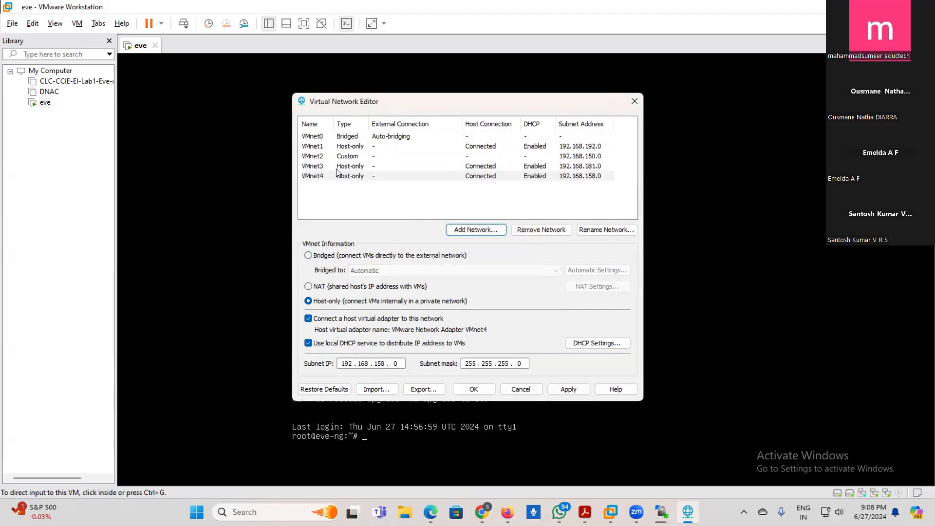
click(634, 101)
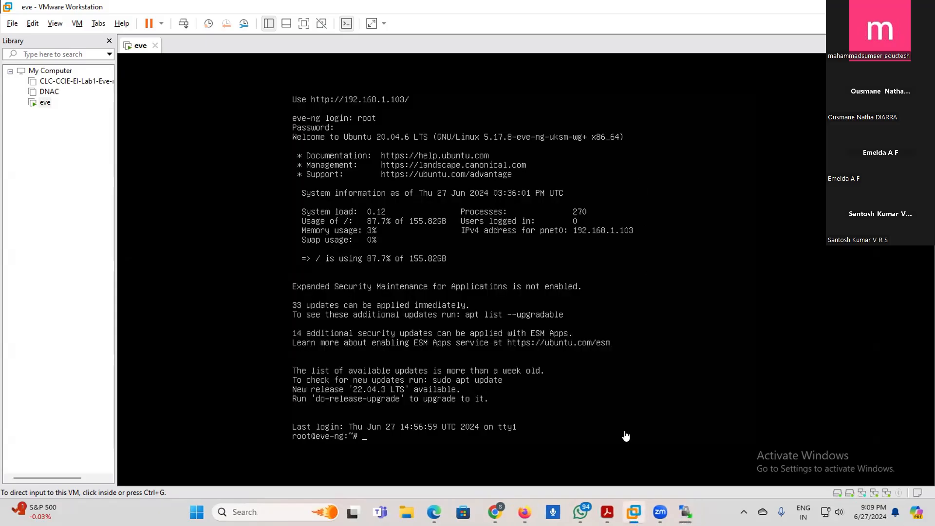
- Check WinSCP's remote qemu directory for the uploaded paloalto-10.2.5 folder and minimize WinSCP
click(687, 513)
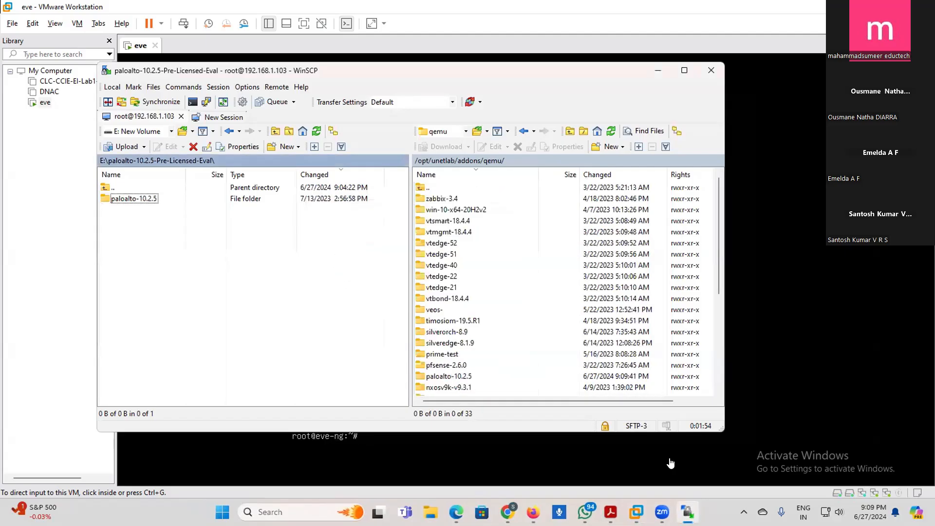
click(658, 71)
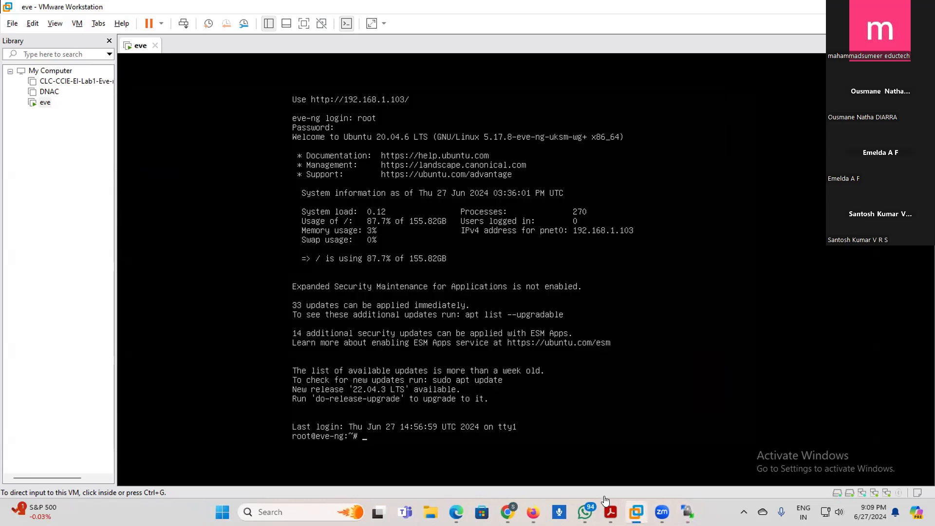
- In the EVE-NG topology in Firefox, add one Palo Alto node using the paloalto-10.2.5 image and start it
click(533, 512)
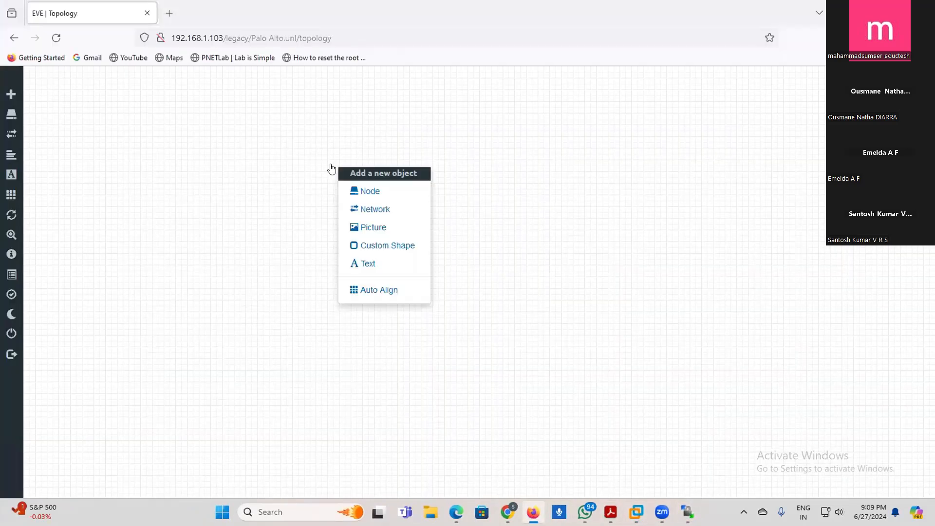
click(354, 191)
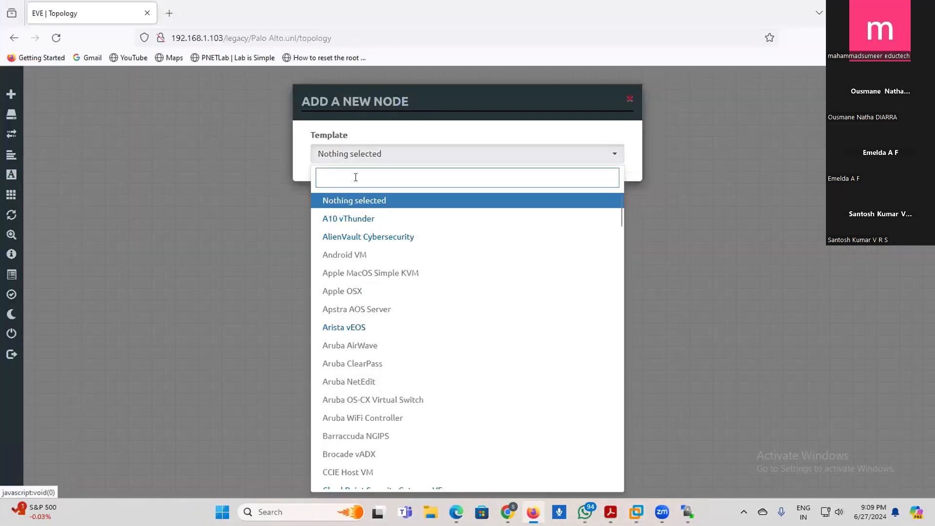
text(pal)
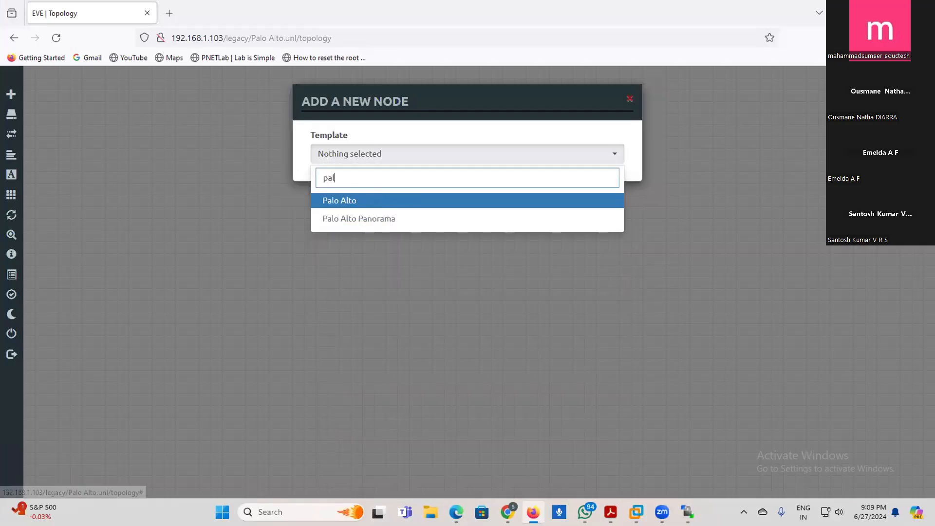
click(331, 200)
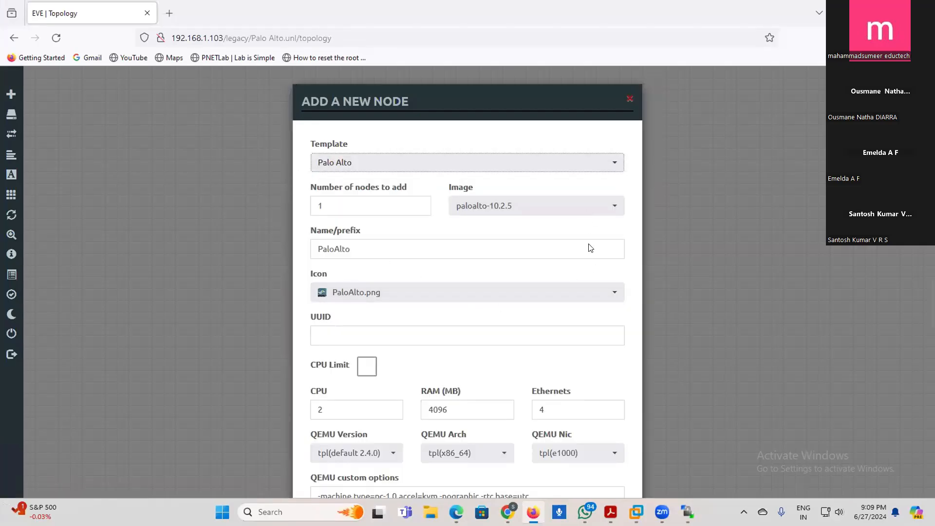
scroll(591, 247, down, 6)
click(407, 457)
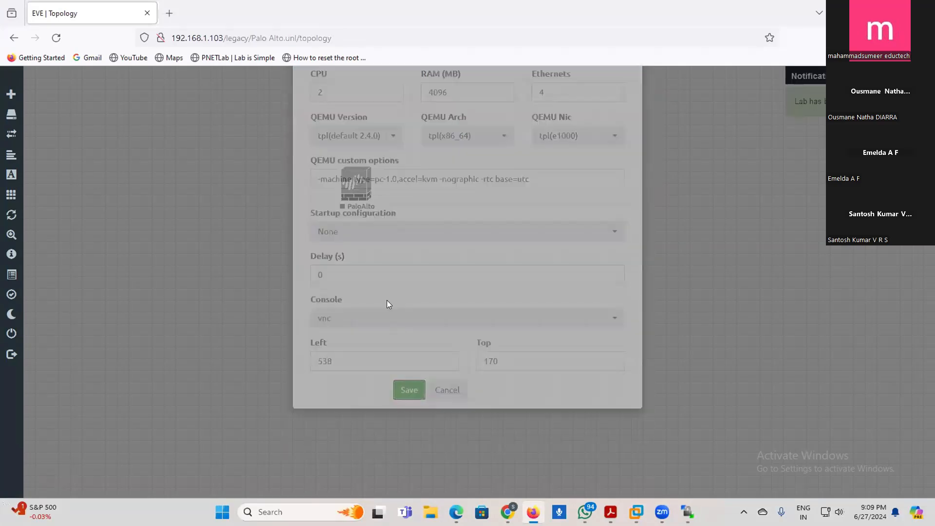
right_click(340, 178)
click(366, 202)
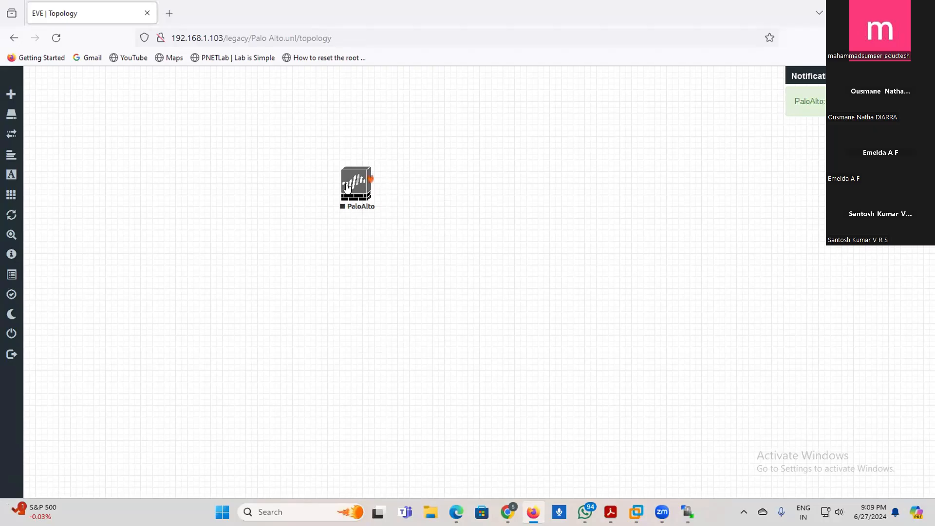
- Check the contents of New Volume (E:) in File Explorer
click(431, 511)
scroll(316, 359, down, 5)
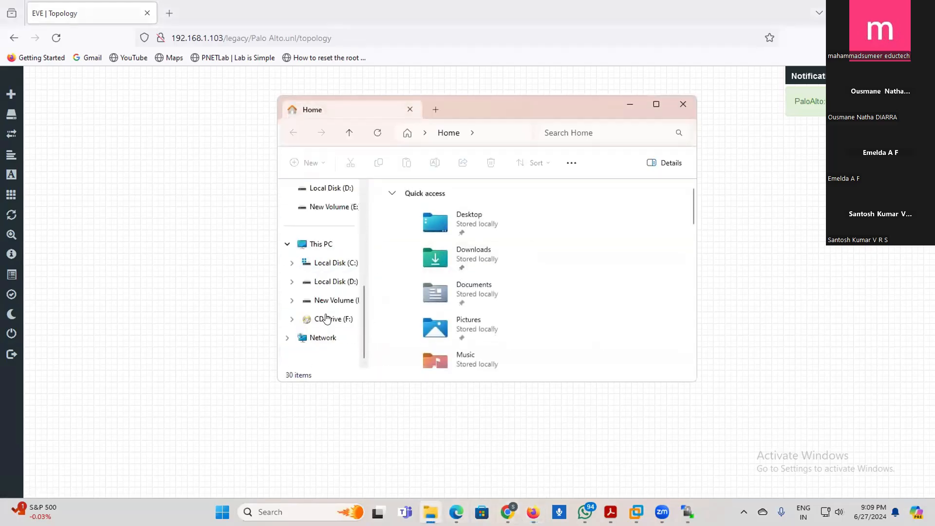
click(334, 300)
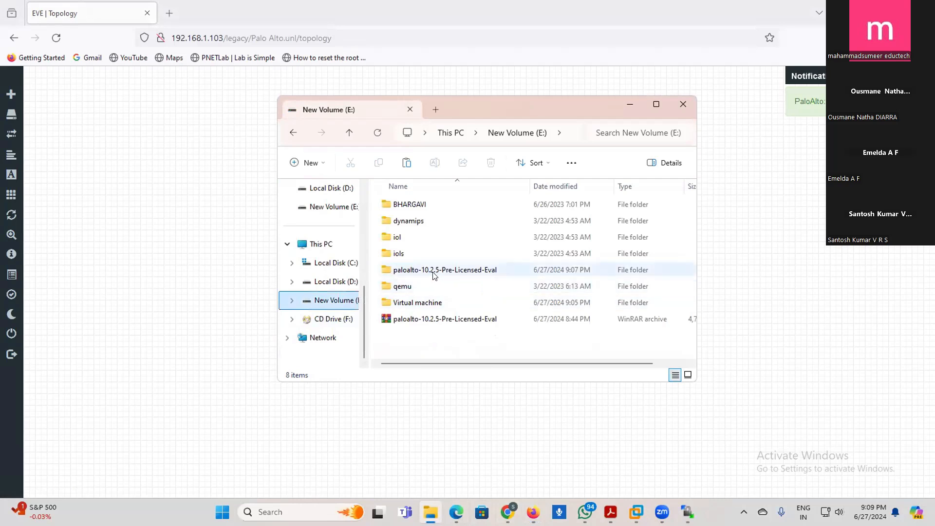
click(272, 262)
click(347, 189)
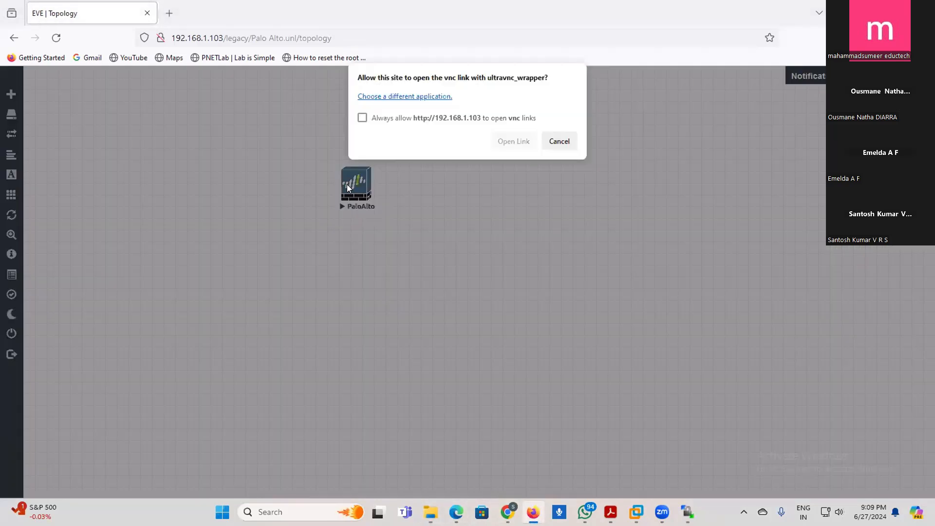
click(424, 119)
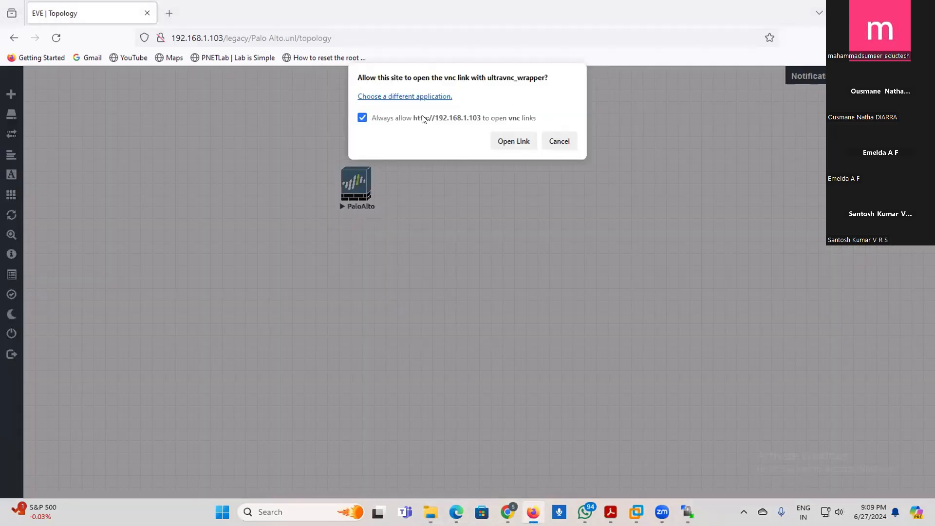
click(515, 141)
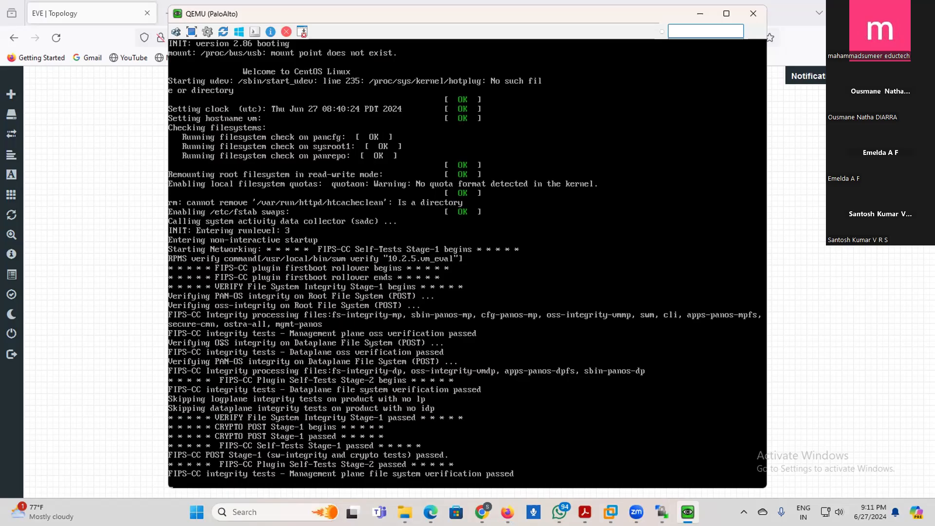
key(super+d)
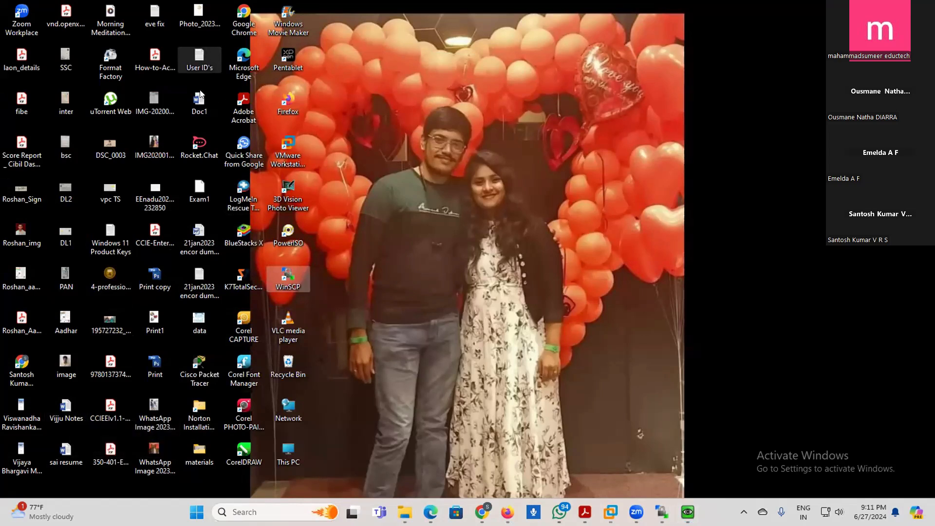
double_click(203, 105)
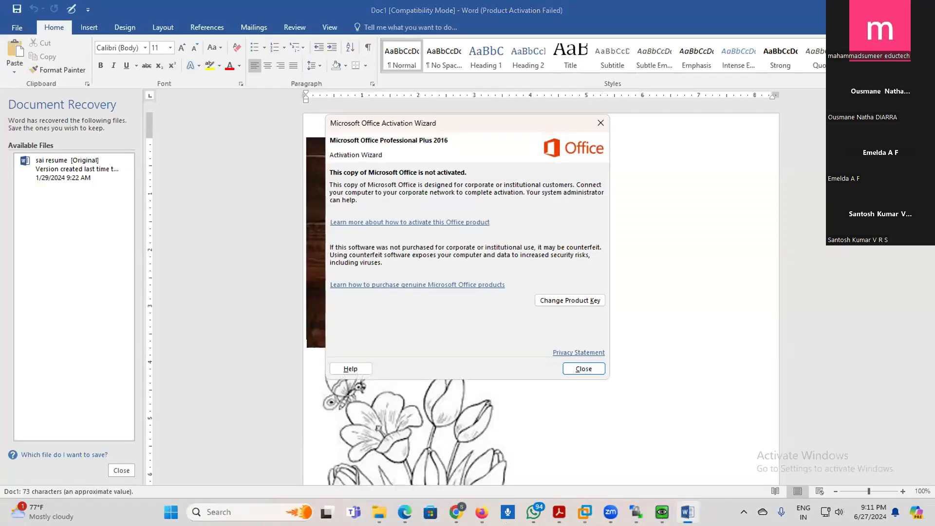
click(583, 369)
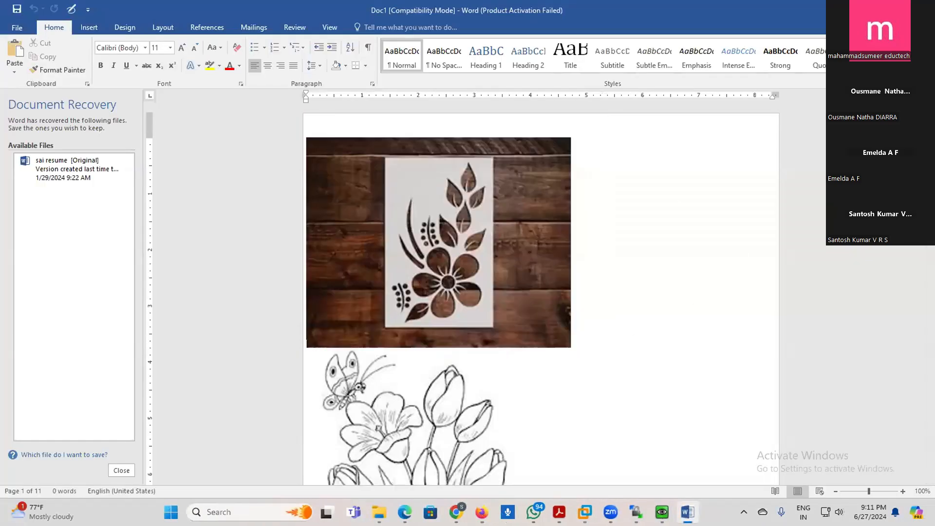
key(alt+F4)
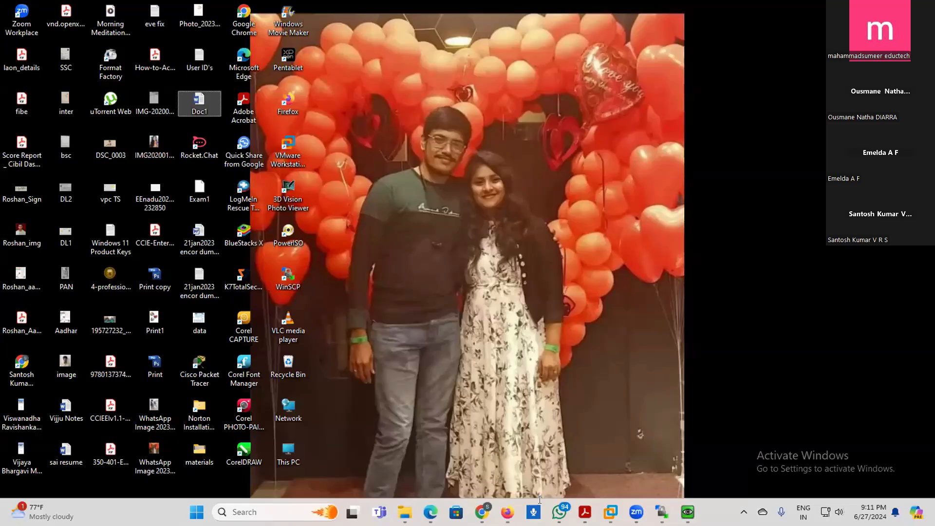
- Check the eve virtual machine's root prompt in VMware Workstation and minimize the window
key(alt+Tab)
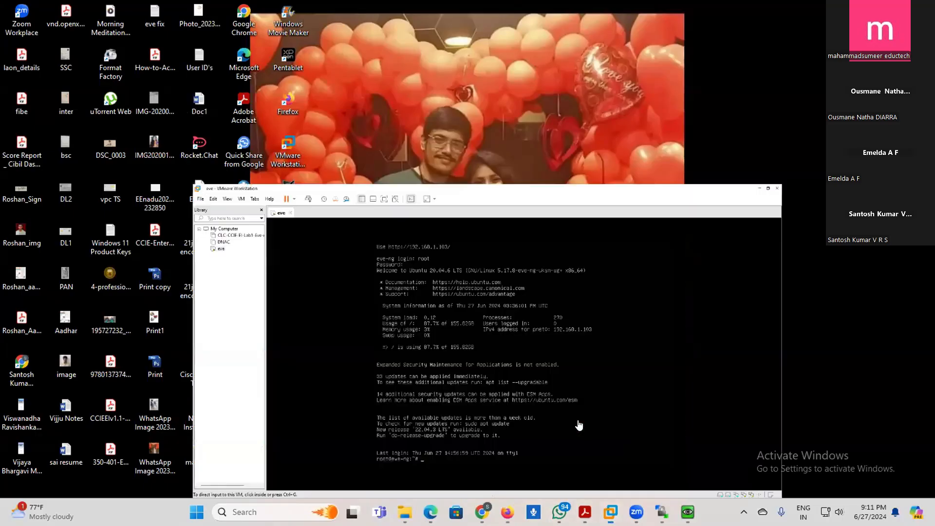
click(569, 440)
key(ctrl+alt)
mouse_move(636, 511)
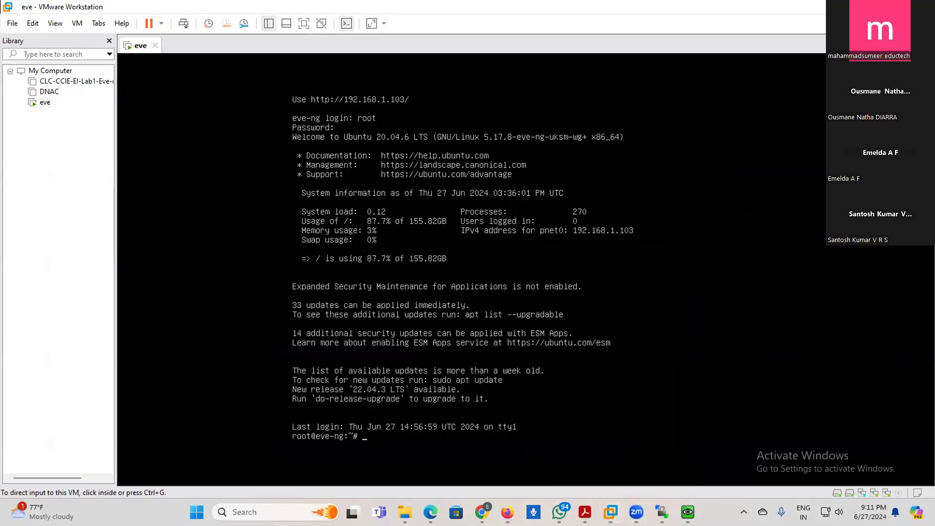
click(868, 7)
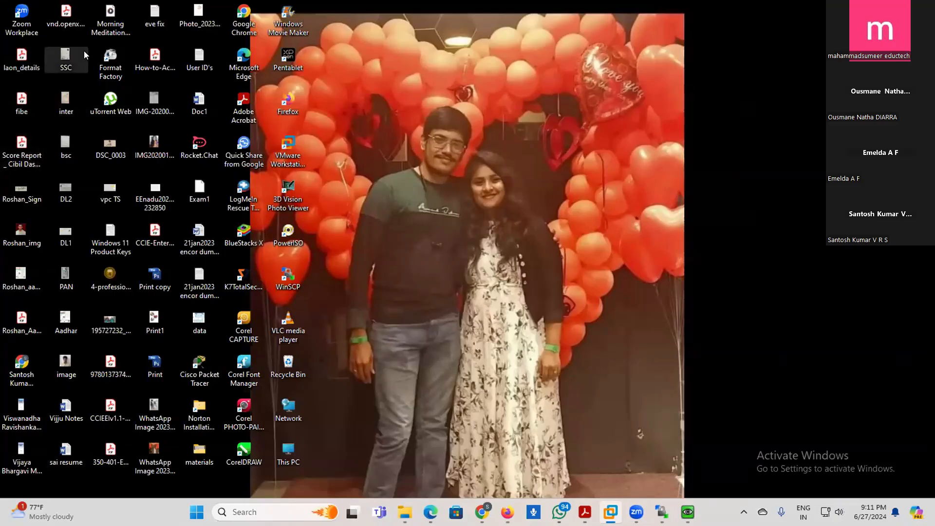
- Open eve fix.txt from the desktop, copy its whole command line, and switch to VMware Workstation
double_click(157, 16)
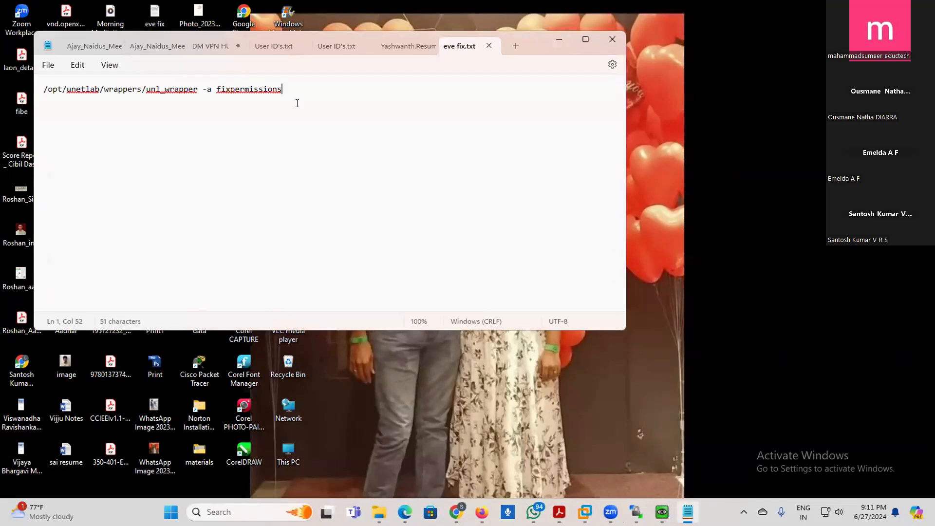
key(ctrl+a)
key(super+c)
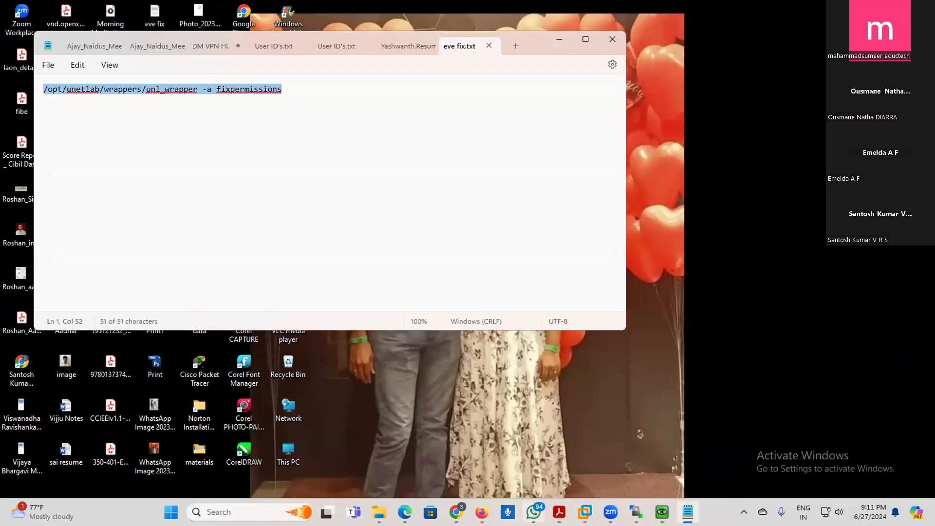
click(585, 512)
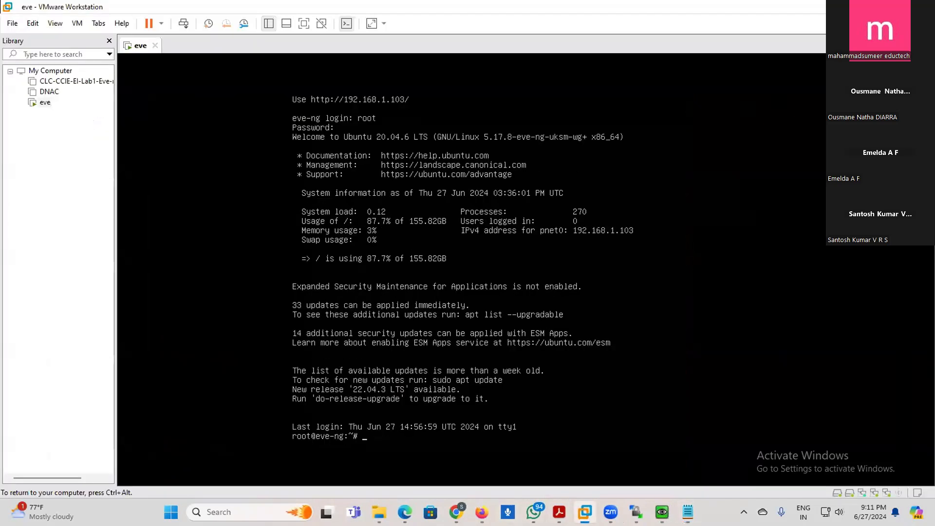
- Paste and run /opt/unetlab/wrappers/unl_wrapper -a fixpermissions at the eve virtual machine's root prompt, and release the pointer from the guest
key(ctrl+alt)
click(421, 443)
key(ctrl+alt)
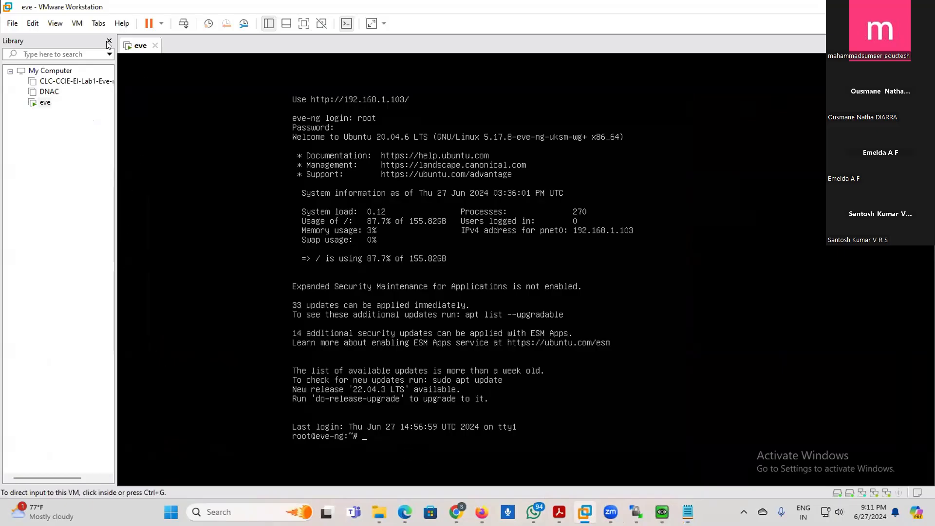
click(32, 23)
click(53, 62)
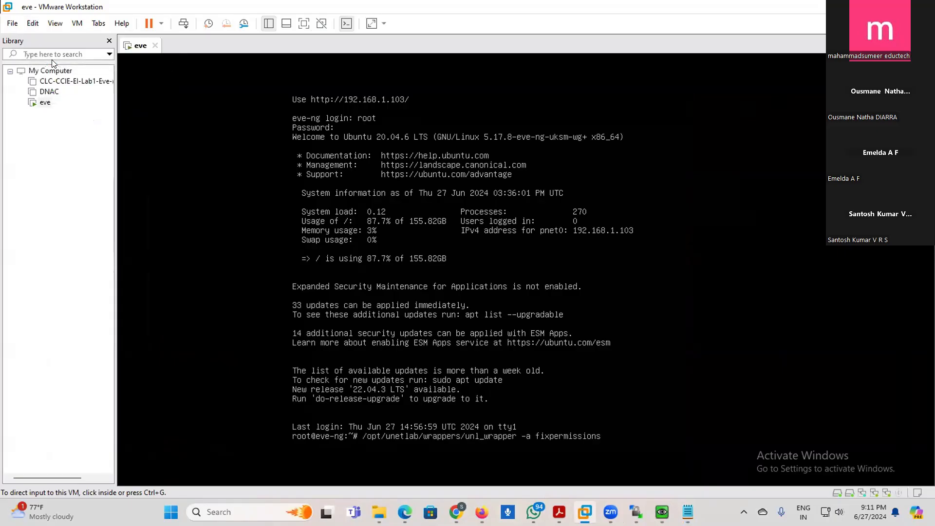
click(162, 109)
key(Return)
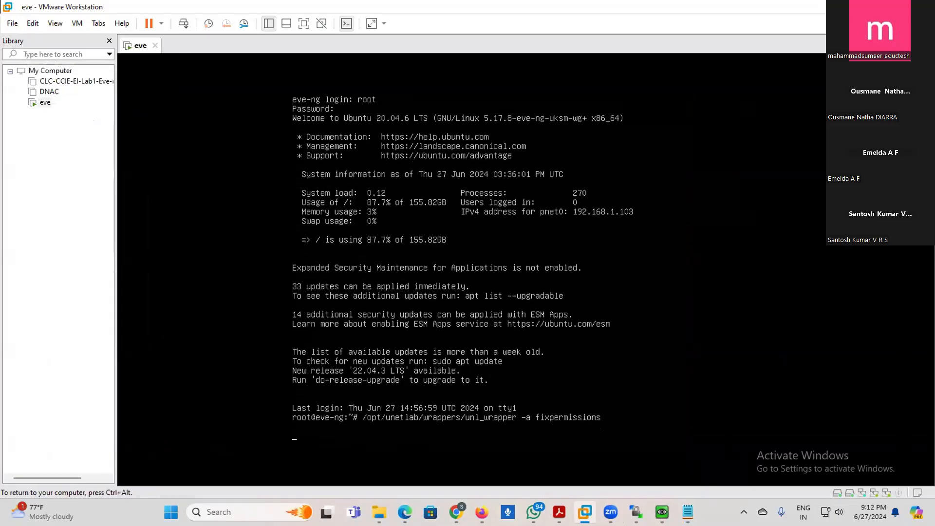
key(ctrl+alt)
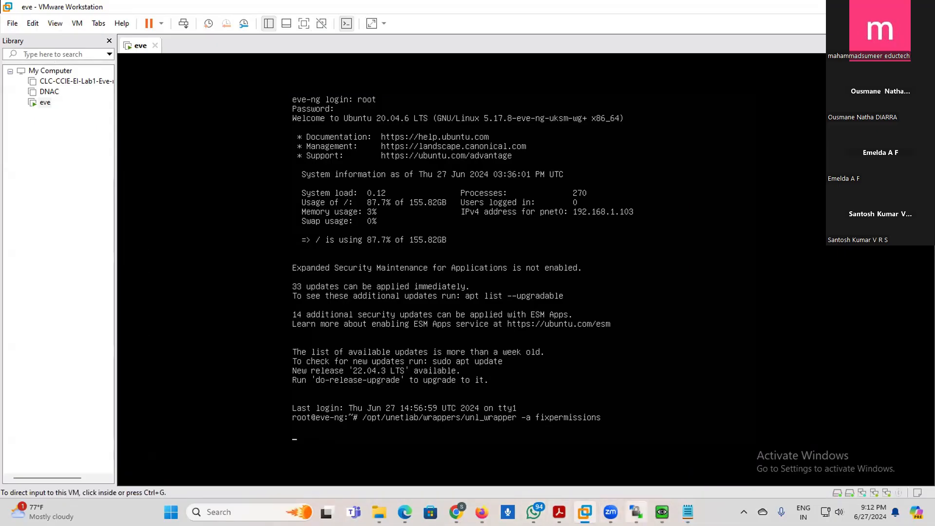
- Switch to the EVE-NG topology in Firefox and bring up the QEMU (PaloAlto) console window to check the boot
mouse_move(636, 511)
mouse_move(584, 512)
click(481, 511)
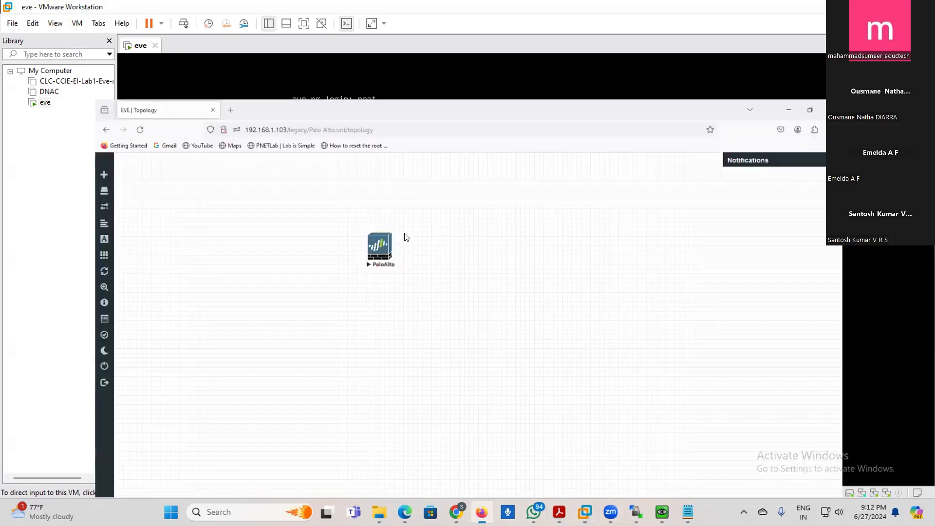
click(658, 509)
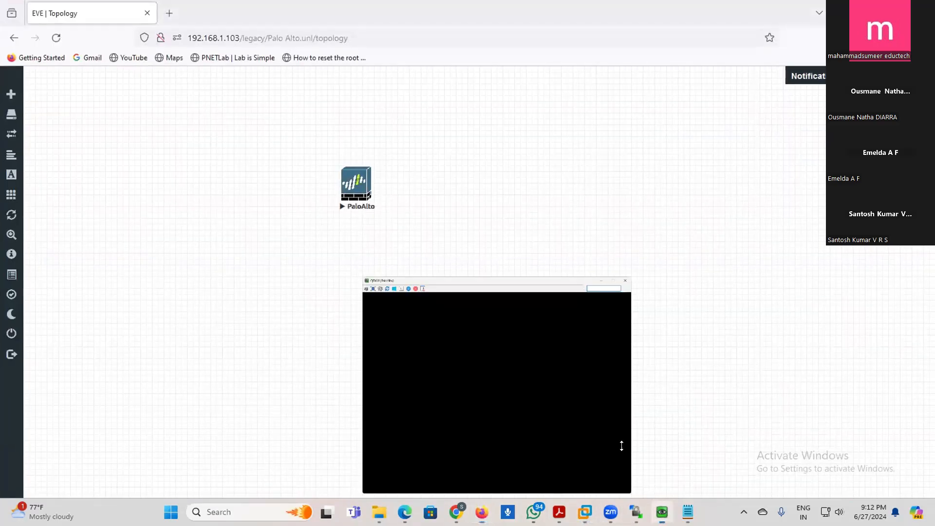
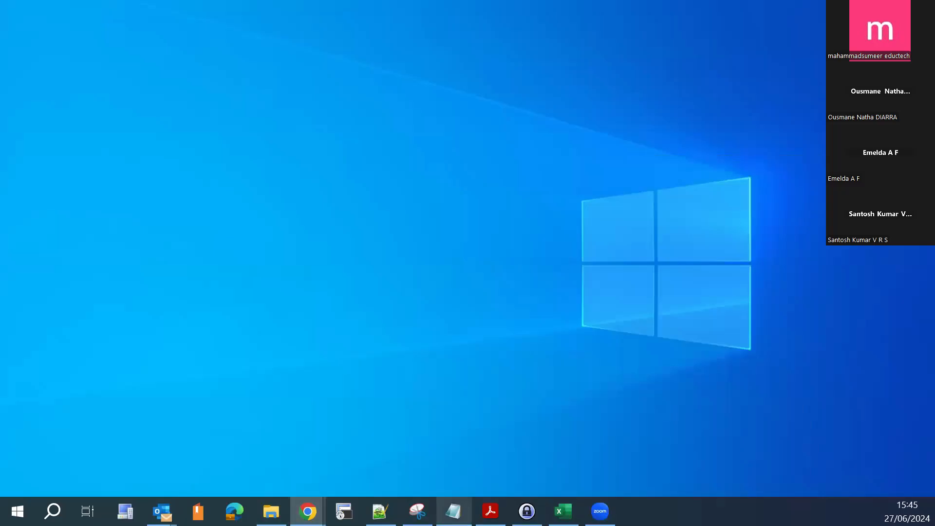
- Switch to the EVE-NG topology in Chrome and maximize the browser window
mouse_move(308, 511)
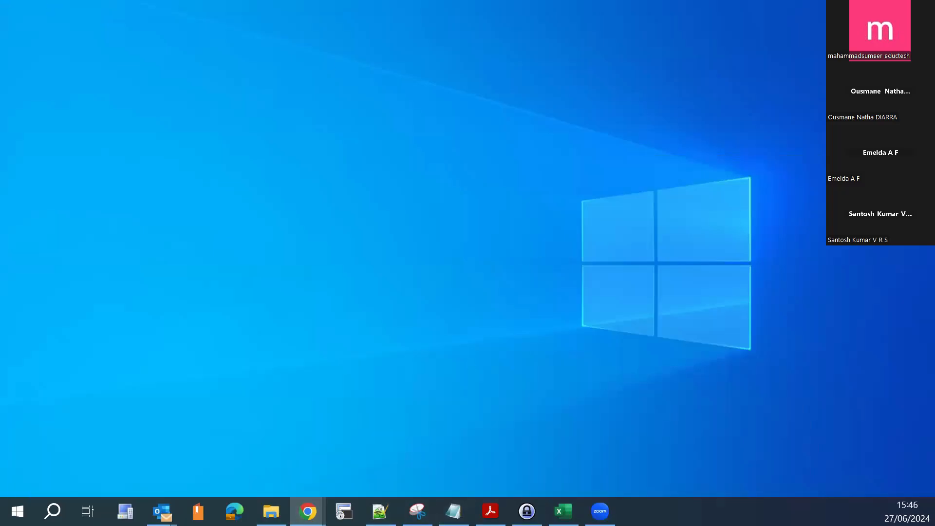
drag(934, 78, 815, 78)
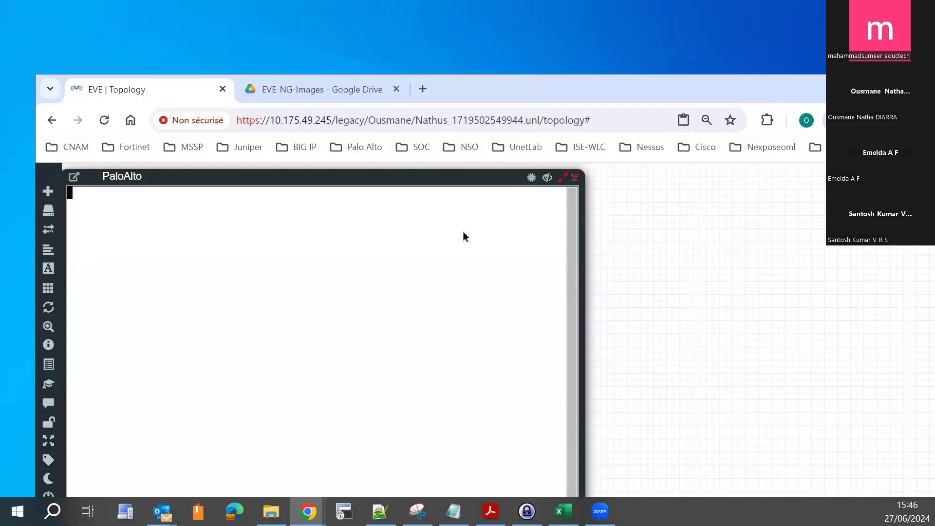
double_click(482, 117)
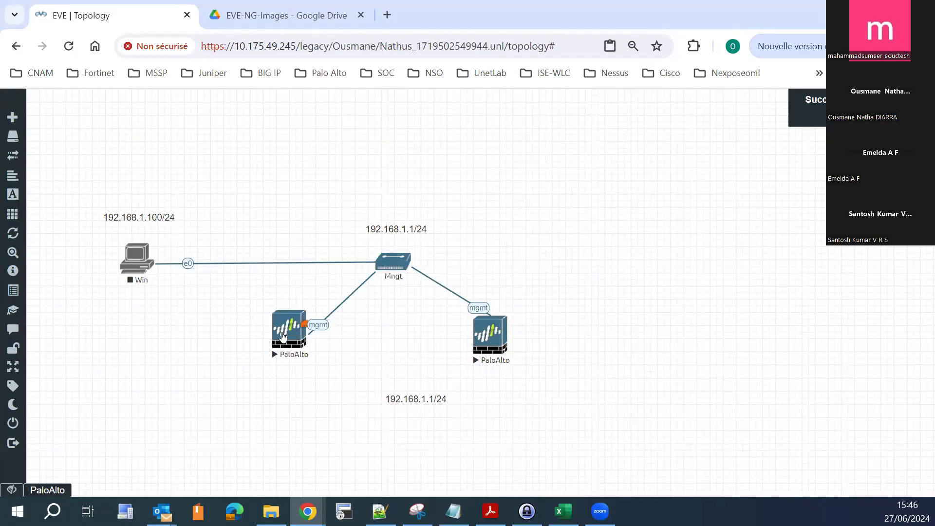
- Check the console of the PaloAlto (2) node, closing and reopening it once, and hide the console window
click(302, 325)
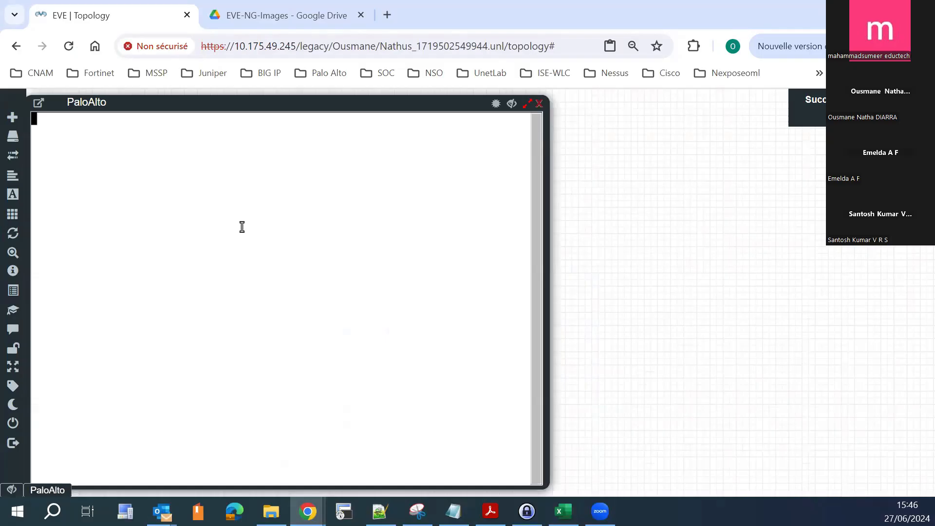
click(539, 103)
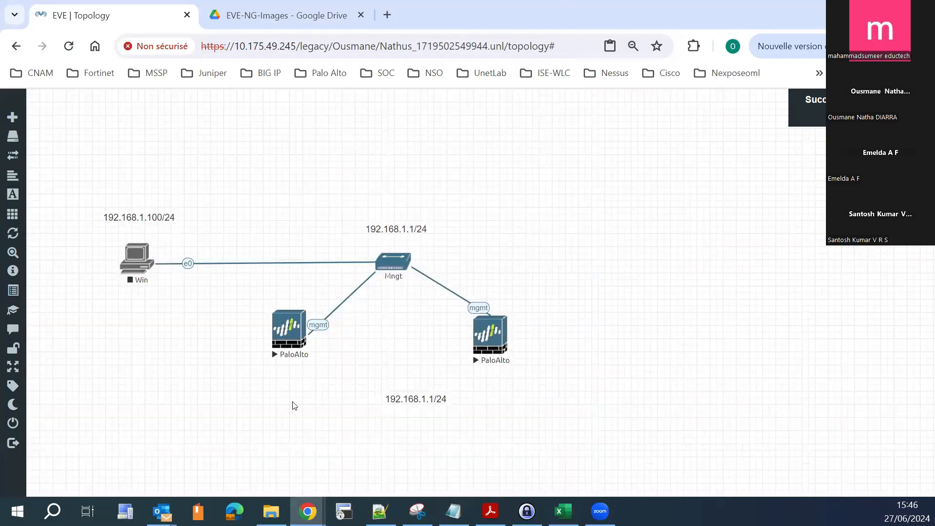
click(282, 334)
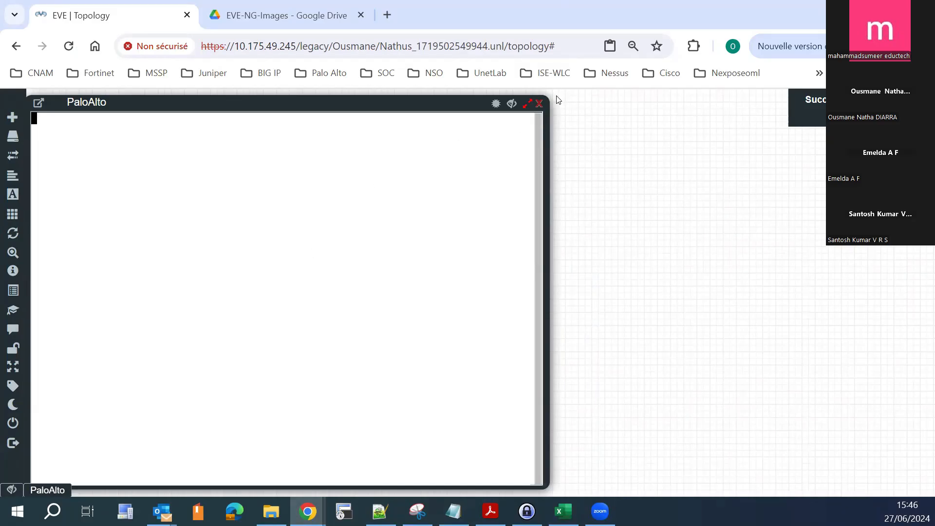
click(510, 104)
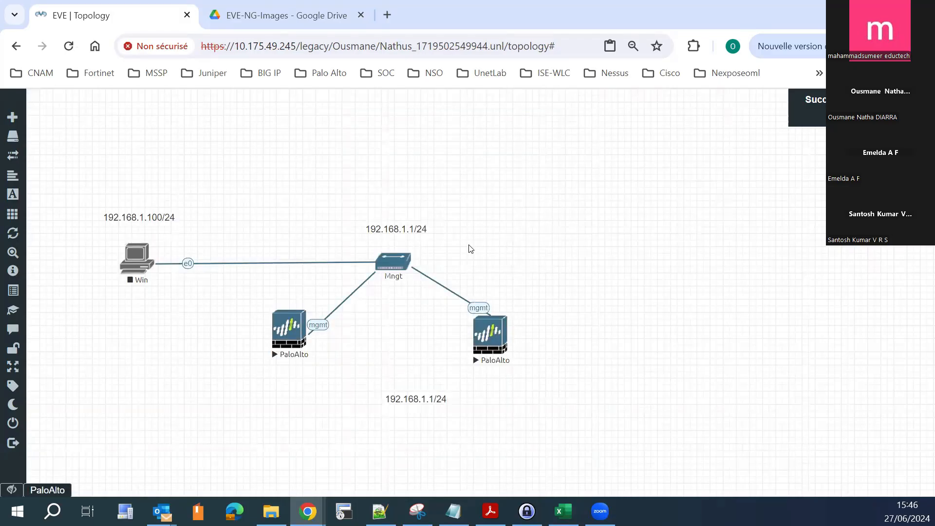
- Check the consoles of both PaloAlto nodes in turn, closing the PaloAlto (2) console in between
click(482, 338)
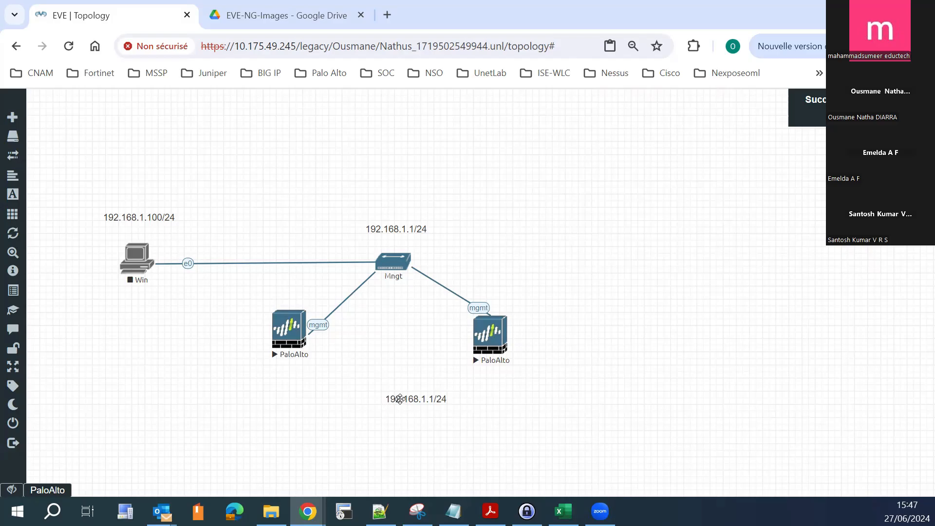
click(293, 341)
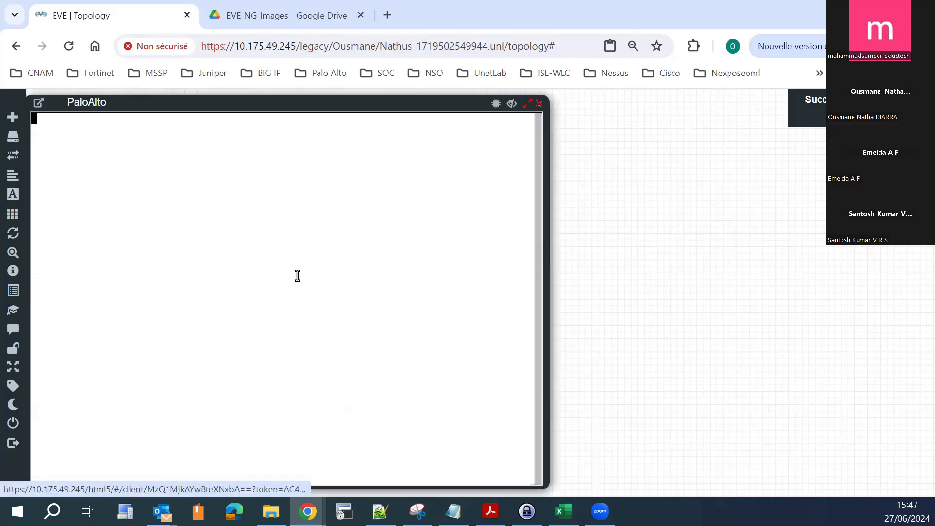
click(539, 104)
click(495, 340)
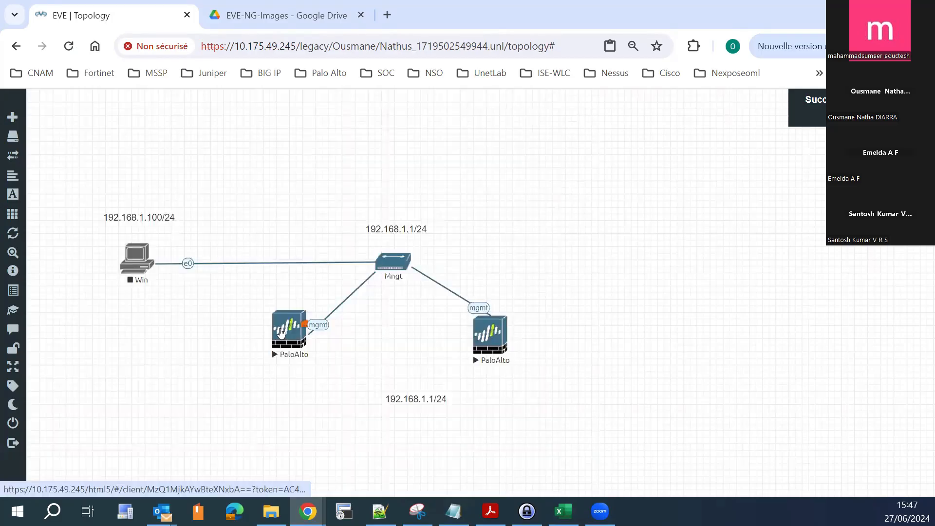
- Place the consoles of the two PaloAlto nodes side by side and compare their boot output
click(280, 332)
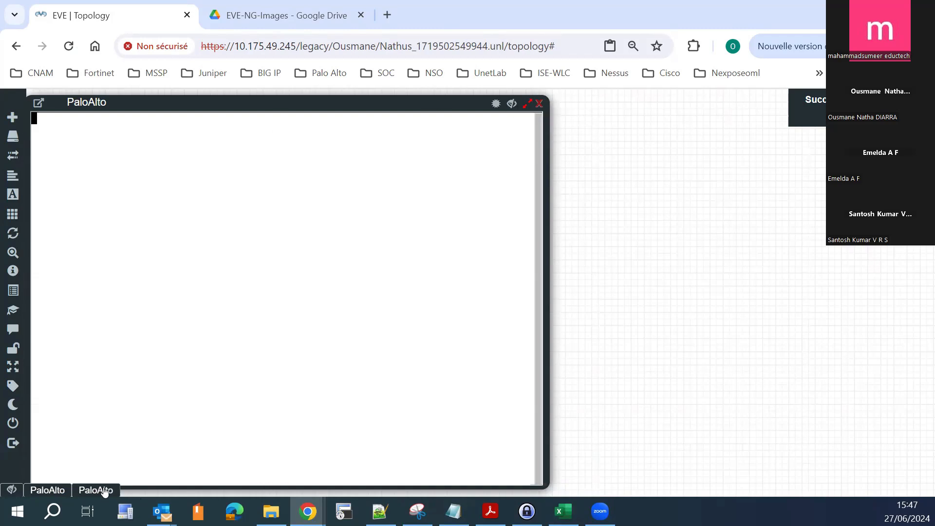
click(54, 491)
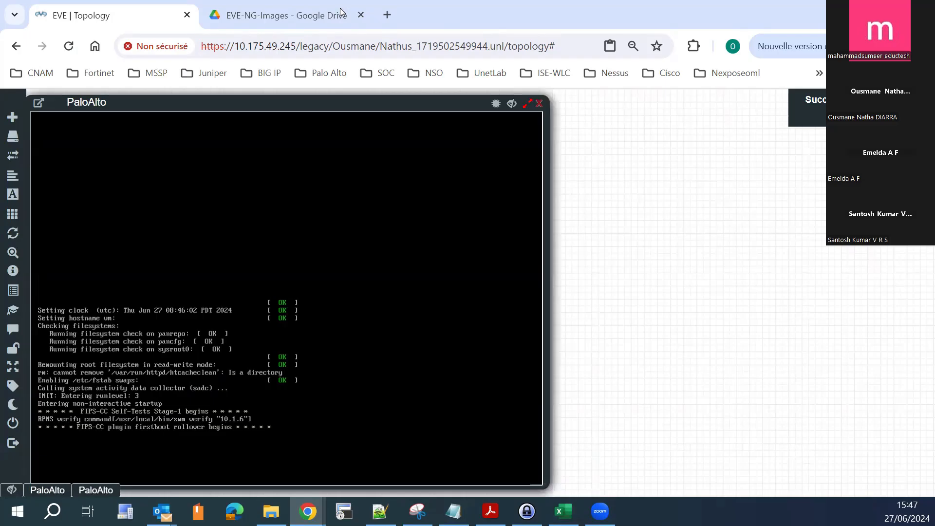
drag(292, 100, 648, 103)
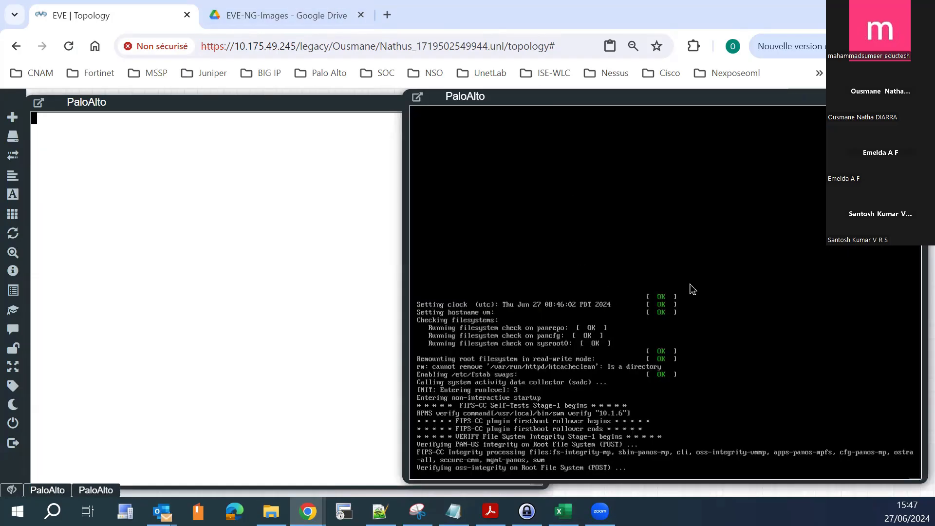
click(223, 281)
click(561, 250)
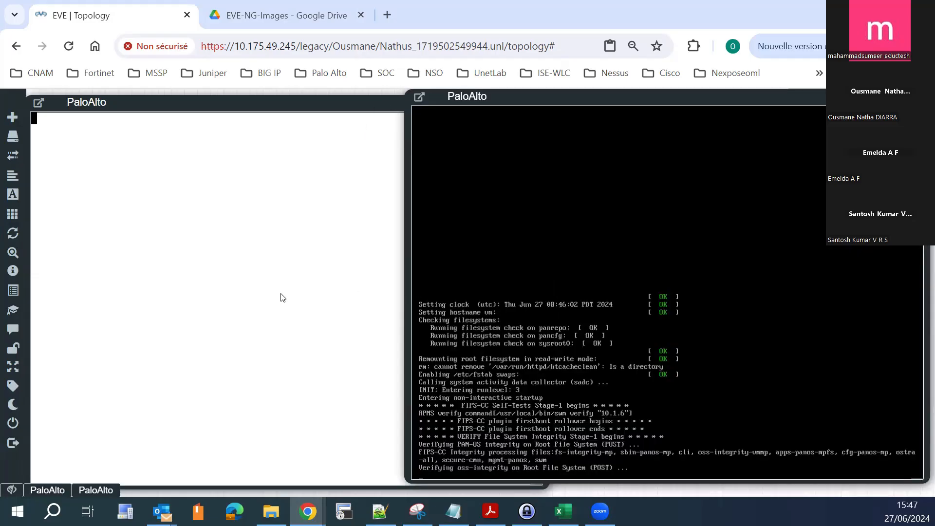
click(281, 294)
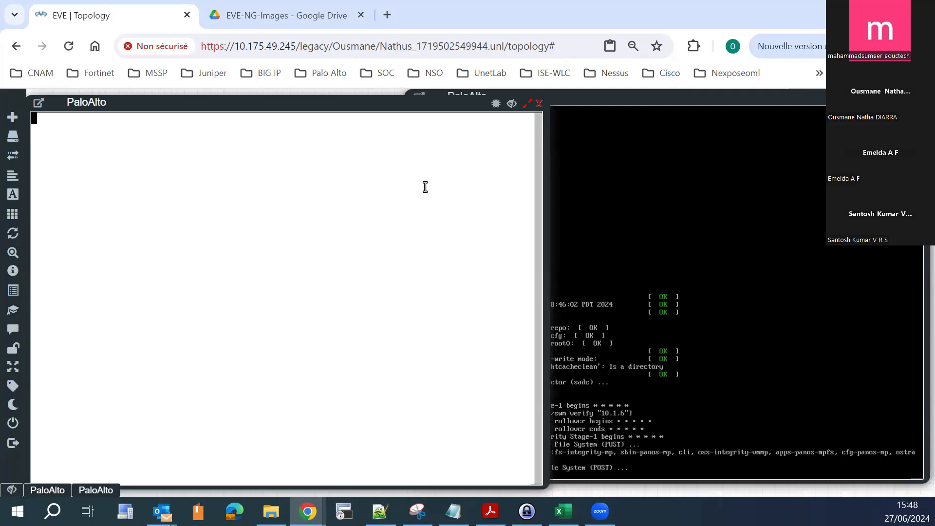
click(798, 303)
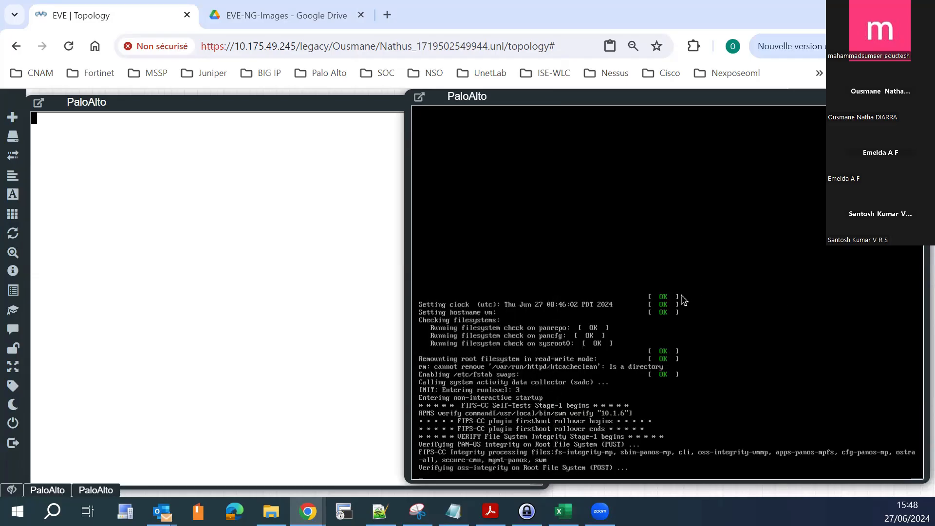
click(288, 294)
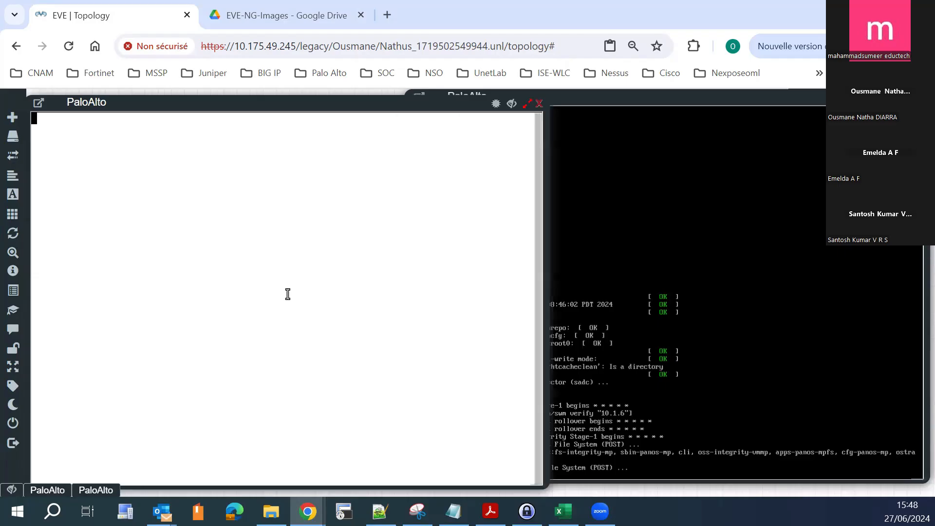
- Close the blank console and stop the PaloAlto (2) node
click(539, 104)
right_click(300, 352)
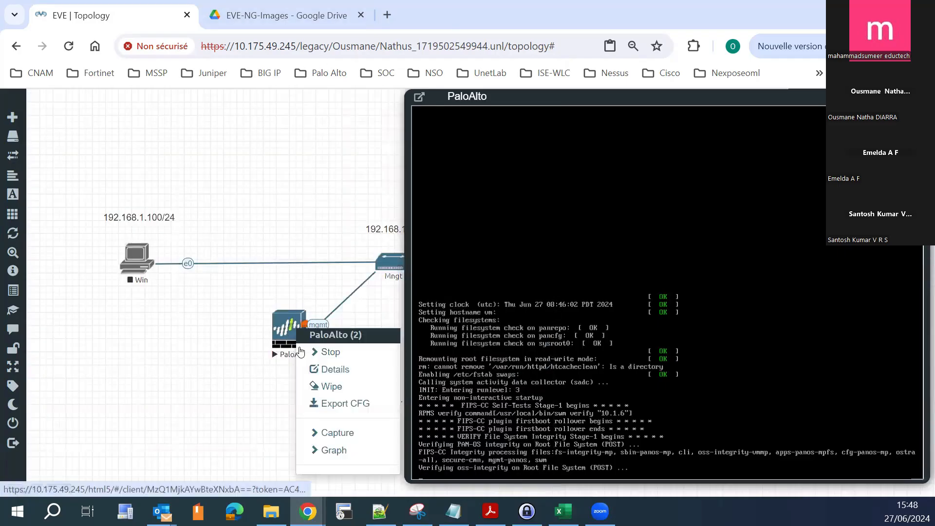
click(314, 358)
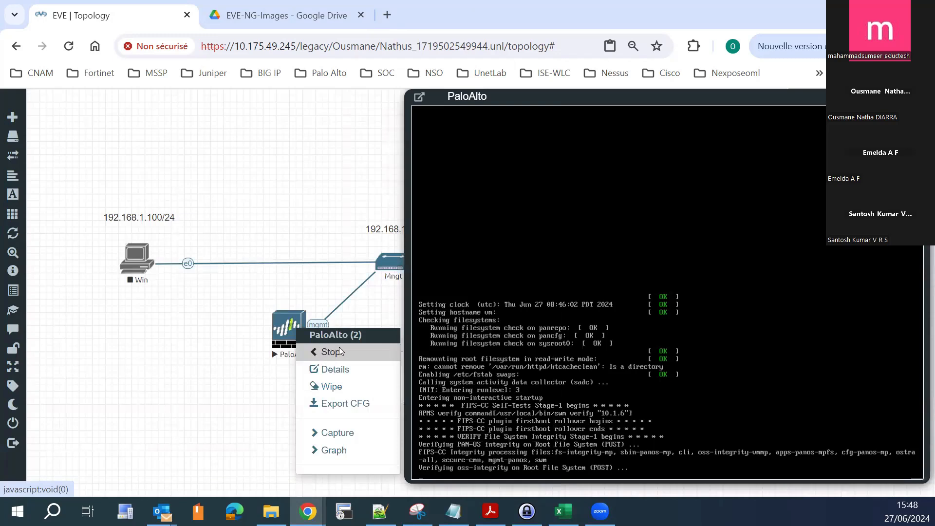
click(225, 372)
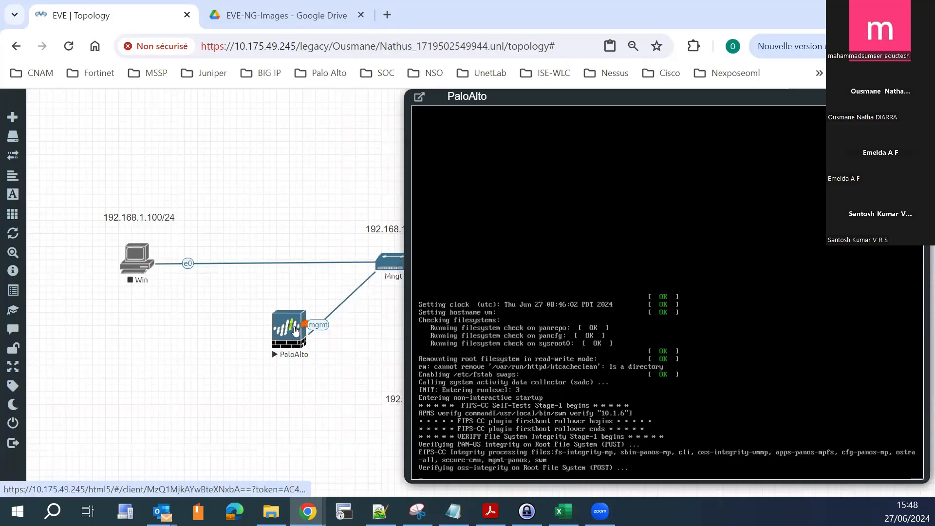
right_click(281, 332)
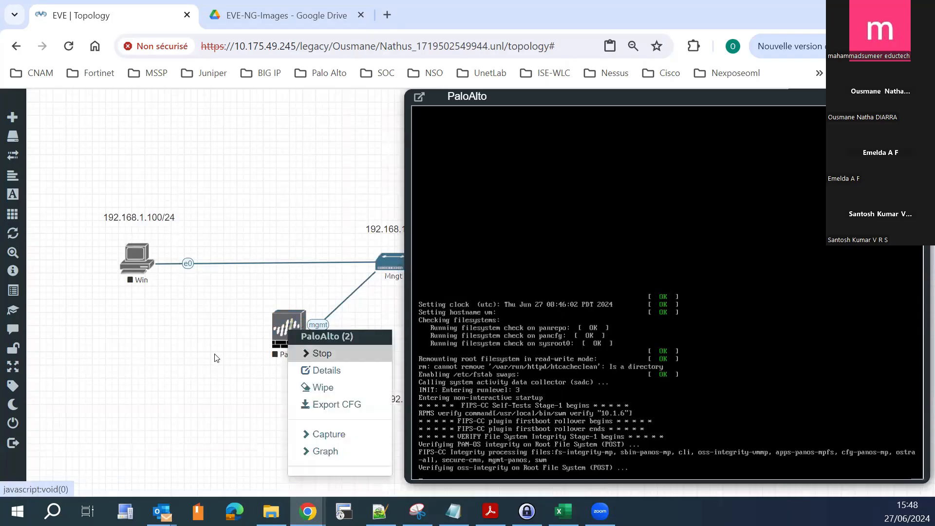
click(181, 356)
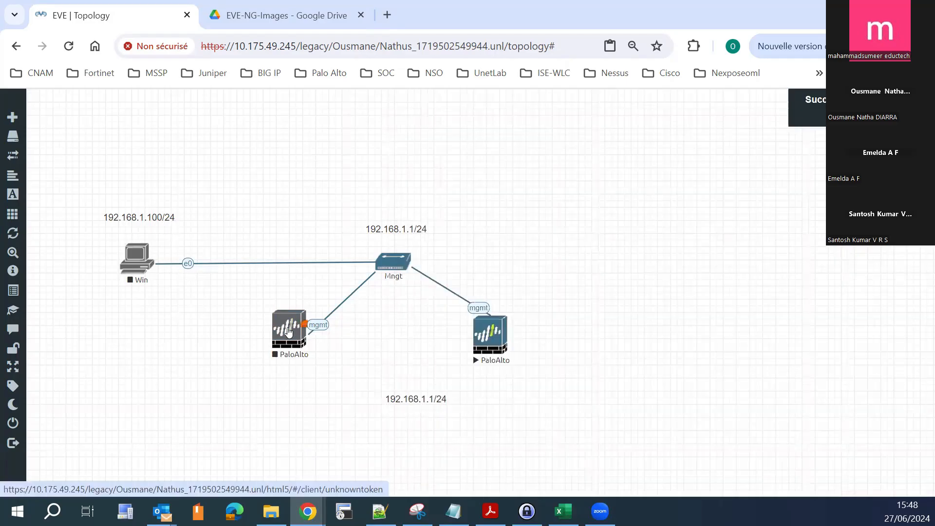
- Start the PaloAlto (2) node again and open its console
right_click(289, 332)
click(314, 353)
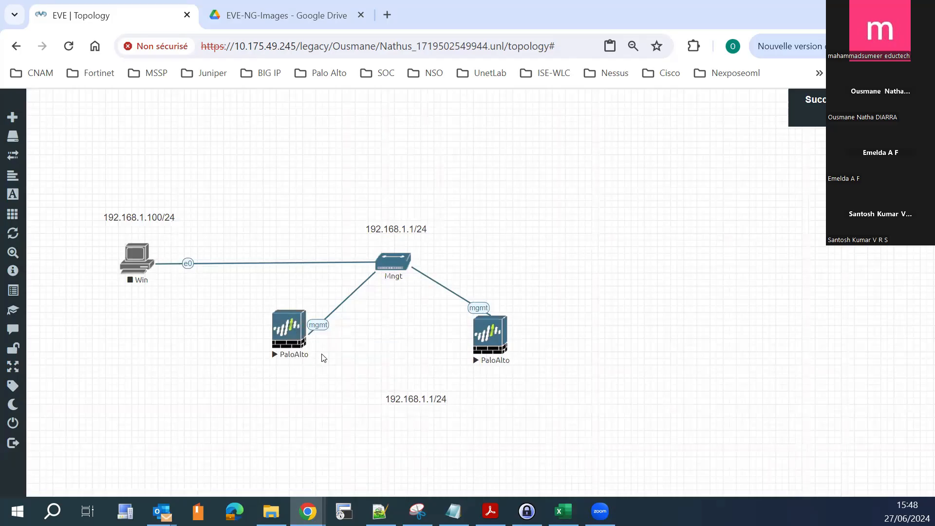
click(287, 342)
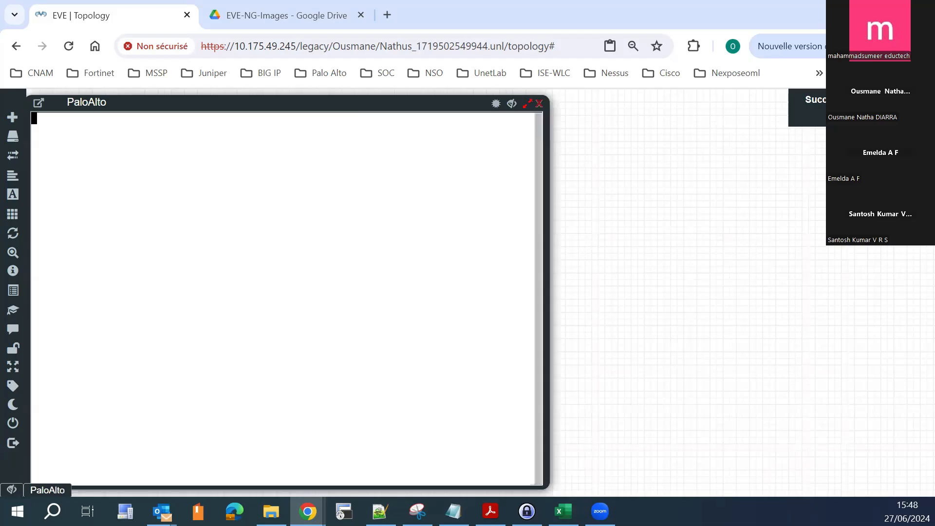